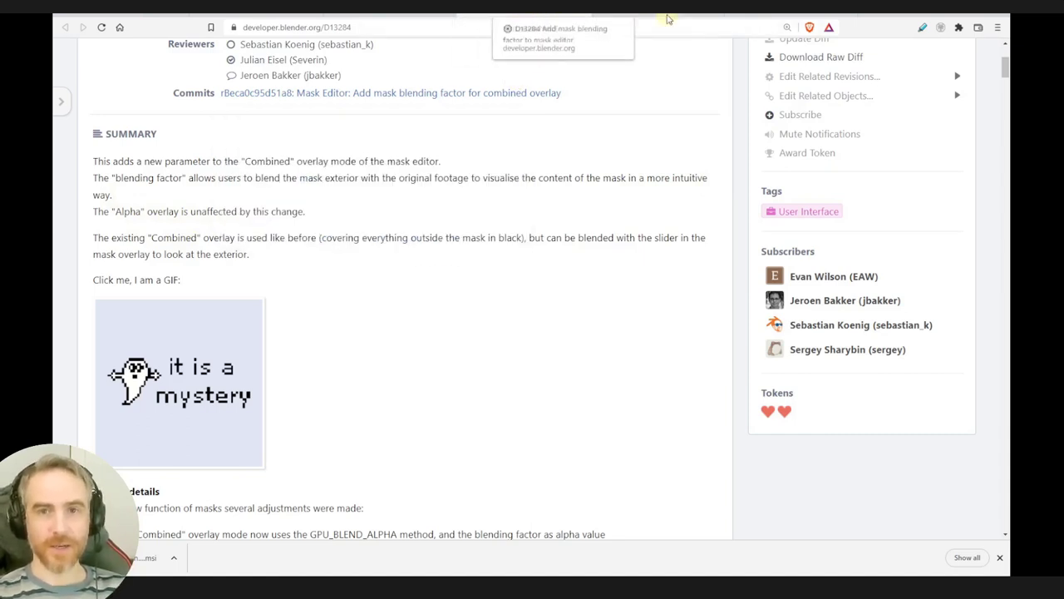
Step: Read the Mask Editor commits on the spline drawing toggle and always-smooth drawing, including revision D15266, and close the finished pages
{"action": "left_click", "coordinate": [634, 18]}
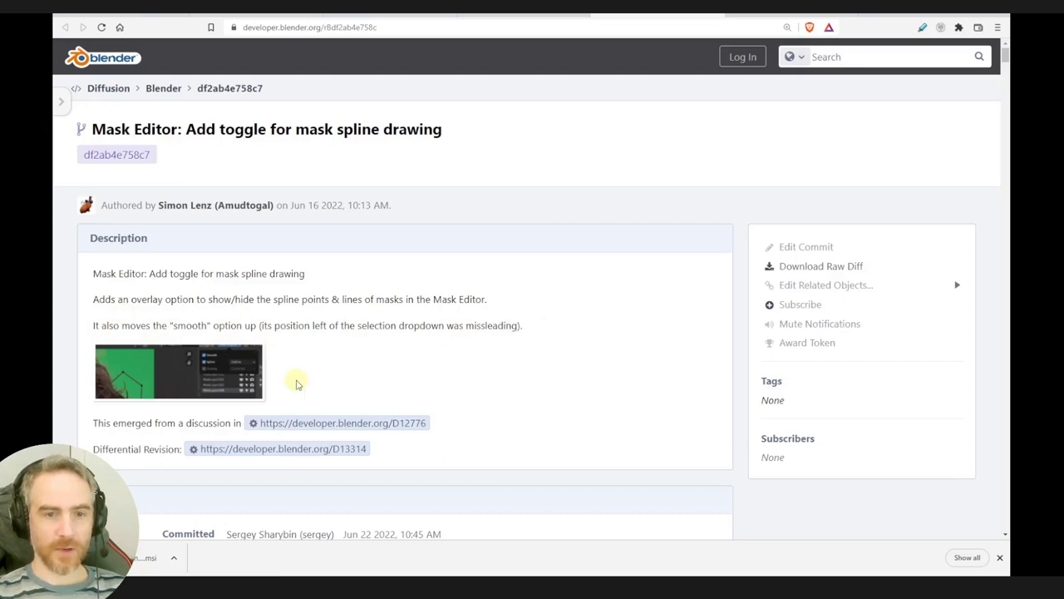
{"action": "left_click", "coordinate": [783, 15]}
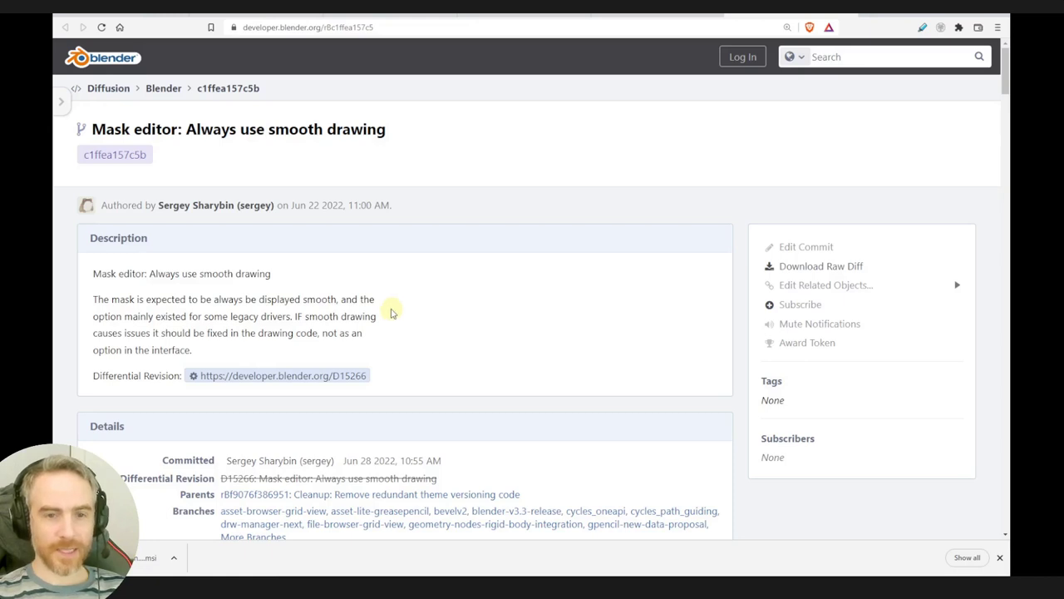
{"action": "left_click", "coordinate": [283, 375]}
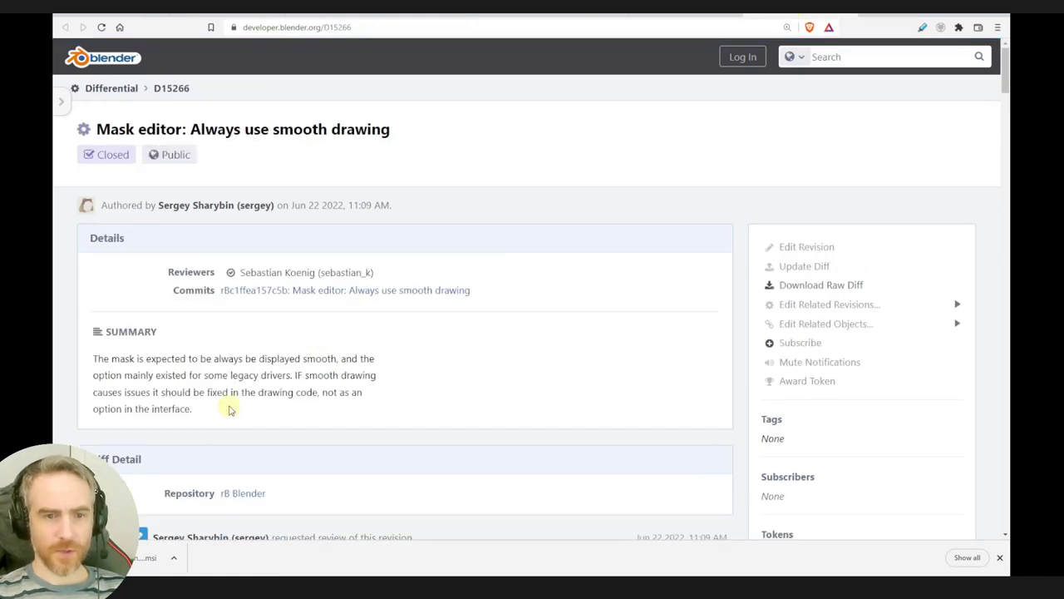
{"action": "scroll", "coordinate": [229, 406], "scroll_direction": "down", "scroll_amount": 2}
{"action": "scroll", "coordinate": [381, 307], "scroll_direction": "up", "scroll_amount": 2}
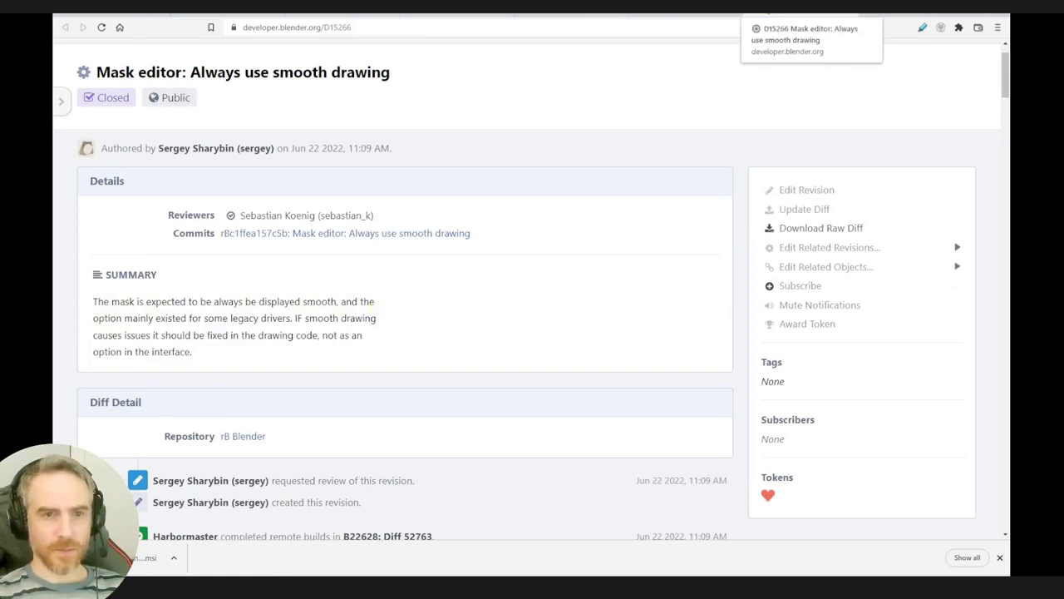
{"action": "key", "text": "ctrl+w"}
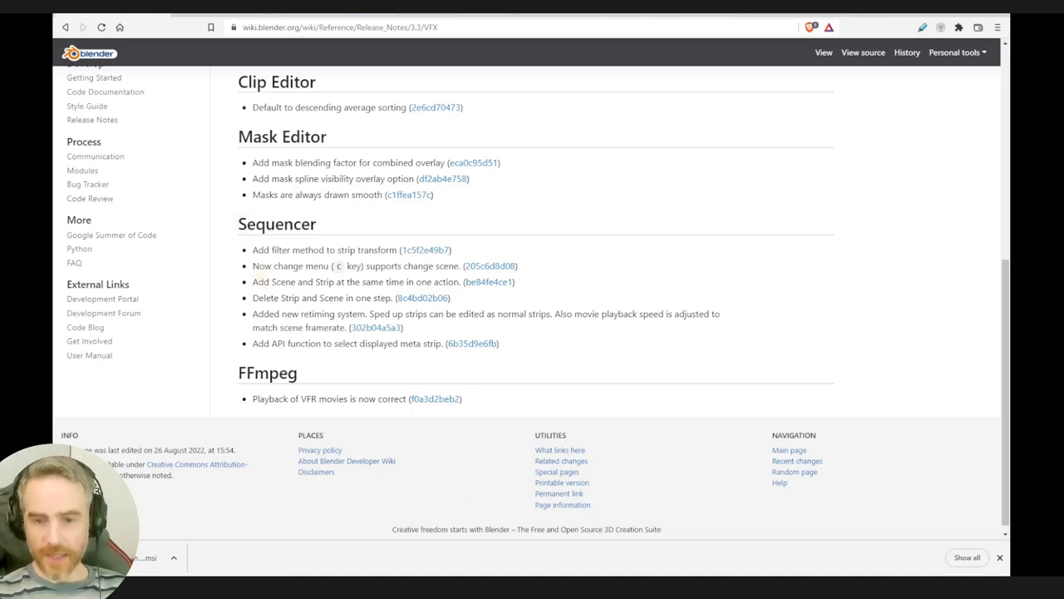
Step: Switch to Blender Launcher and launch Blender 3.3.0 from the library of installed builds
{"action": "left_click", "coordinate": [583, 533]}
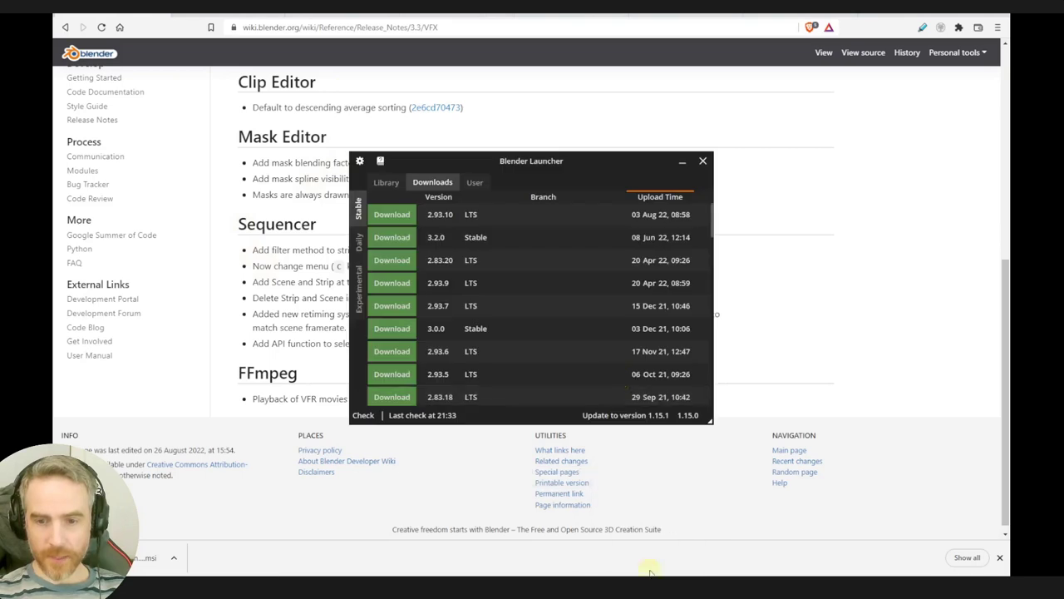
{"action": "left_click", "coordinate": [386, 182]}
{"action": "left_click", "coordinate": [389, 217]}
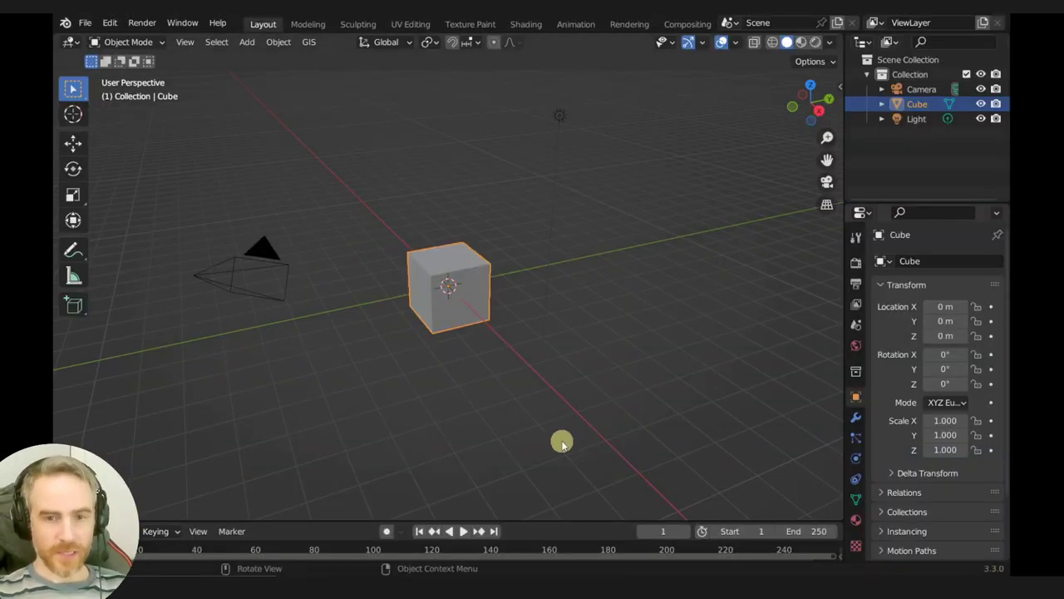
Step: Create a new file from the Video Editing template
{"action": "left_click", "coordinate": [85, 23]}
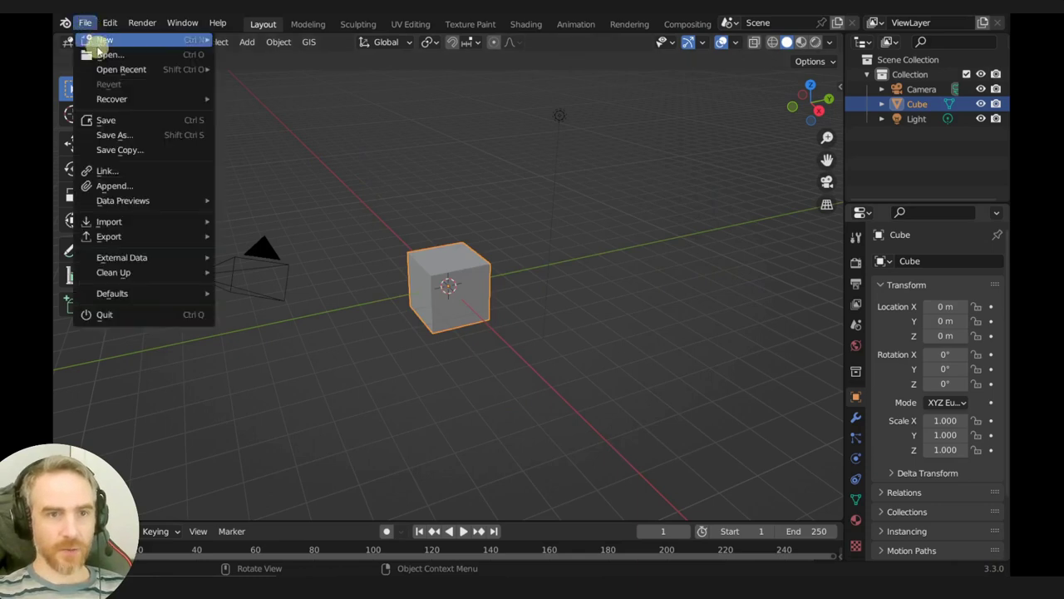
{"action": "mouse_move", "coordinate": [98, 39]}
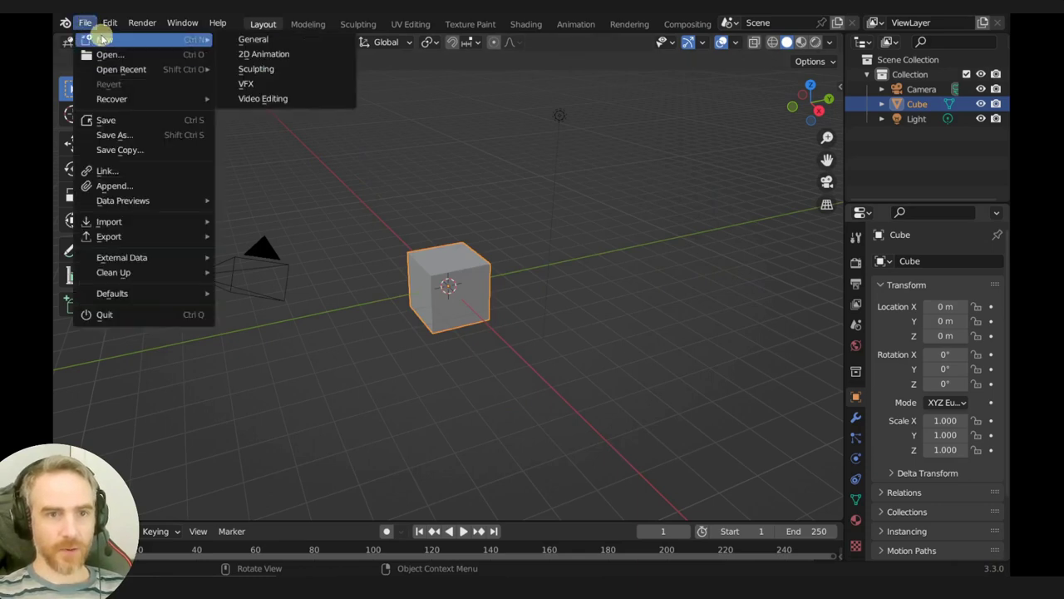
{"action": "left_click", "coordinate": [248, 99]}
{"action": "mouse_move", "coordinate": [243, 37]}
{"action": "left_mouse_down"}
{"action": "mouse_move", "coordinate": [214, 35]}
{"action": "mouse_move", "coordinate": [244, 36]}
{"action": "mouse_move", "coordinate": [221, 24]}
{"action": "mouse_move", "coordinate": [237, 37]}
{"action": "left_mouse_up"}
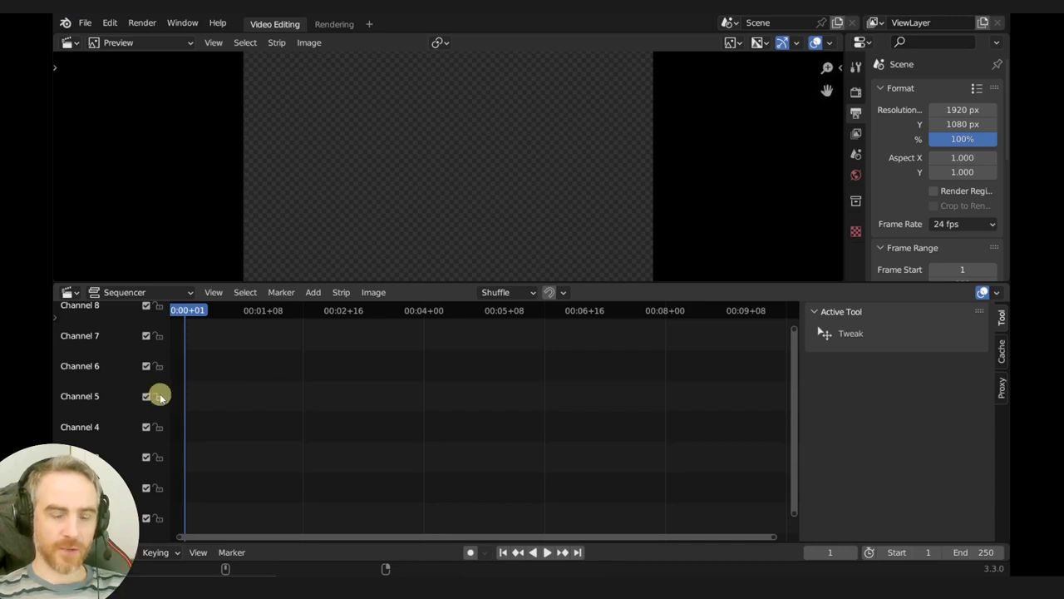
Step: Turn off Limit View to Contents in the sequencer
{"action": "left_click", "coordinate": [214, 296]}
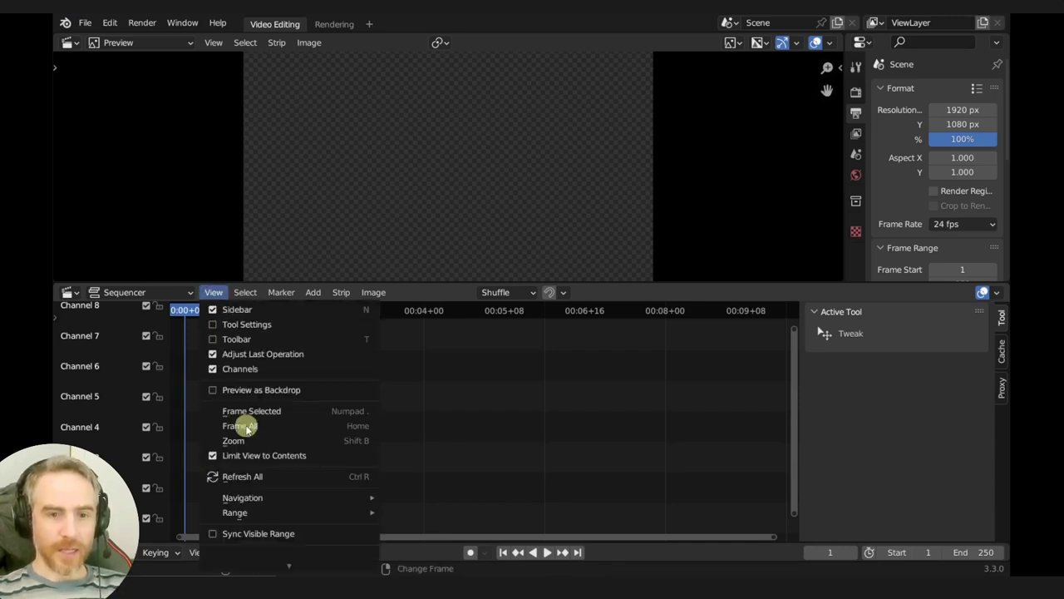
{"action": "left_click", "coordinate": [270, 460]}
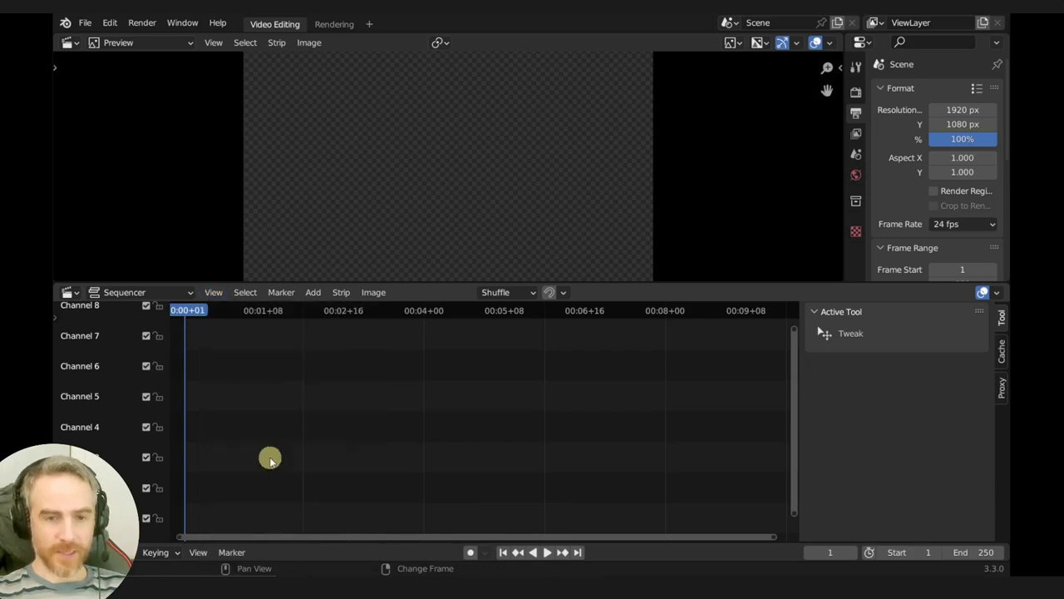
Step: Hide the sequencer's channels region, restore it, and hide it again
{"action": "left_click", "coordinate": [213, 294]}
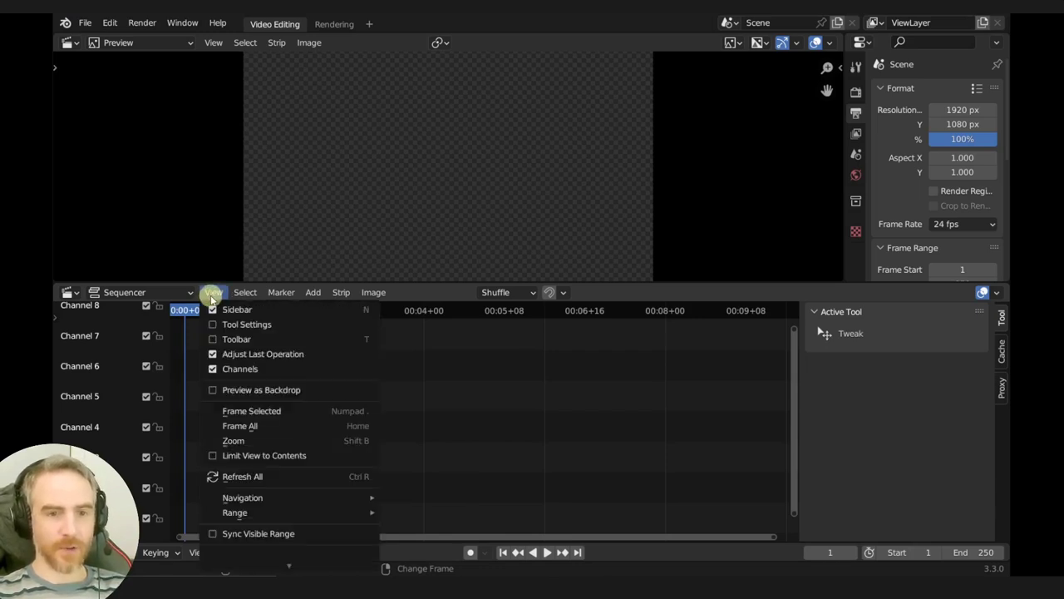
{"action": "left_click", "coordinate": [214, 370]}
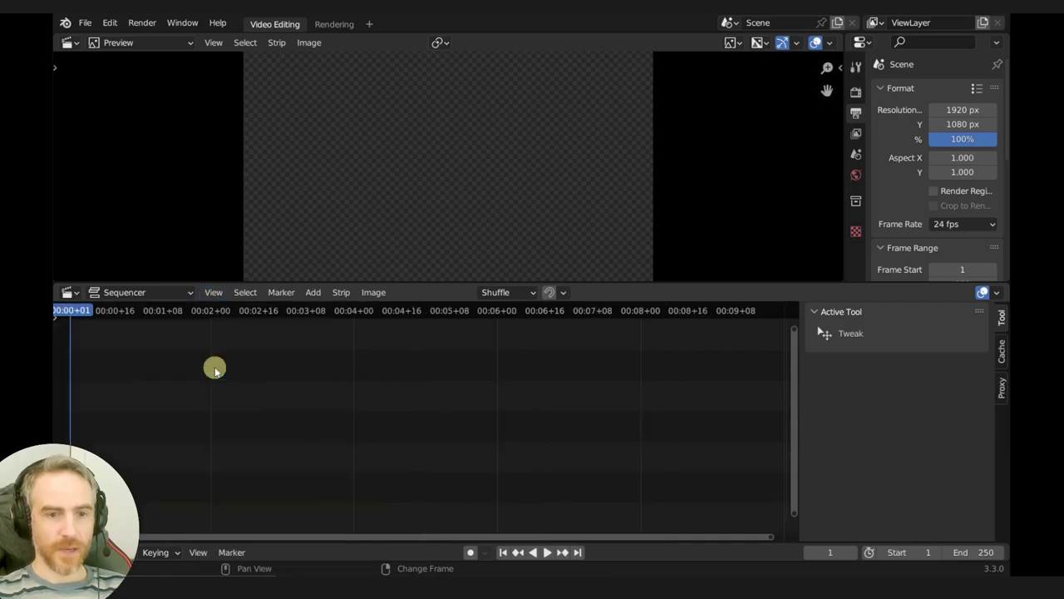
{"action": "left_click", "coordinate": [86, 23]}
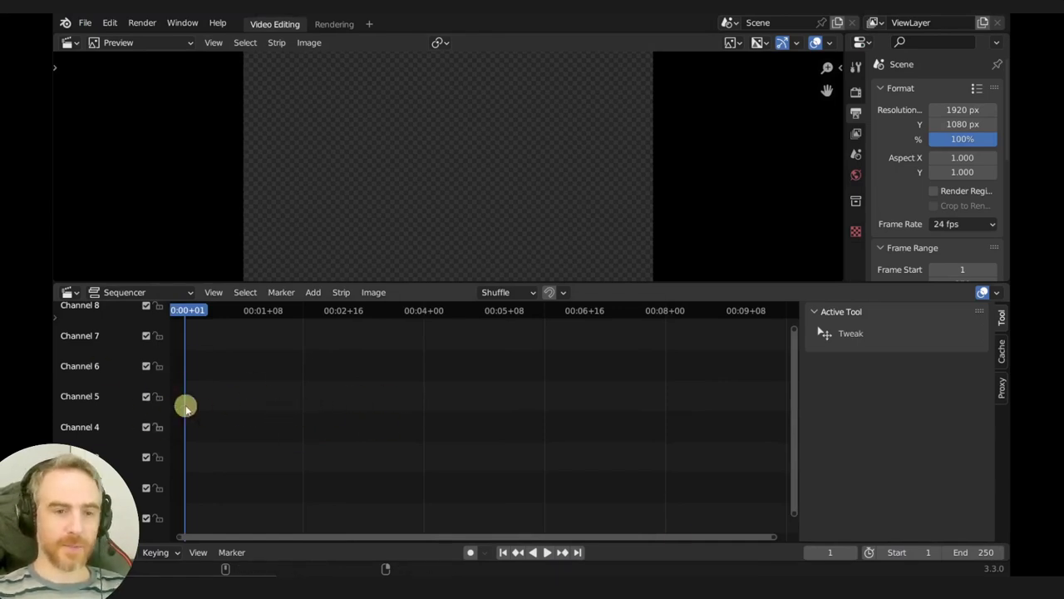
{"action": "left_click", "coordinate": [212, 292]}
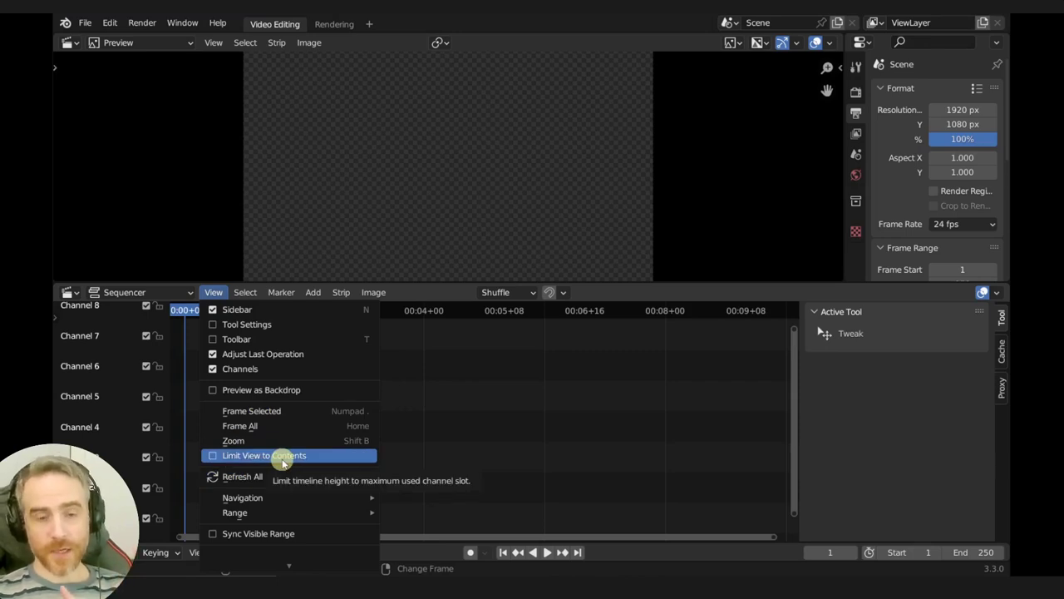
{"action": "left_click", "coordinate": [240, 370]}
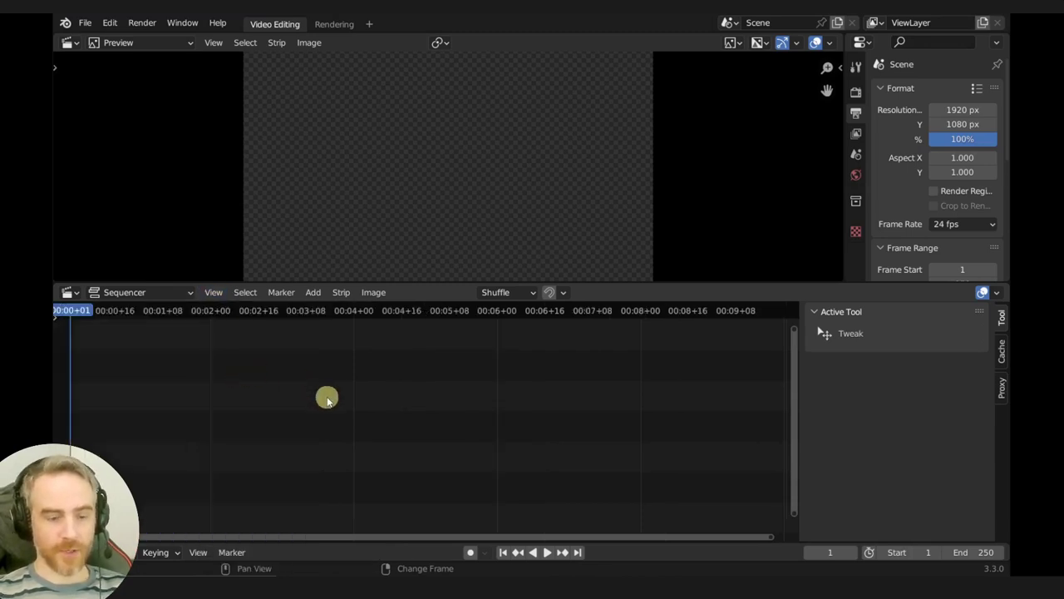
{"action": "key", "text": "ctrl+s"}
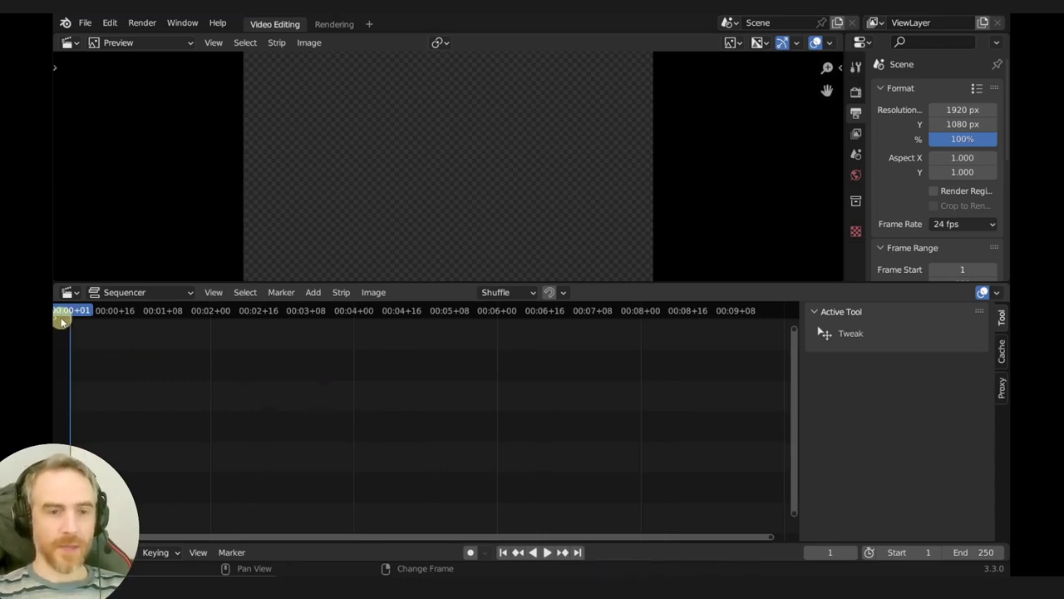
Step: Expand the sequencer's toolbar and channels regions, and collapse the toolbar again
{"action": "left_click", "coordinate": [57, 317]}
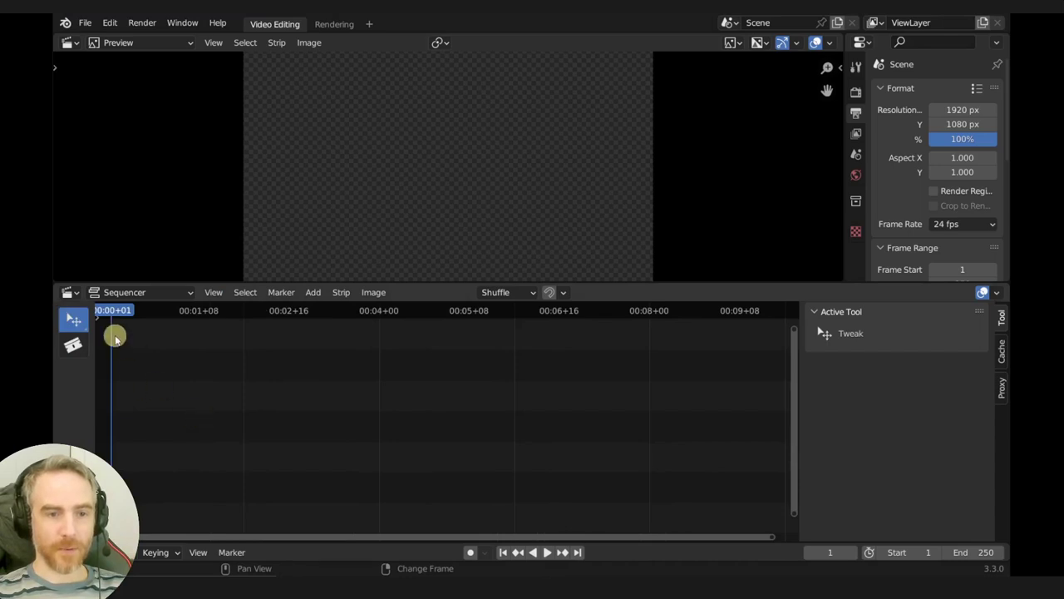
{"action": "left_click", "coordinate": [95, 316]}
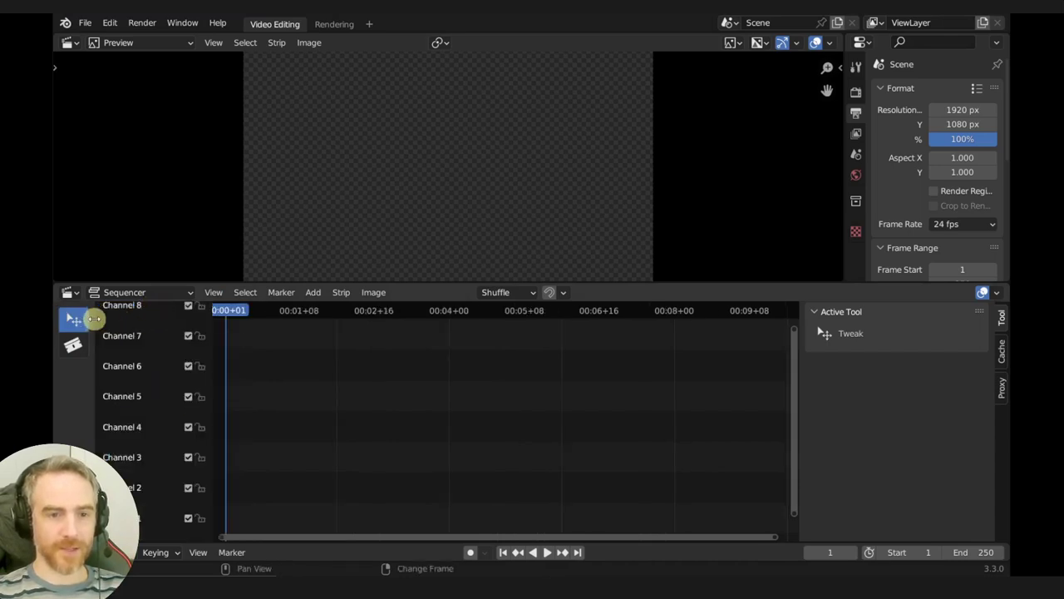
{"action": "left_click_drag", "start_coordinate": [90, 316], "coordinate": [55, 320]}
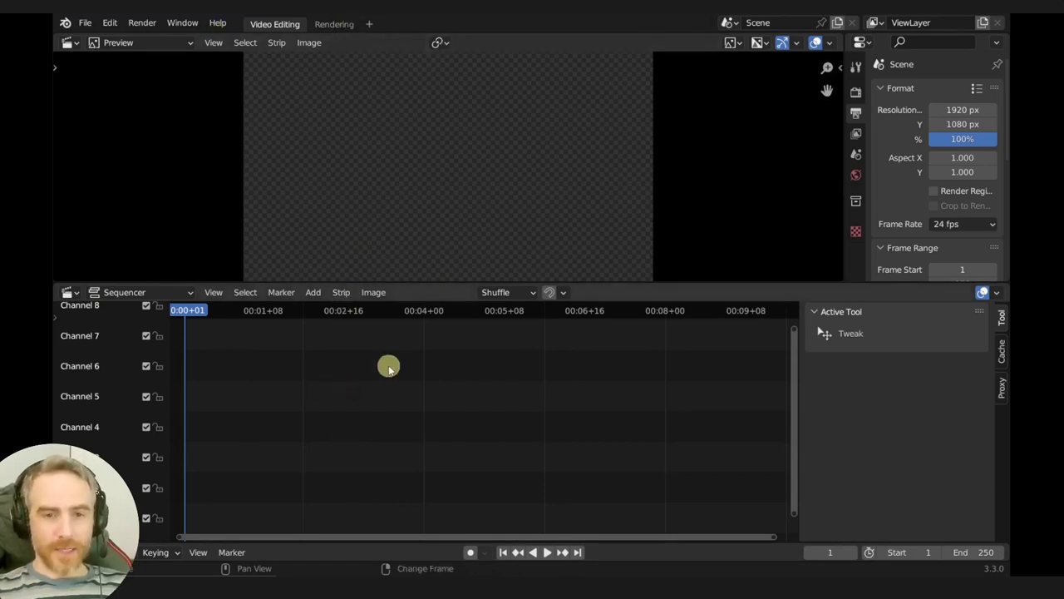
Step: Add the Masking workspace from the VFX workspace set
{"action": "left_click", "coordinate": [371, 25]}
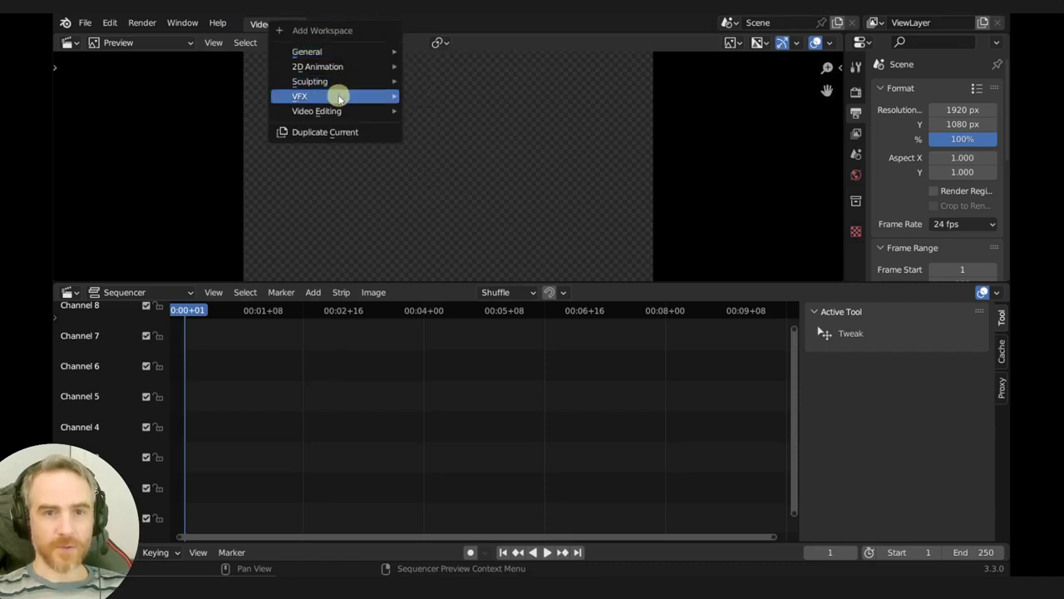
{"action": "mouse_move", "coordinate": [346, 98]}
{"action": "left_click", "coordinate": [465, 110]}
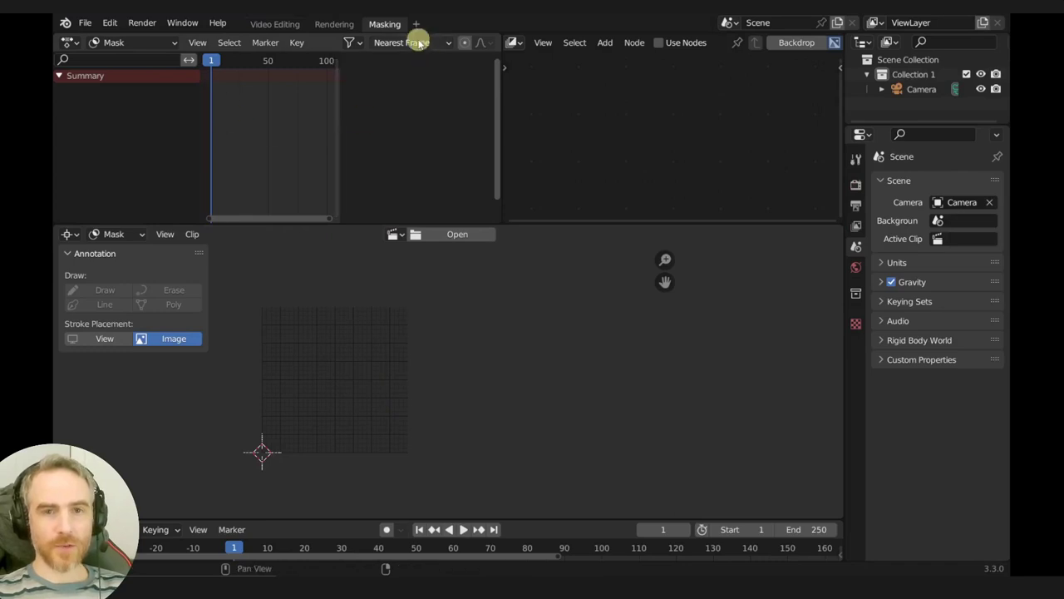
{"action": "left_click", "coordinate": [331, 23]}
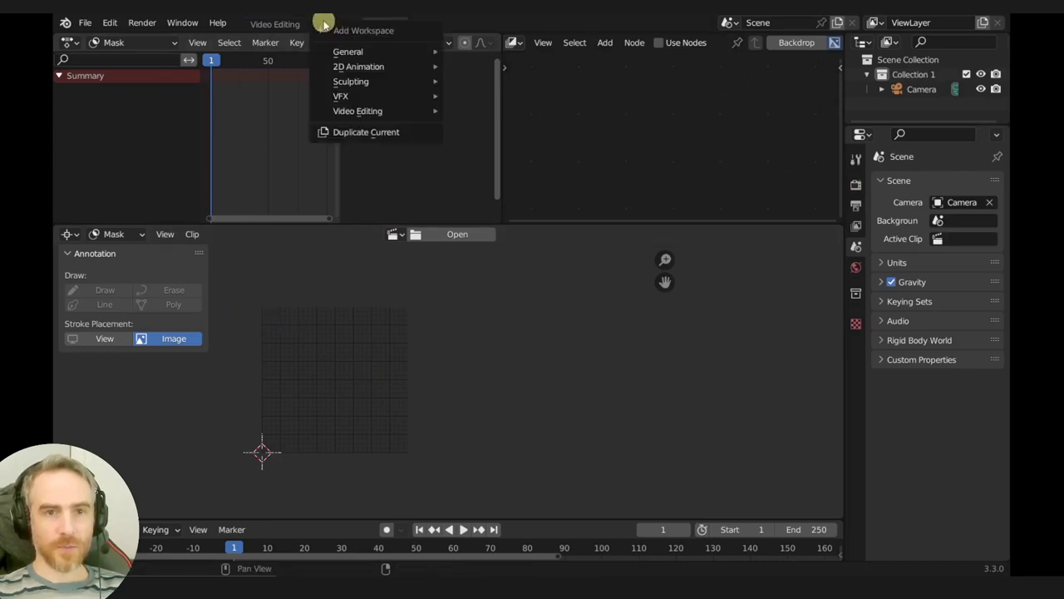
{"action": "key", "text": "Escape"}
Step: Duplicate the Rendering workspace and name the copy Masking
{"action": "left_click", "coordinate": [332, 24]}
{"action": "right_click", "coordinate": [331, 24]}
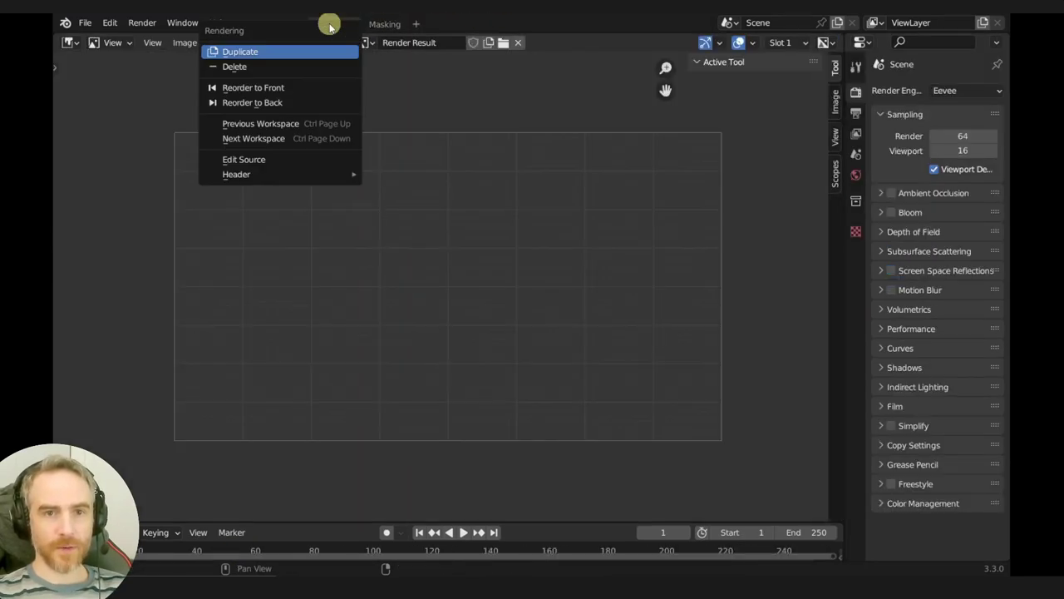
{"action": "left_click", "coordinate": [274, 48]}
{"action": "double_click", "coordinate": [399, 23]}
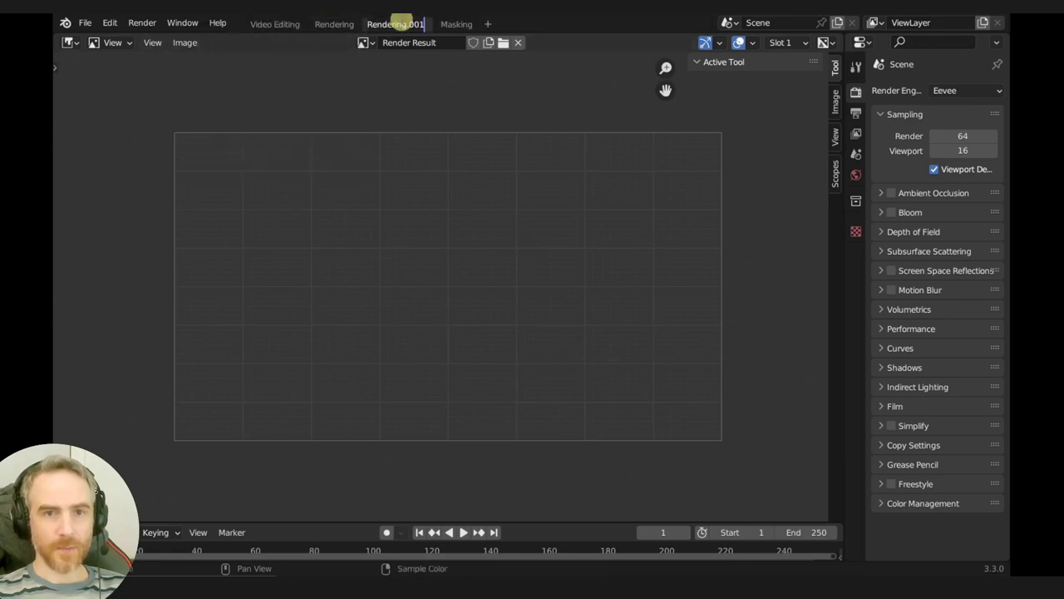
{"action": "type", "text": "Masking"}
{"action": "key", "text": "Return"}
Step: Delete the VFX-based Masking workspace and switch the image editor in the duplicated one to Mask mode
{"action": "right_click", "coordinate": [435, 23]}
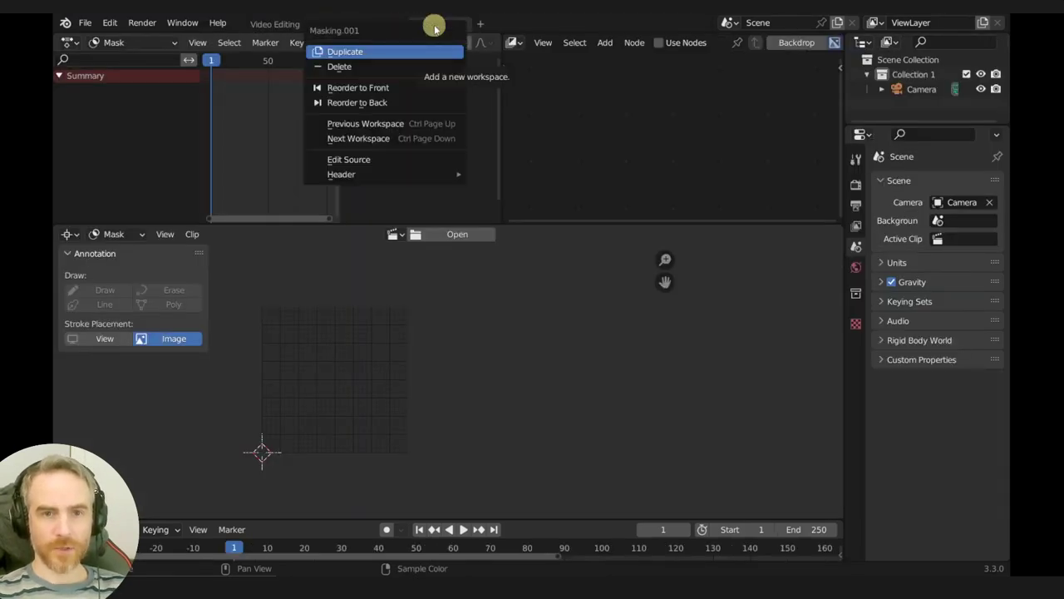
{"action": "left_click", "coordinate": [396, 64]}
{"action": "left_click", "coordinate": [112, 43]}
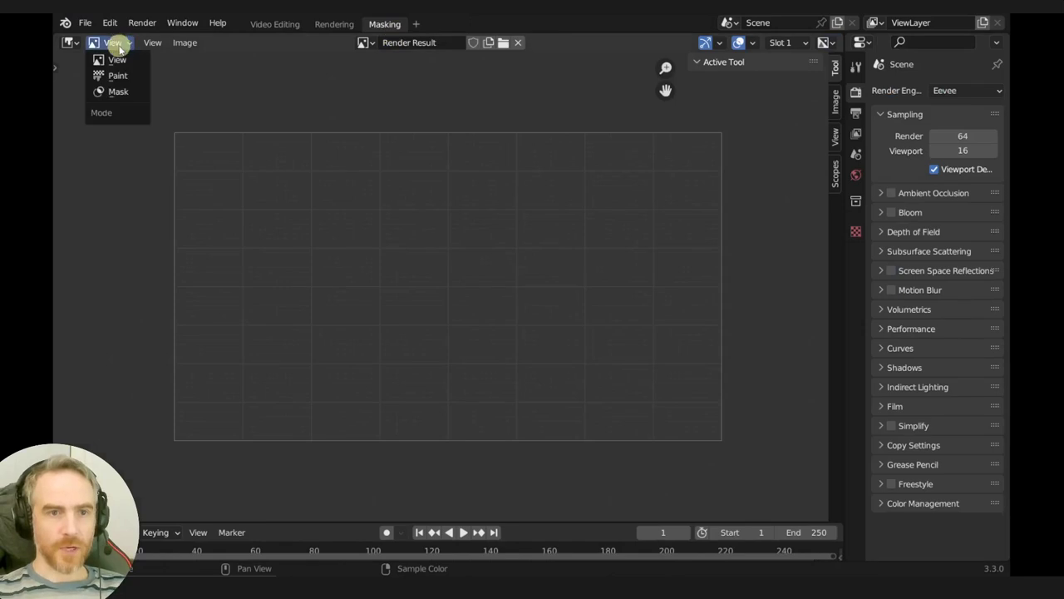
{"action": "left_click", "coordinate": [117, 92]}
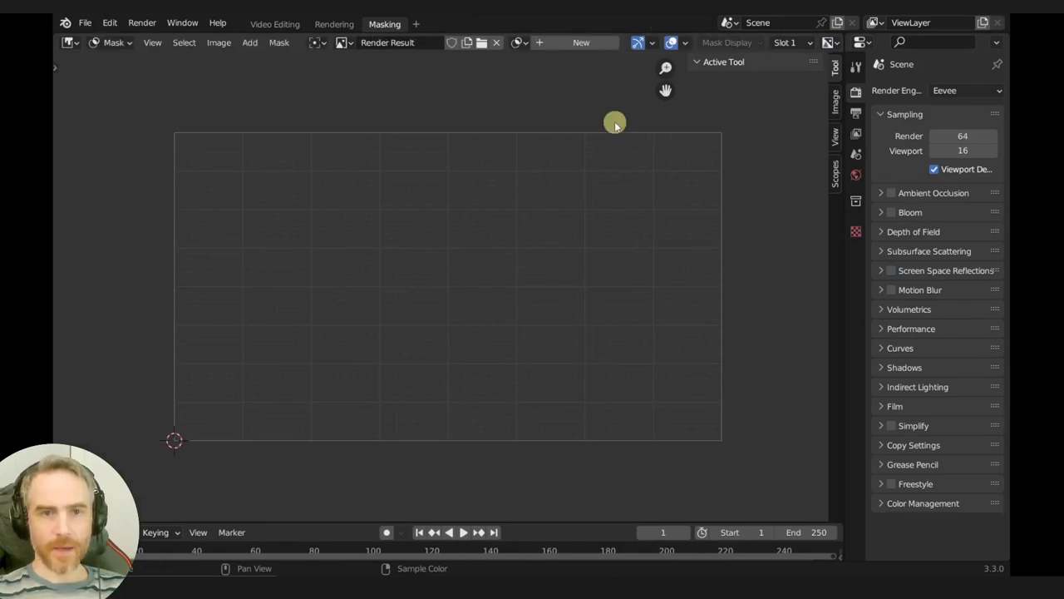
Step: Add the movie Phone_Vid_0001-0258.mp4 to the sequencer in the Video Editing workspace and delete its sound strip
{"action": "left_click", "coordinate": [281, 22]}
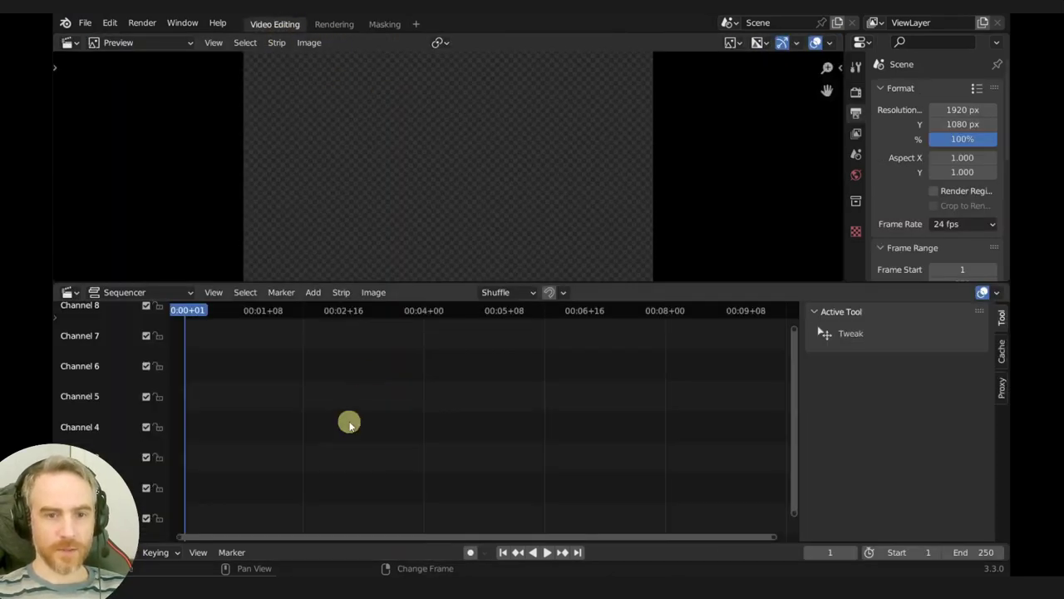
{"action": "key", "text": "shift+a"}
{"action": "left_click", "coordinate": [323, 423]}
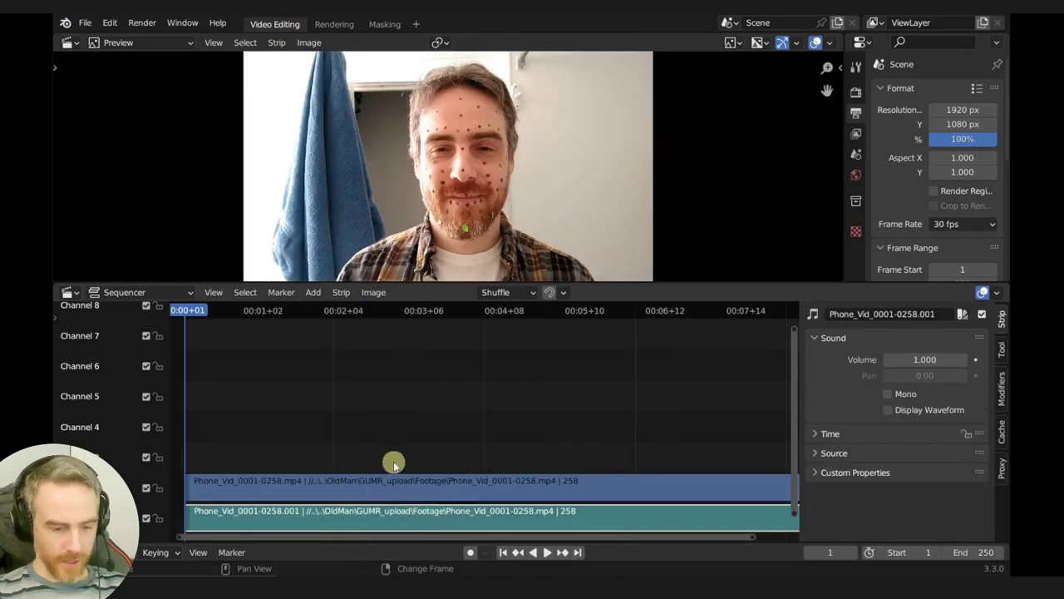
{"action": "key", "text": "Delete"}
Step: Move the movie strip up to channel 5, keeping its start at the first frame
{"action": "scroll", "coordinate": [624, 459], "scroll_direction": "down", "scroll_amount": 4}
{"action": "scroll", "coordinate": [563, 449], "scroll_direction": "up", "scroll_amount": 3}
{"action": "left_click_drag", "start_coordinate": [419, 491], "coordinate": [430, 390]}
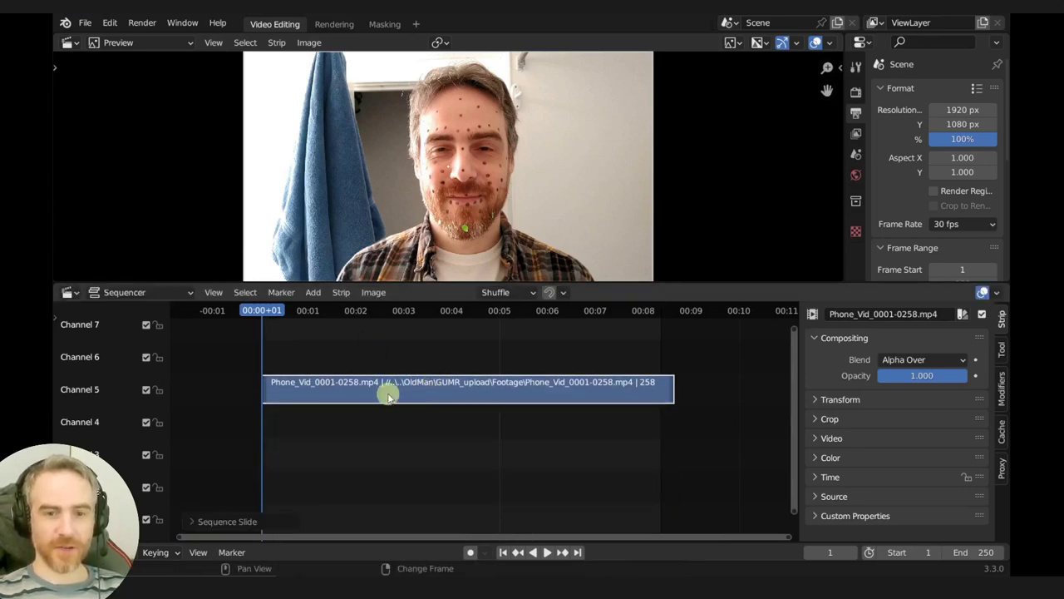
{"action": "scroll", "coordinate": [388, 392], "scroll_direction": "up", "scroll_amount": 3, "text": "shift"}
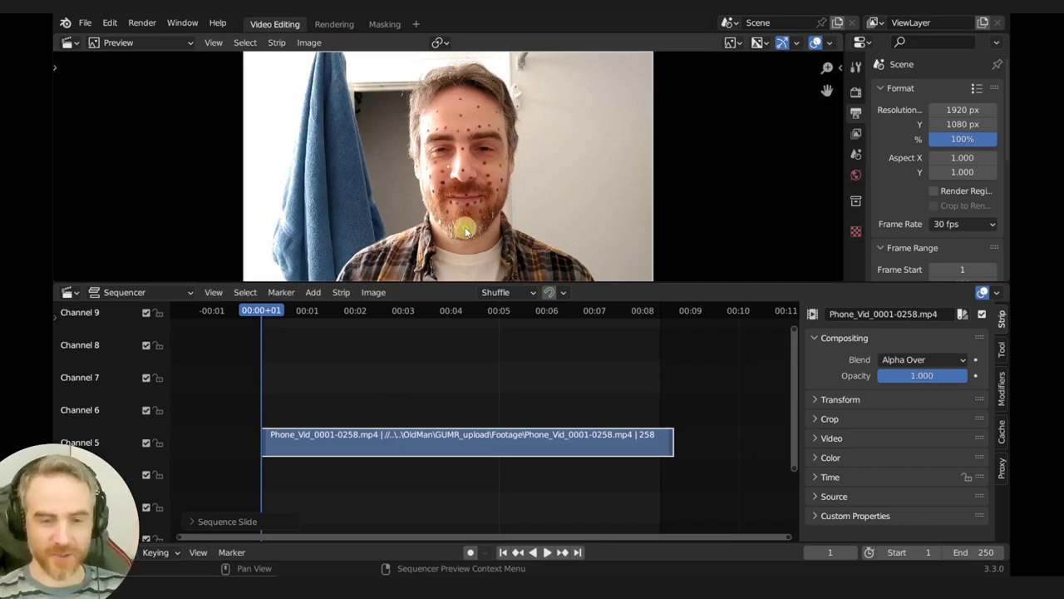
Step: Move the playhead to frame 227 and render that frame into the Masking workspace's image editor
{"action": "left_click_drag", "start_coordinate": [373, 311], "coordinate": [420, 310]}
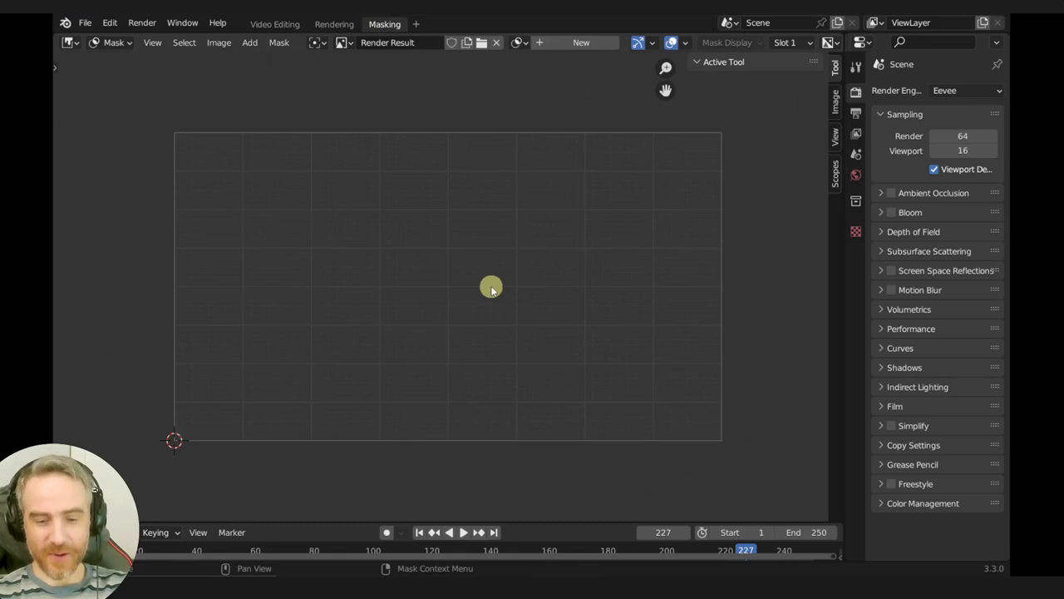
{"action": "key", "text": "F12"}
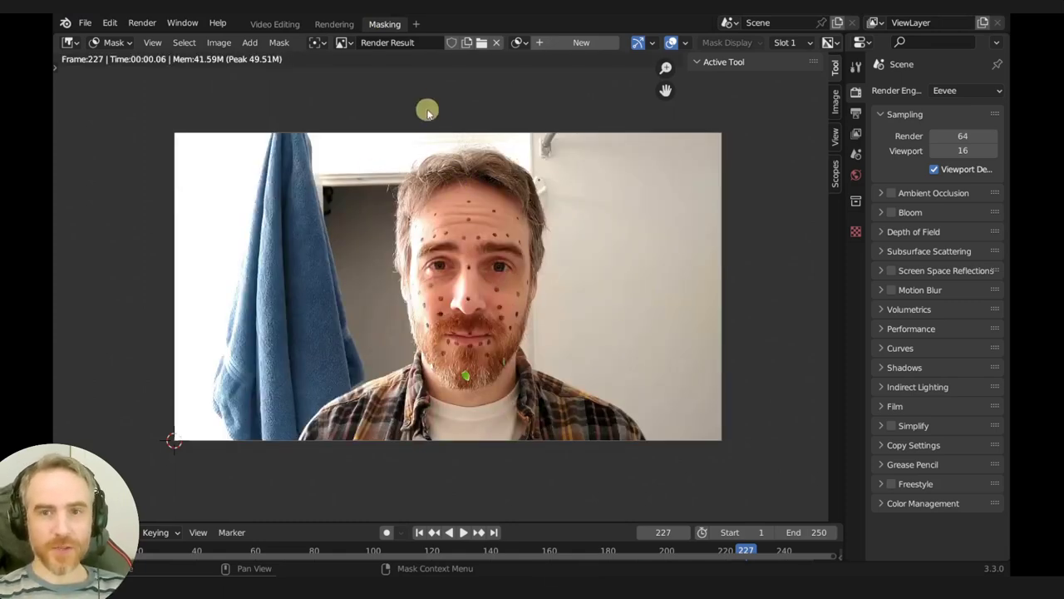
Step: Add a circle mask, position it over the man's face and stretch it vertically to enclose the face from forehead to chin
{"action": "left_click", "coordinate": [281, 43]}
{"action": "left_click", "coordinate": [259, 58]}
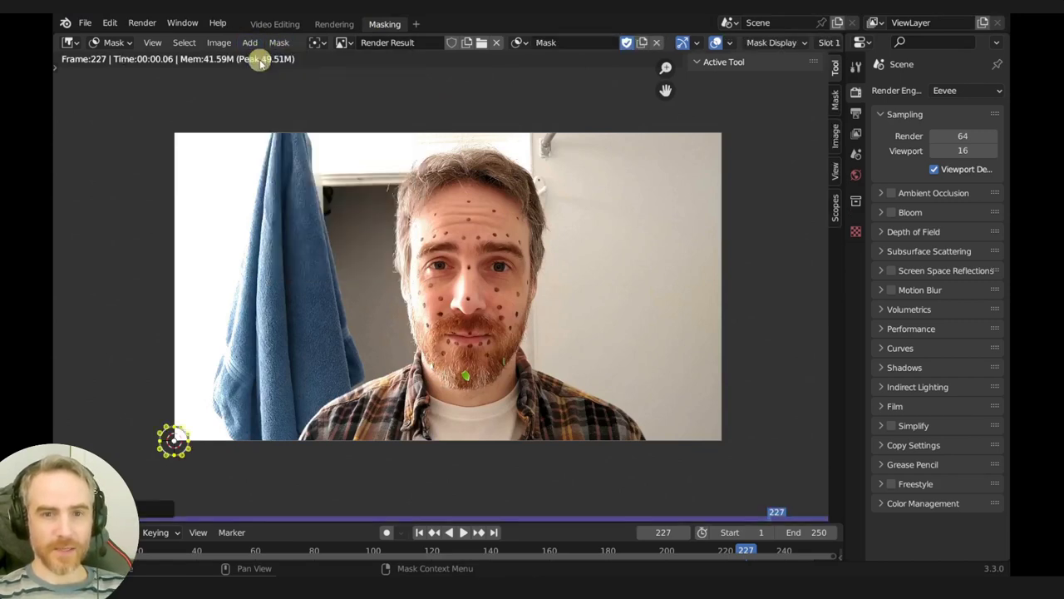
{"action": "key", "text": "g"}
{"action": "left_click", "coordinate": [499, 244]}
{"action": "key", "text": "s"}
{"action": "left_click", "coordinate": [658, 316]}
{"action": "key", "text": "s"}
{"action": "key", "text": "y"}
{"action": "left_click", "coordinate": [501, 171]}
Step: Turn on the mask overlay, set it to Combined and give it a blending factor of 0.5
{"action": "left_click", "coordinate": [772, 42]}
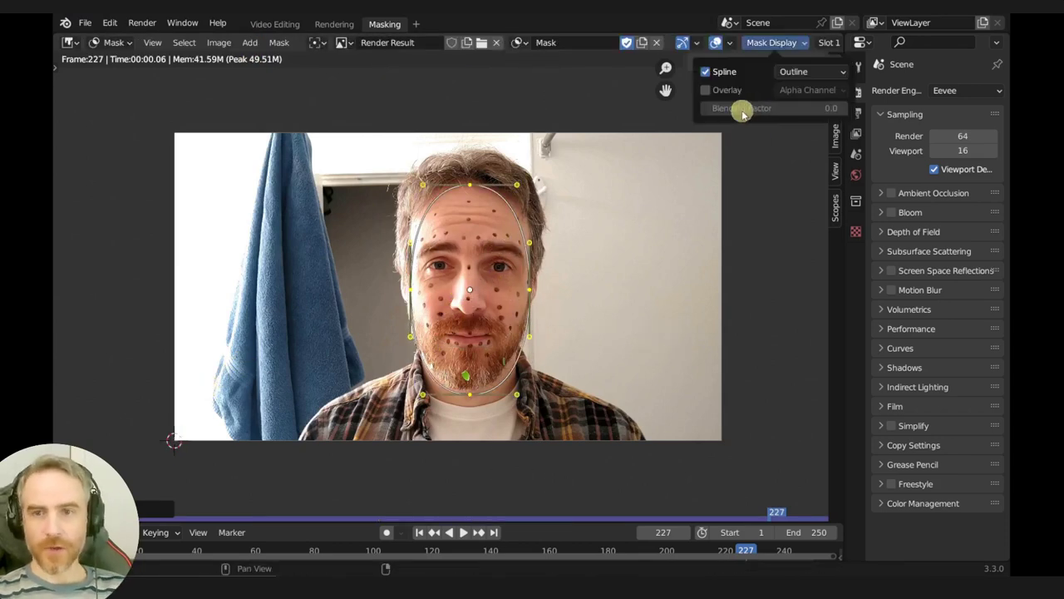
{"action": "left_click", "coordinate": [707, 90]}
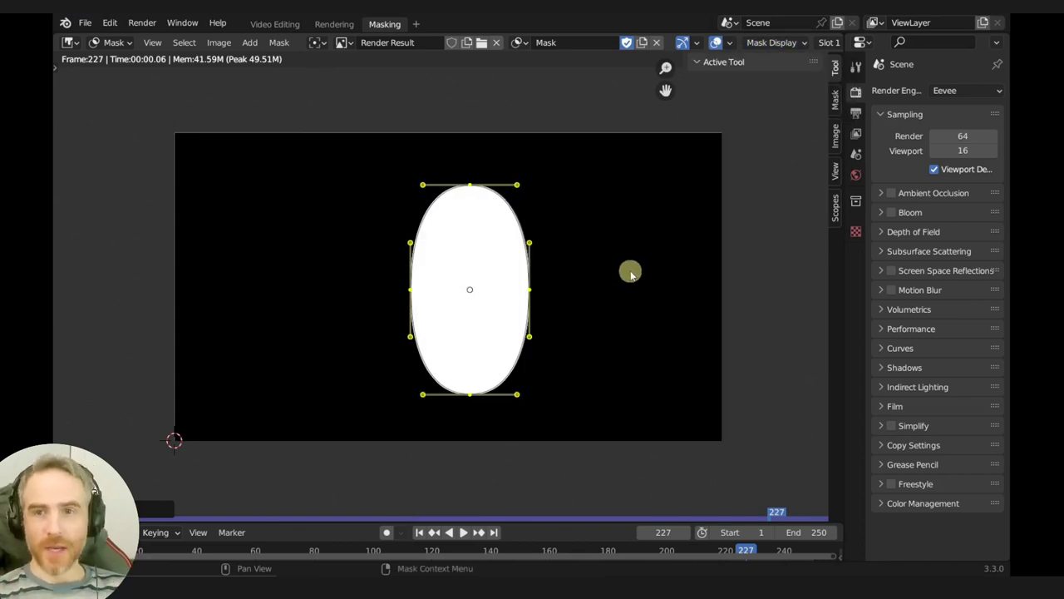
{"action": "left_click", "coordinate": [771, 42]}
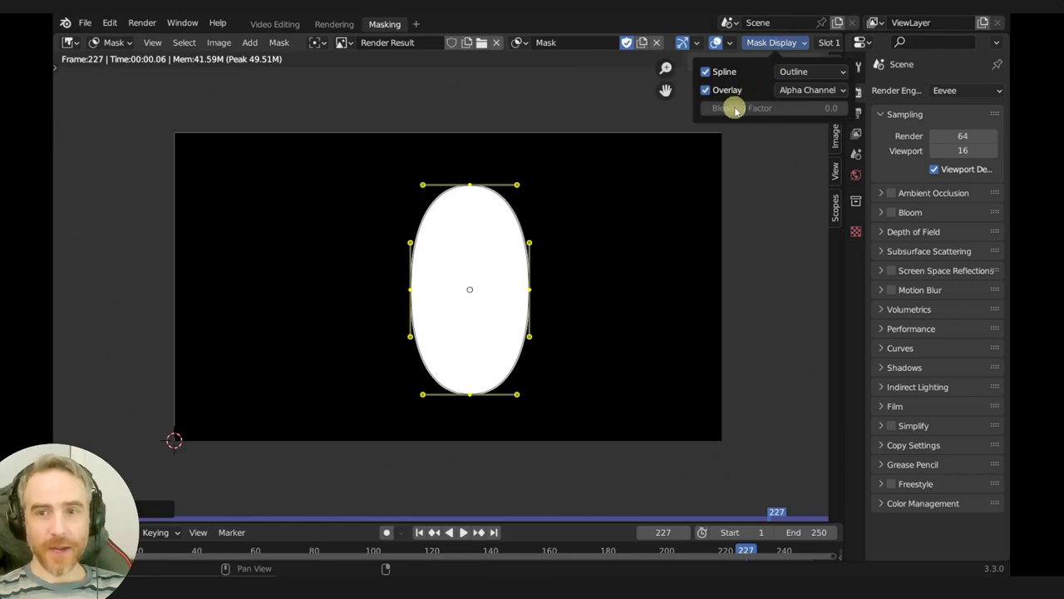
{"action": "left_click_drag", "start_coordinate": [743, 109], "coordinate": [820, 98]}
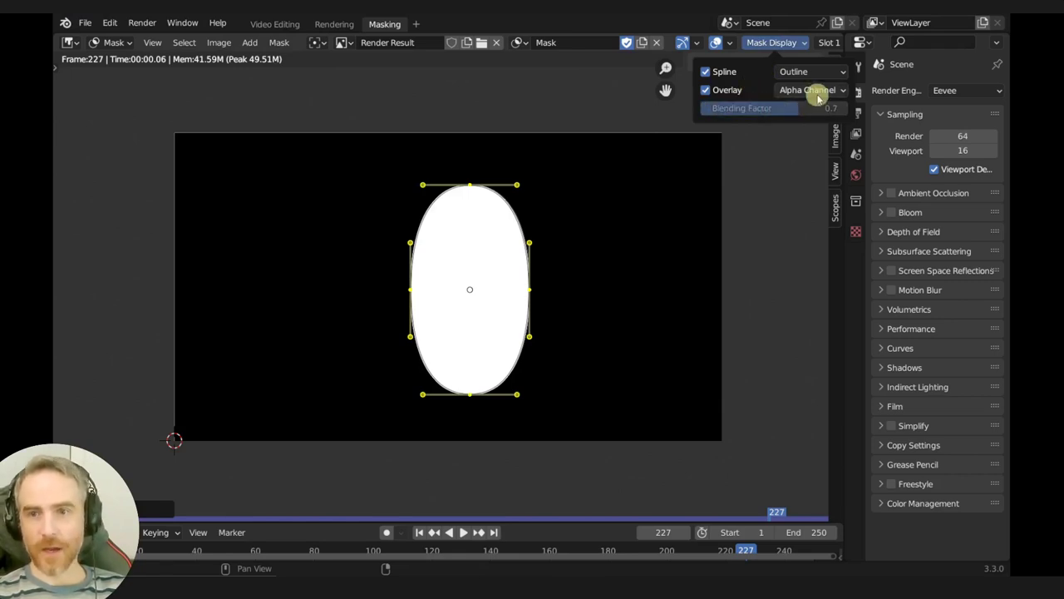
{"action": "left_click", "coordinate": [818, 93]}
{"action": "left_click", "coordinate": [804, 109]}
{"action": "mouse_move", "coordinate": [793, 108]}
{"action": "left_mouse_down"}
{"action": "mouse_move", "coordinate": [720, 107]}
{"action": "mouse_move", "coordinate": [817, 107]}
{"action": "mouse_move", "coordinate": [787, 93]}
{"action": "left_mouse_up"}
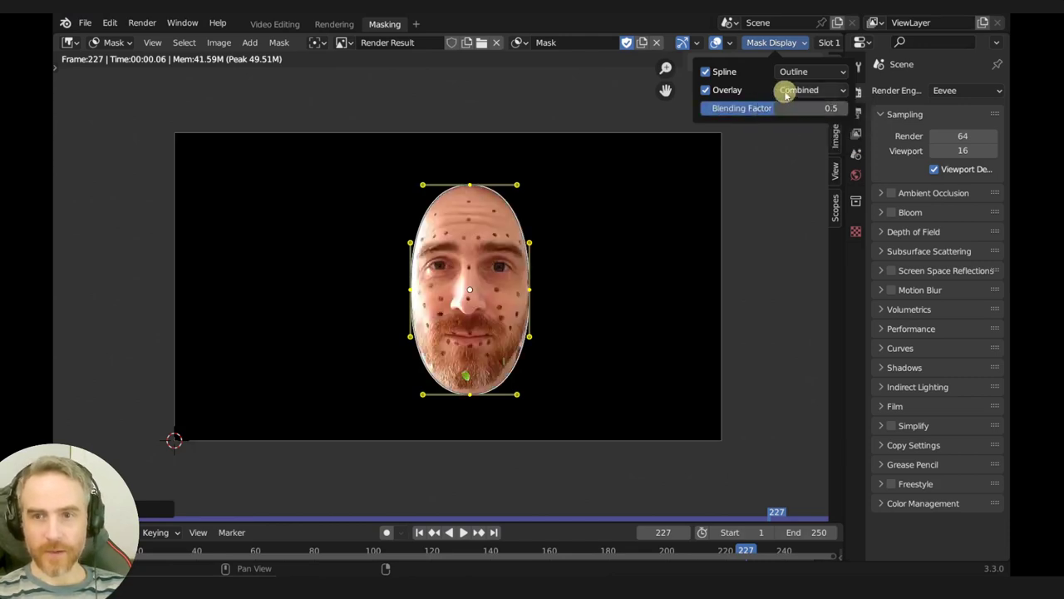
Step: Hide the mask spline and lower the overlay's blending factor to 0.0, keeping the overlay on
{"action": "left_click", "coordinate": [794, 72]}
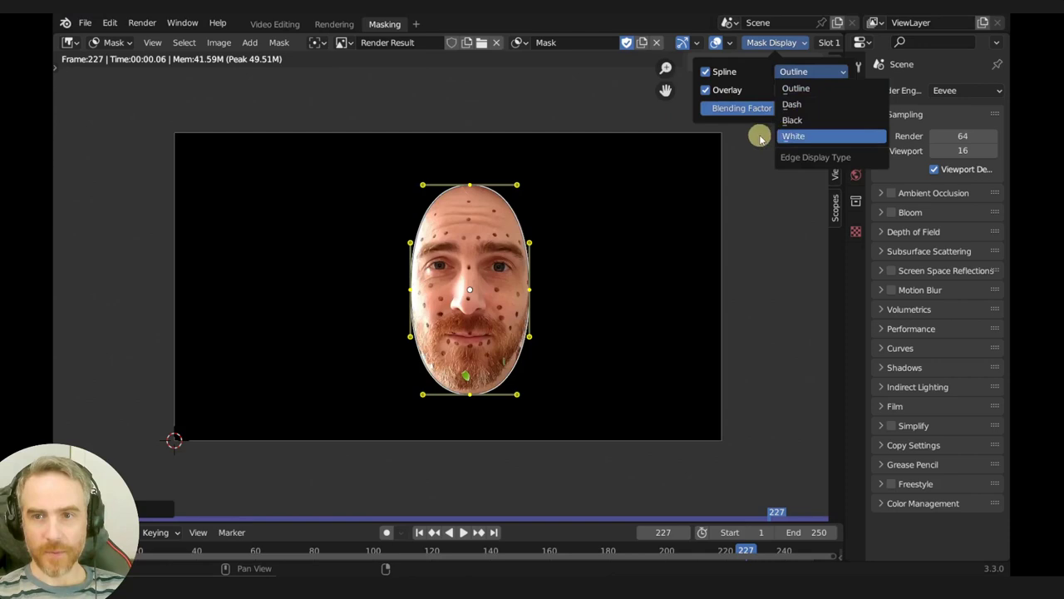
{"action": "left_click", "coordinate": [705, 72]}
{"action": "left_click", "coordinate": [706, 73]}
{"action": "left_click", "coordinate": [705, 73]}
{"action": "left_click", "coordinate": [706, 89]}
{"action": "left_click", "coordinate": [706, 90]}
{"action": "left_click_drag", "start_coordinate": [731, 108], "coordinate": [698, 107]}
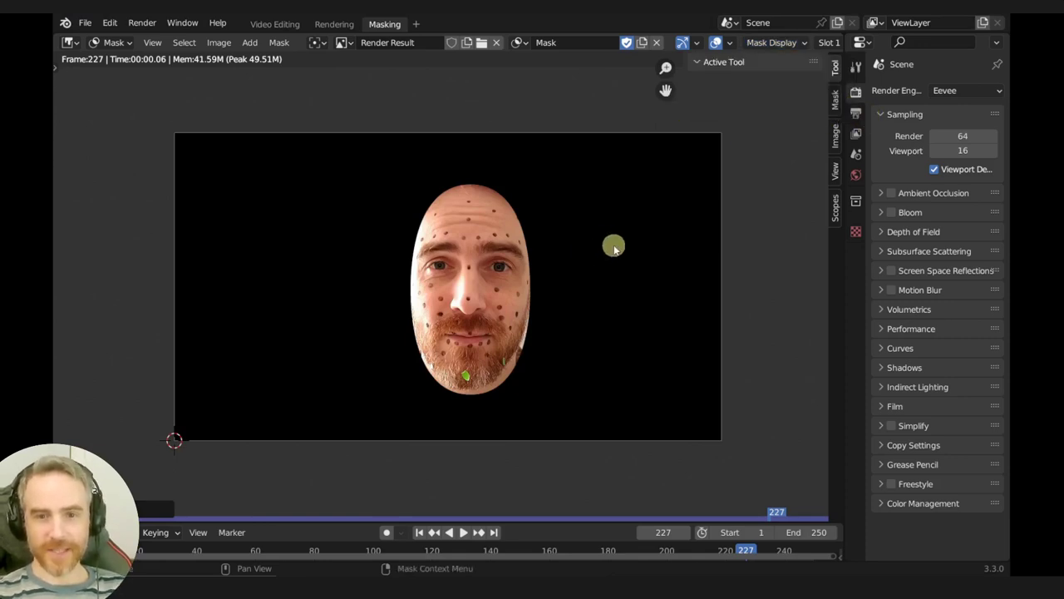
Step: Reread the blending factor description on the D13284 page in the browser and return to Blender
{"action": "left_click", "coordinate": [777, 44]}
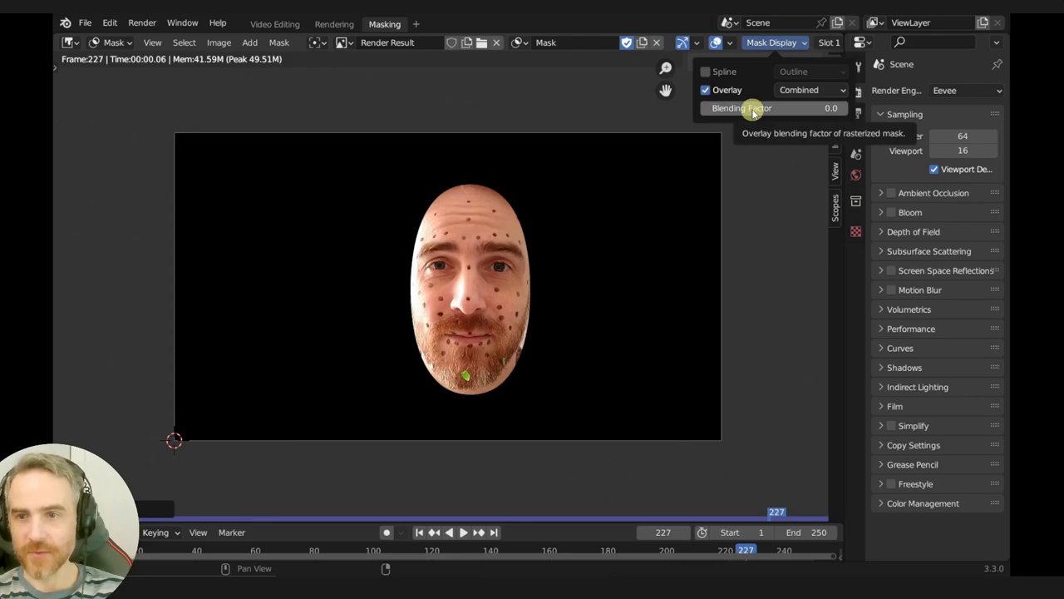
{"action": "left_click_drag", "start_coordinate": [98, 178], "coordinate": [517, 179]}
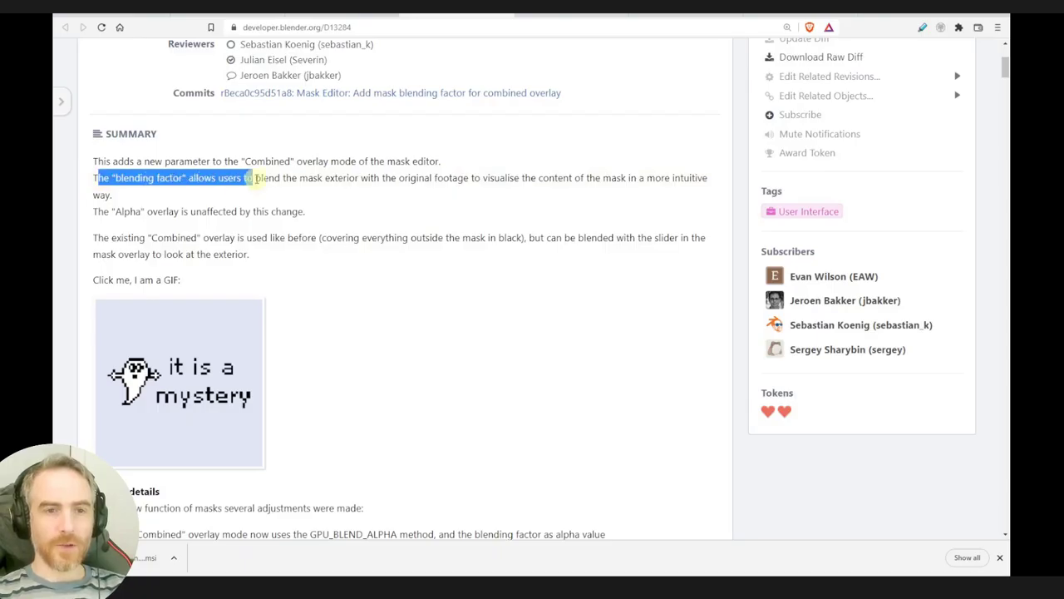
{"action": "key", "text": "alt+Tab"}
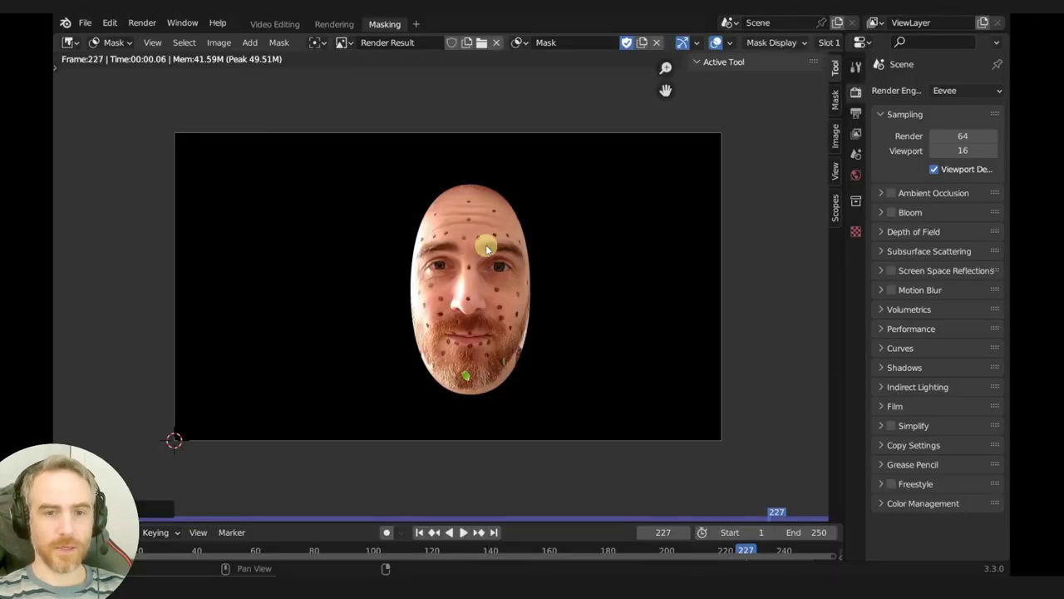
Step: In the Video Editing workspace, add a Mask modifier to the movie strip, assign the mask named Mask and move to frame 161
{"action": "left_click", "coordinate": [276, 25]}
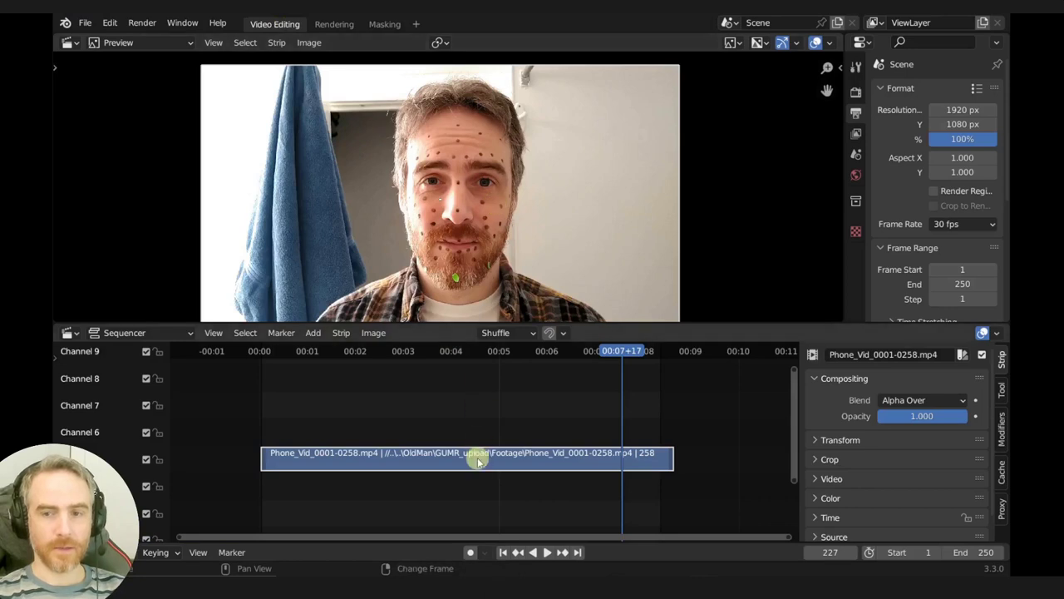
{"action": "left_click", "coordinate": [1001, 430]}
{"action": "left_click", "coordinate": [872, 392]}
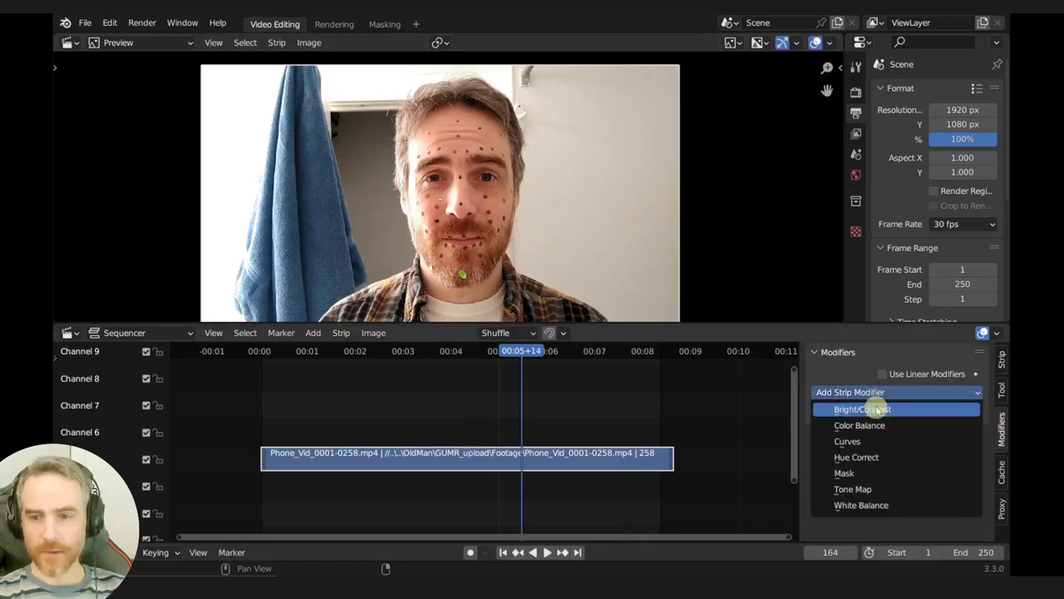
{"action": "left_click", "coordinate": [874, 473]}
{"action": "left_click", "coordinate": [929, 474]}
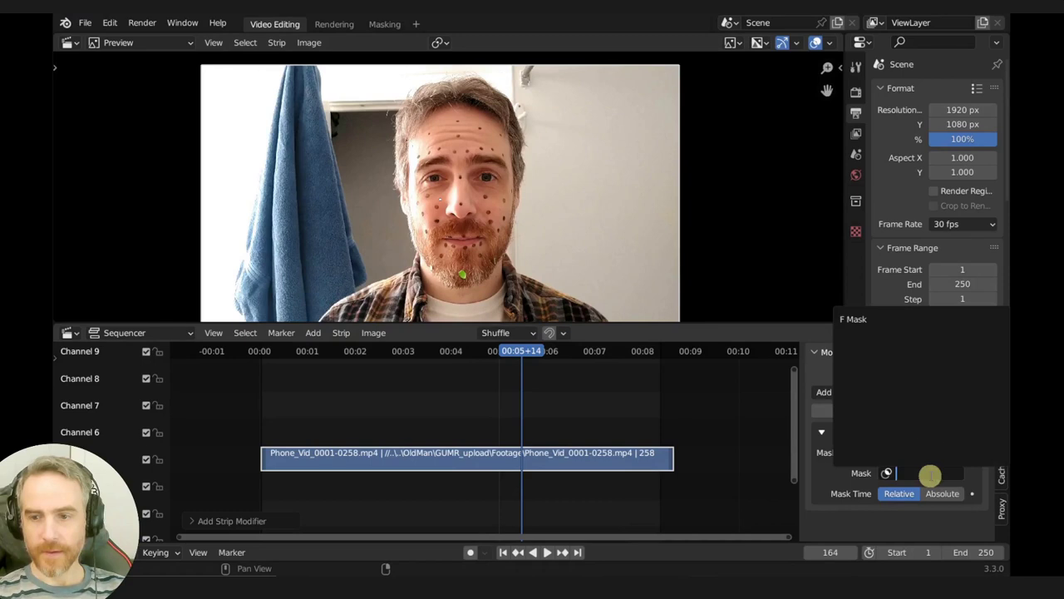
{"action": "left_click", "coordinate": [862, 318]}
{"action": "key", "text": "Left"}
{"action": "key", "text": "Left"}
{"action": "key", "text": "Left"}
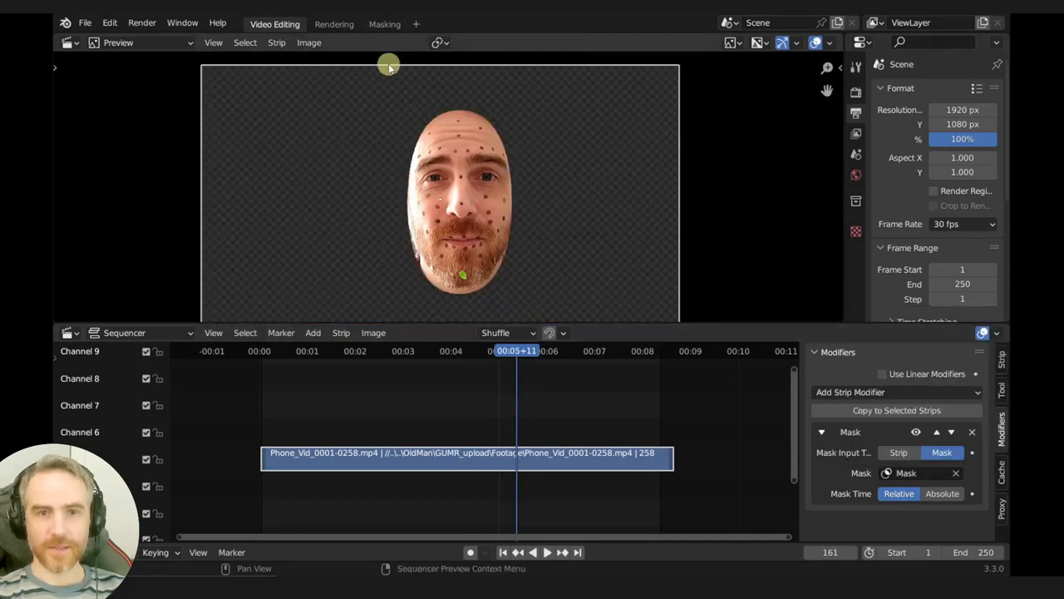
Step: Set the mask overlay's blending factor to 0.5 in the Masking workspace and return to the Video Editing workspace
{"action": "left_click", "coordinate": [379, 24]}
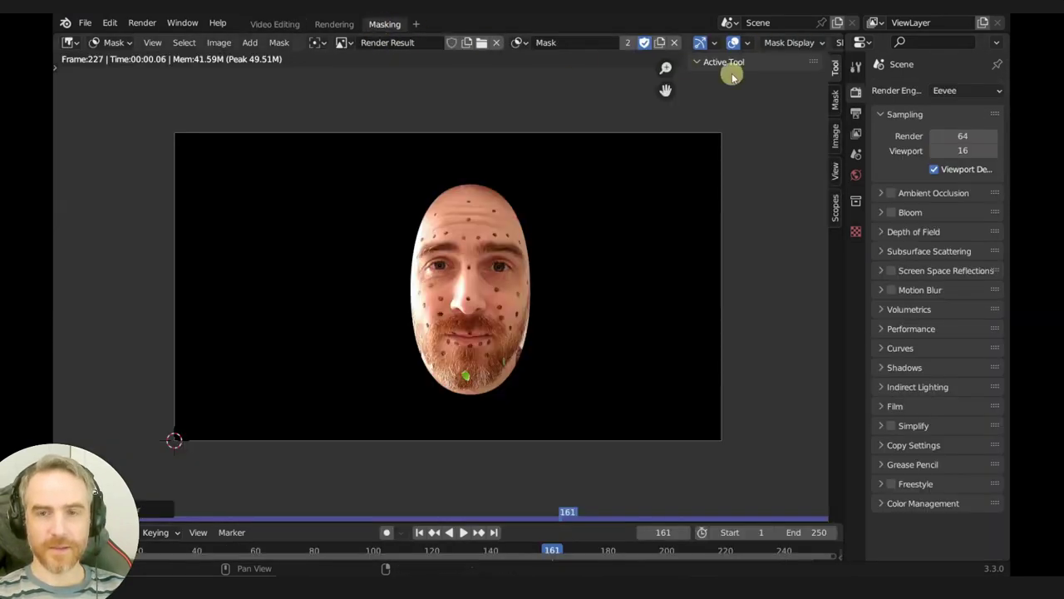
{"action": "left_click", "coordinate": [786, 43]}
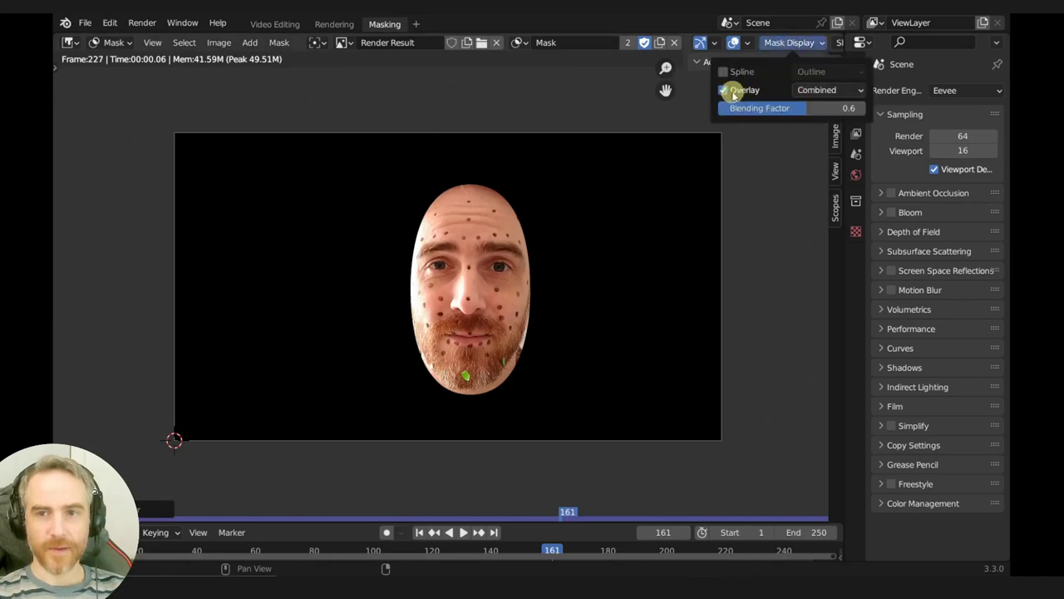
{"action": "mouse_move", "coordinate": [797, 110]}
{"action": "left_mouse_down"}
{"action": "mouse_move", "coordinate": [881, 112]}
{"action": "mouse_move", "coordinate": [738, 115]}
{"action": "mouse_move", "coordinate": [787, 112]}
{"action": "left_mouse_up"}
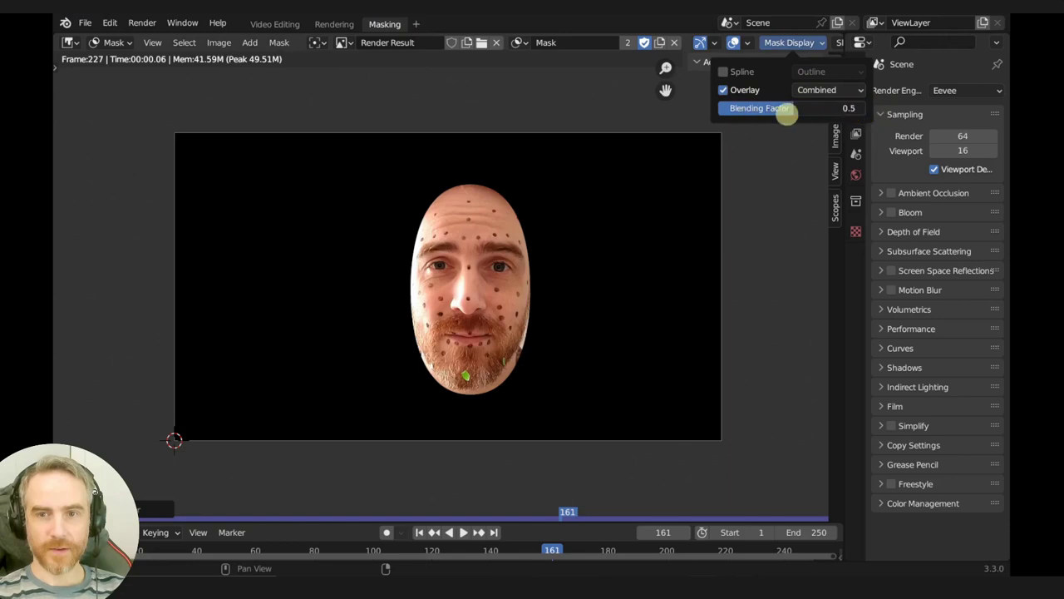
{"action": "key", "text": "ctrl+Page_Down"}
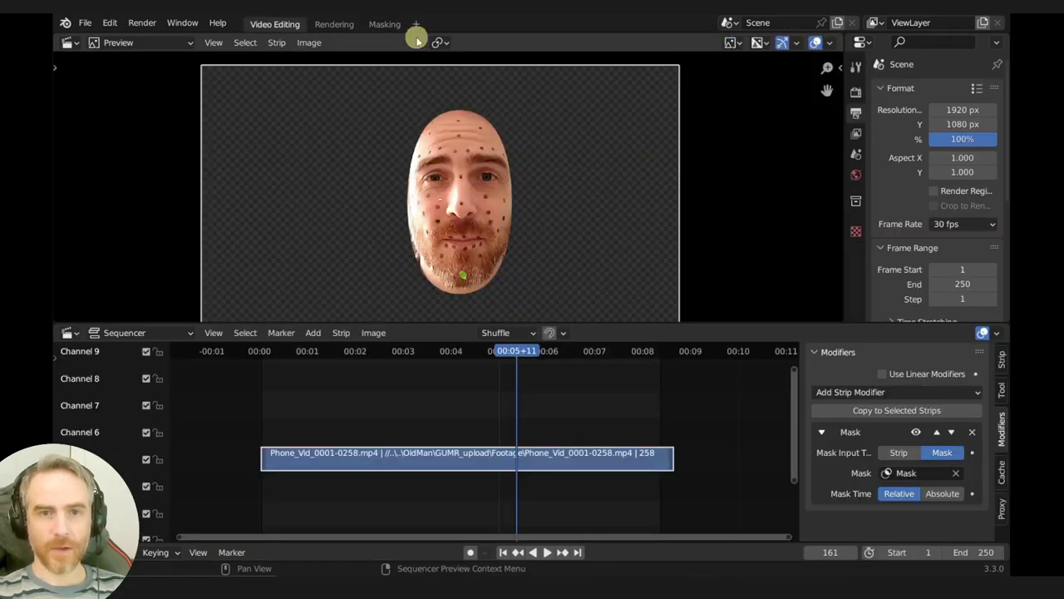
Step: Show the mask spline again in the Masking workspace
{"action": "left_click", "coordinate": [384, 23]}
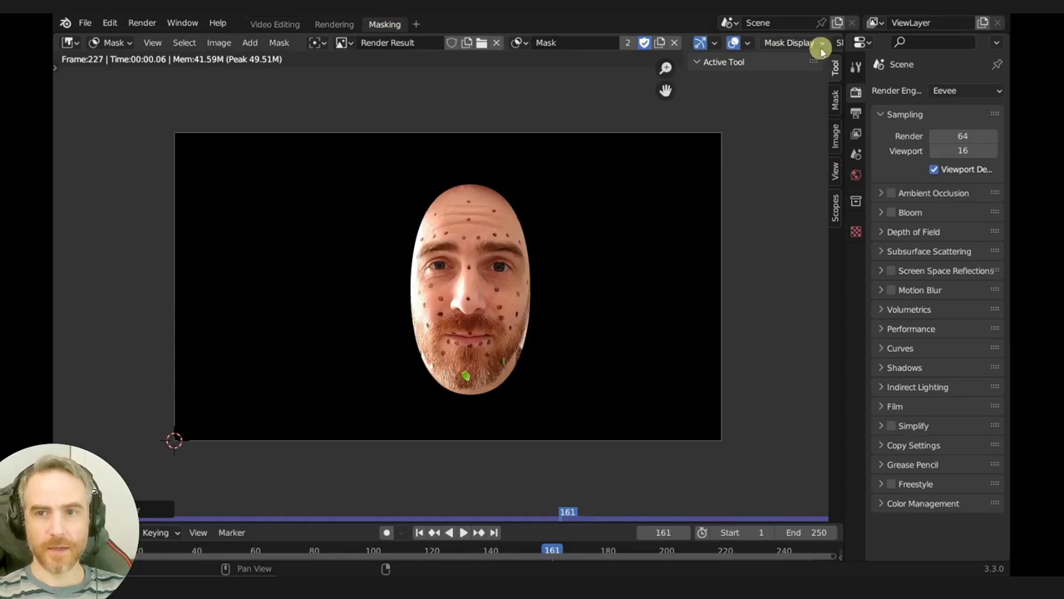
{"action": "left_click", "coordinate": [791, 42]}
{"action": "left_click", "coordinate": [743, 72]}
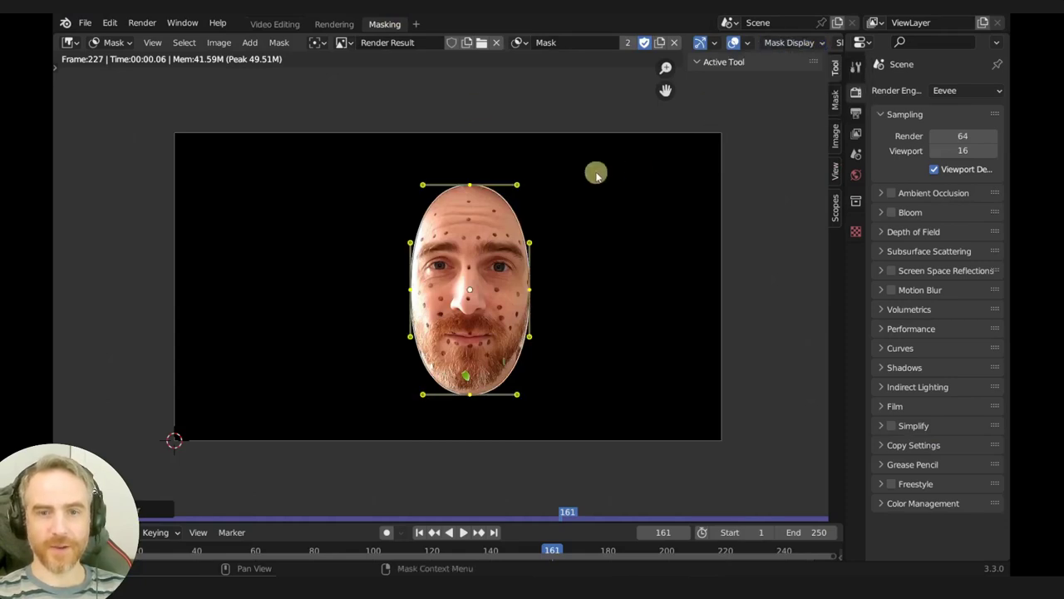
Step: Scrub the Video Editing playhead to frame 103, and in the Masking workspace turn the Combined overlay on and raise its blending factor
{"action": "left_click", "coordinate": [285, 23]}
{"action": "left_click_drag", "start_coordinate": [518, 345], "coordinate": [475, 380]}
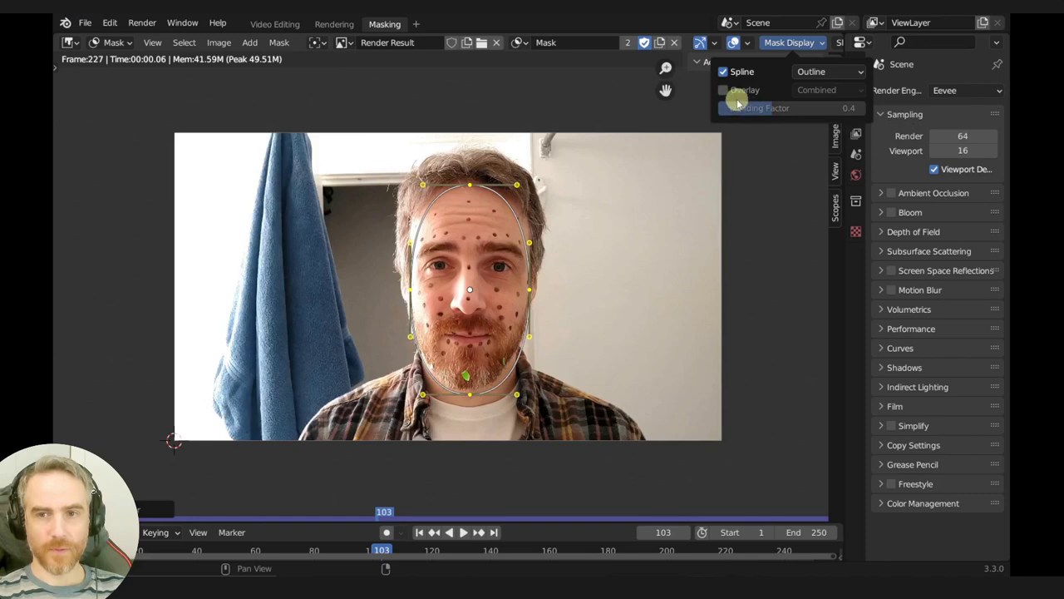
{"action": "left_click", "coordinate": [724, 90]}
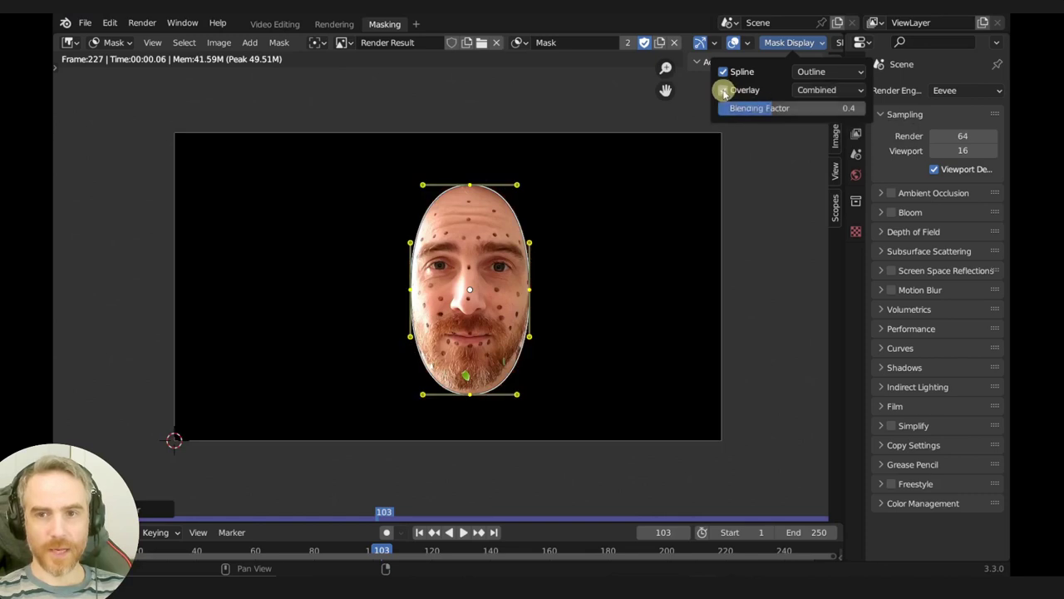
{"action": "left_click_drag", "start_coordinate": [766, 110], "coordinate": [813, 109]}
Step: Switch to the browser, look through the D13284 summary and coding details, and open its GIF
{"action": "key", "text": "alt+Tab"}
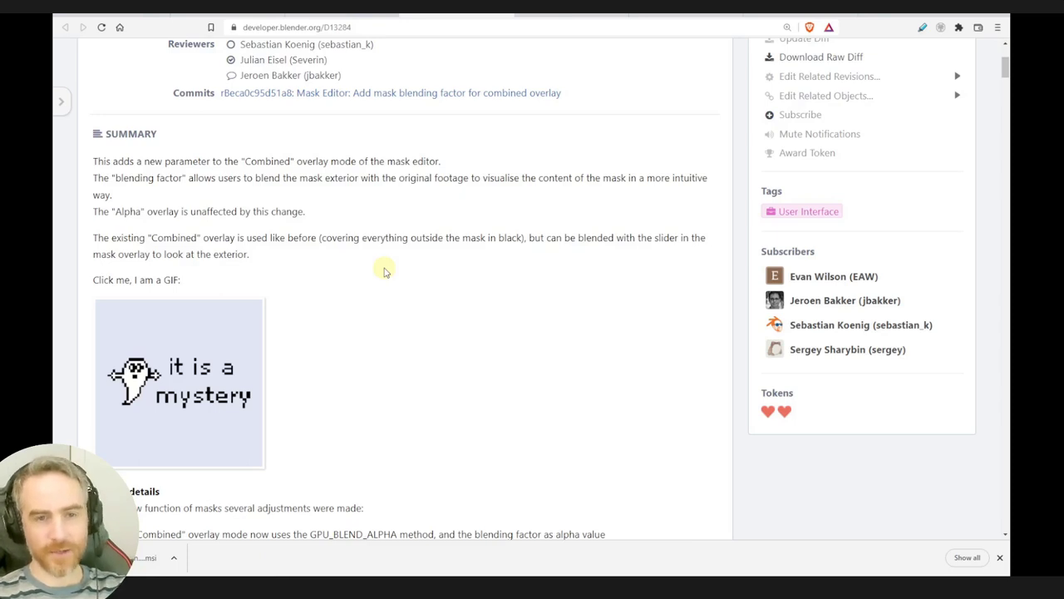
{"action": "scroll", "coordinate": [384, 272], "scroll_direction": "down", "scroll_amount": 2}
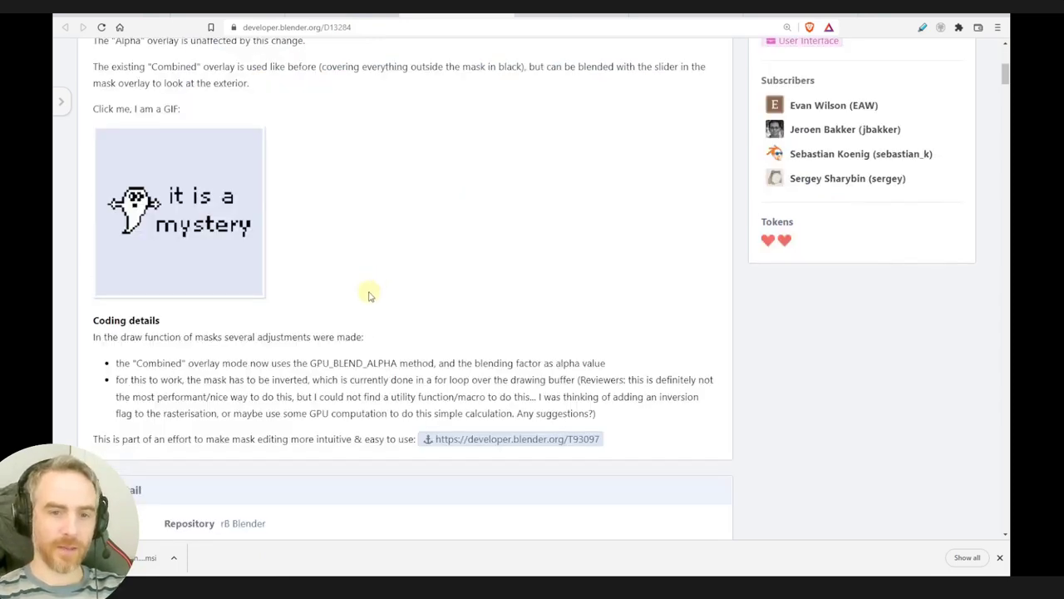
{"action": "scroll", "coordinate": [370, 296], "scroll_direction": "up", "scroll_amount": 1}
{"action": "left_click", "coordinate": [178, 250]}
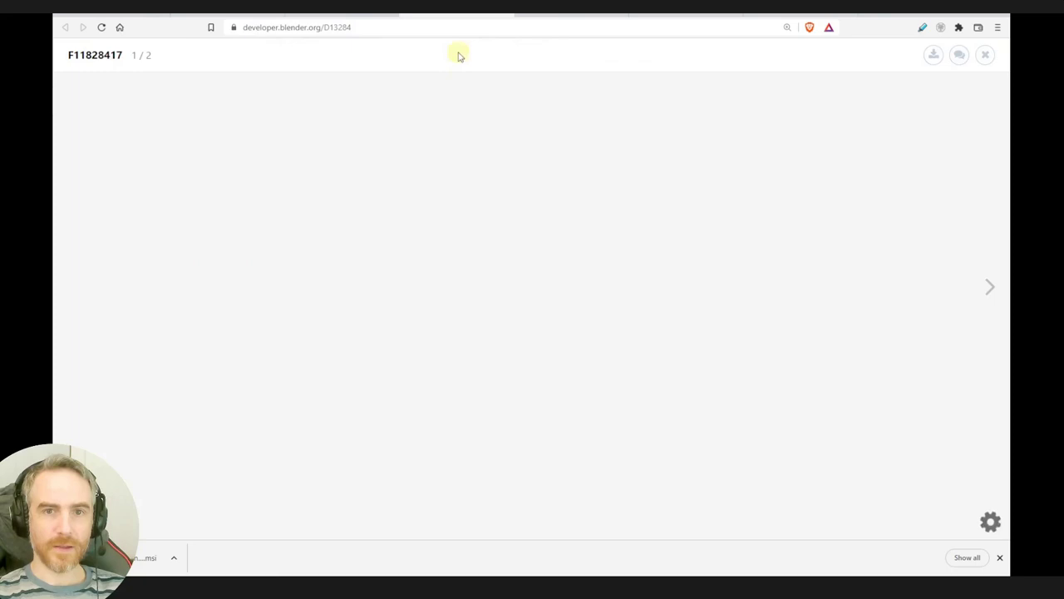
Step: Review the mask spline drawing toggle commit, the T93097 mask editing task and the mask blending factor commit
{"action": "left_click", "coordinate": [482, 15]}
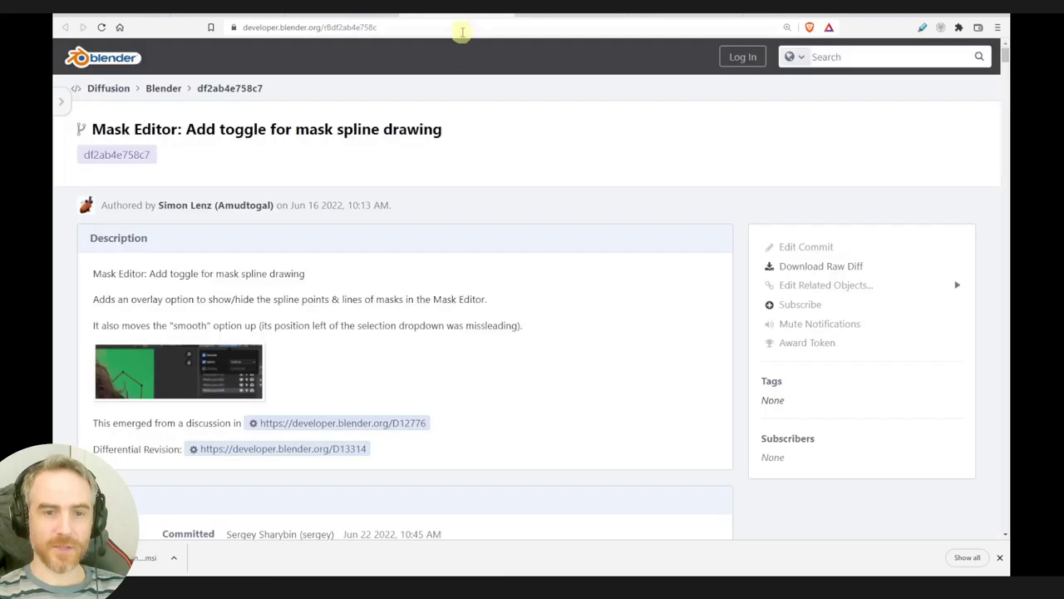
{"action": "scroll", "coordinate": [392, 349], "scroll_direction": "down", "scroll_amount": 4}
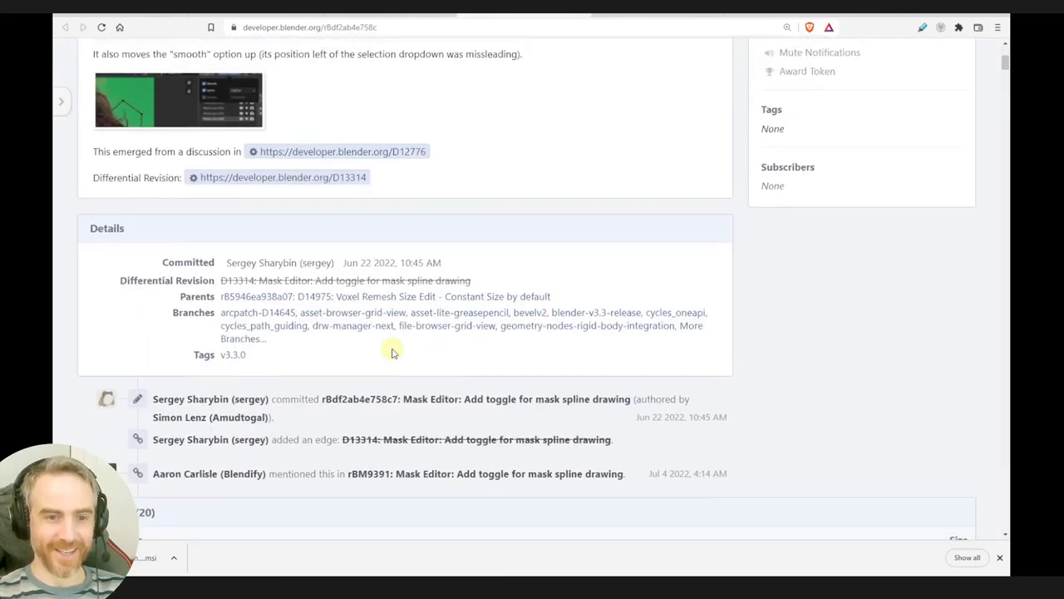
{"action": "scroll", "coordinate": [392, 349], "scroll_direction": "up", "scroll_amount": 4}
{"action": "left_click", "coordinate": [420, 17]}
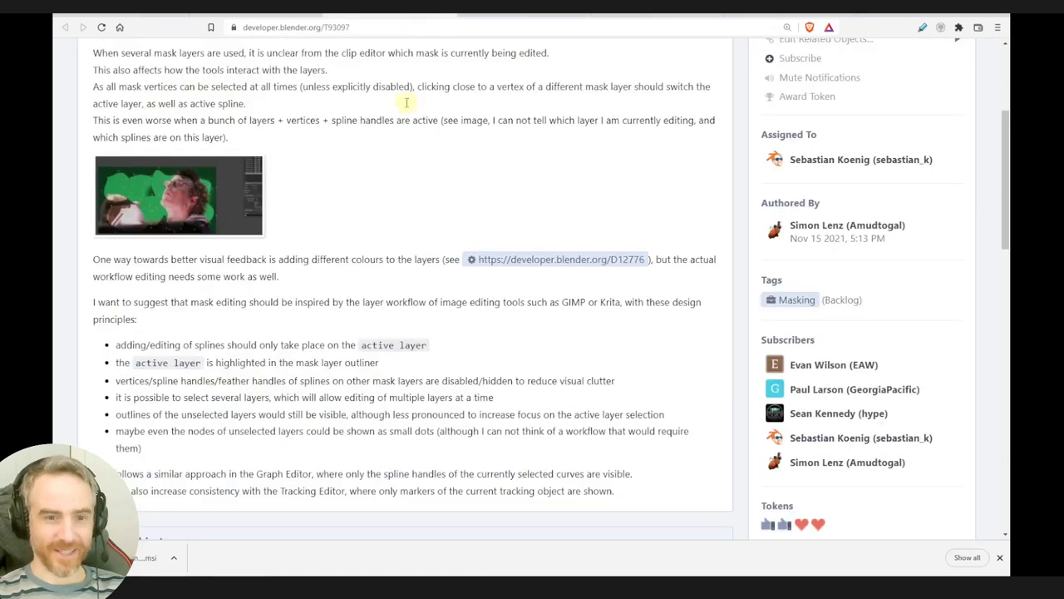
{"action": "scroll", "coordinate": [283, 348], "scroll_direction": "down", "scroll_amount": 5}
{"action": "left_click", "coordinate": [285, 13]}
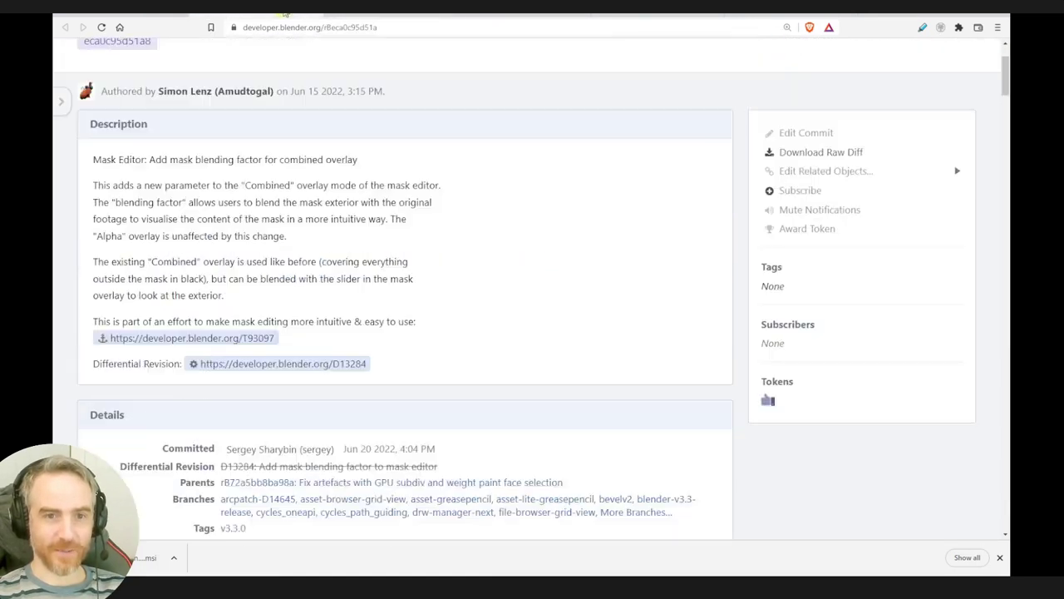
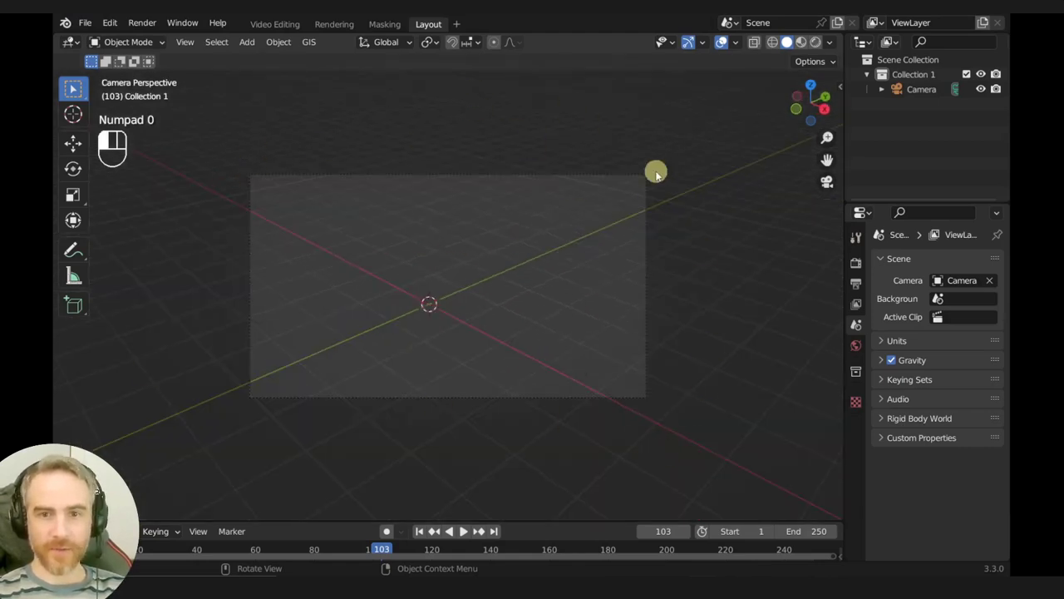
Step: Raise the camera's passepartout opacity to 1.000 in its viewport display settings
{"action": "left_click", "coordinate": [918, 89]}
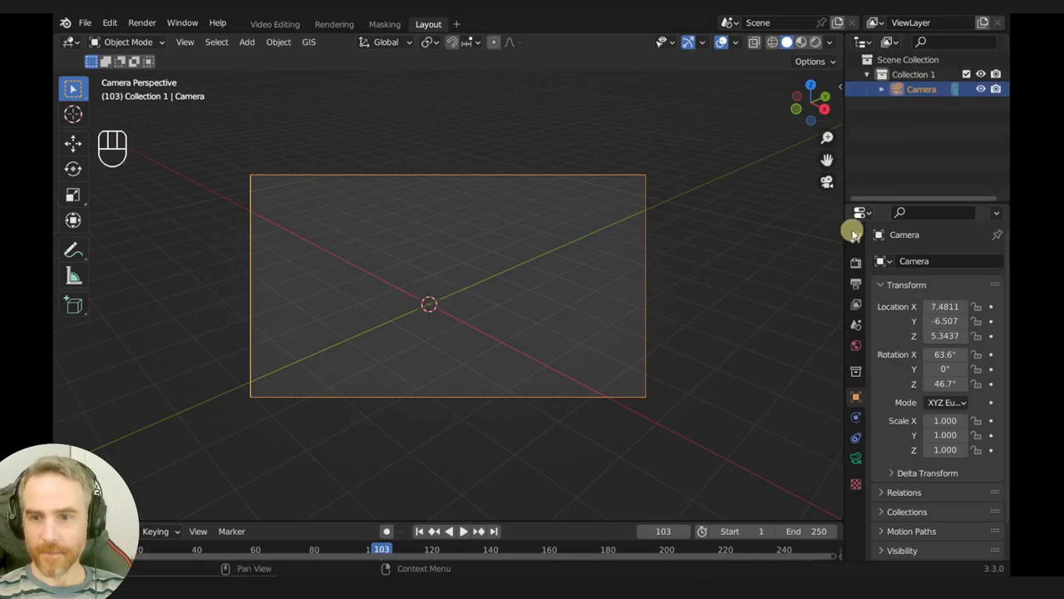
{"action": "left_click", "coordinate": [855, 457]}
{"action": "left_click", "coordinate": [923, 521]}
{"action": "scroll", "coordinate": [924, 519], "scroll_direction": "down", "scroll_amount": 4}
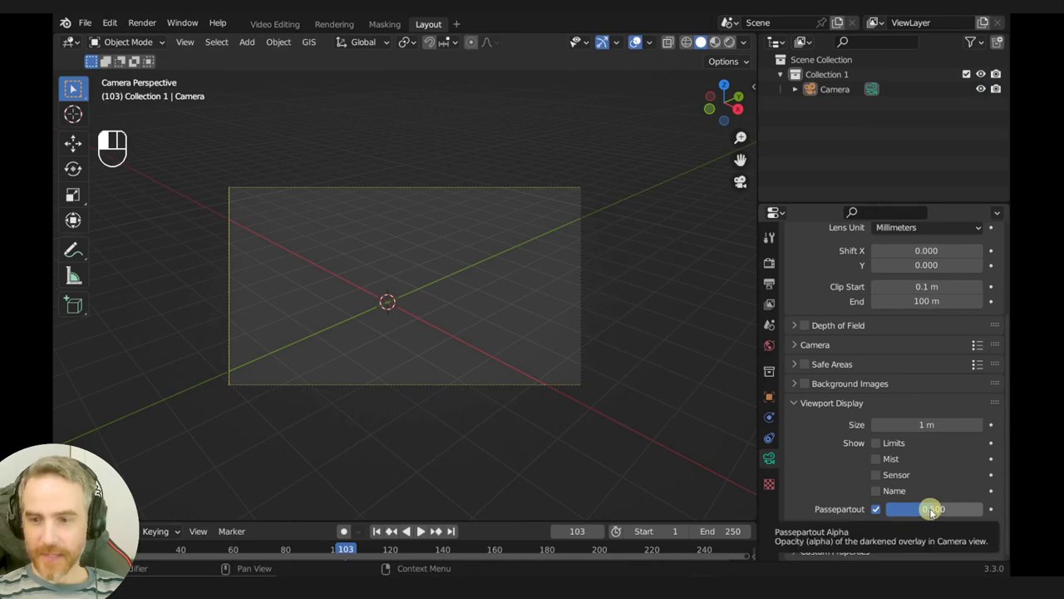
{"action": "left_click_drag", "start_coordinate": [955, 506], "coordinate": [982, 509]}
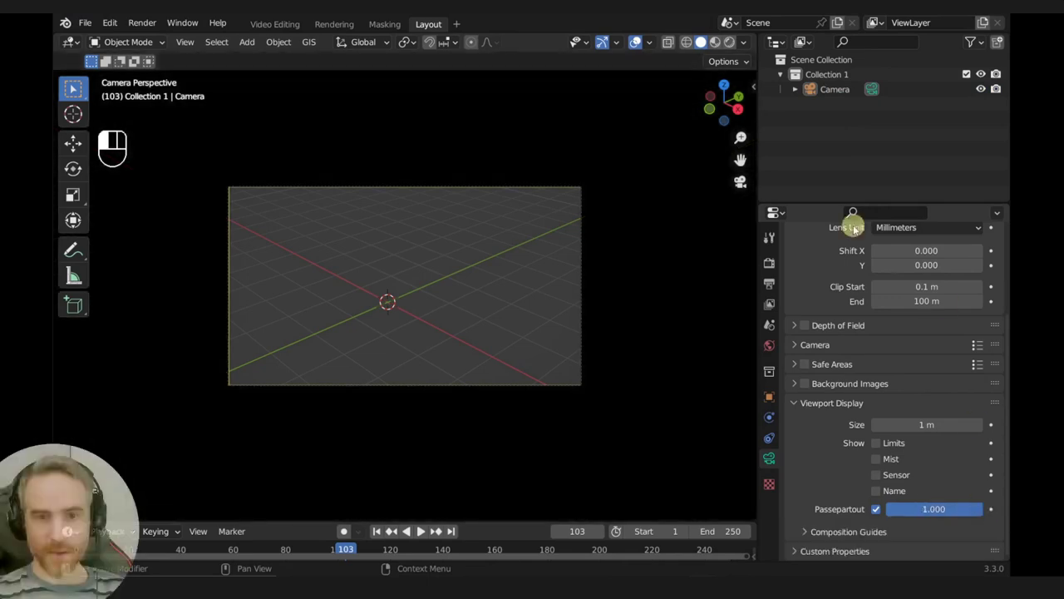
{"action": "left_click", "coordinate": [559, 188]}
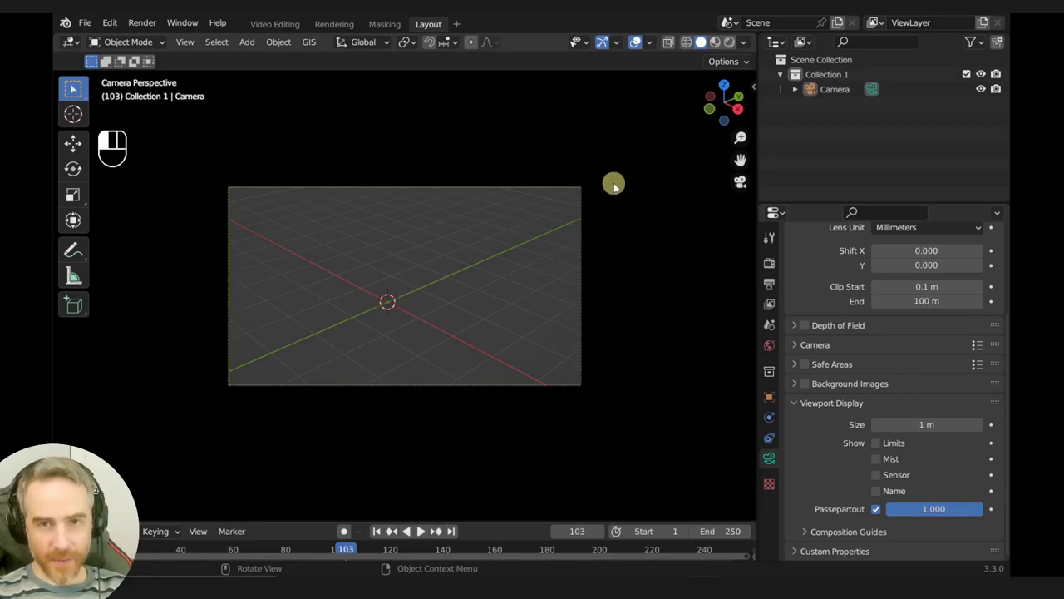
Step: Return to the Masking workspace, view the mask display options, and look over the open mask pages in the browser
{"action": "left_click", "coordinate": [340, 23]}
{"action": "left_click", "coordinate": [378, 25]}
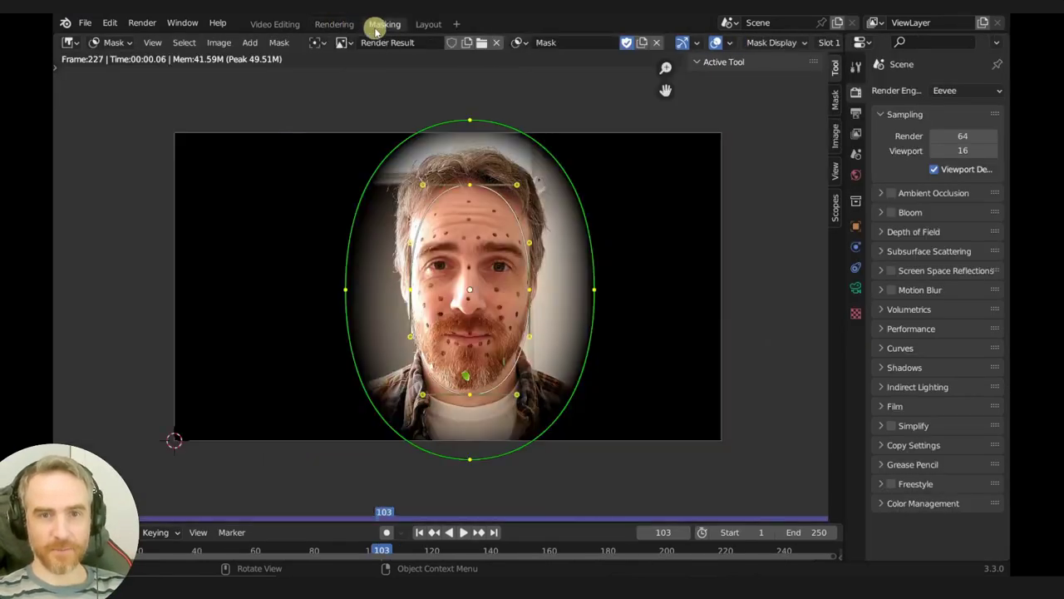
{"action": "left_click", "coordinate": [772, 43]}
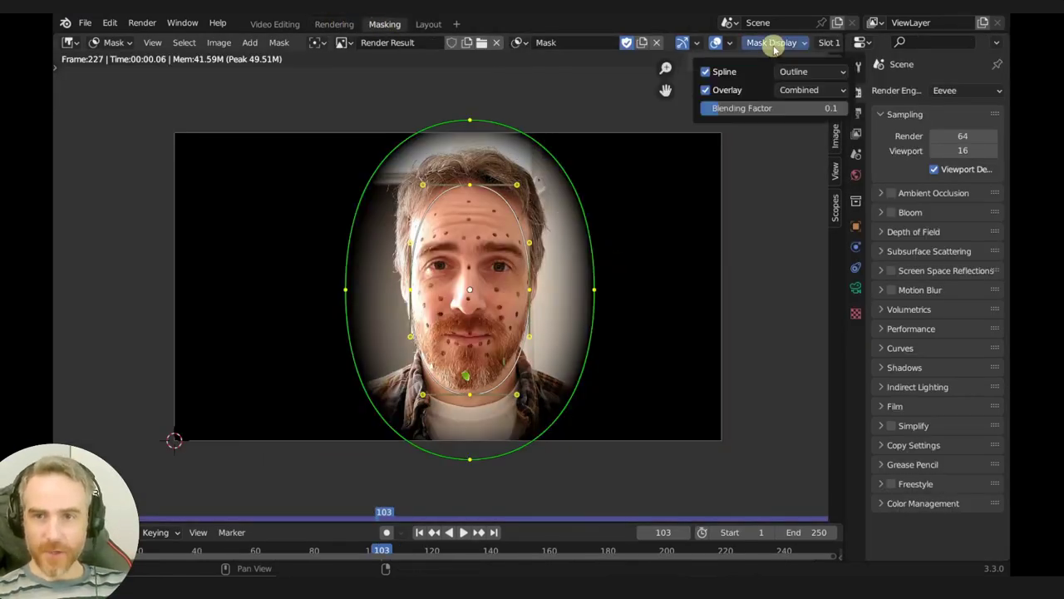
{"action": "key", "text": "alt+Tab"}
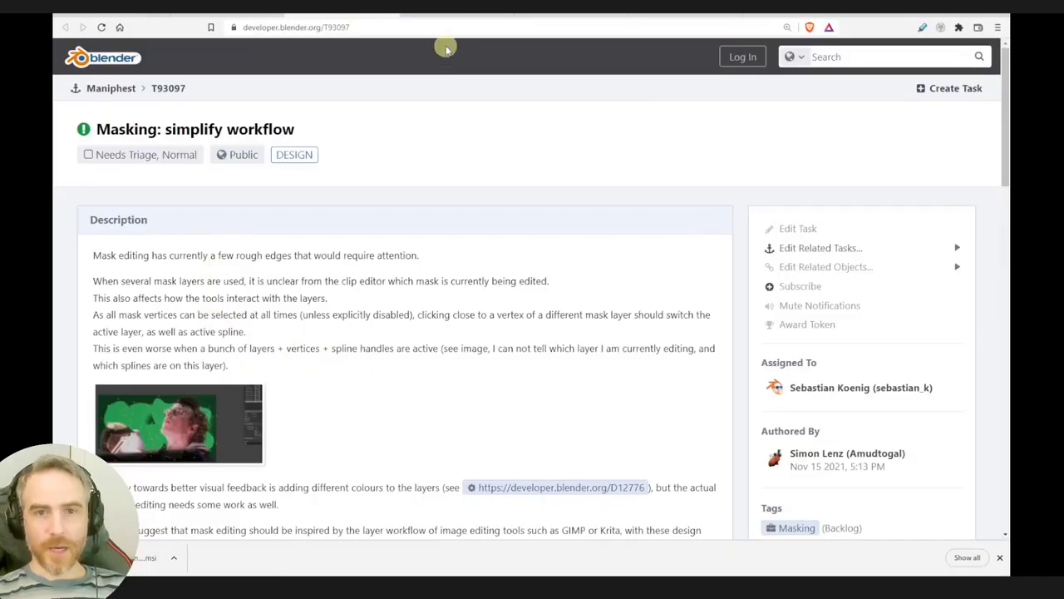
{"action": "left_click", "coordinate": [557, 16]}
{"action": "key", "text": "alt+Tab"}
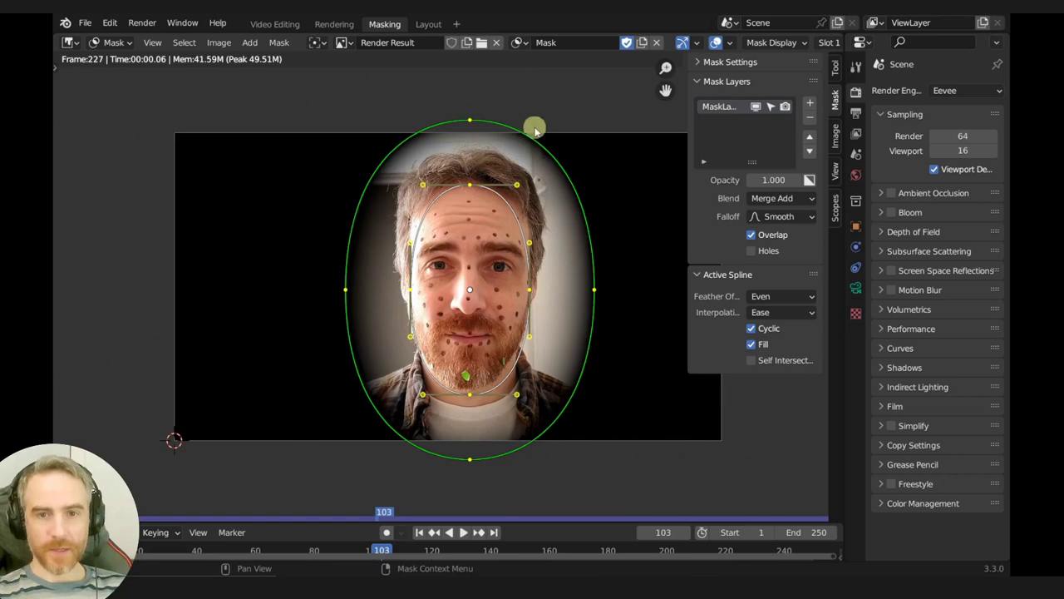
Step: Add a second mask layer, toggle the first layer's visibility off and on, and make the first layer active
{"action": "left_click", "coordinate": [785, 106]}
{"action": "left_click", "coordinate": [809, 103]}
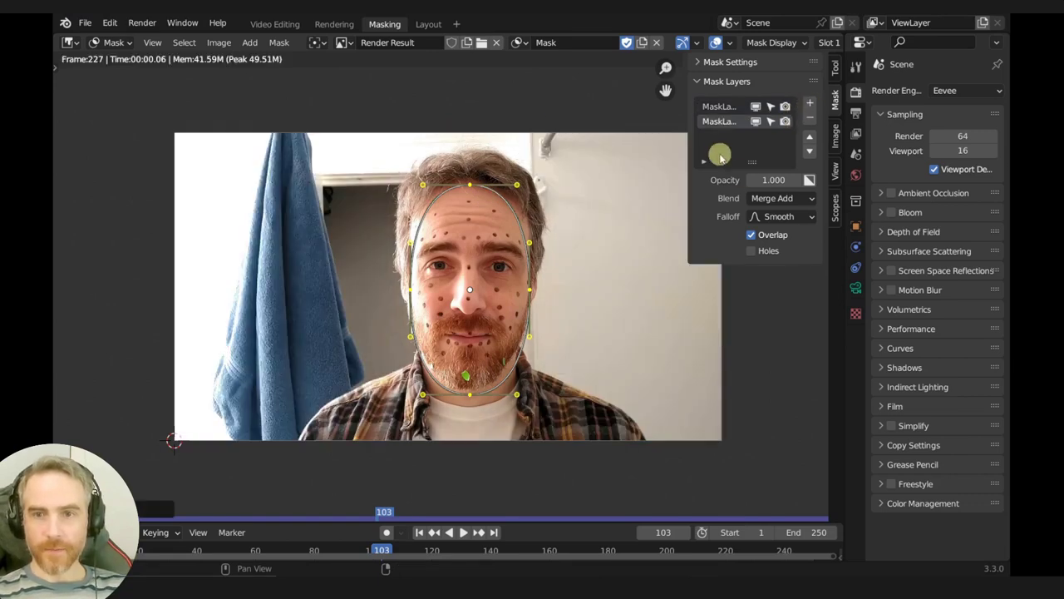
{"action": "left_click", "coordinate": [756, 107]}
{"action": "left_click", "coordinate": [756, 108]}
{"action": "left_click", "coordinate": [717, 106]}
{"action": "left_click", "coordinate": [770, 122]}
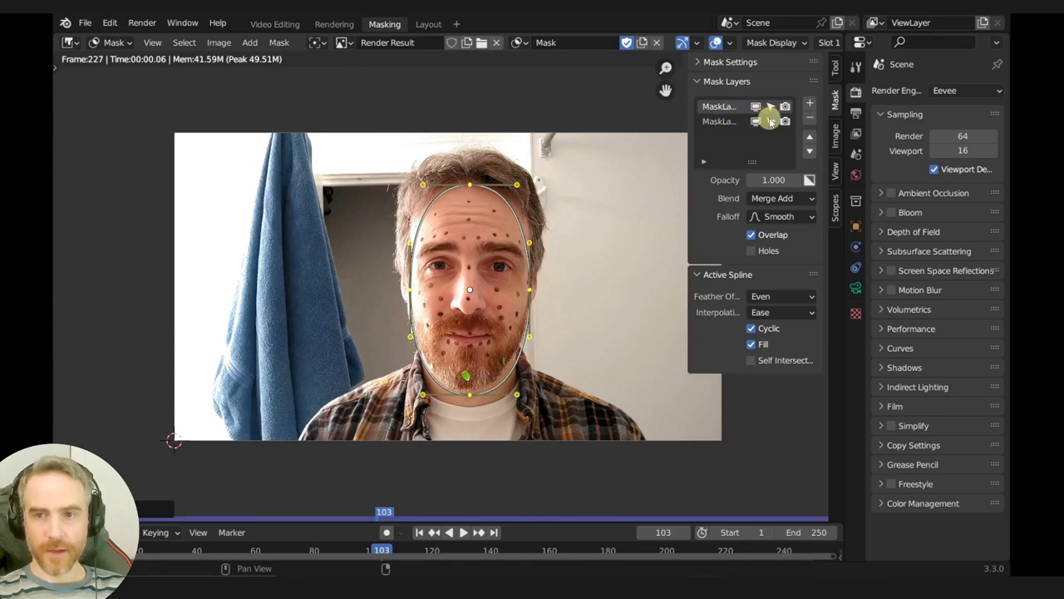
{"action": "left_click", "coordinate": [249, 42]}
{"action": "left_click", "coordinate": [259, 75]}
{"action": "key", "text": "g"}
Step: On the second mask layer, add a square spline, scale it, and move it over the blue towel beside the face
{"action": "left_click", "coordinate": [718, 121]}
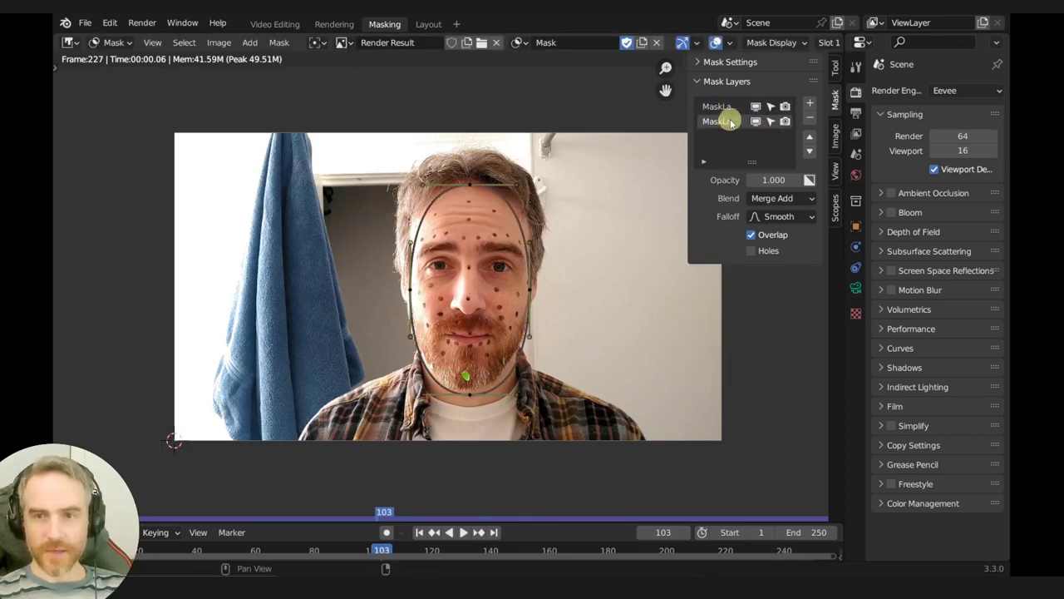
{"action": "left_click", "coordinate": [250, 42]}
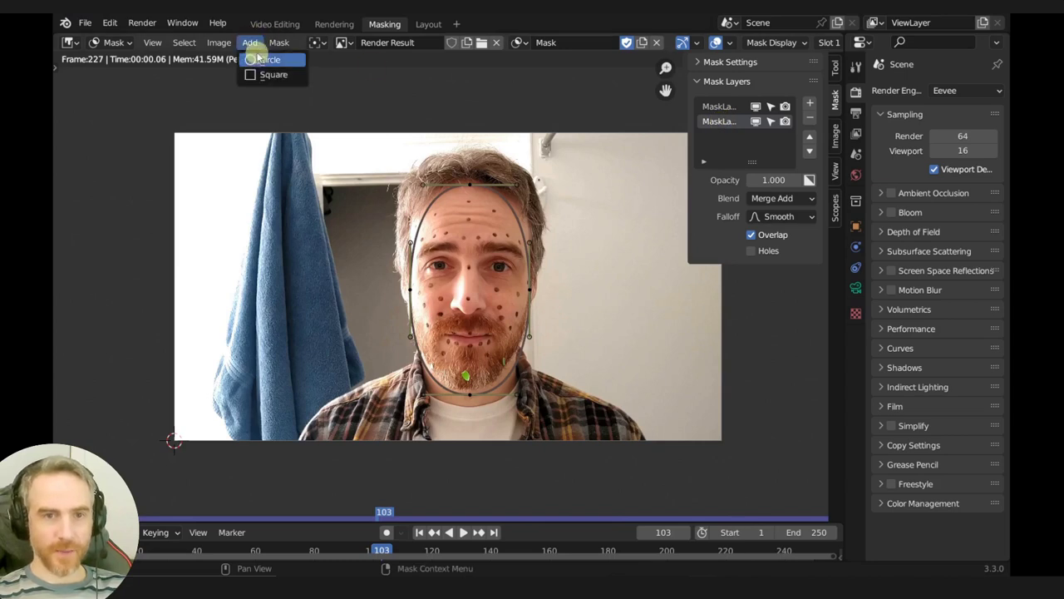
{"action": "left_click", "coordinate": [258, 75]}
{"action": "key", "text": "g"}
{"action": "key", "text": "s"}
{"action": "left_click", "coordinate": [493, 297]}
{"action": "key", "text": "g"}
{"action": "left_click", "coordinate": [452, 309]}
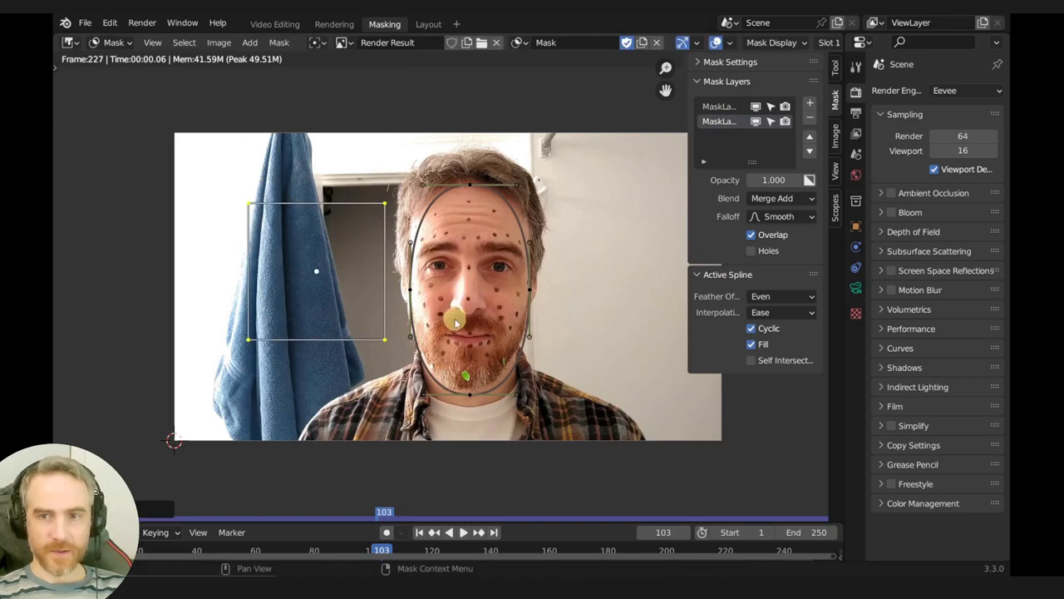
Step: Make the first mask layer active, deselect and reselect all mask points, and alternate the active layer between both layers
{"action": "left_click", "coordinate": [718, 106]}
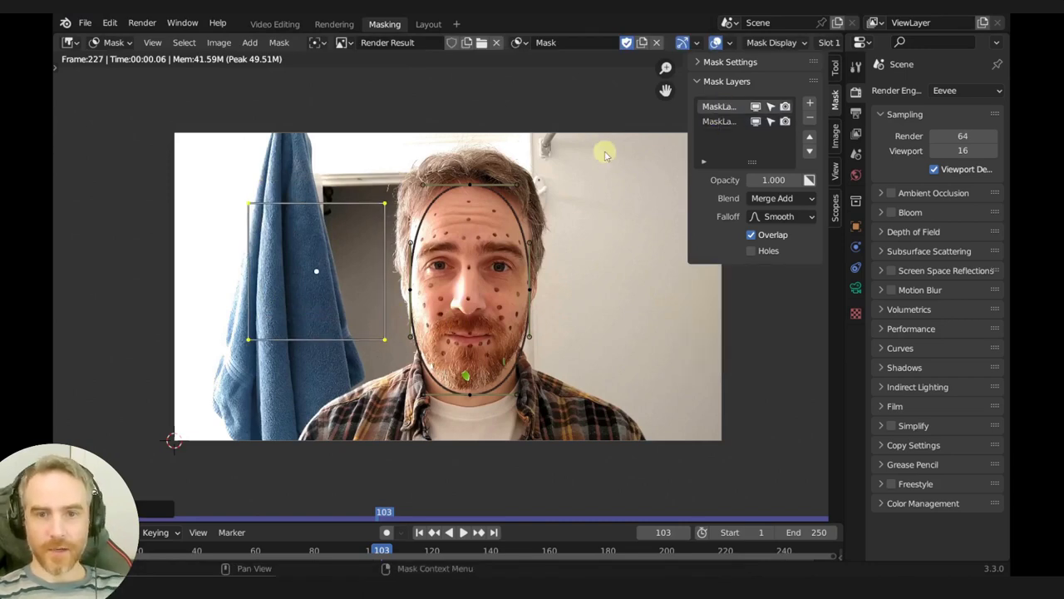
{"action": "key", "text": "alt+a"}
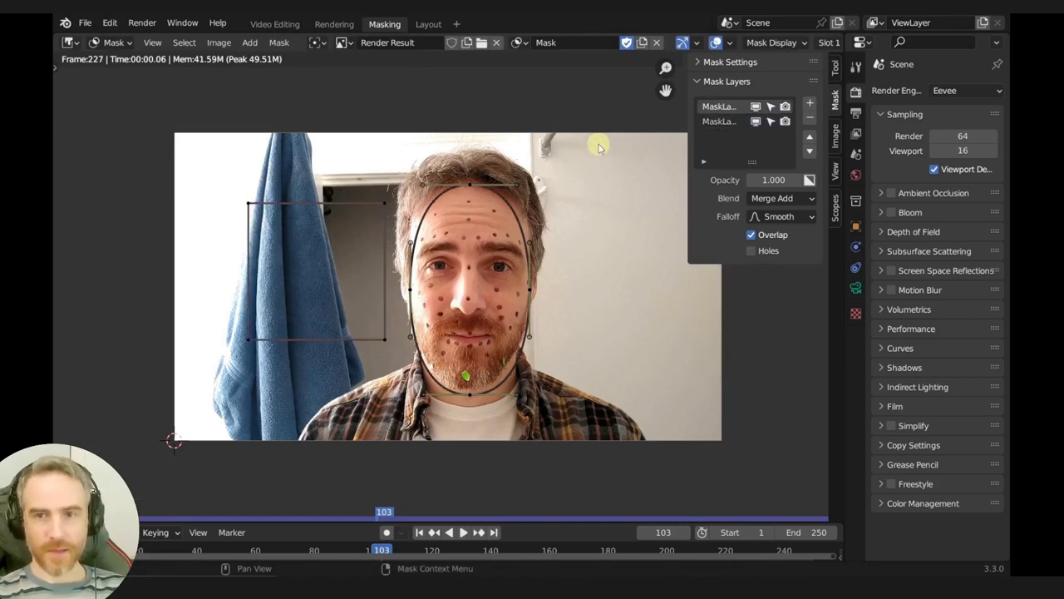
{"action": "key", "text": "a"}
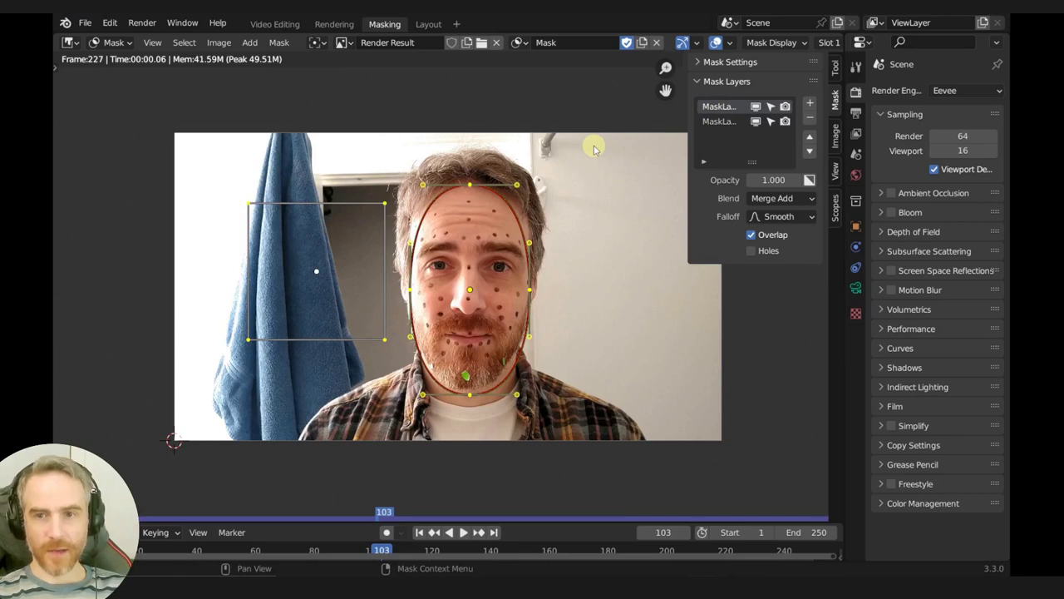
{"action": "left_click", "coordinate": [721, 122]}
{"action": "left_click", "coordinate": [723, 107]}
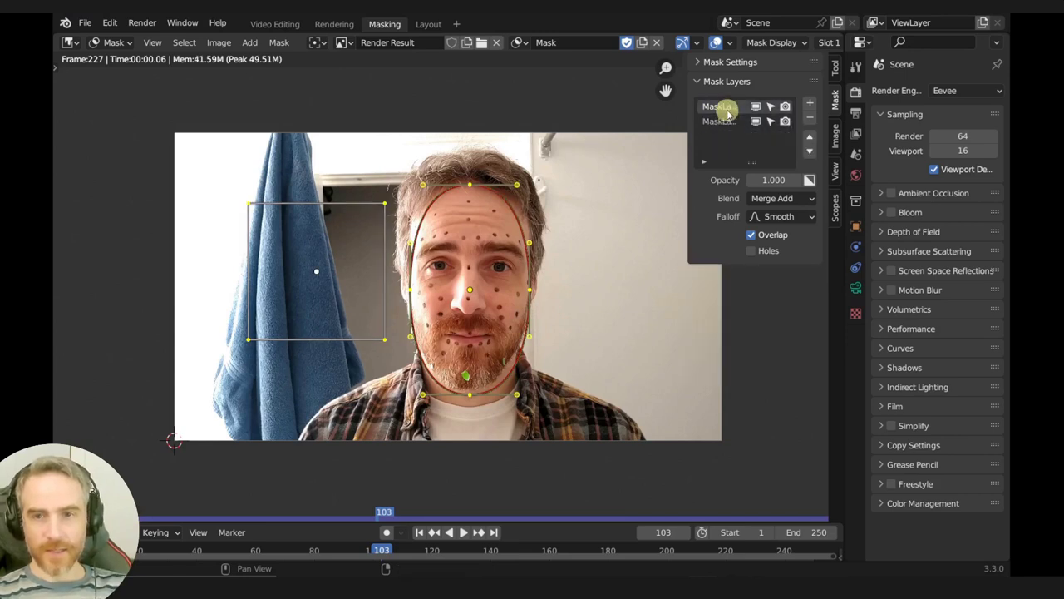
Step: Turn the first mask layer's visibility, selectability and rendering off, make the second layer active, and turn the first layer's options on again
{"action": "left_click", "coordinate": [756, 107]}
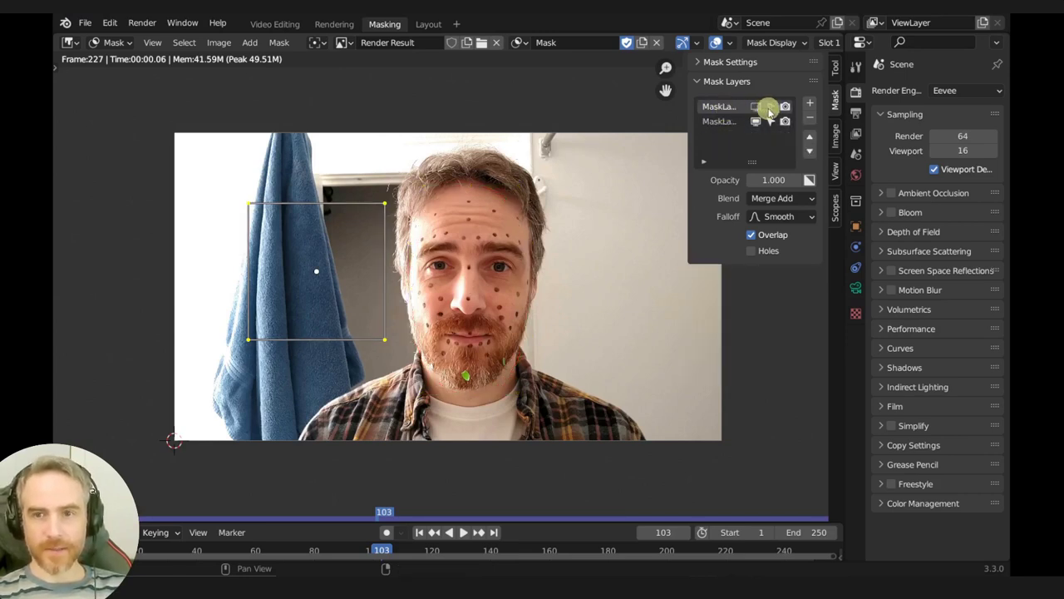
{"action": "left_click", "coordinate": [720, 121]}
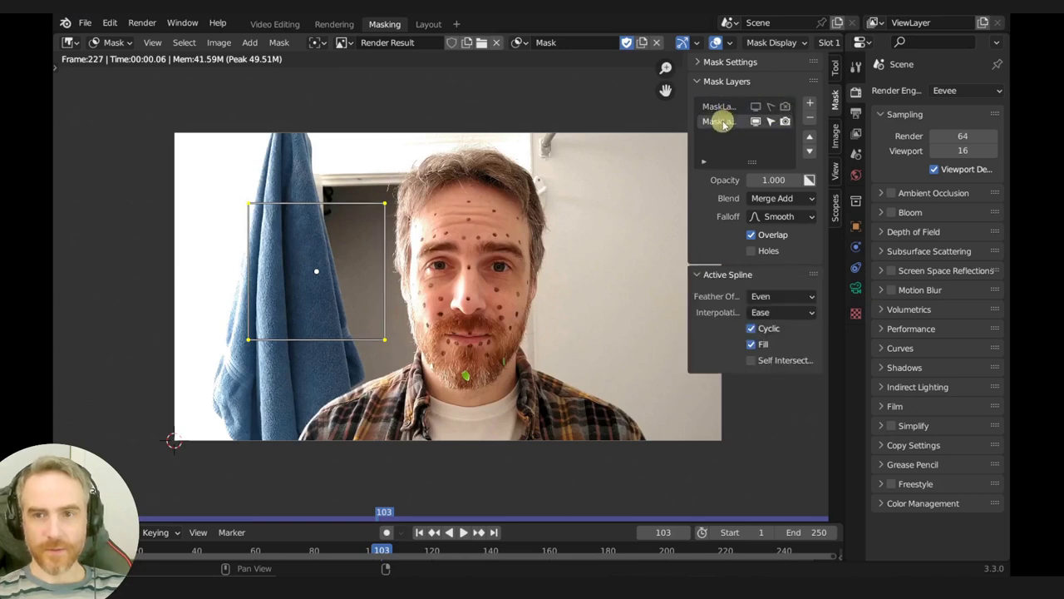
{"action": "left_click", "coordinate": [757, 107]}
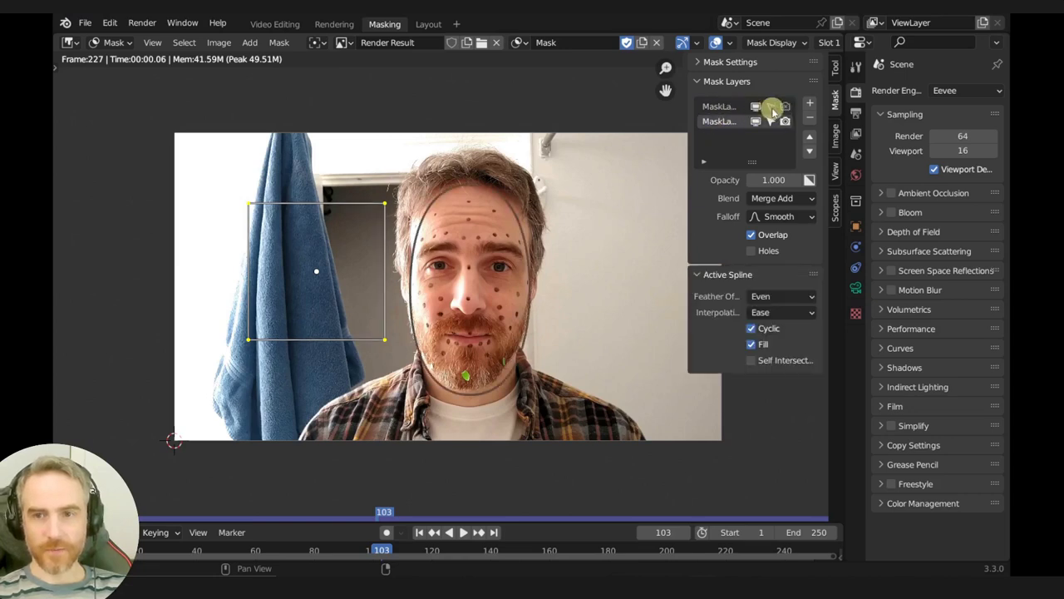
Step: Switch to the browser and read the description of the commit adding a toggle for mask spline drawing
{"action": "key", "text": "alt+Tab"}
{"action": "key", "text": "alt+Tab"}
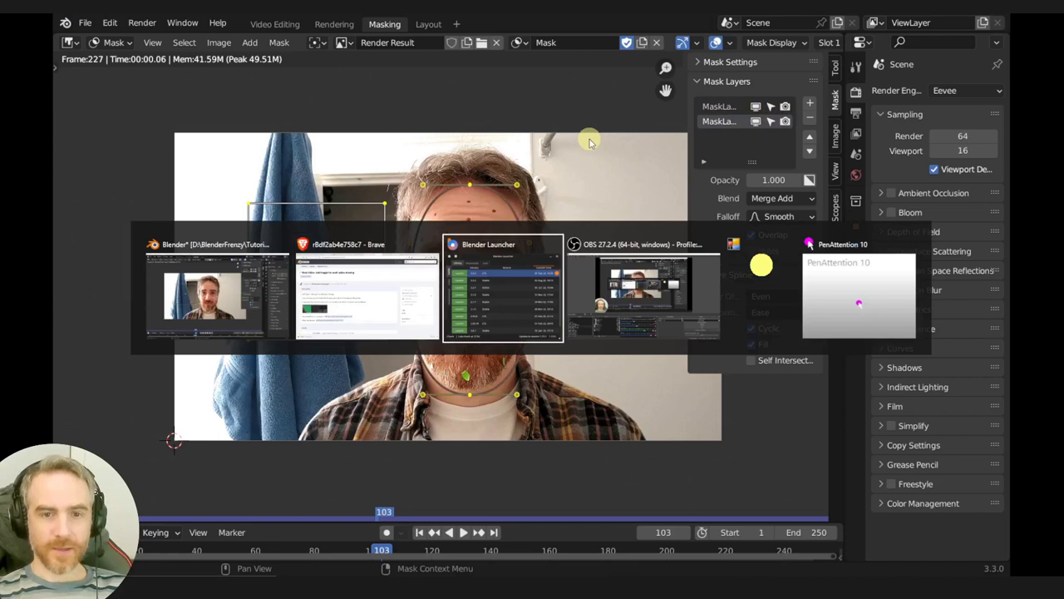
{"action": "left_click_drag", "start_coordinate": [262, 279], "coordinate": [303, 274]}
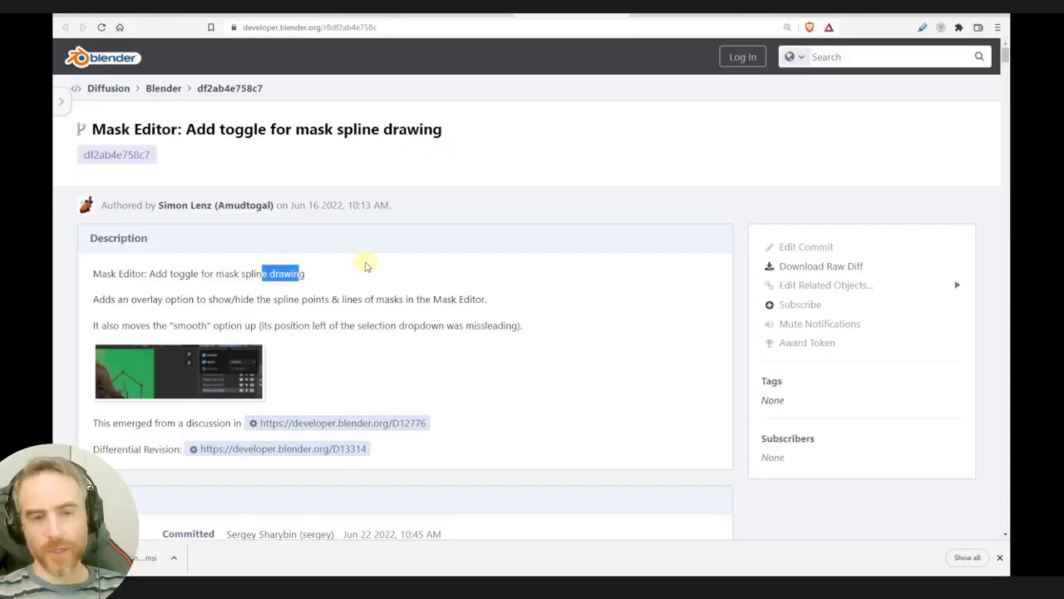
Step: Back in Blender, toggle the mask spline display off and on, and compare by hiding and showing each mask layer
{"action": "key", "text": "alt+Tab"}
{"action": "left_click", "coordinate": [772, 43]}
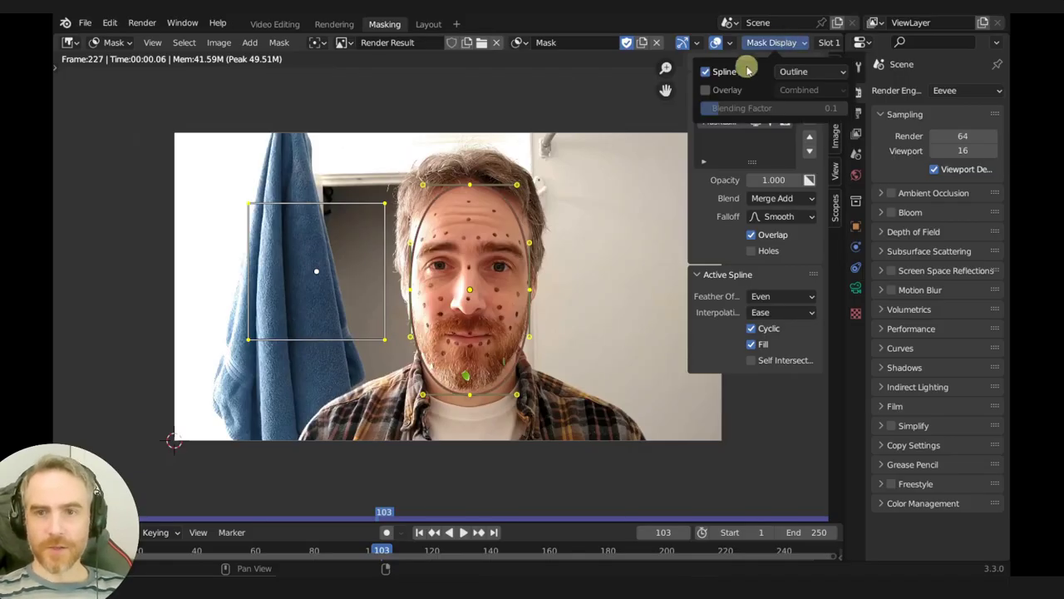
{"action": "left_click", "coordinate": [732, 73]}
{"action": "left_click", "coordinate": [732, 74]}
{"action": "left_click", "coordinate": [732, 73]}
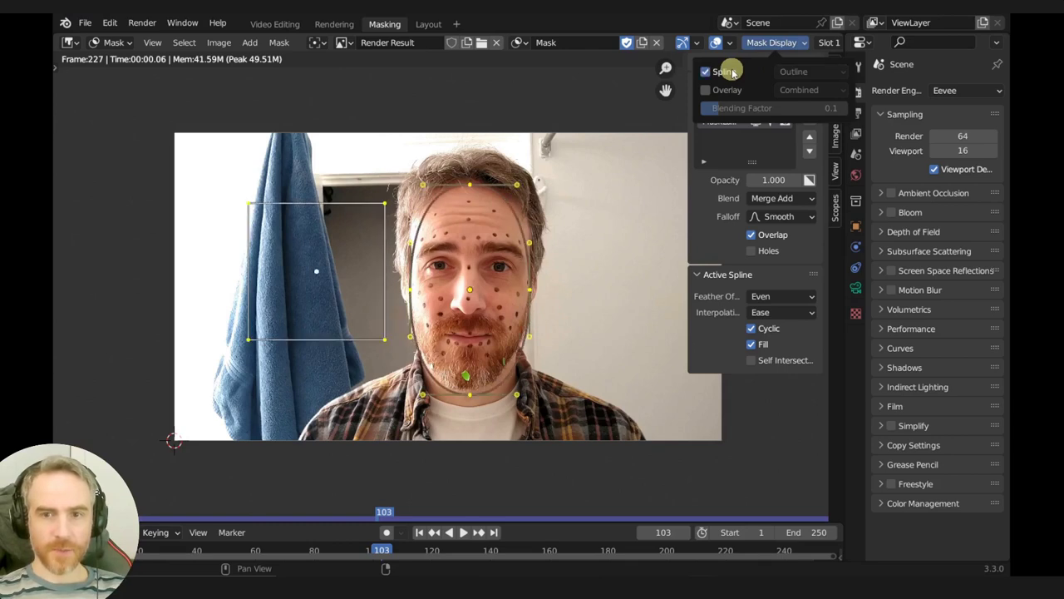
{"action": "left_click", "coordinate": [755, 107]}
{"action": "left_click", "coordinate": [755, 107]}
{"action": "left_click", "coordinate": [756, 121]}
{"action": "left_click", "coordinate": [755, 122]}
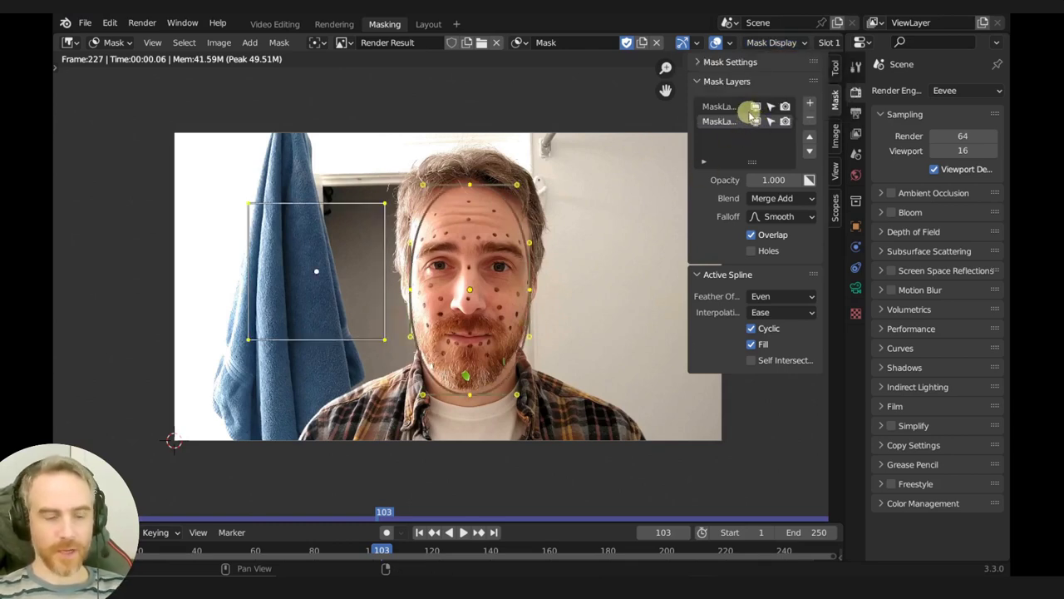
Step: Switch to the browser, read the commit on always using smooth mask drawing, and close the mask commit pages
{"action": "key", "text": "alt+Tab"}
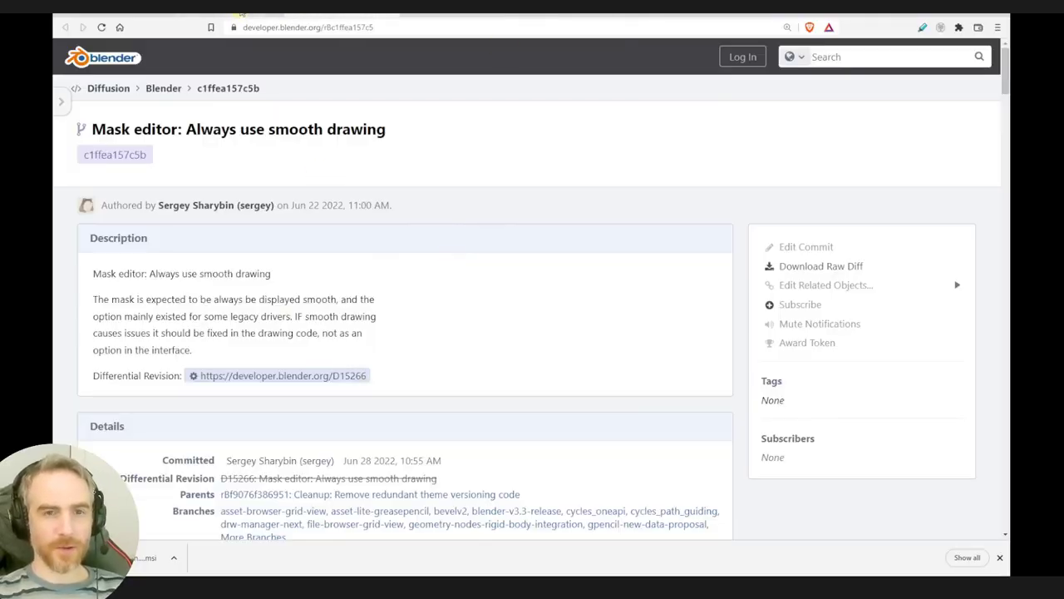
{"action": "key", "text": "ctrl+w"}
{"action": "key", "text": "ctrl+w"}
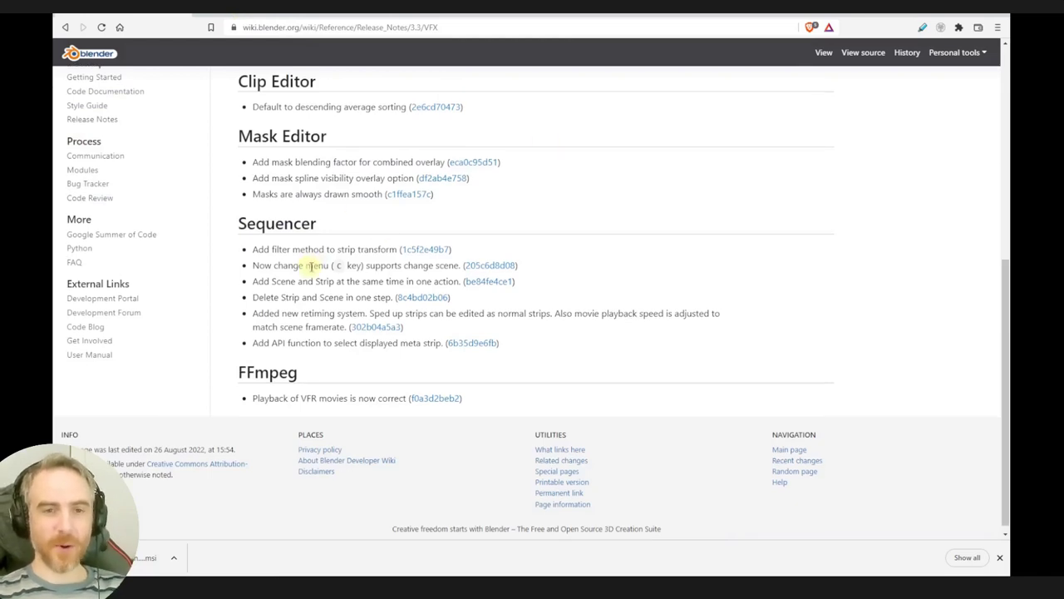
Step: From the Sequencer release notes, open the strip transform filter method commit and examine its D12807 revision and comparison images
{"action": "scroll", "coordinate": [310, 267], "scroll_direction": "down", "scroll_amount": 1}
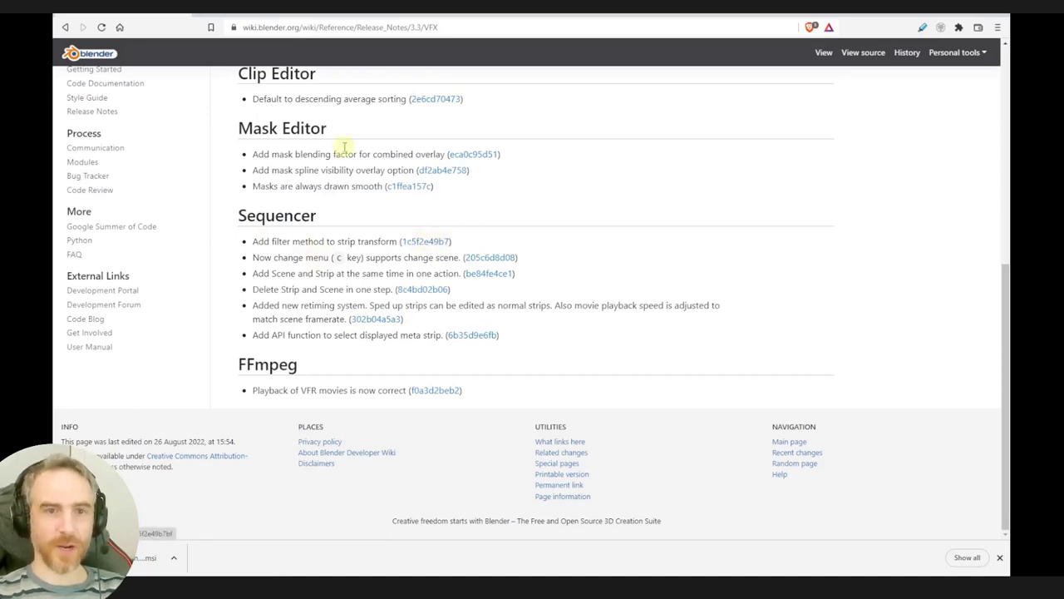
{"action": "left_click", "coordinate": [416, 240]}
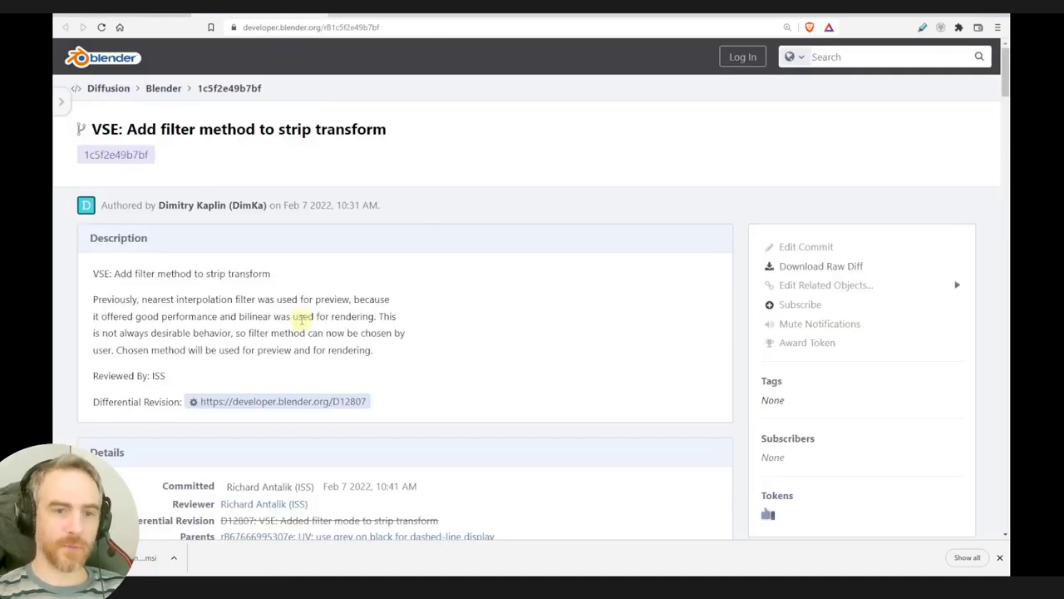
{"action": "left_click_drag", "start_coordinate": [286, 300], "coordinate": [393, 302]}
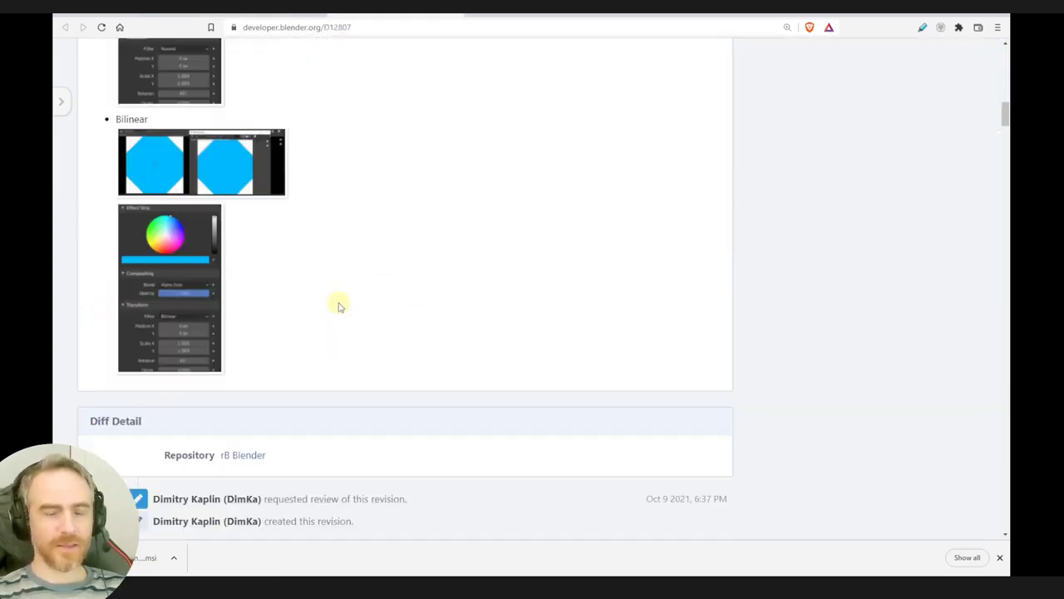
{"action": "scroll", "coordinate": [341, 304], "scroll_direction": "up", "scroll_amount": 10}
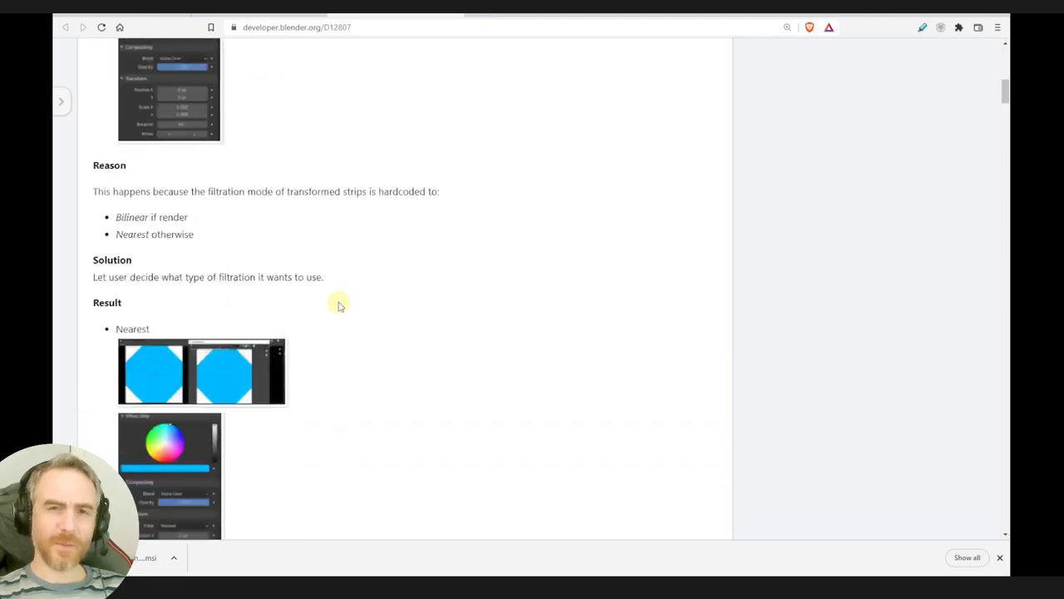
Step: Switch to Blender's Video Editing workspace, scale the blue color strip to 0.476, and rotate it clockwise in the preview
{"action": "key", "text": "alt+Tab"}
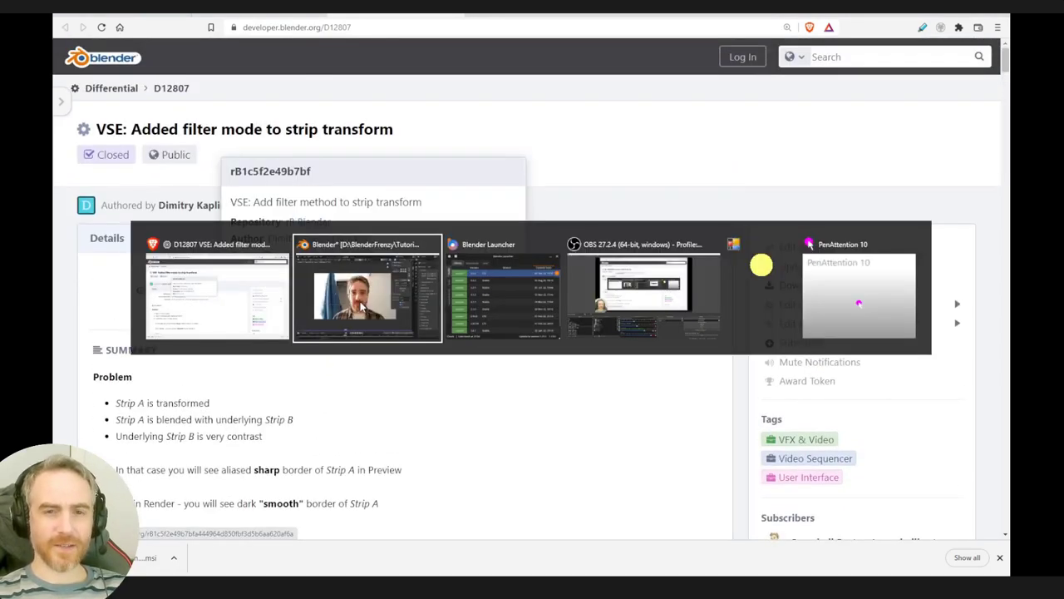
{"action": "key", "text": "s"}
{"action": "left_click", "coordinate": [544, 174]}
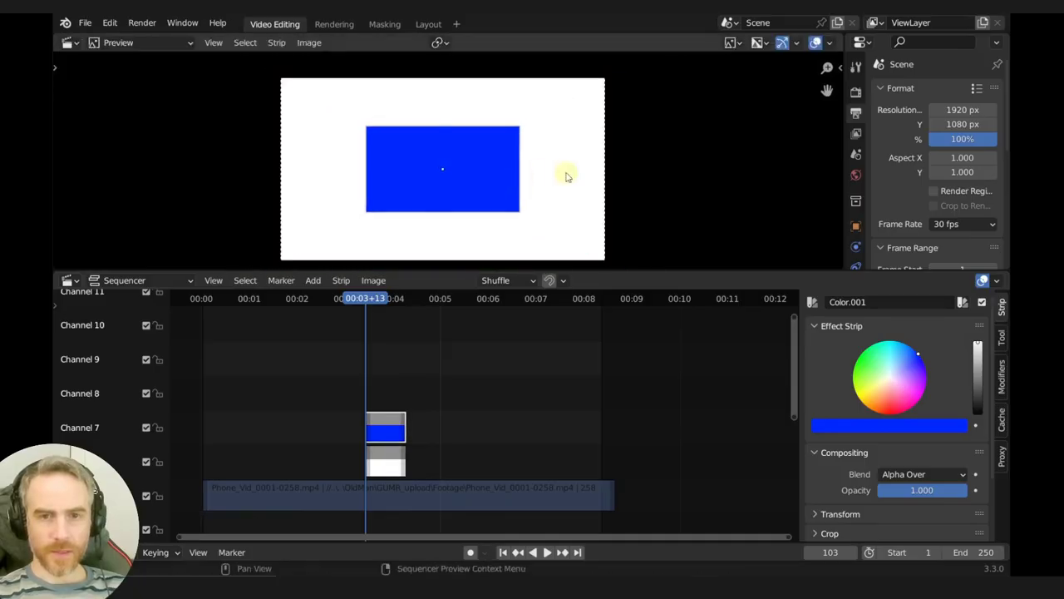
{"action": "key", "text": "r"}
{"action": "left_click", "coordinate": [497, 208]}
Step: Set the blue color strip's transform filter to Nearest and view its rotated corner up close
{"action": "scroll", "coordinate": [493, 196], "scroll_direction": "up", "scroll_amount": 2}
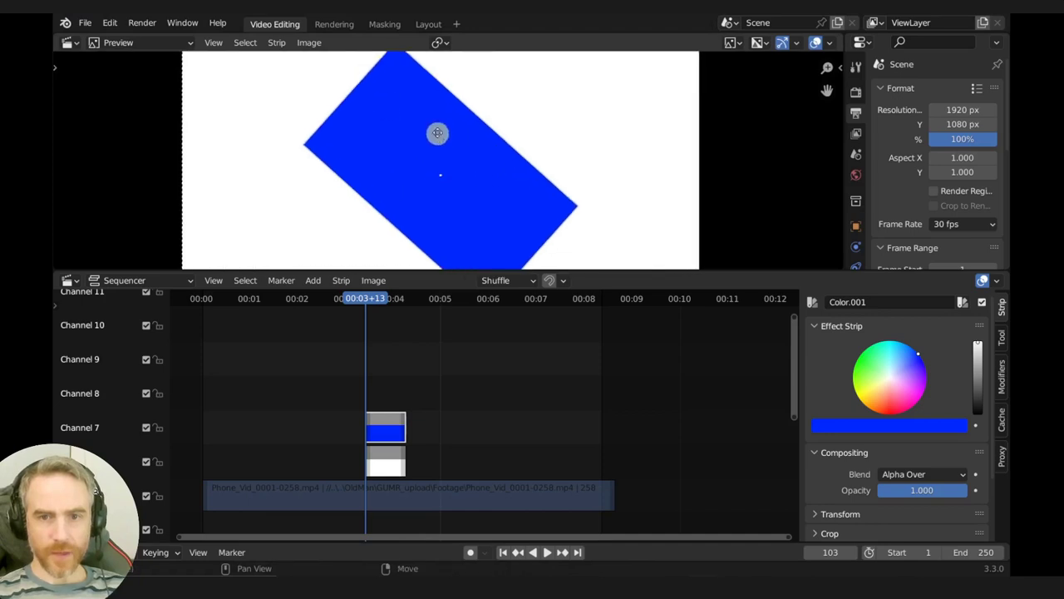
{"action": "middle_click_drag", "start_coordinate": [435, 126], "coordinate": [502, 249]}
{"action": "scroll", "coordinate": [490, 225], "scroll_direction": "up", "scroll_amount": 1}
{"action": "middle_click_drag", "start_coordinate": [482, 202], "coordinate": [554, 186]}
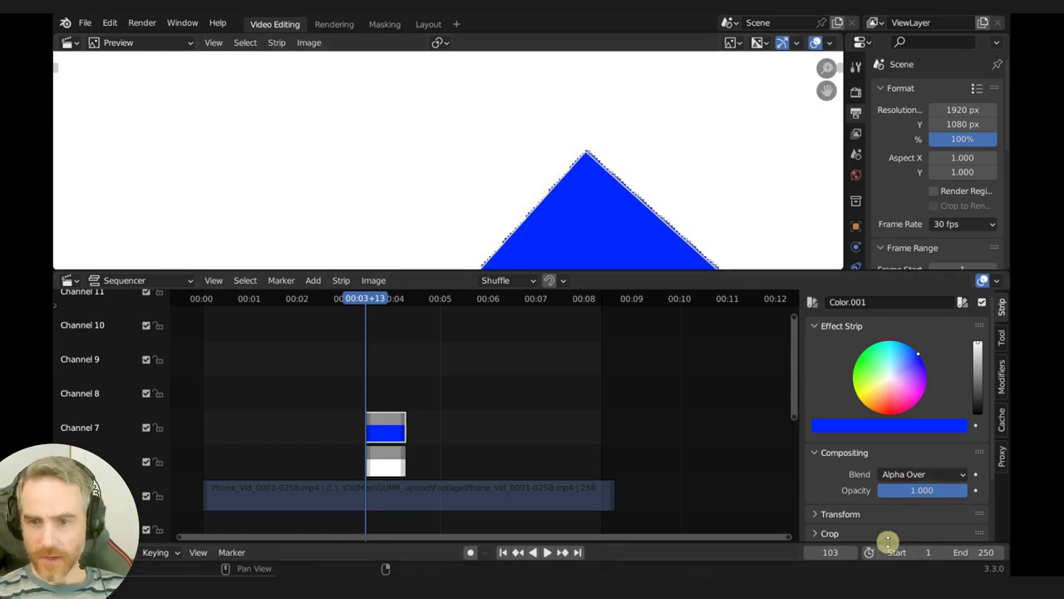
{"action": "left_click", "coordinate": [859, 516]}
{"action": "scroll", "coordinate": [860, 512], "scroll_direction": "down", "scroll_amount": 3}
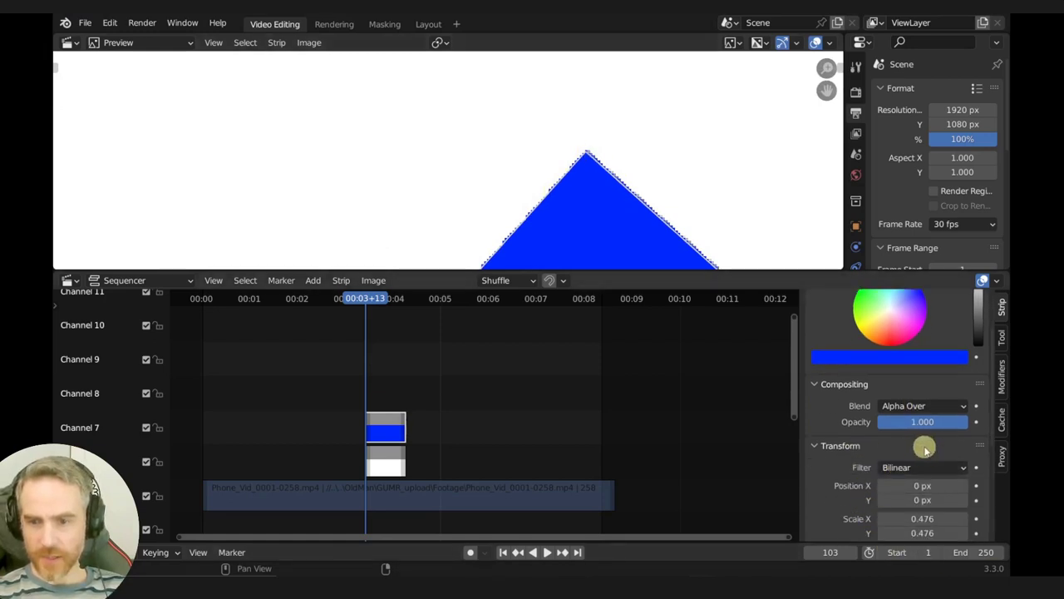
{"action": "left_click", "coordinate": [923, 468]}
{"action": "left_click", "coordinate": [918, 486]}
Step: Compare the blue strip's edges with the Nearest filter, and set its transform filter back to Bilinear
{"action": "middle_click_drag", "start_coordinate": [725, 221], "coordinate": [527, 166]}
{"action": "left_click", "coordinate": [929, 468]}
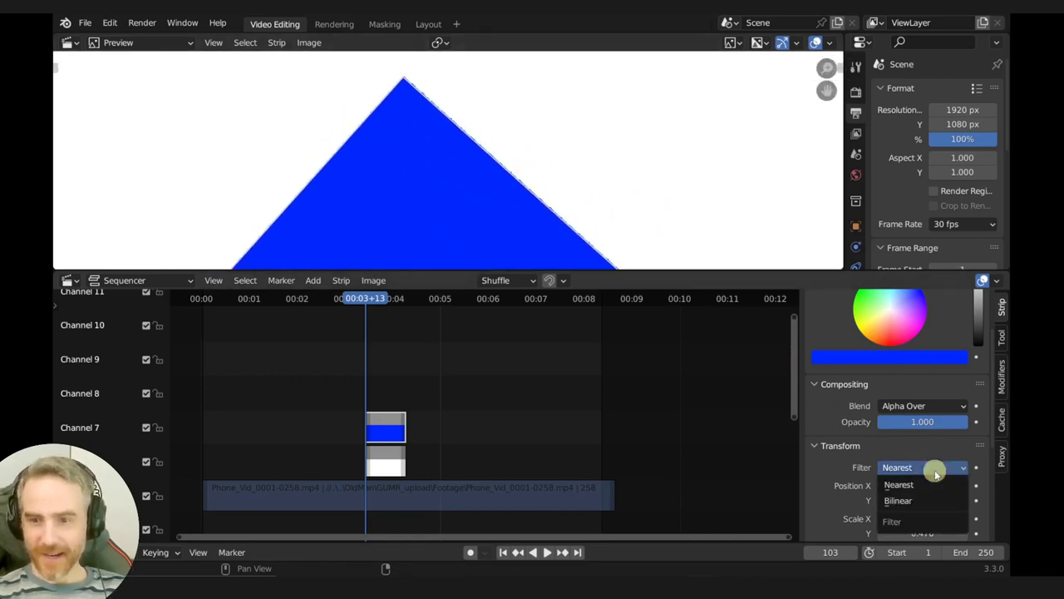
{"action": "left_click", "coordinate": [929, 486]}
{"action": "left_click", "coordinate": [927, 468]}
{"action": "left_click", "coordinate": [915, 499]}
{"action": "scroll", "coordinate": [927, 482], "scroll_direction": "down", "scroll_amount": 2}
{"action": "scroll", "coordinate": [929, 477], "scroll_direction": "down", "scroll_amount": 2}
{"action": "scroll", "coordinate": [534, 209], "scroll_direction": "down", "scroll_amount": 2}
{"action": "middle_click_drag", "start_coordinate": [535, 209], "coordinate": [504, 108]}
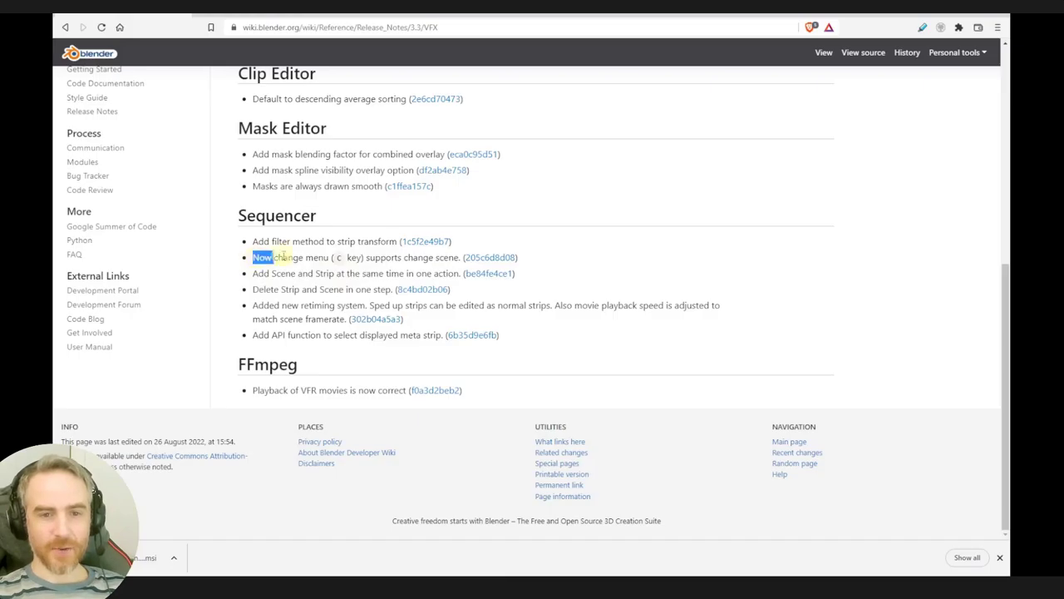
Step: Switch to the browser, read the Sequencer note on changing scenes from the Change menu, and open commit 205c6d8d08
{"action": "left_click_drag", "start_coordinate": [285, 255], "coordinate": [435, 258]}
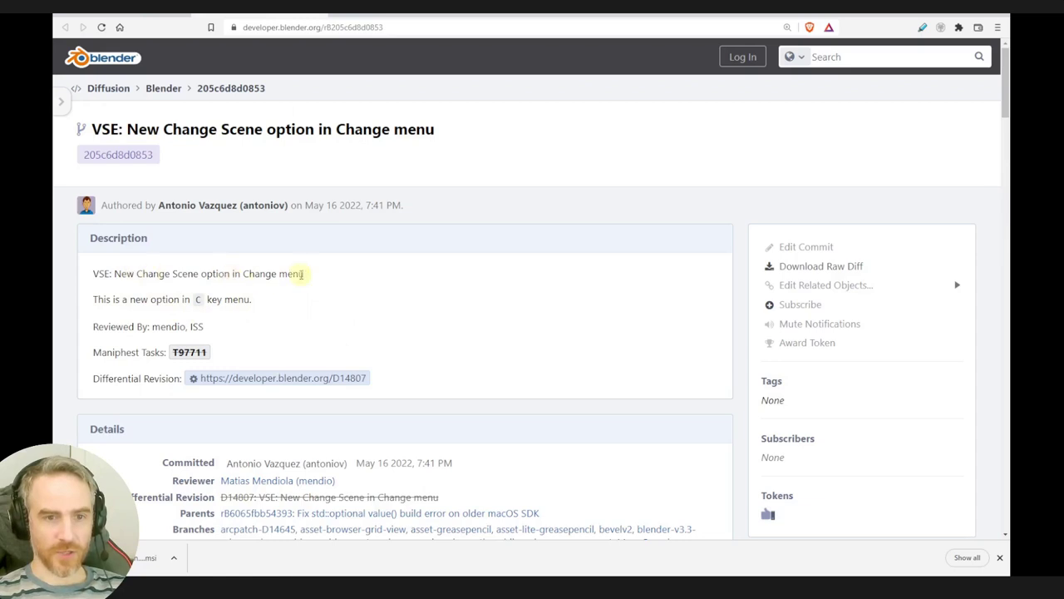
Step: Switch to Blender, create a new scene with Copy Settings, and return to the original scene
{"action": "key", "text": "alt+Tab"}
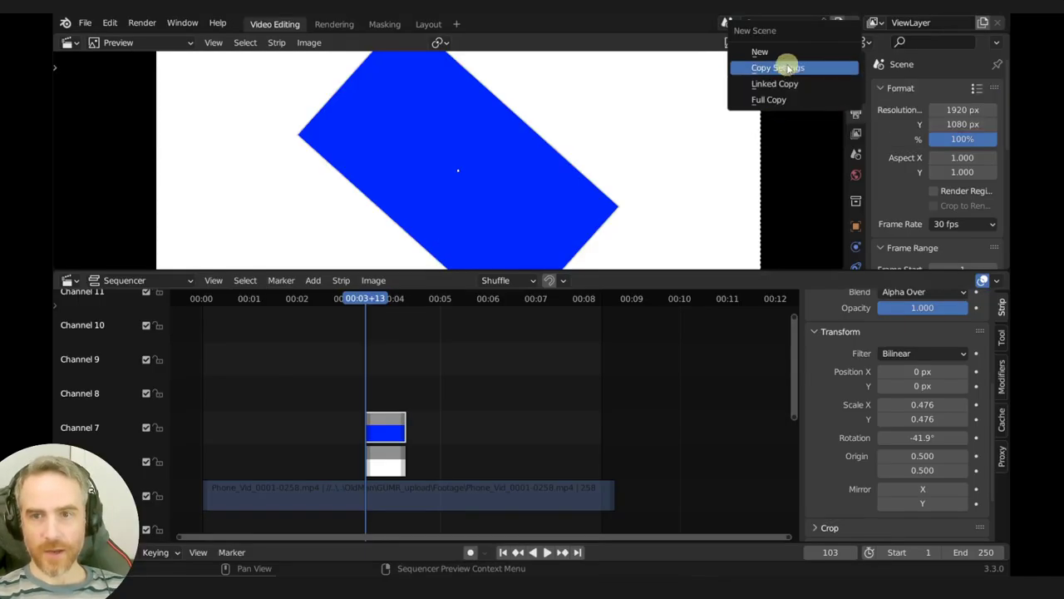
{"action": "left_click", "coordinate": [788, 69]}
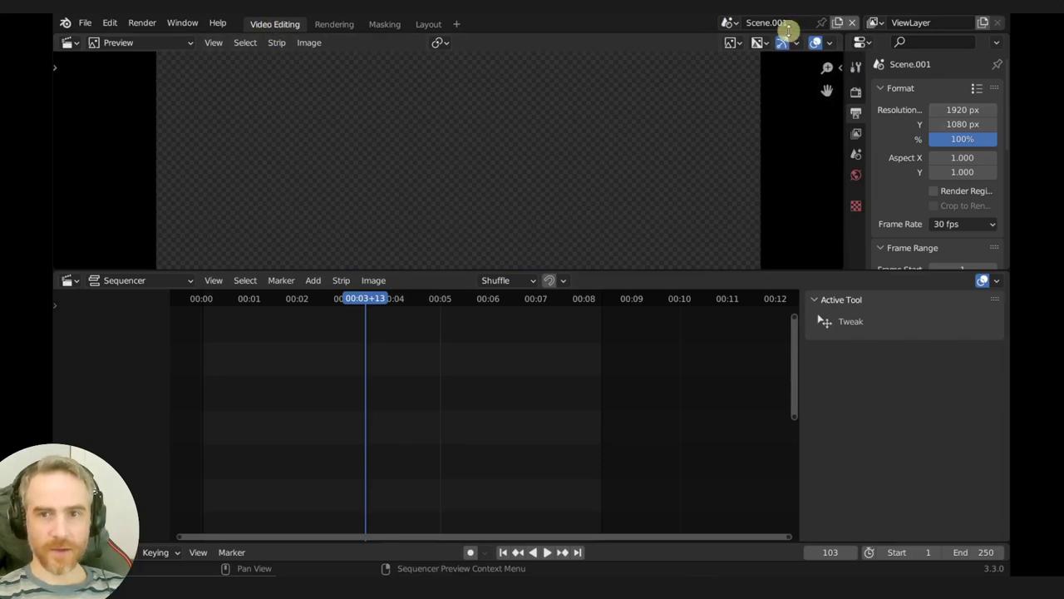
{"action": "left_click", "coordinate": [729, 22]}
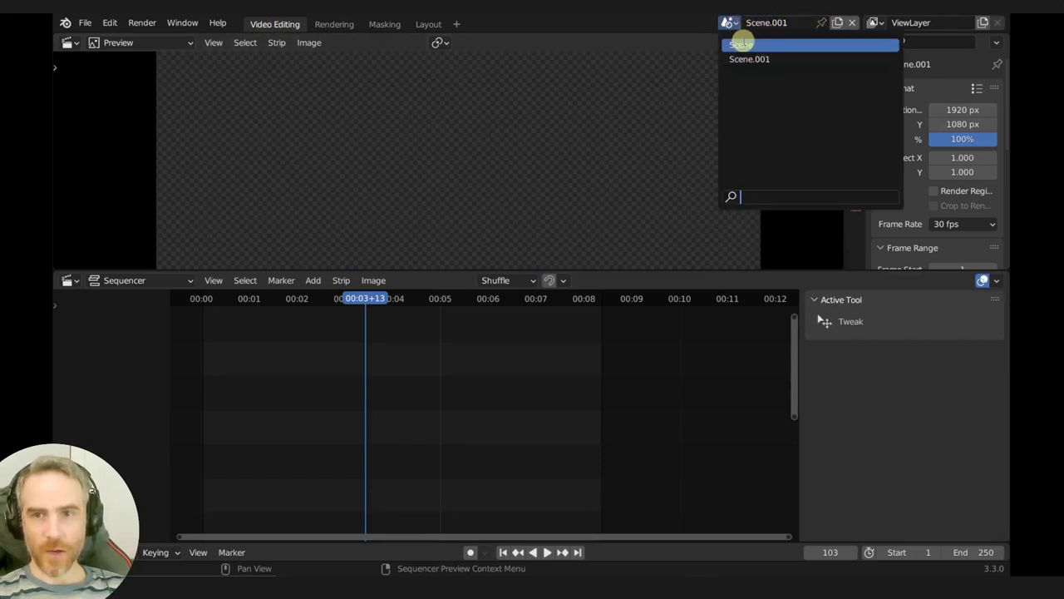
{"action": "left_click", "coordinate": [741, 44]}
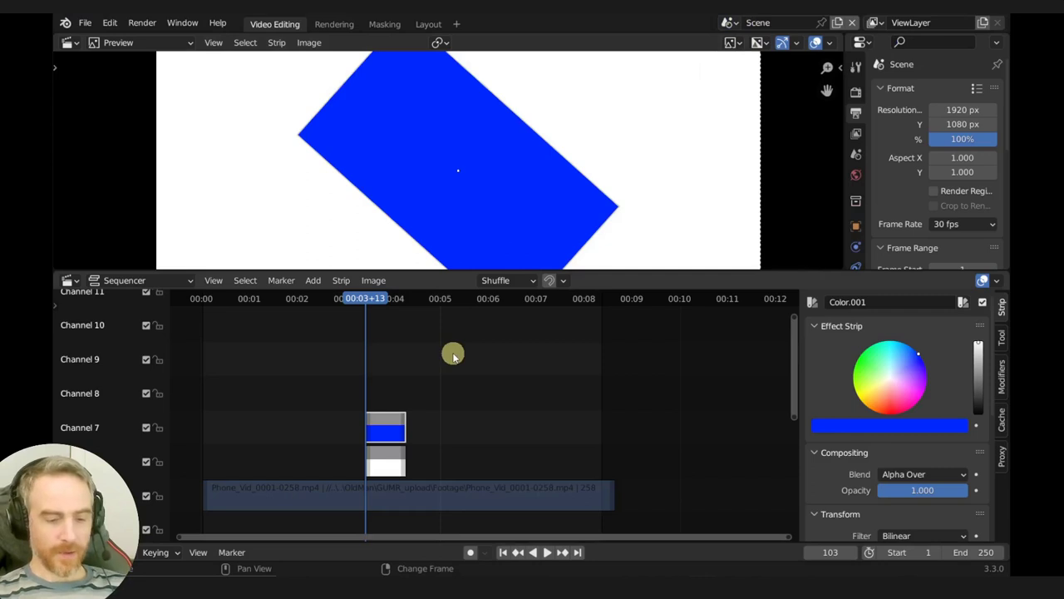
Step: Inspect the Change options for the blue color strip, and close the commit page in the browser
{"action": "key", "text": "c"}
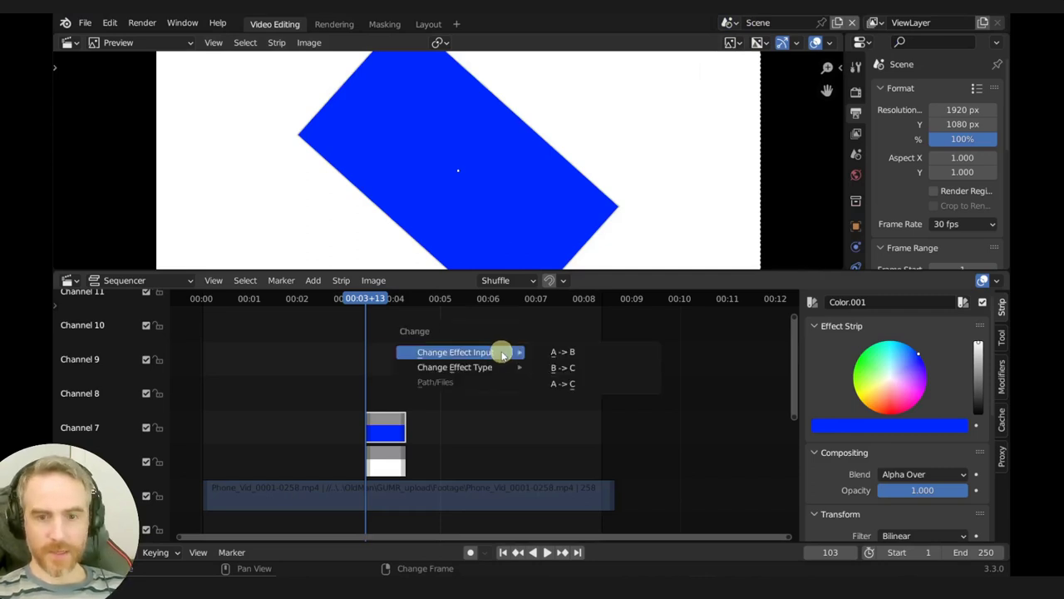
{"action": "mouse_move", "coordinate": [484, 374]}
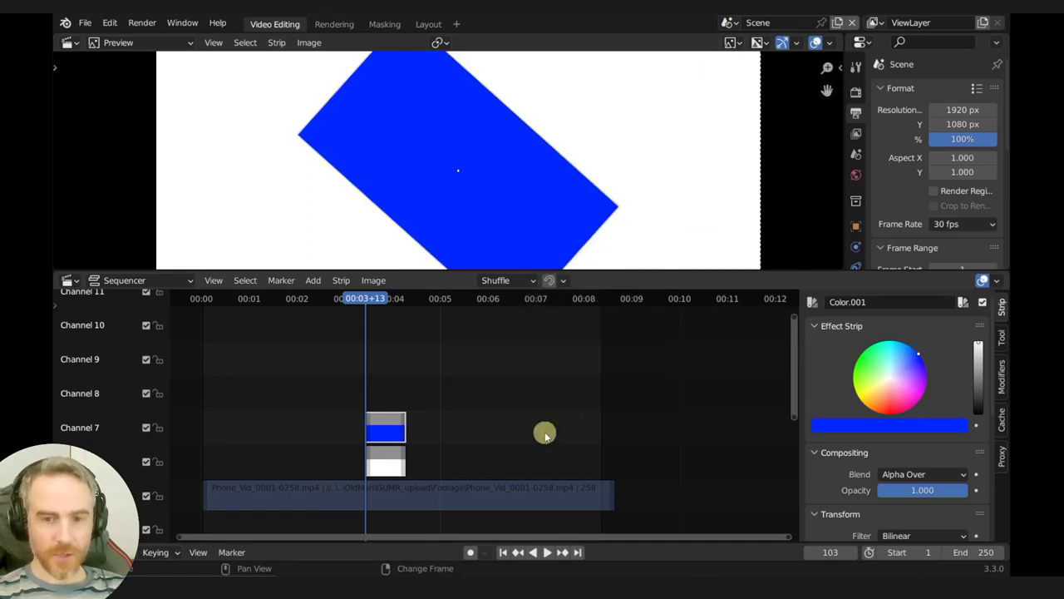
{"action": "key", "text": "alt+Tab"}
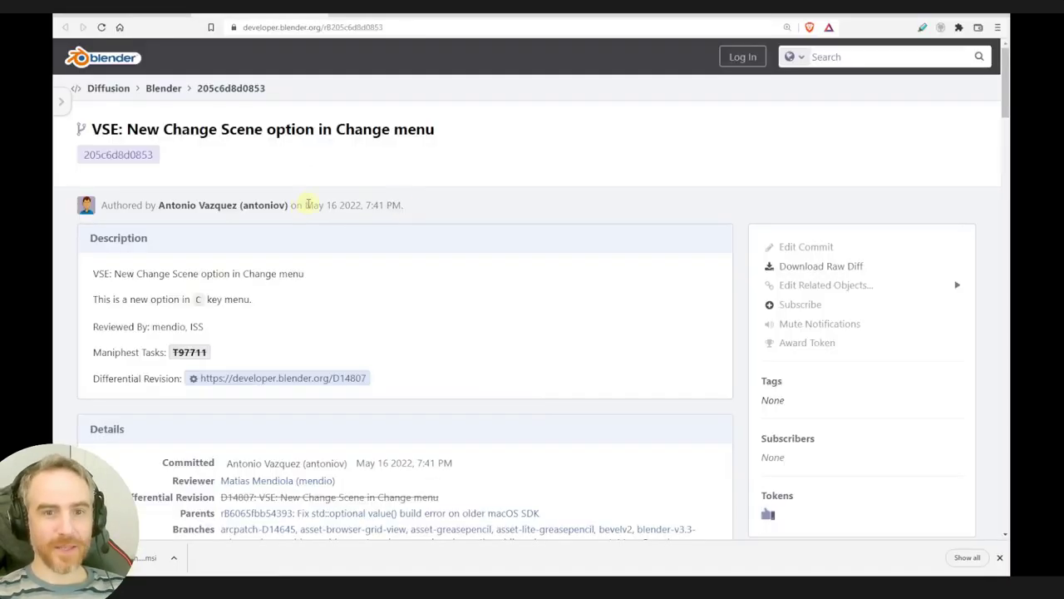
{"action": "key", "text": "ctrl+w"}
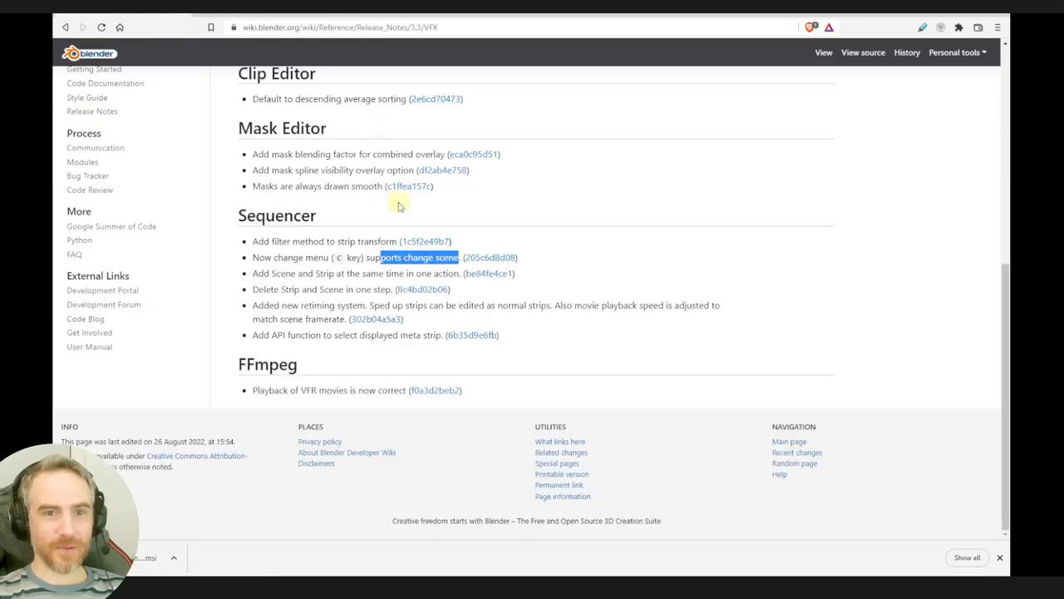
Step: Skim the VFX release notes in the browser and open differential revision D14807 on the Change Scene option
{"action": "scroll", "coordinate": [374, 208], "scroll_direction": "up", "scroll_amount": 5}
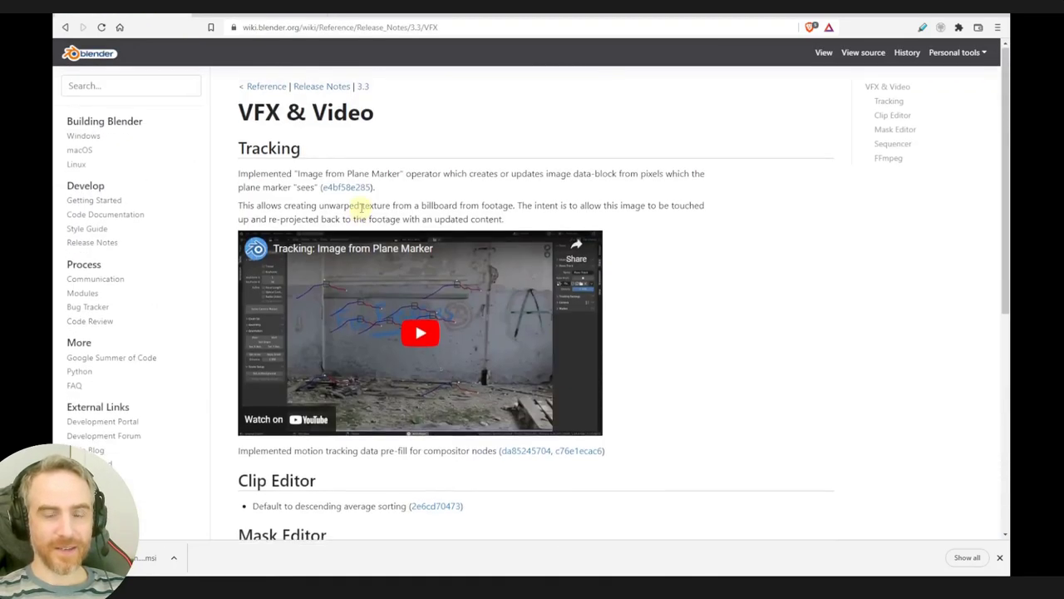
{"action": "scroll", "coordinate": [361, 208], "scroll_direction": "down", "scroll_amount": 5}
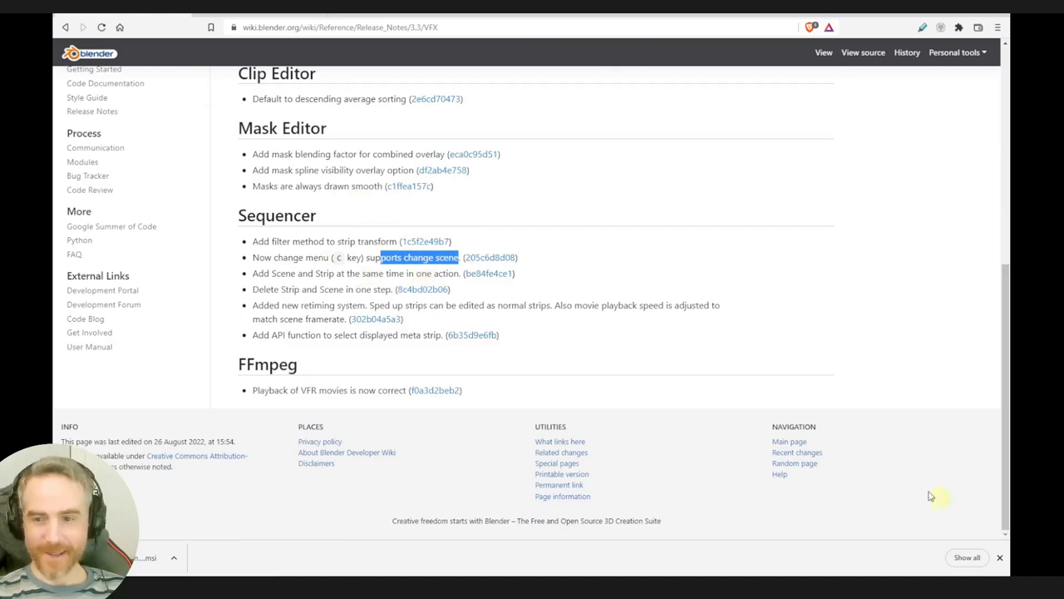
{"action": "key", "text": "alt+Tab"}
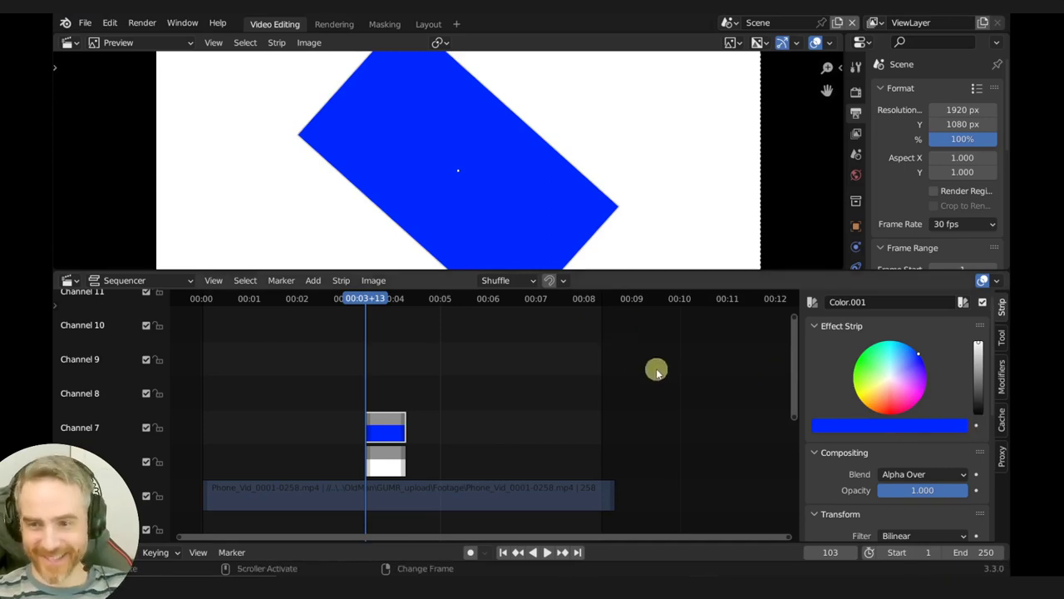
{"action": "key", "text": "alt+Tab"}
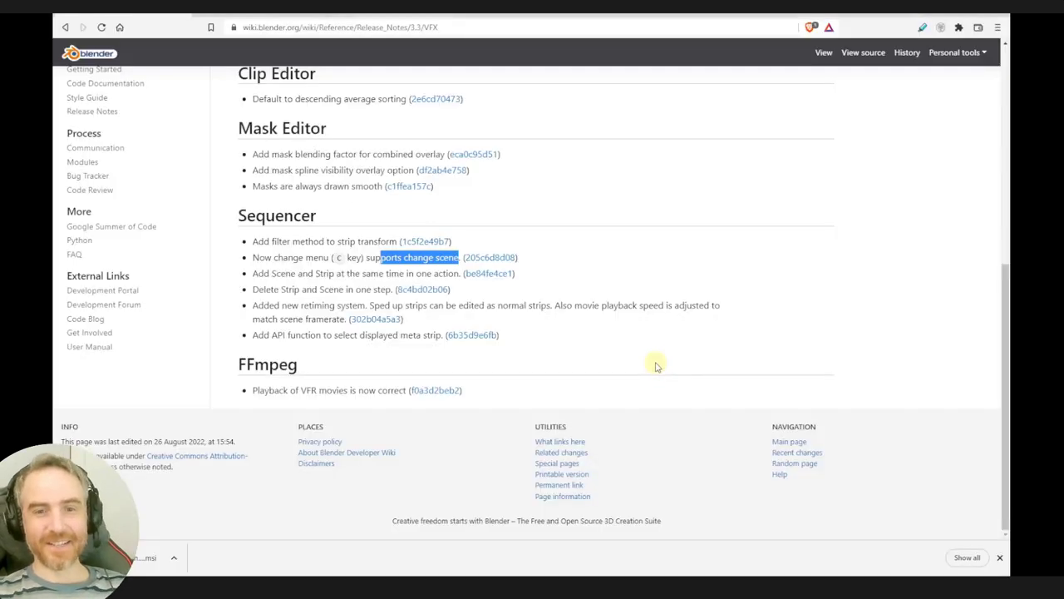
{"action": "key", "text": "ctrl+Tab"}
{"action": "left_click", "coordinate": [287, 378]}
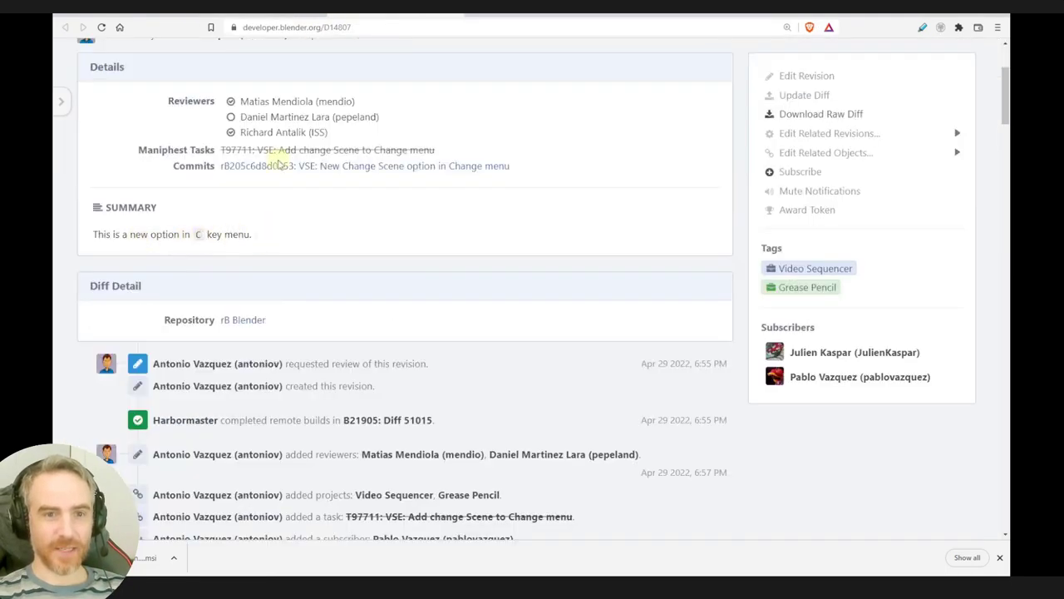
Step: Switch to Blender, add a Scene.001 strip on channel 7, and assign Scene.001 to it with Change Scene
{"action": "key", "text": "alt+Tab"}
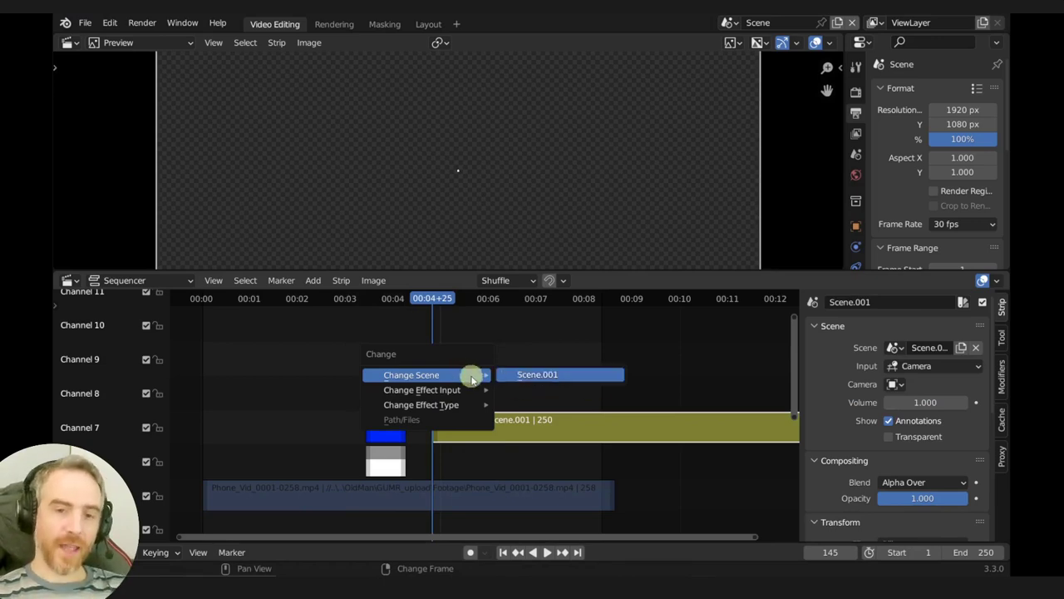
{"action": "left_click", "coordinate": [499, 375]}
{"action": "key", "text": "c"}
{"action": "mouse_move", "coordinate": [475, 366]}
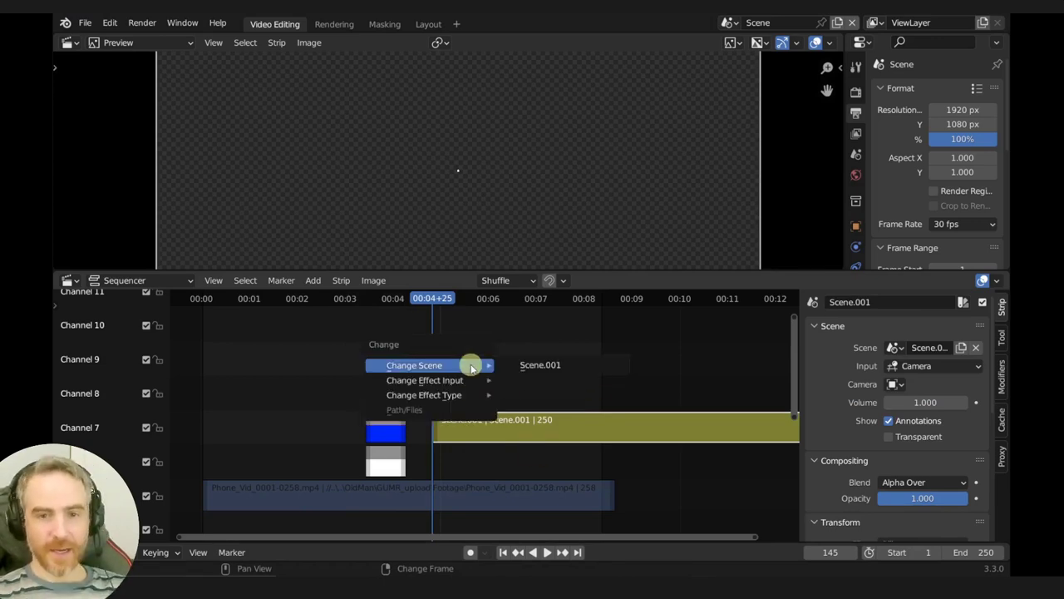
{"action": "left_click", "coordinate": [543, 374]}
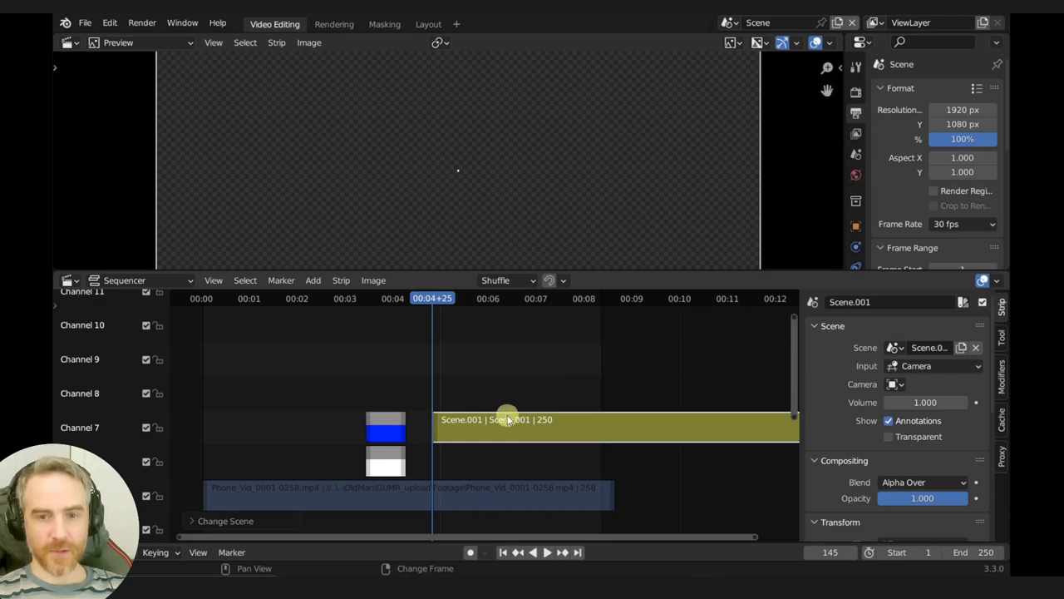
Step: Examine the scene strip's Change options for scene, effect input and effect type
{"action": "right_click", "coordinate": [486, 369]}
{"action": "middle_click_drag", "start_coordinate": [487, 423], "coordinate": [525, 459]}
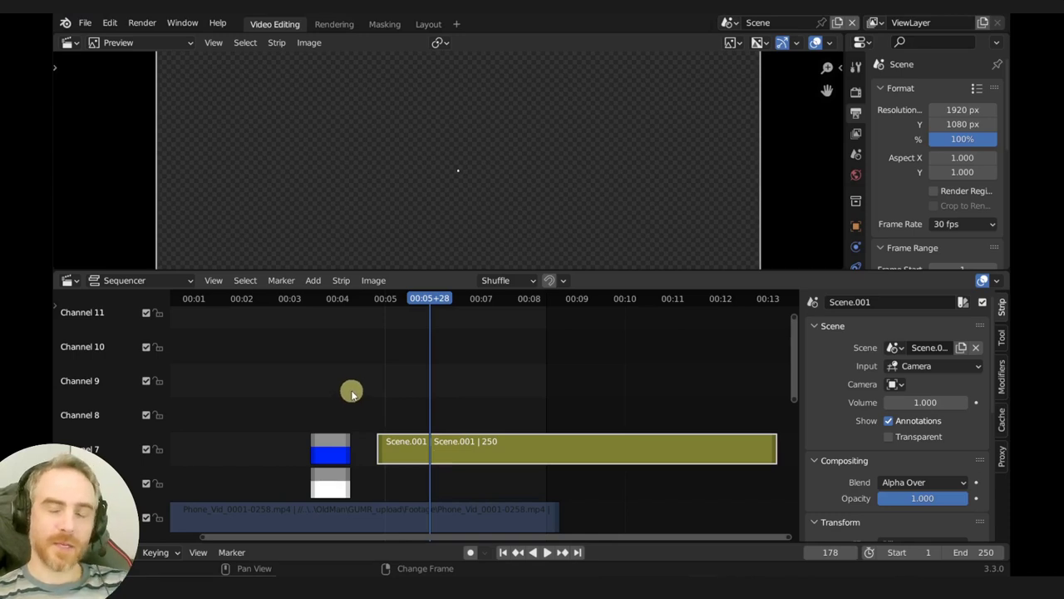
{"action": "key", "text": "c"}
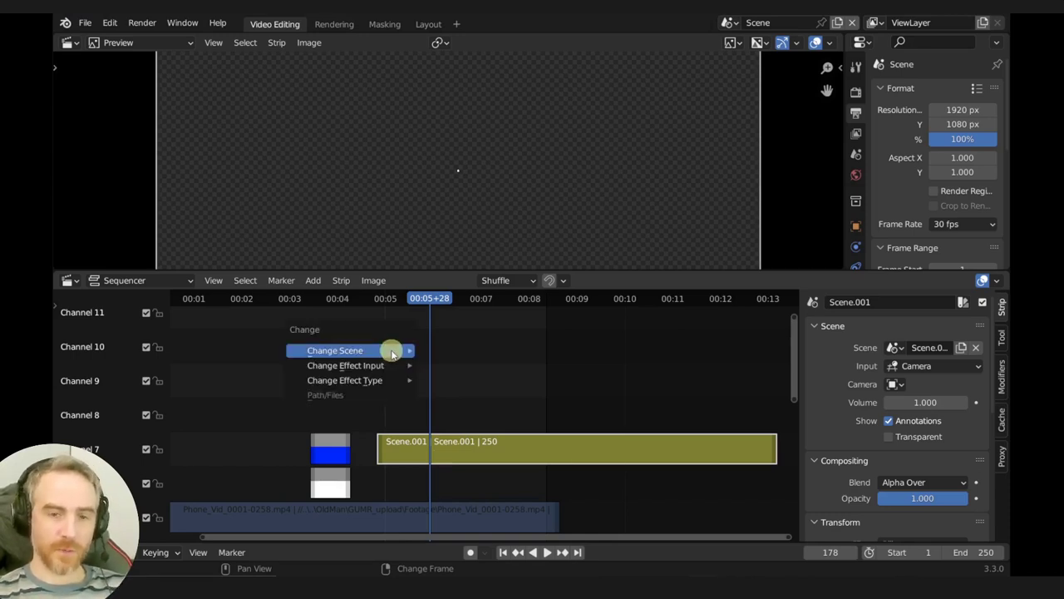
{"action": "mouse_move", "coordinate": [379, 366]}
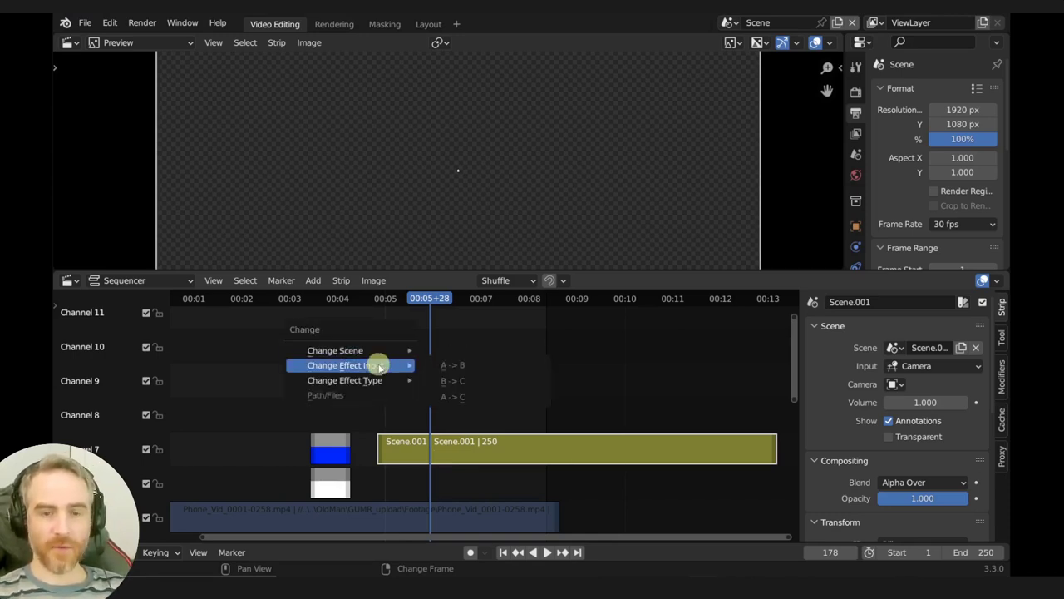
{"action": "mouse_move", "coordinate": [344, 386]}
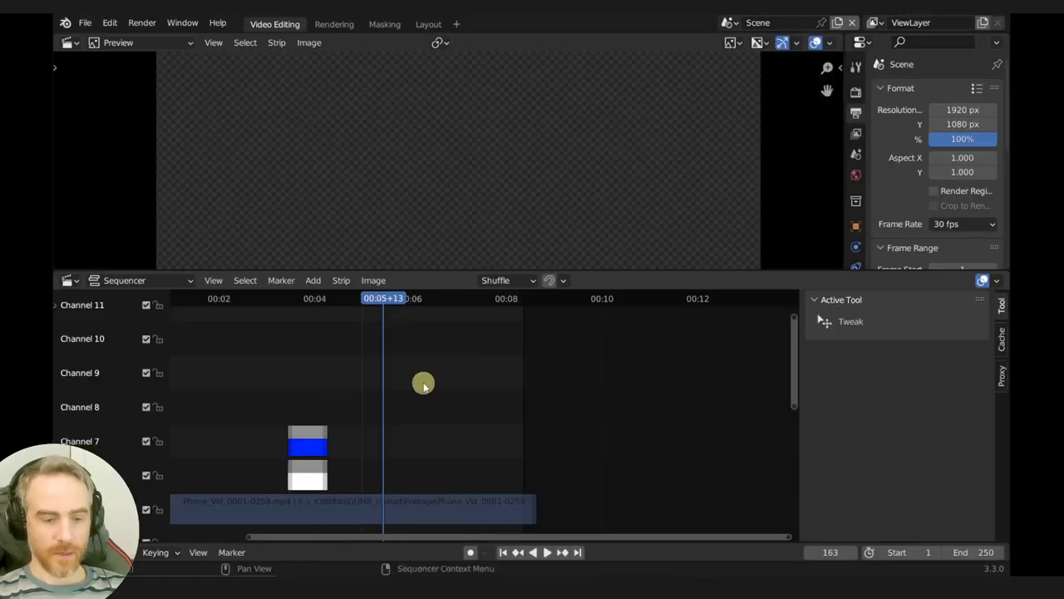
Step: Add a strip with a new scene on channel 7 after the color strips, and check the scene list
{"action": "key", "text": "shift+a"}
{"action": "mouse_move", "coordinate": [425, 386]}
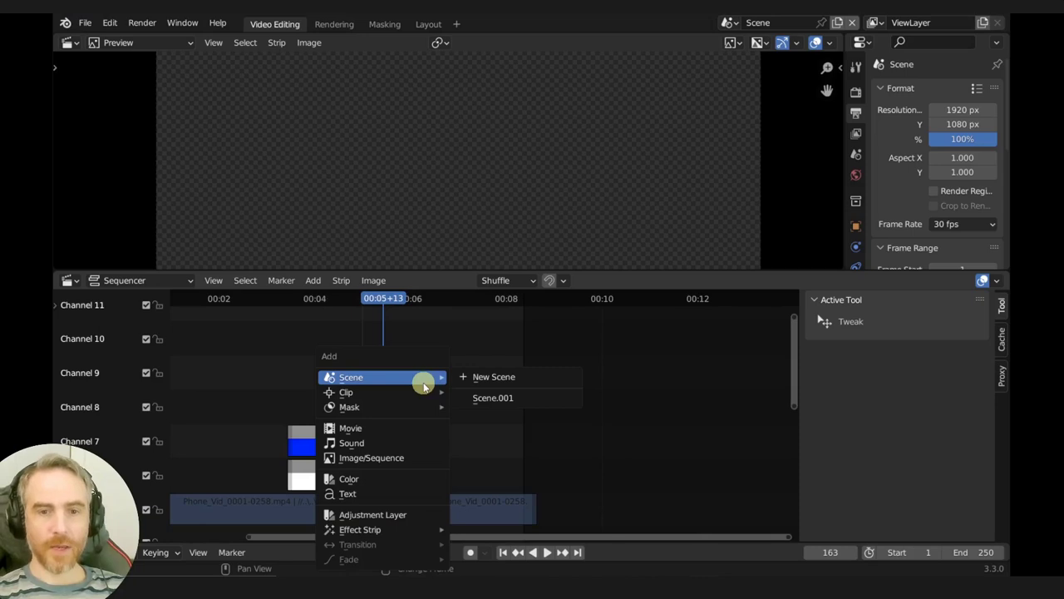
{"action": "left_click", "coordinate": [495, 379]}
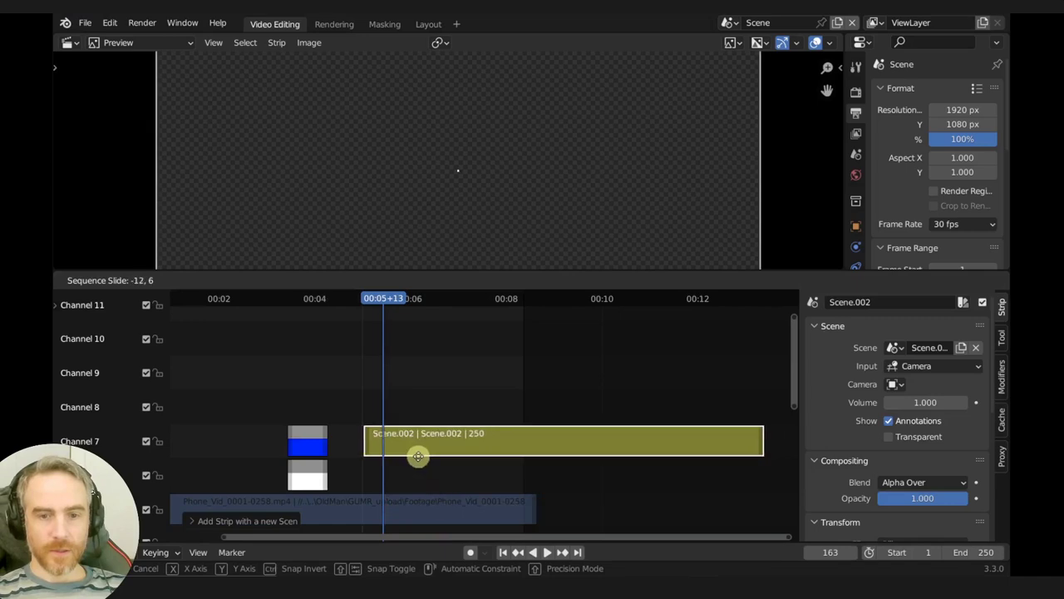
{"action": "left_click", "coordinate": [421, 456]}
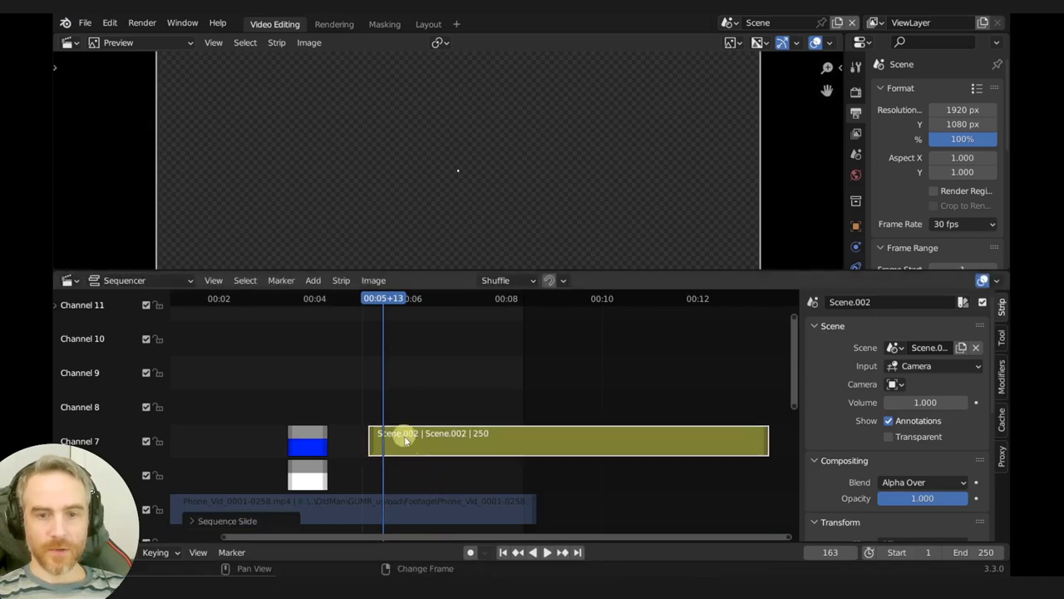
{"action": "left_click", "coordinate": [743, 25]}
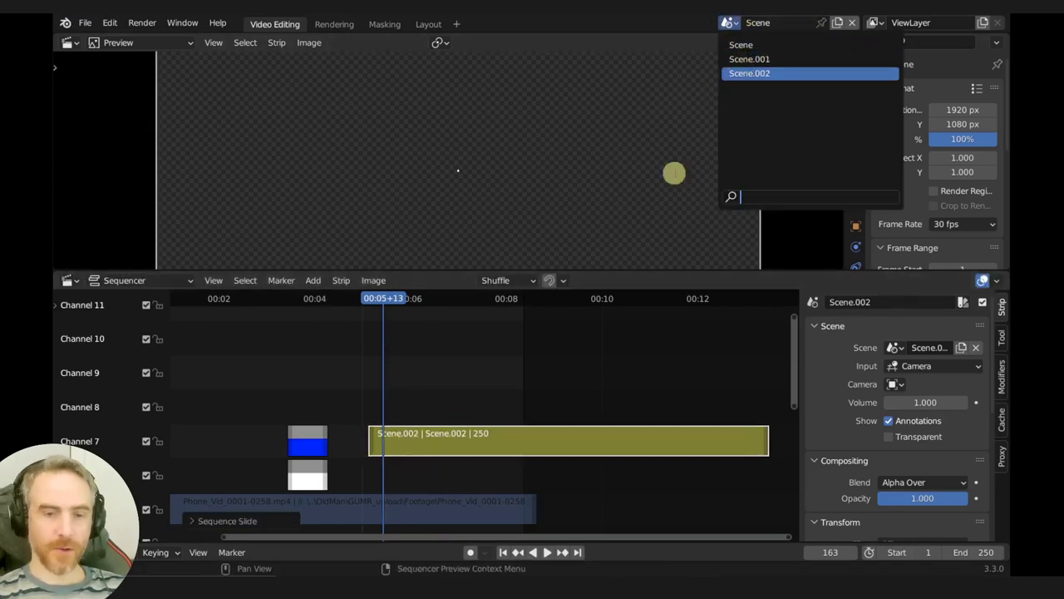
Step: Delete the new scene strip without its data, and compare the scene list with the release note on one-step strip and scene deletion
{"action": "key", "text": "Delete"}
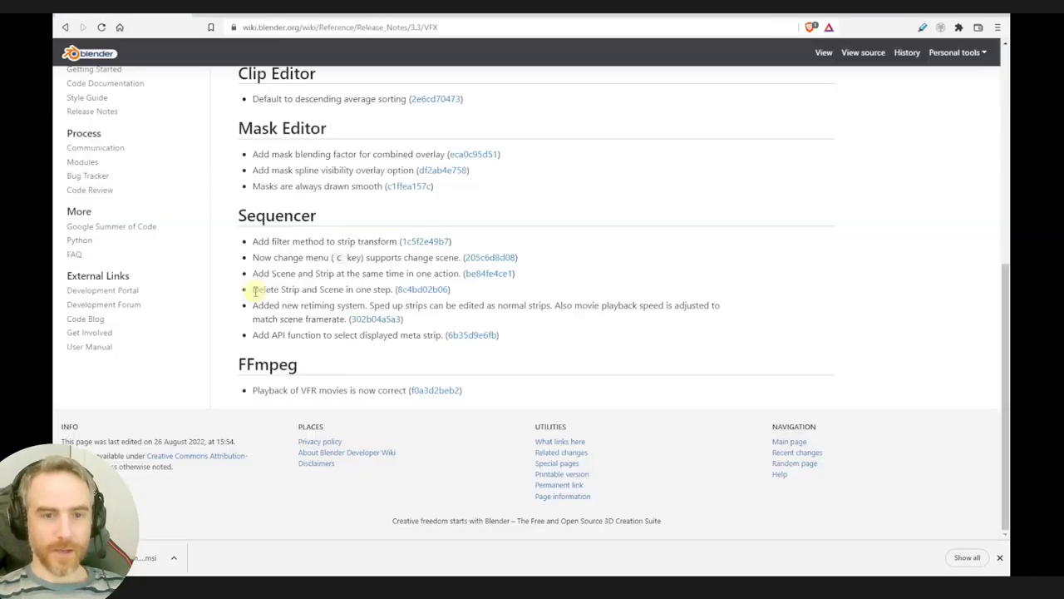
{"action": "left_click_drag", "start_coordinate": [252, 288], "coordinate": [391, 290]}
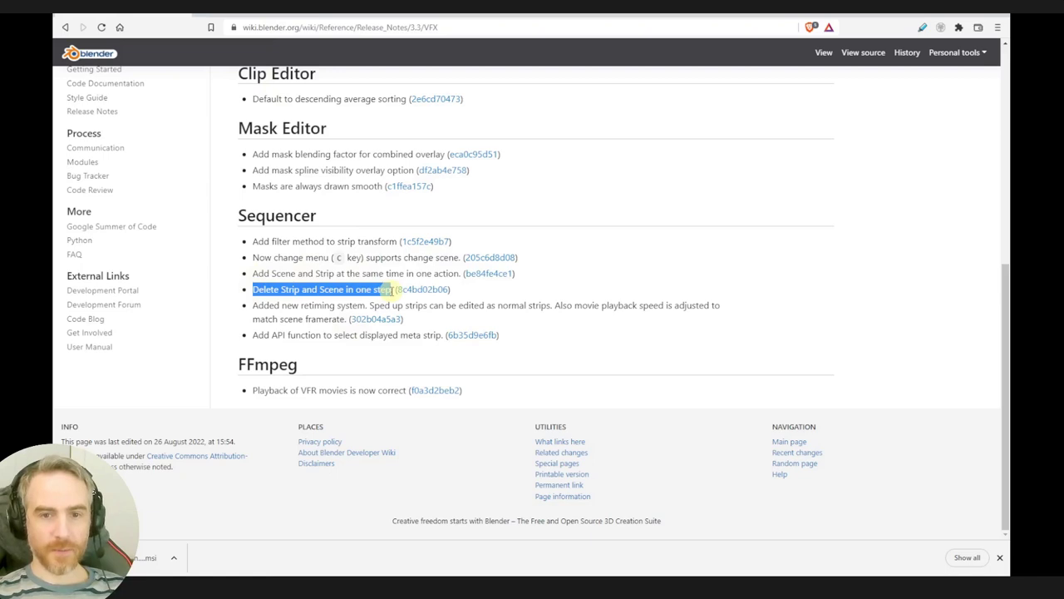
{"action": "key", "text": "alt+Tab"}
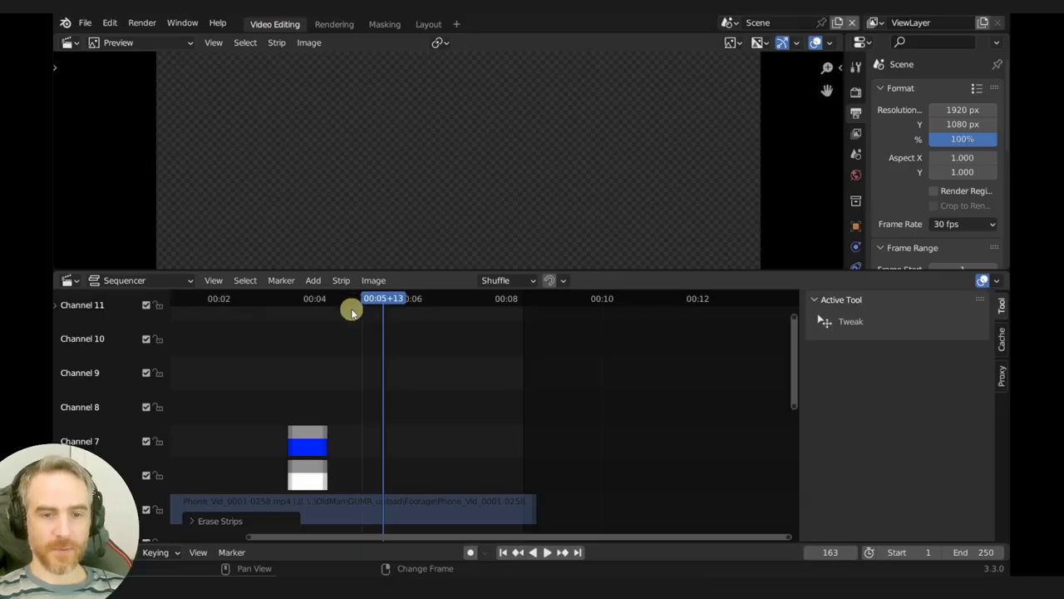
{"action": "left_click", "coordinate": [730, 25]}
{"action": "left_click", "coordinate": [726, 23]}
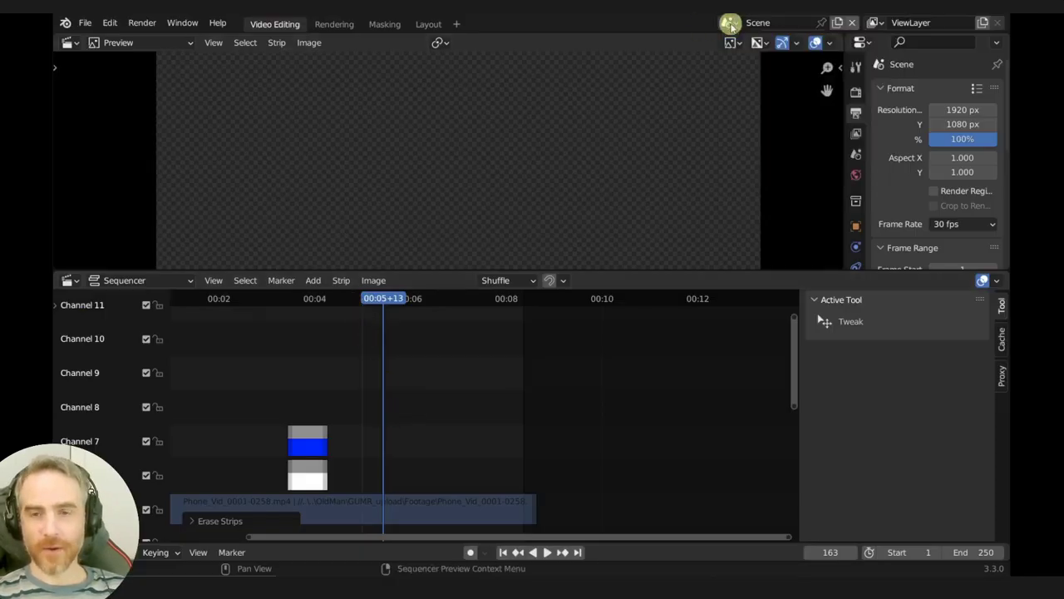
Step: Delete the restored scene strip on channel 7 with Delete Data enabled, and check the scene list
{"action": "left_click_drag", "start_coordinate": [402, 414], "coordinate": [402, 411]}
{"action": "right_click", "coordinate": [404, 435]}
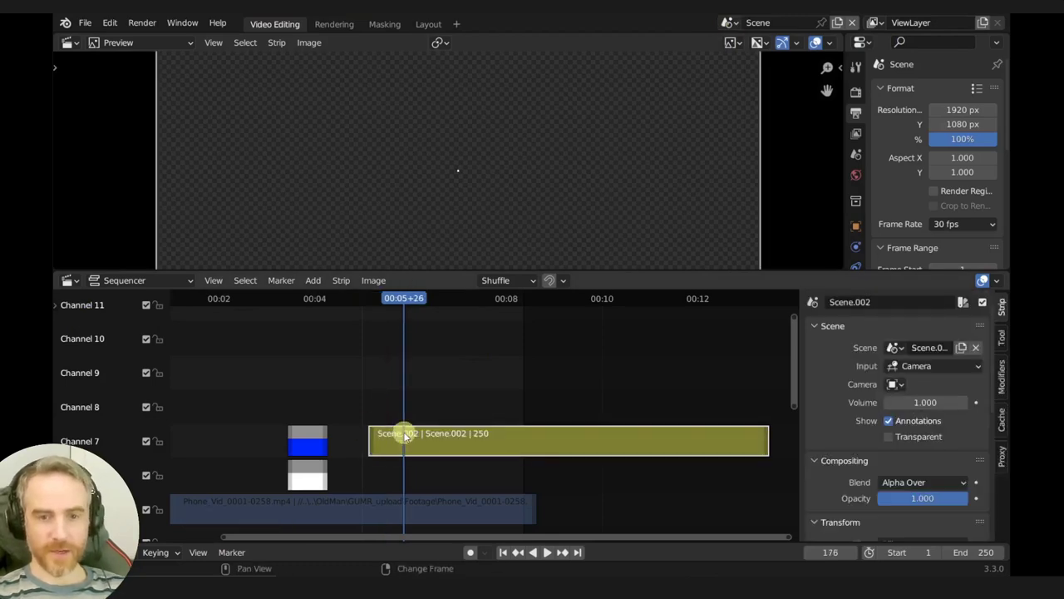
{"action": "key", "text": "Delete"}
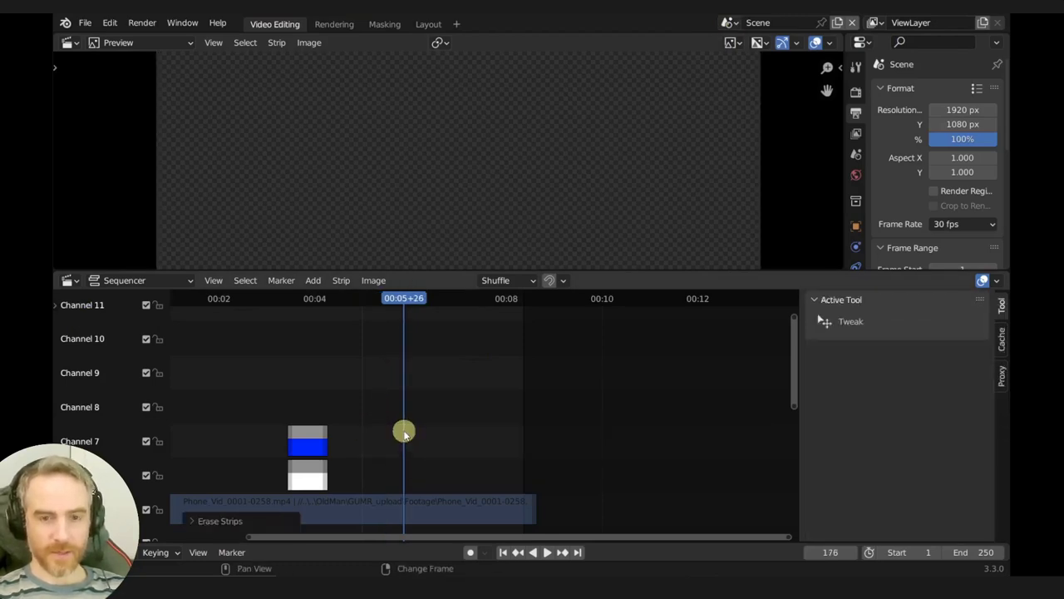
{"action": "left_click", "coordinate": [226, 520]}
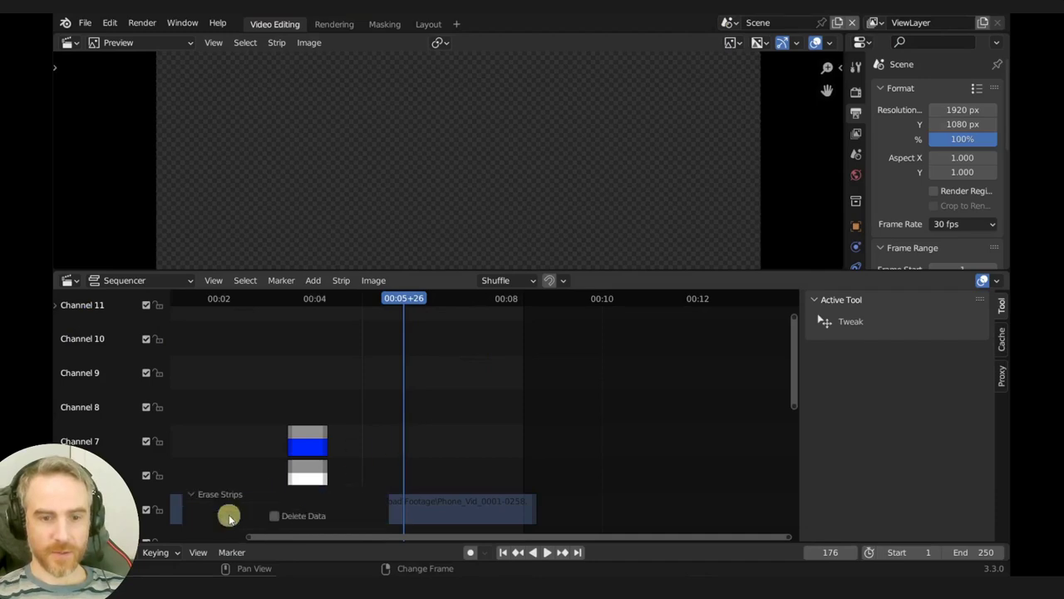
{"action": "left_click", "coordinate": [275, 516]}
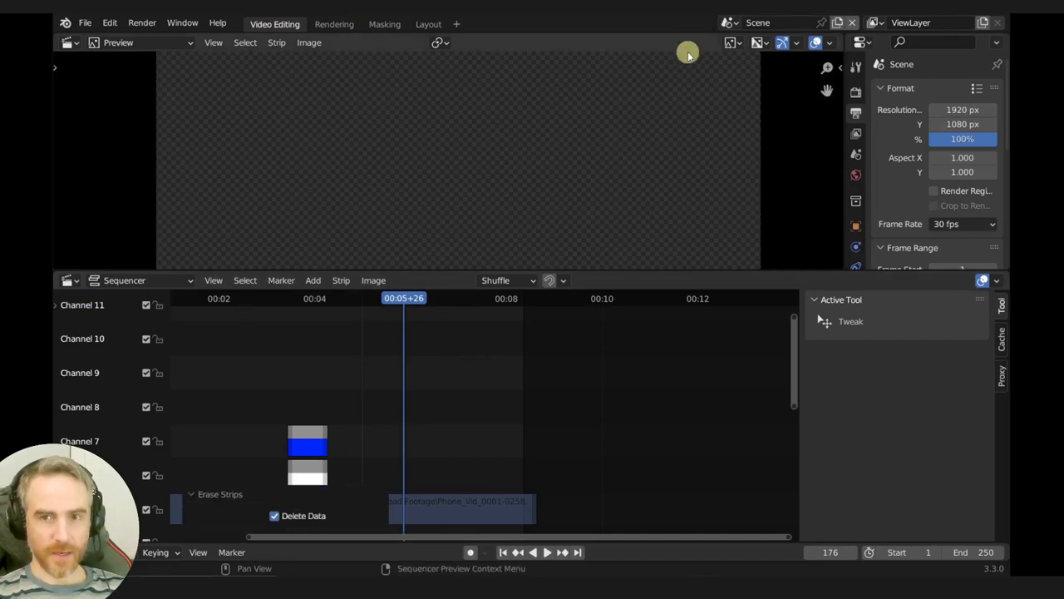
{"action": "left_click", "coordinate": [727, 23]}
{"action": "left_click", "coordinate": [727, 23]}
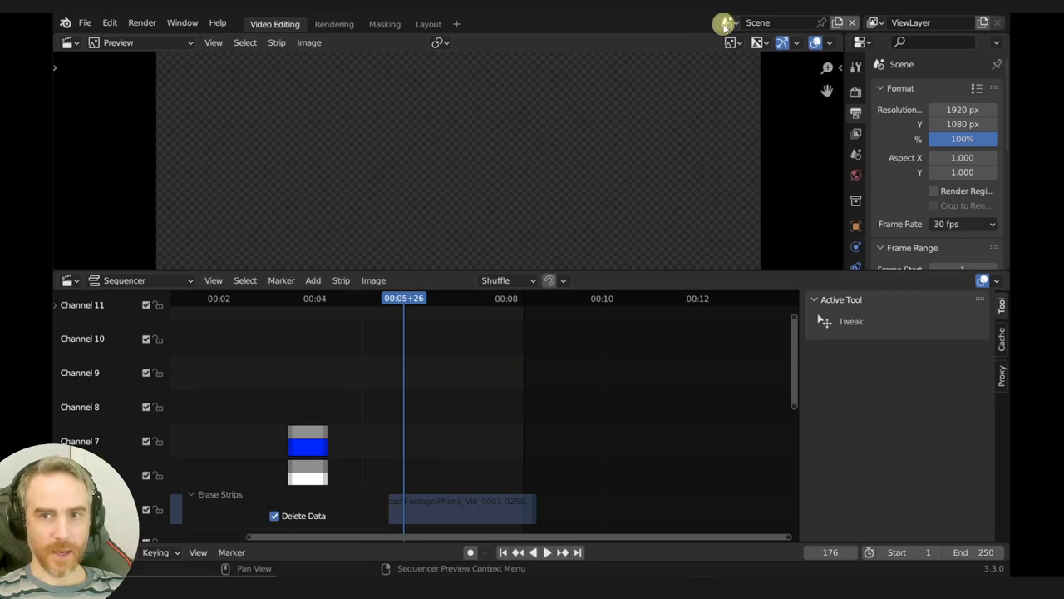
Step: Disable Delete Data for the erased scene strip and check the scene list again
{"action": "left_click", "coordinate": [274, 515]}
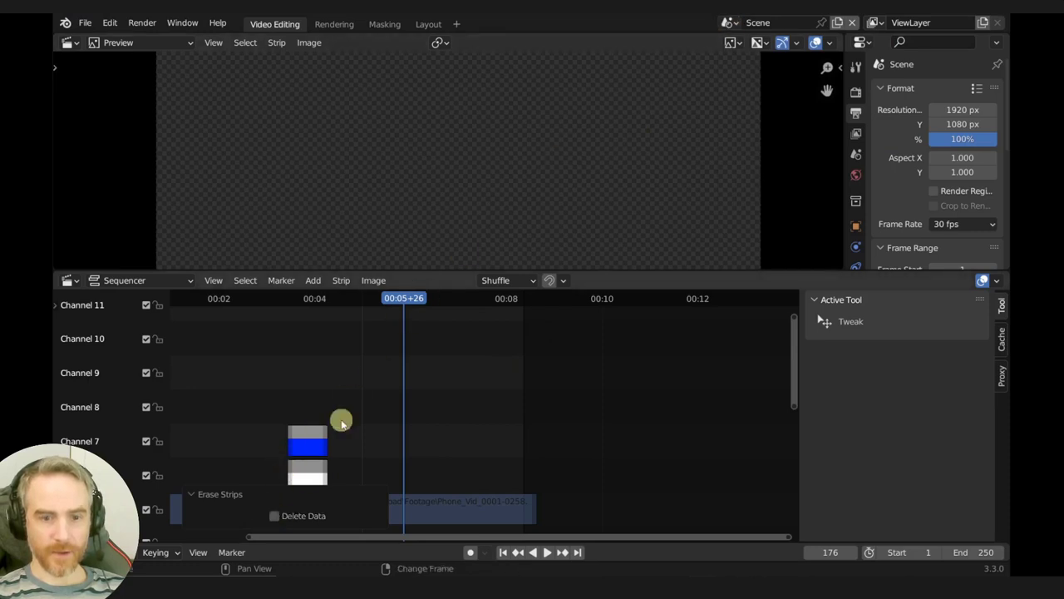
{"action": "left_click", "coordinate": [730, 24]}
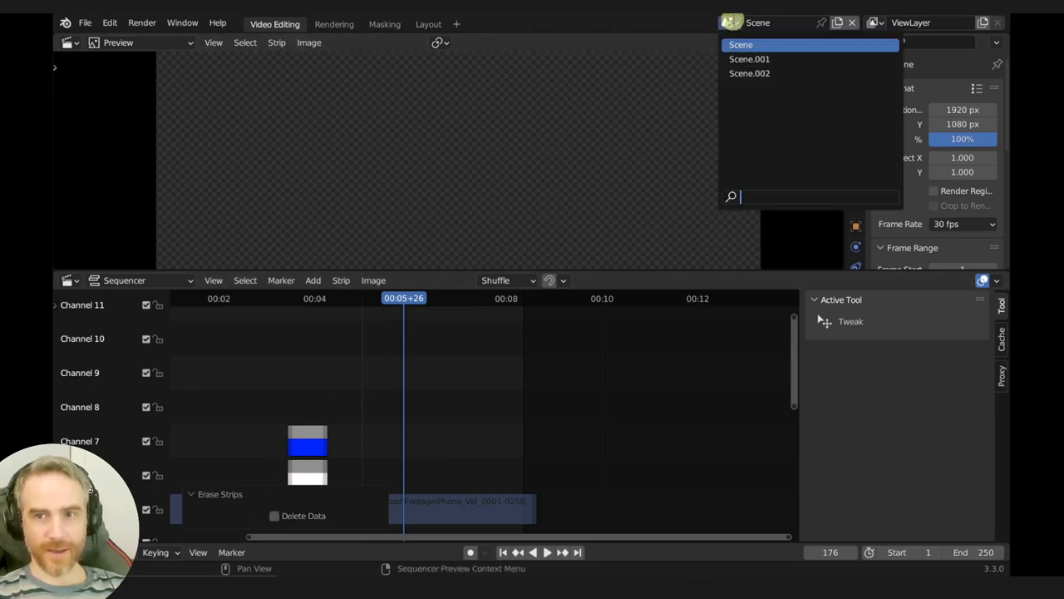
Step: Enable Delete Data for the erased scene strip and check the scene list
{"action": "left_click", "coordinate": [274, 516]}
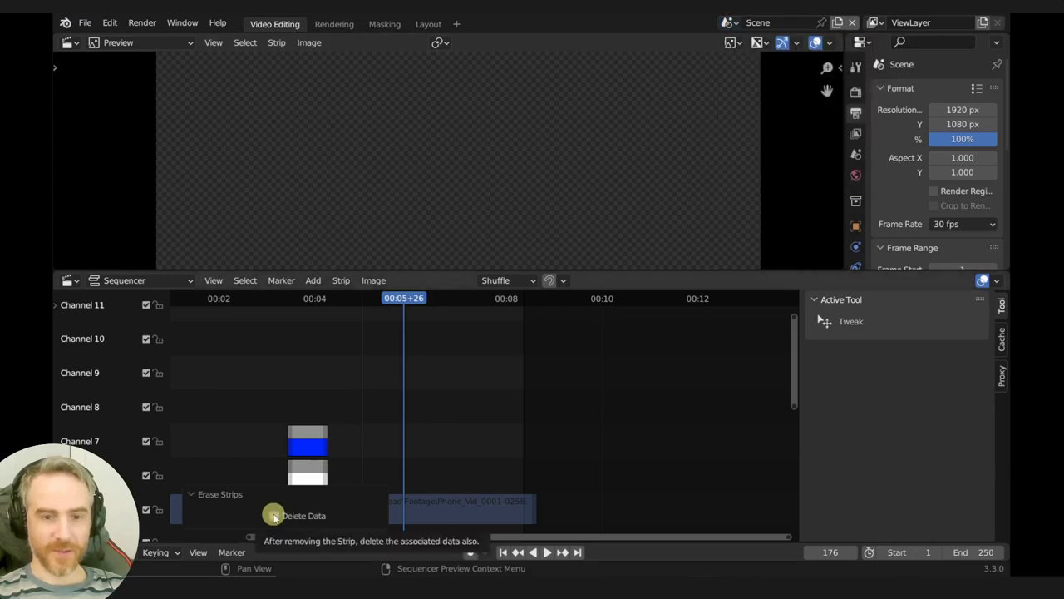
{"action": "left_click", "coordinate": [732, 24]}
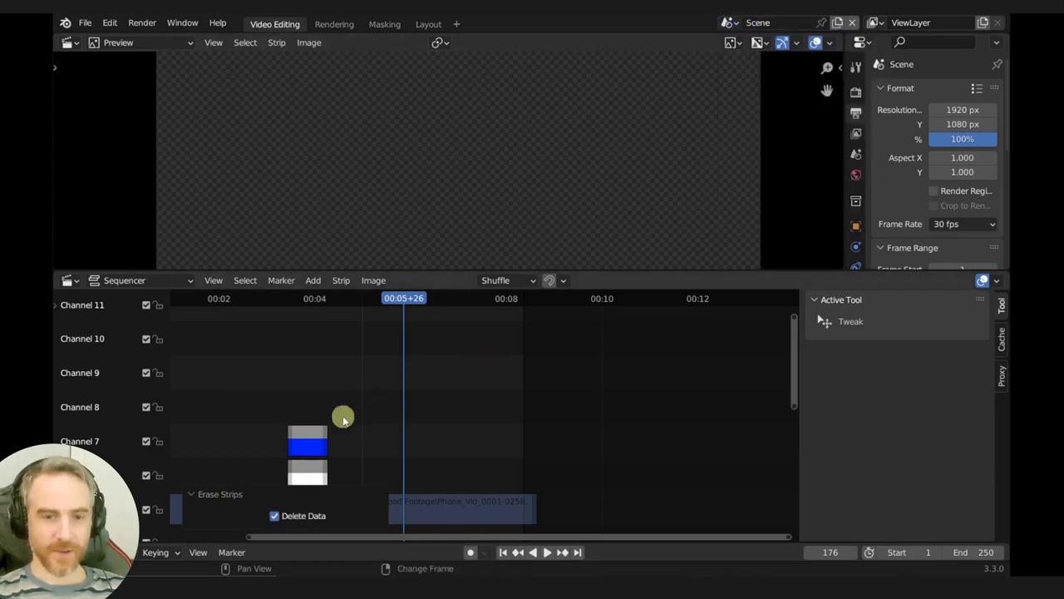
Step: Collapse the Erase Strips settings and locate the Adjust Last Operation option among the Sequencer's view options
{"action": "left_click", "coordinate": [237, 494]}
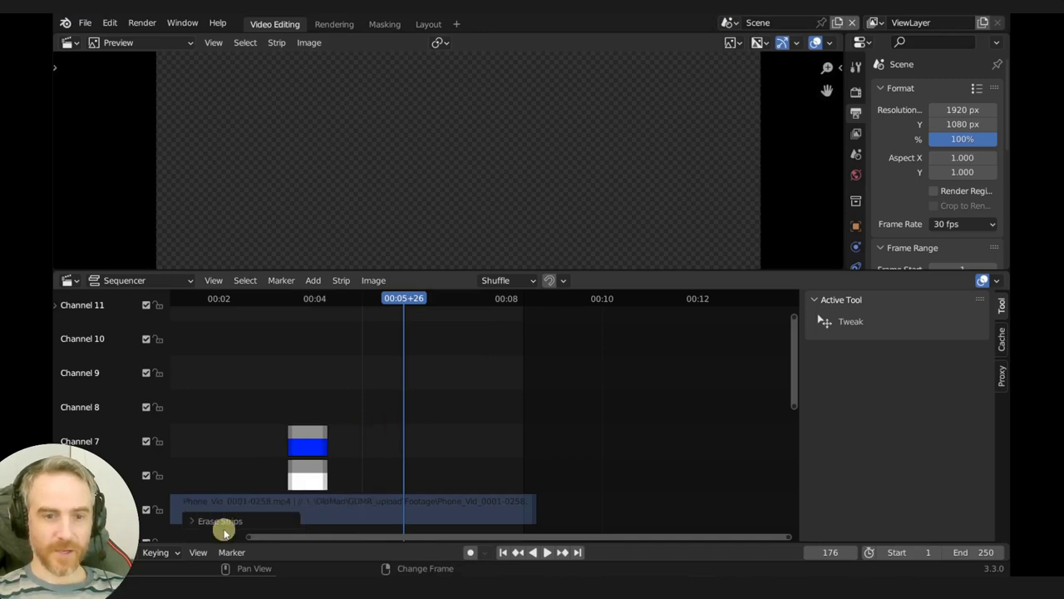
{"action": "left_click", "coordinate": [219, 280]}
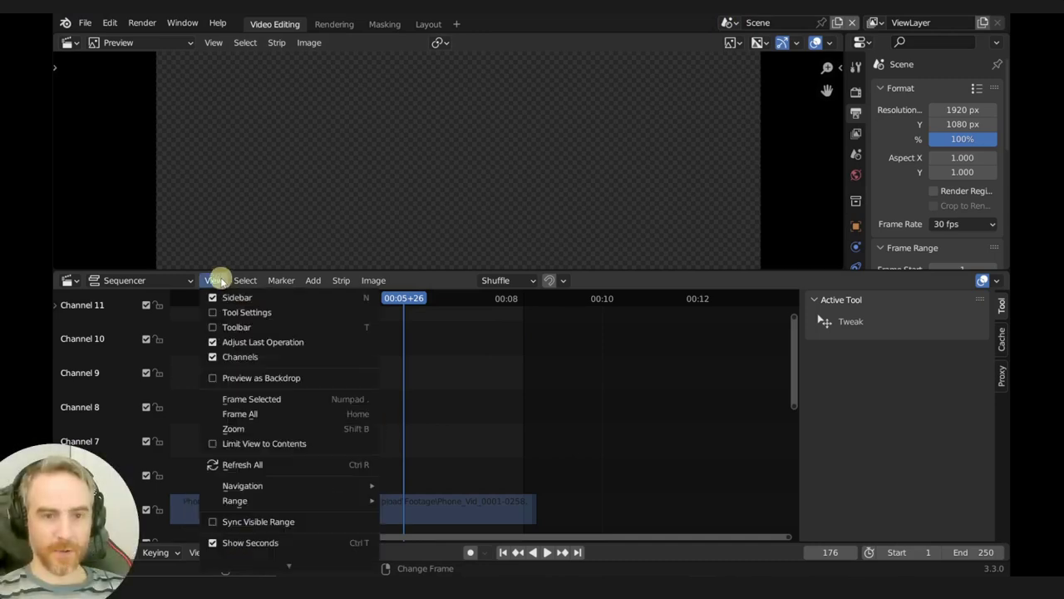
{"action": "left_click", "coordinate": [282, 343]}
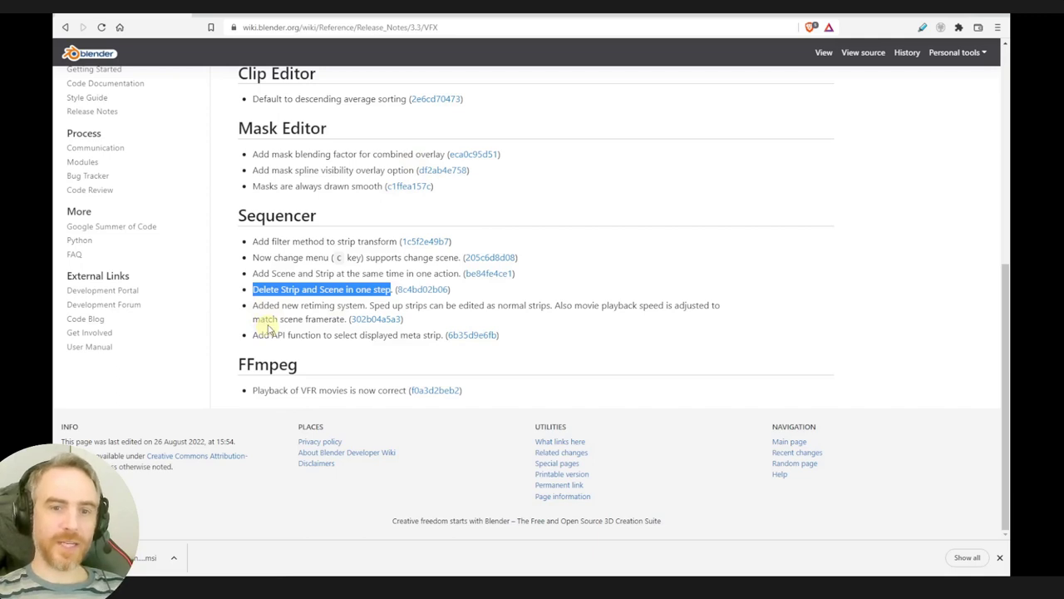
Step: Switch to the browser, read the Sequencer release note on the new retiming system, and open its commit 302b04a5a3
{"action": "left_click_drag", "start_coordinate": [372, 306], "coordinate": [557, 305]}
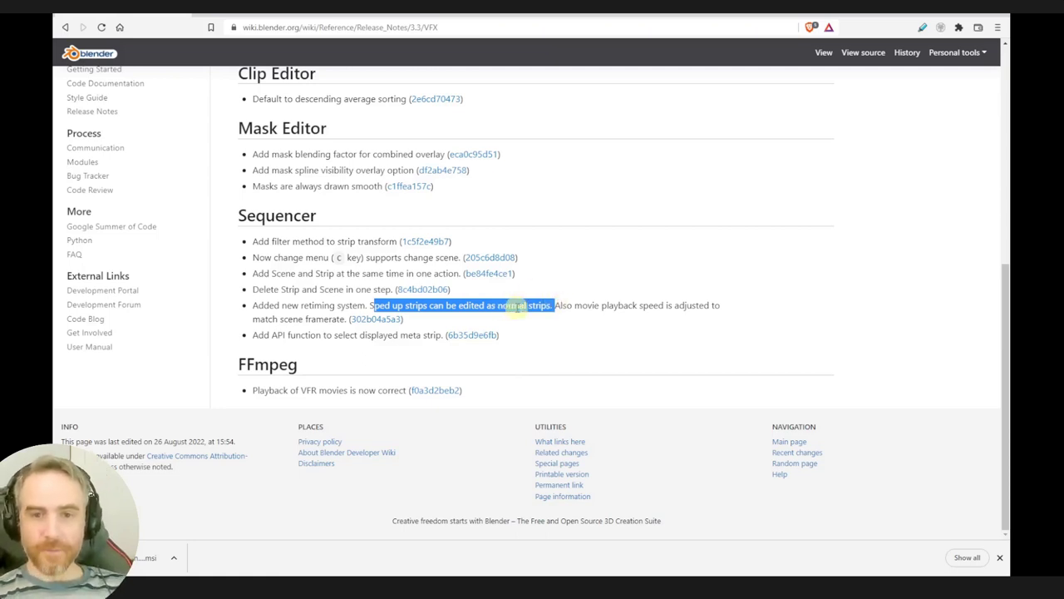
{"action": "left_click", "coordinate": [499, 306]}
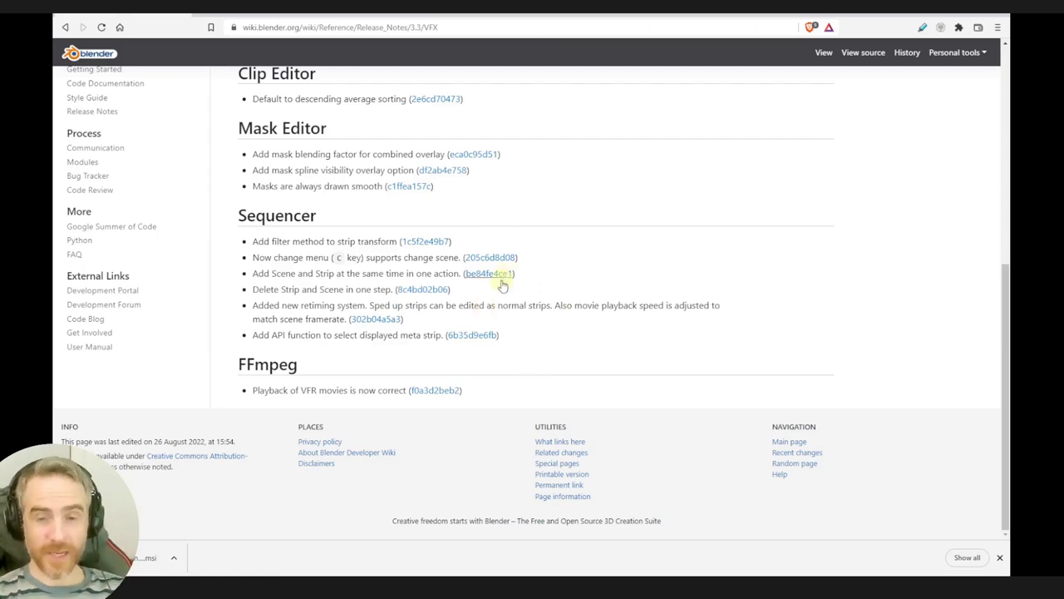
{"action": "left_click_drag", "start_coordinate": [556, 305], "coordinate": [717, 308]}
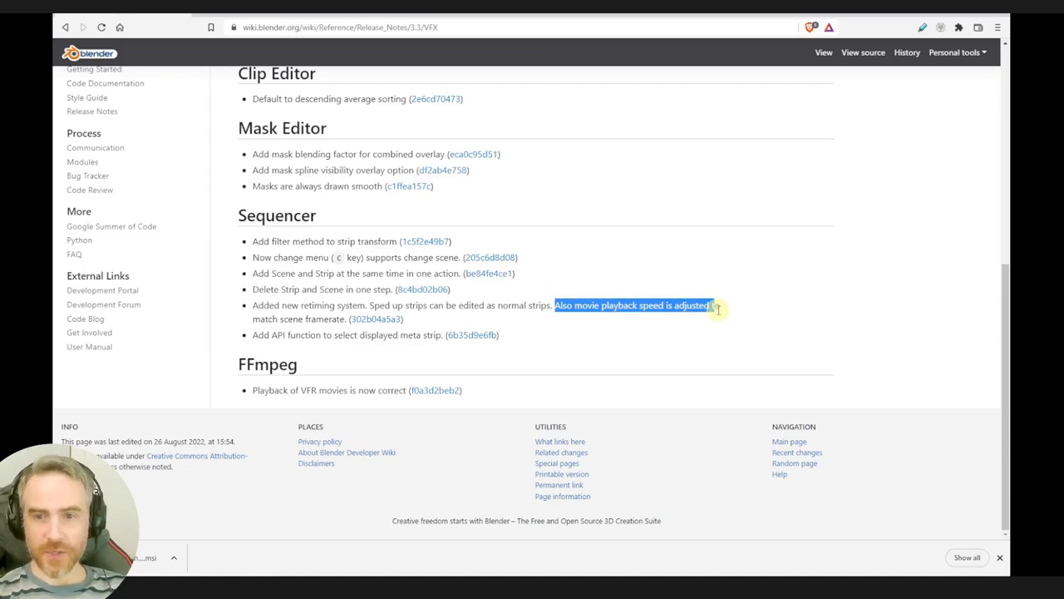
{"action": "left_click_drag", "start_coordinate": [304, 320], "coordinate": [338, 320]}
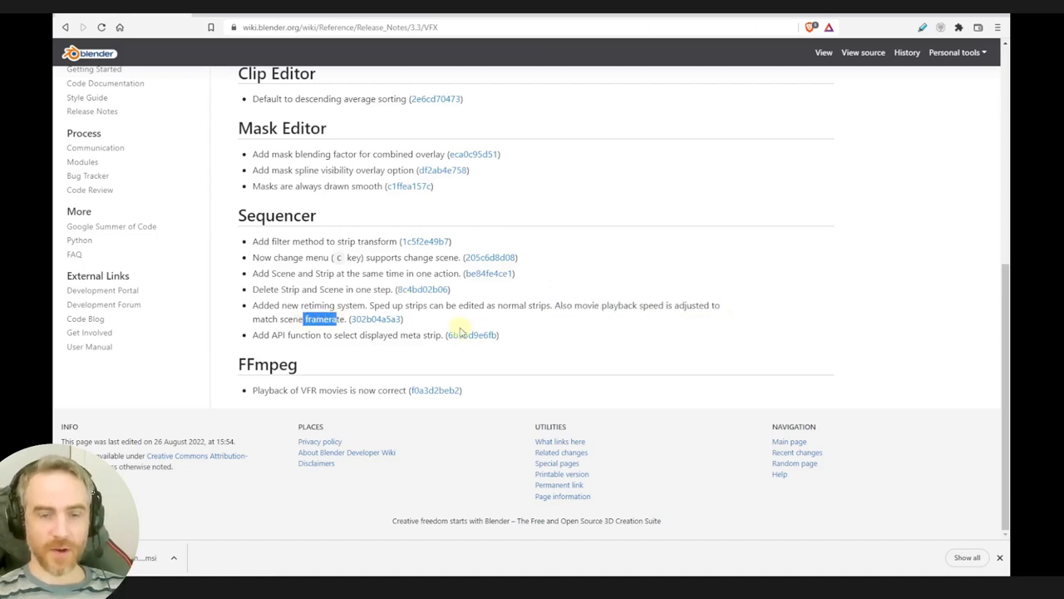
{"action": "left_click", "coordinate": [378, 320]}
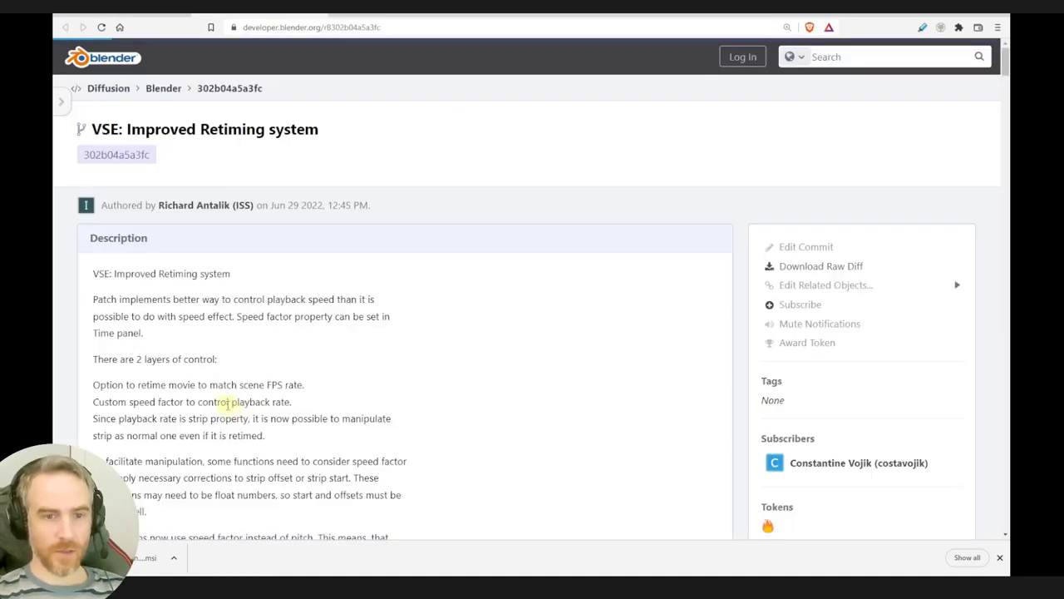
Step: Read the commit's description of the two playback speed controls and of manipulating retimed strips as normal ones
{"action": "scroll", "coordinate": [166, 333], "scroll_direction": "down", "scroll_amount": 1}
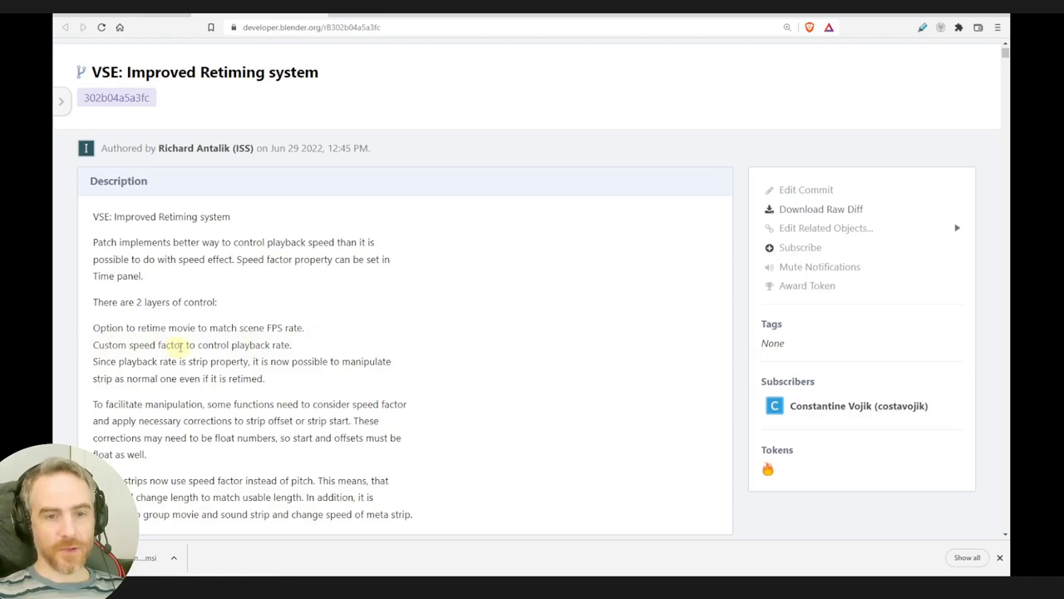
{"action": "left_click_drag", "start_coordinate": [129, 329], "coordinate": [306, 334]}
{"action": "left_click_drag", "start_coordinate": [97, 344], "coordinate": [316, 347]}
{"action": "left_click", "coordinate": [333, 346]}
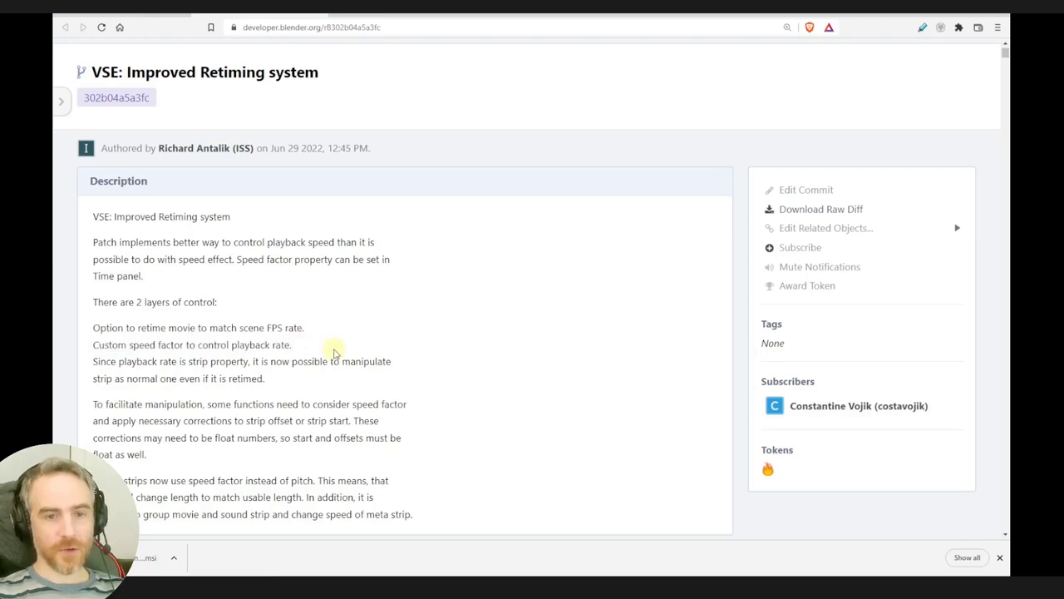
{"action": "left_click_drag", "start_coordinate": [98, 361], "coordinate": [243, 362]}
{"action": "left_click_drag", "start_coordinate": [103, 378], "coordinate": [308, 383]}
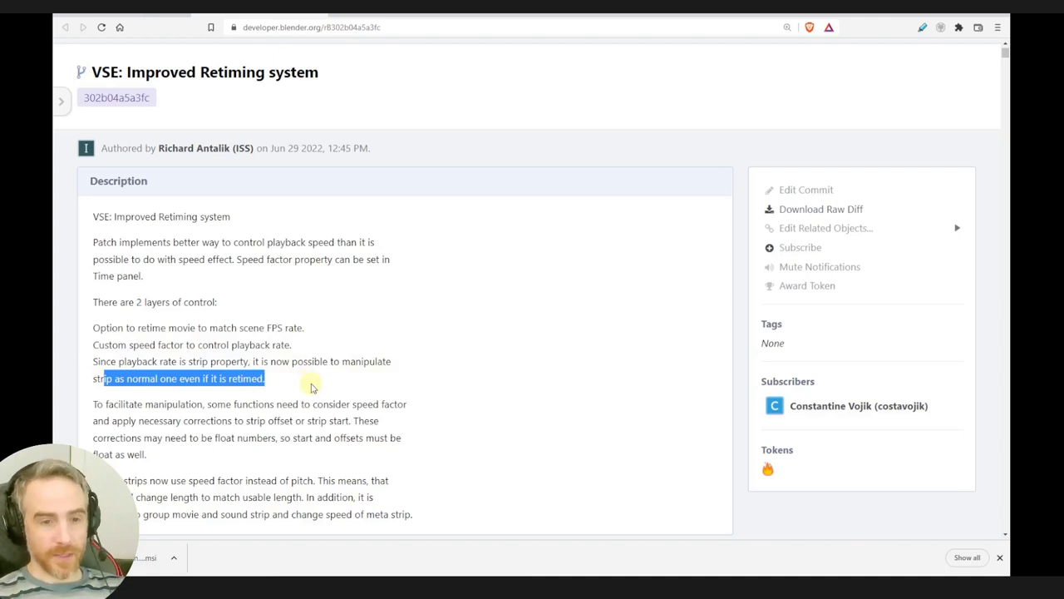
Step: Read the commit's notes on offset corrections, the speed factor for sound strips, and changing the speed of meta strips
{"action": "left_click_drag", "start_coordinate": [118, 405], "coordinate": [239, 404]}
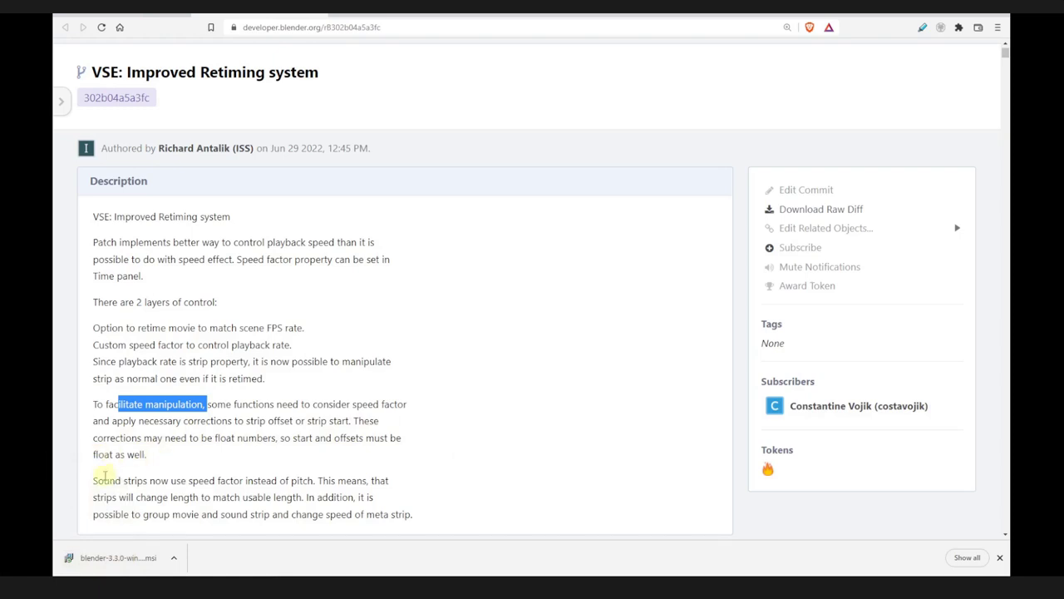
{"action": "scroll", "coordinate": [106, 475], "scroll_direction": "down", "scroll_amount": 1}
{"action": "left_click_drag", "start_coordinate": [102, 425], "coordinate": [331, 433]}
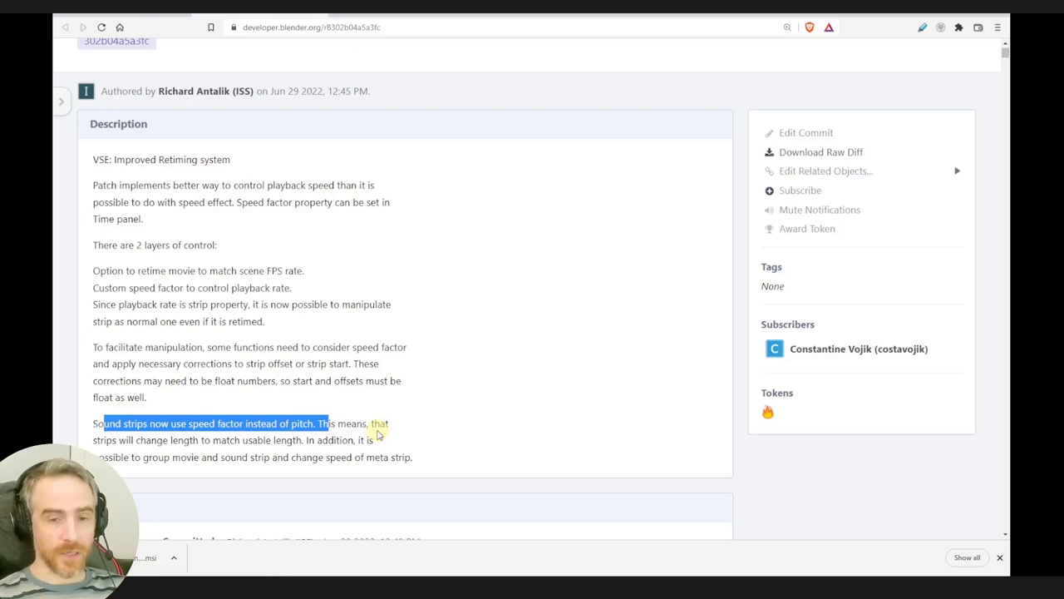
{"action": "left_click", "coordinate": [350, 423]}
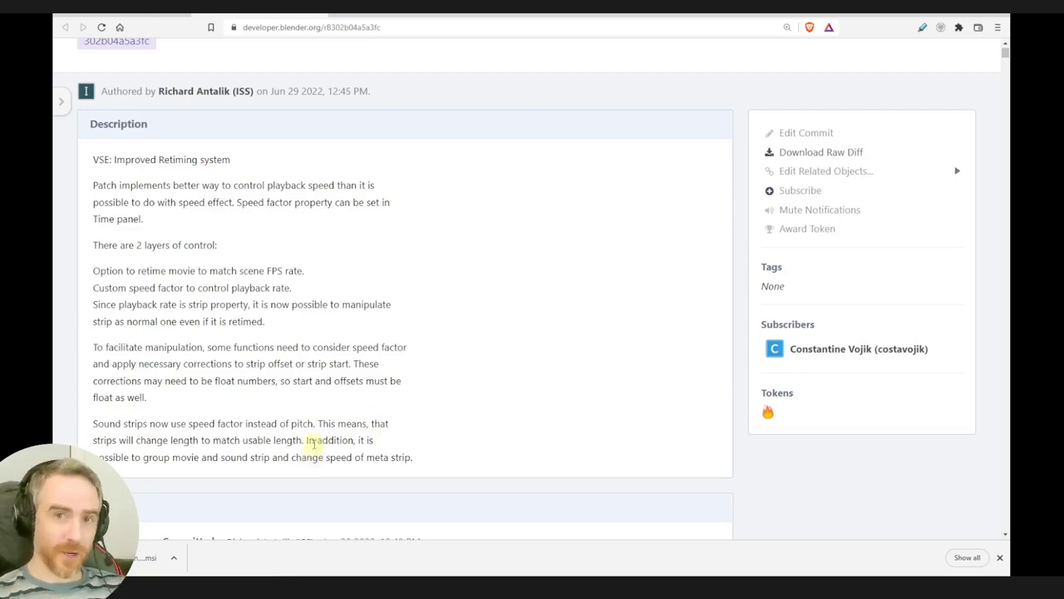
{"action": "left_click_drag", "start_coordinate": [310, 441], "coordinate": [371, 440]}
{"action": "left_click_drag", "start_coordinate": [105, 457], "coordinate": [291, 491]}
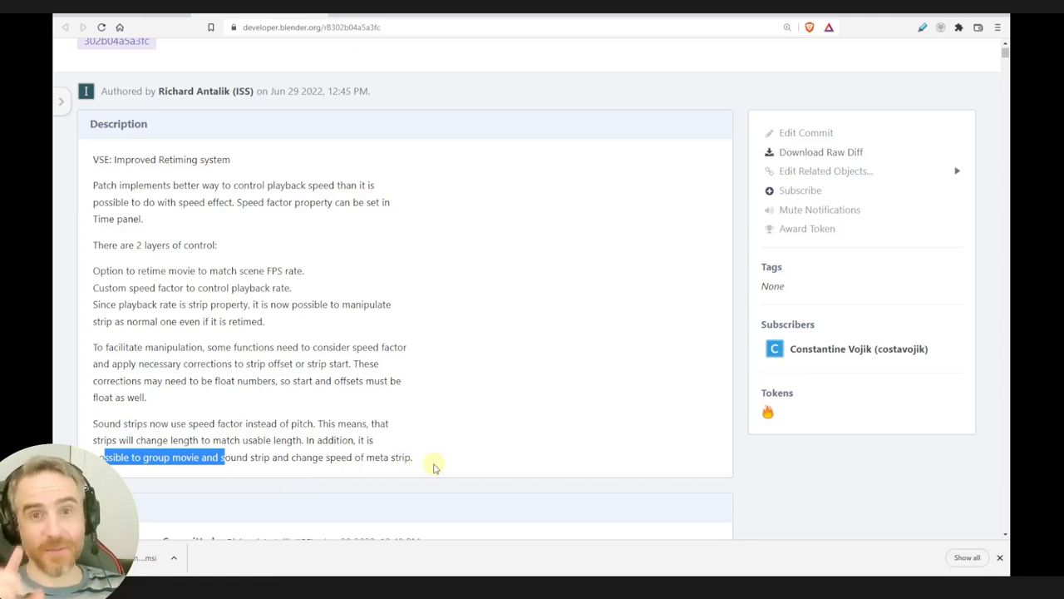
Step: Switch to Blender, delete all strips from the Sequencer, and return the playhead to frame 1
{"action": "key", "text": "alt+Tab"}
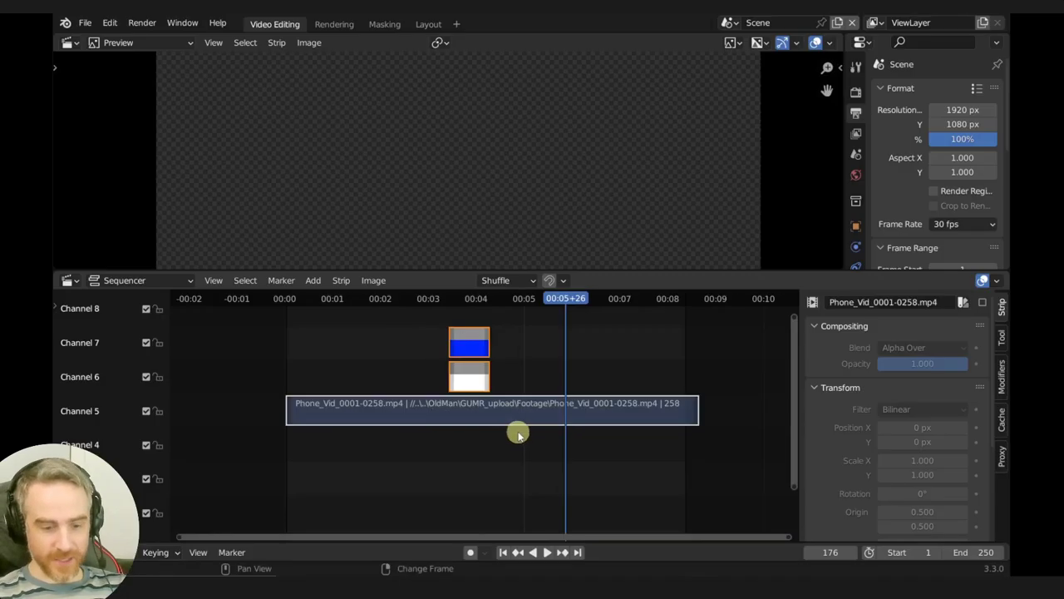
{"action": "key", "text": "Delete"}
{"action": "left_click", "coordinate": [502, 552]}
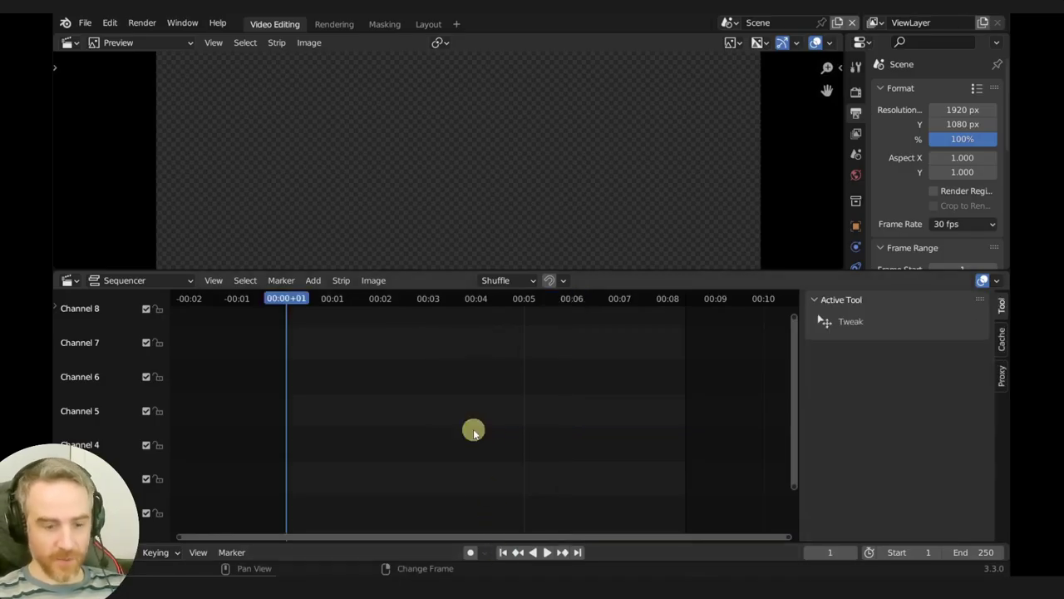
Step: Place the Phone_Vid_0001-0258.mp4 movie and its sound strip on channels 6 and 5 at frame 1, and group them into a meta strip
{"action": "key", "text": "ctrl+v"}
{"action": "left_click", "coordinate": [481, 349]}
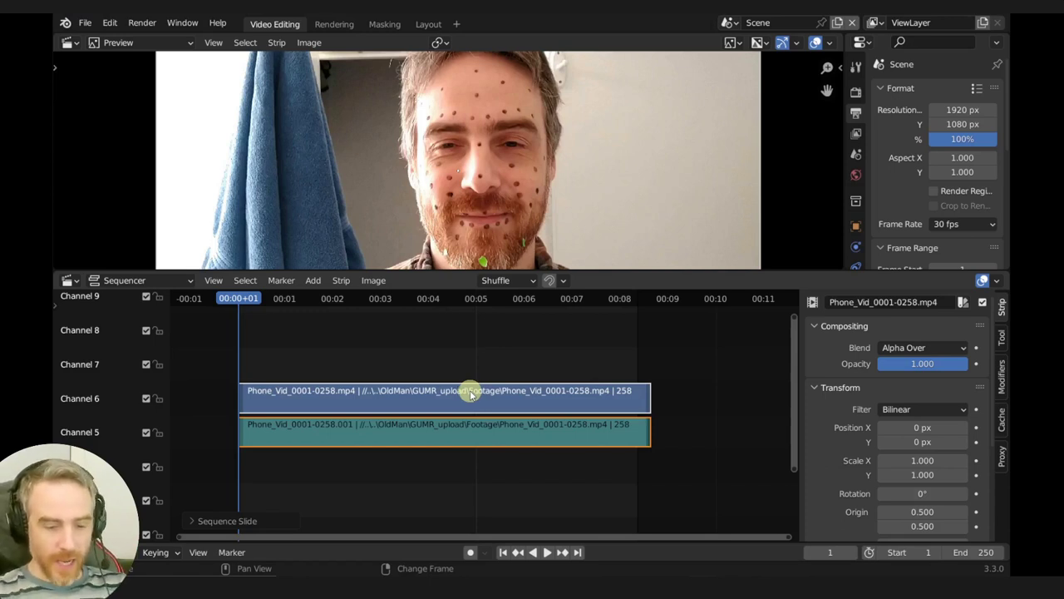
{"action": "key", "text": "ctrl+g"}
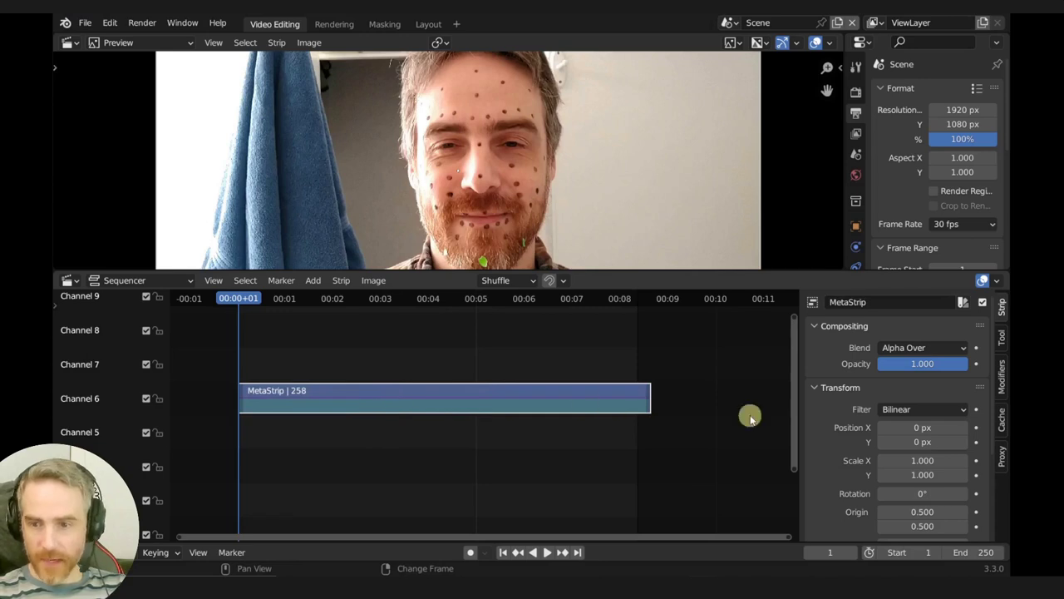
Step: Expand the meta strip's Time settings and set its Speed Factor to 2
{"action": "scroll", "coordinate": [890, 453], "scroll_direction": "down", "scroll_amount": 4}
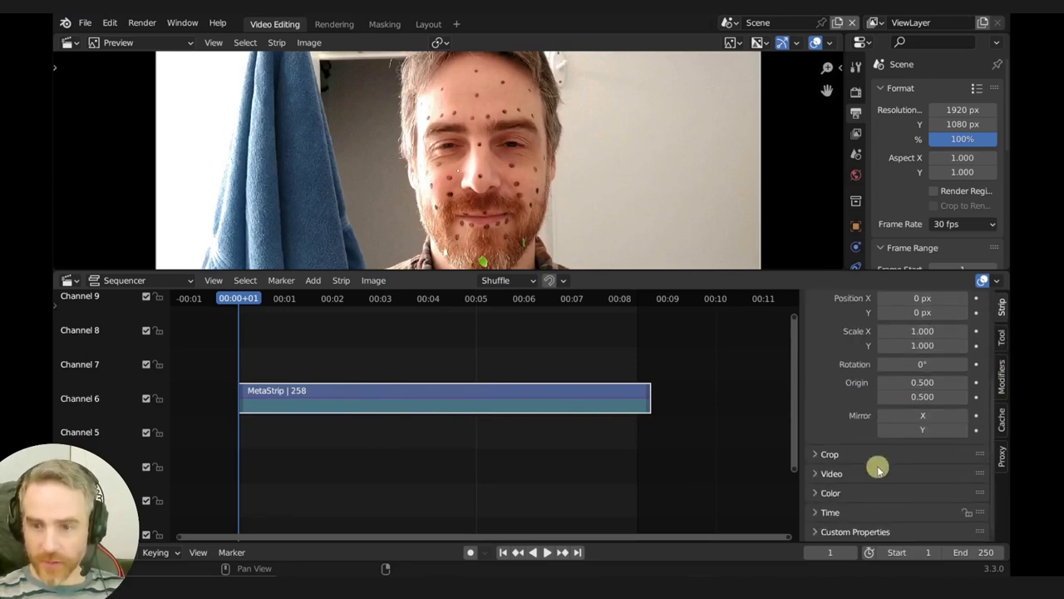
{"action": "left_click", "coordinate": [841, 512]}
{"action": "scroll", "coordinate": [847, 509], "scroll_direction": "down", "scroll_amount": 5}
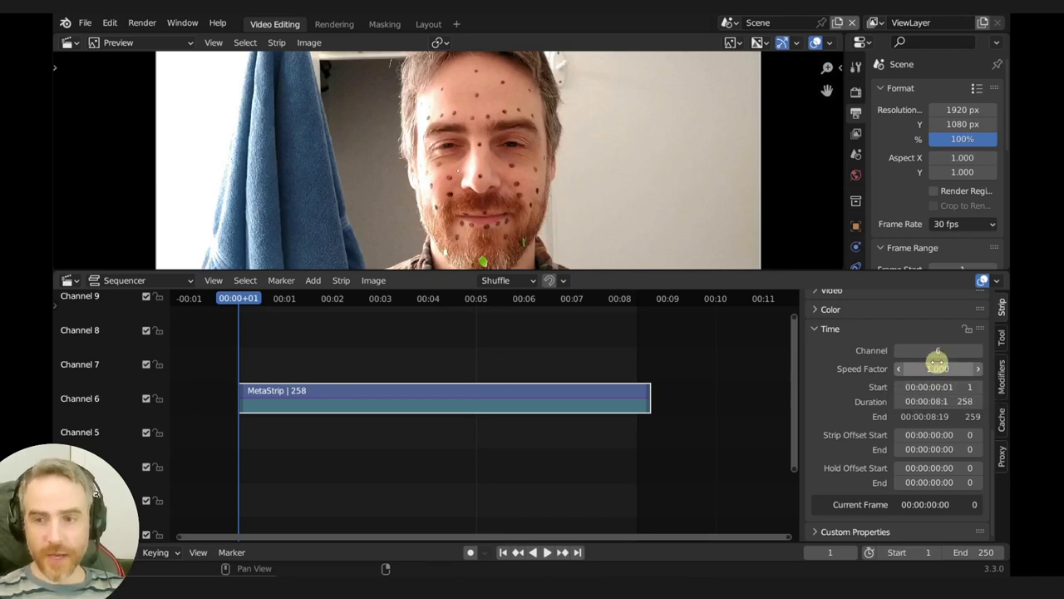
{"action": "left_click", "coordinate": [935, 373]}
{"action": "type", "text": "2"}
{"action": "key", "text": "Return"}
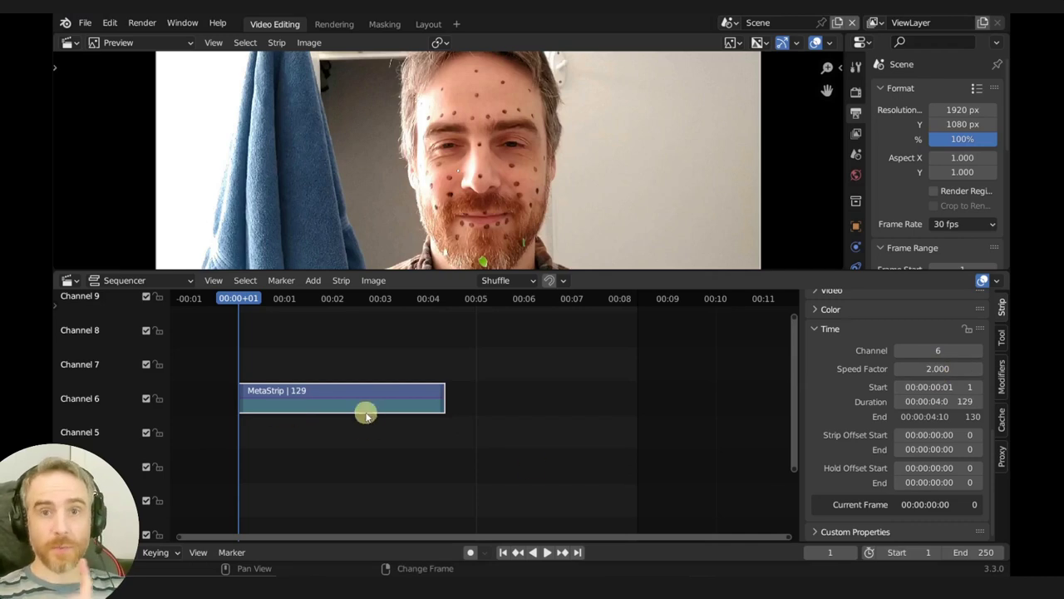
Step: Enlarge the preview area and fit the whole video frame inside it
{"action": "left_click_drag", "start_coordinate": [418, 272], "coordinate": [416, 360]}
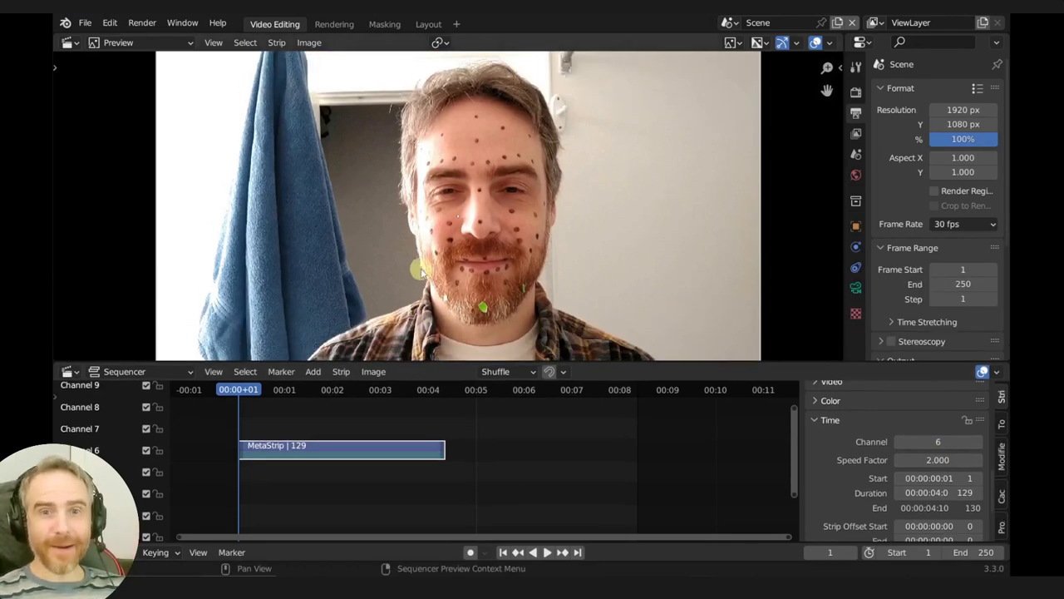
{"action": "key", "text": "Home"}
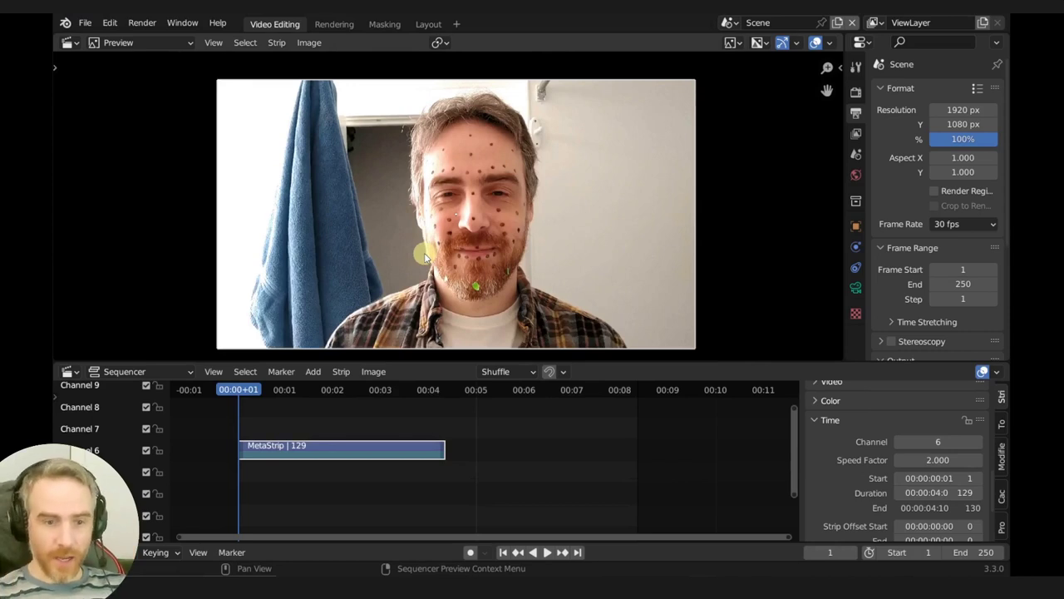
Step: Keep the playback sync on Sync to Audio and play the meta strip at double speed
{"action": "left_click", "coordinate": [113, 552]}
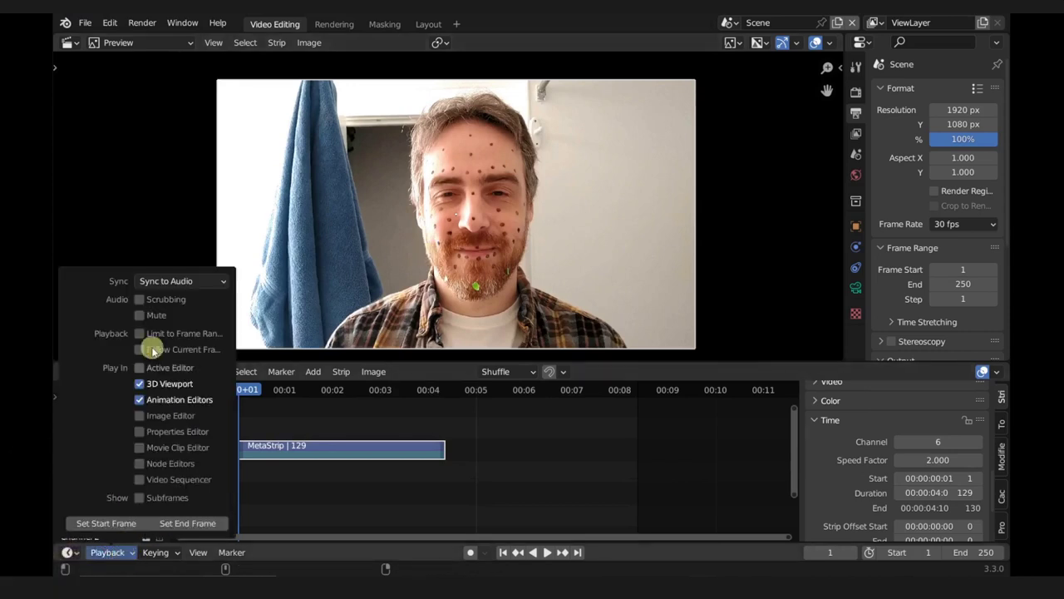
{"action": "left_click", "coordinate": [184, 281]}
{"action": "left_click", "coordinate": [171, 281]}
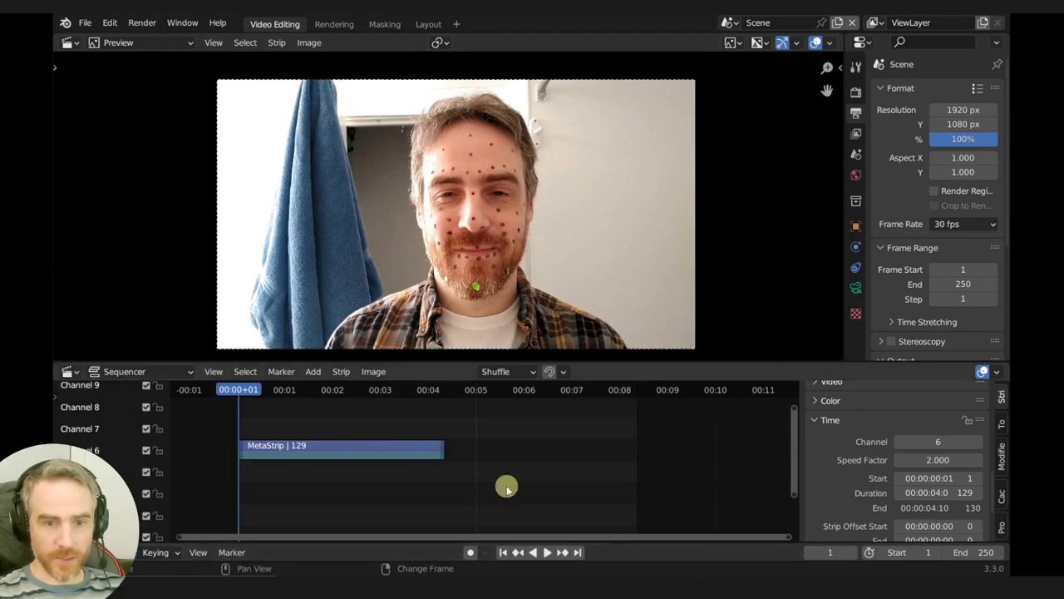
{"action": "key", "text": "space"}
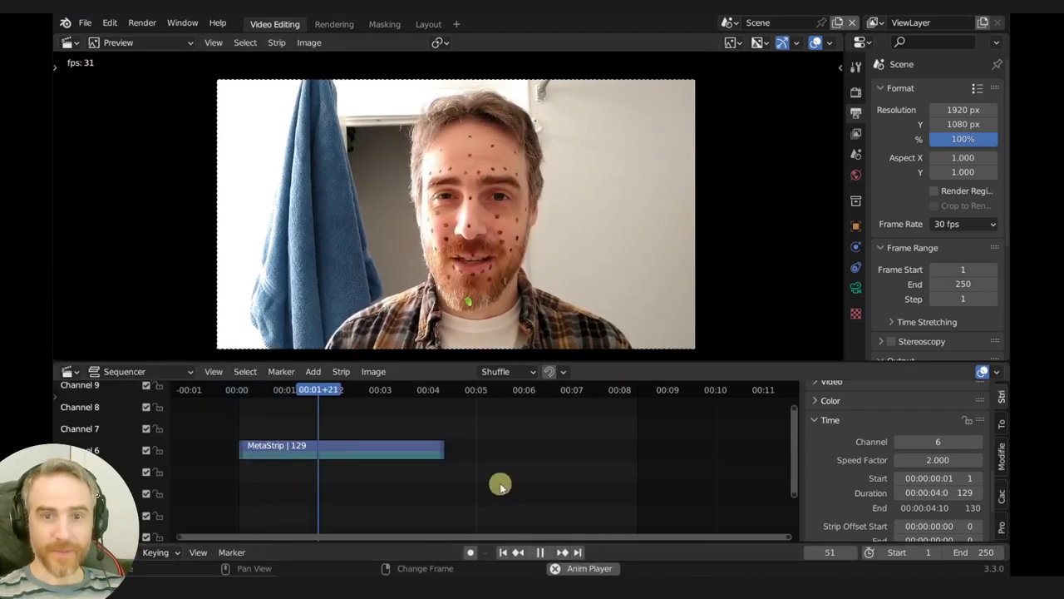
{"action": "key", "text": "space"}
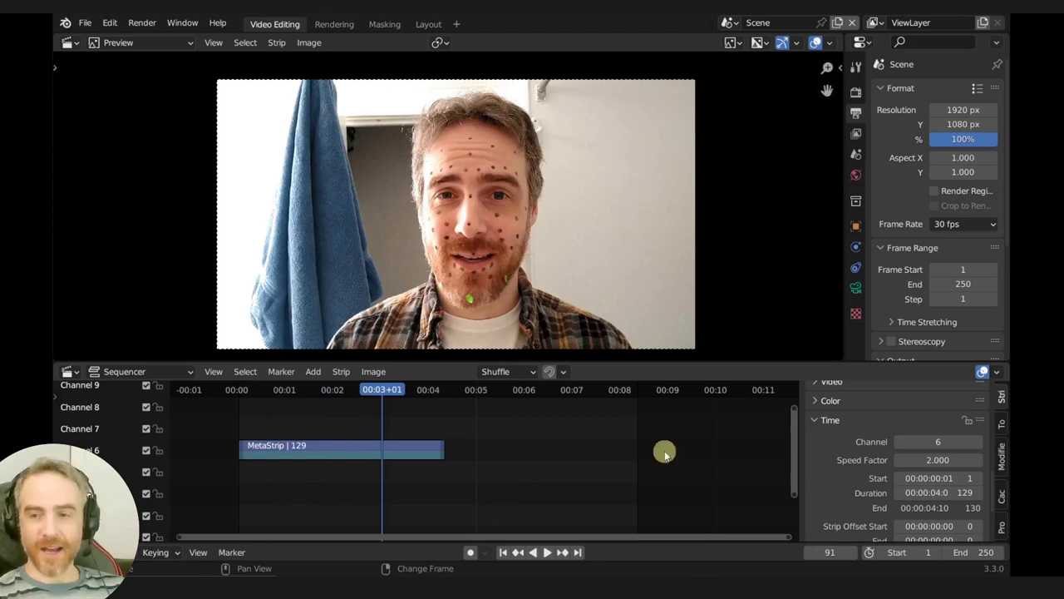
Step: Set the meta strip's Speed Factor to 0.5 and play it back at half speed
{"action": "left_click", "coordinate": [911, 460]}
{"action": "type", "text": "0.5"}
{"action": "key", "text": "Return"}
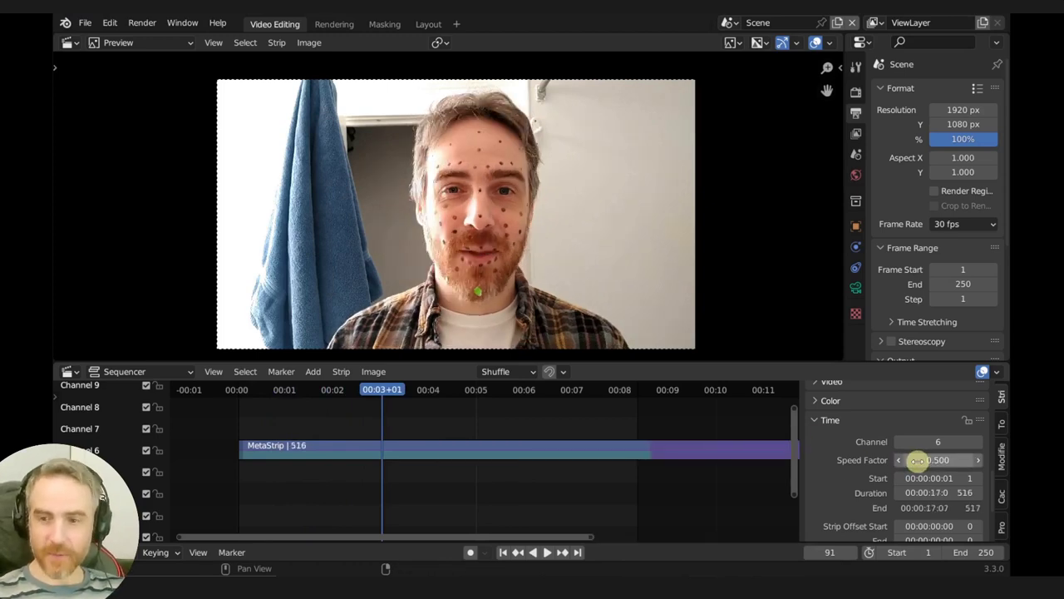
{"action": "key", "text": "space"}
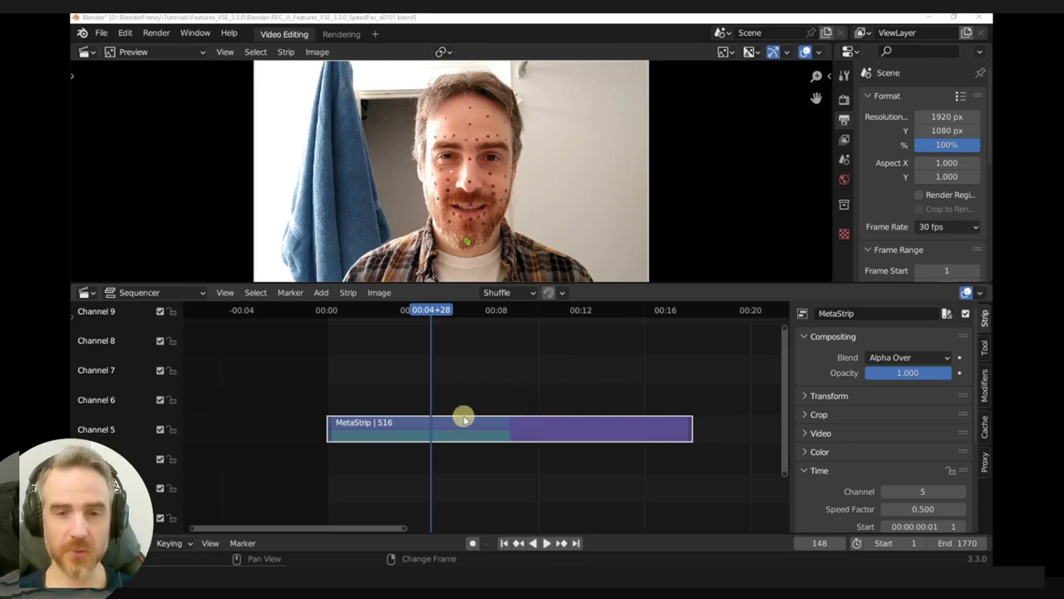
Step: Set the meta strip's Speed Factor to 1 on channel 5 and play part of it at normal speed
{"action": "scroll", "coordinate": [853, 453], "scroll_direction": "down", "scroll_amount": 3}
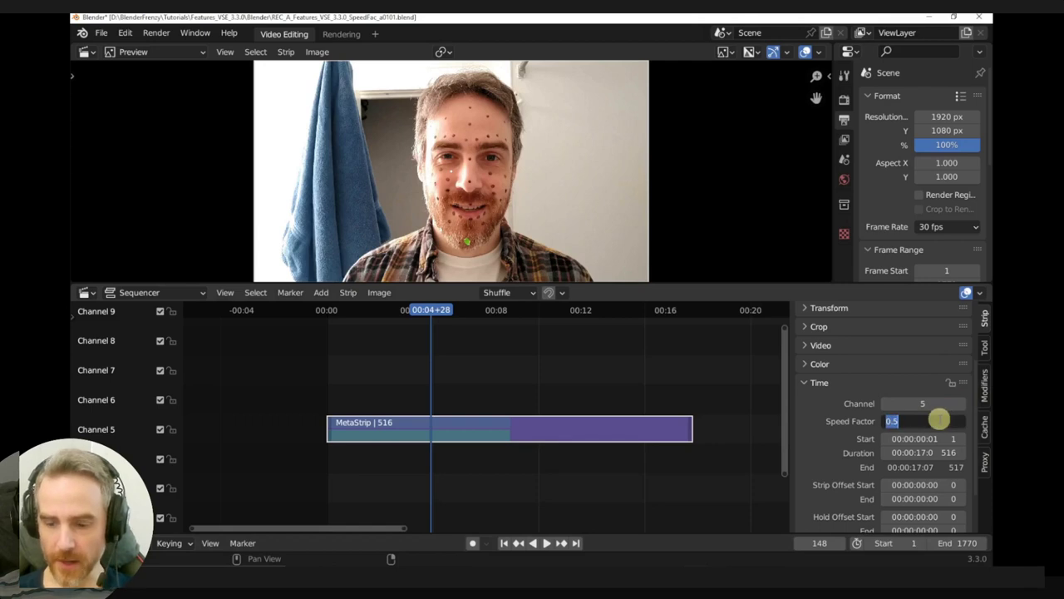
{"action": "type", "text": "1"}
{"action": "key", "text": "Return"}
{"action": "left_click", "coordinate": [375, 364]}
{"action": "key", "text": "space"}
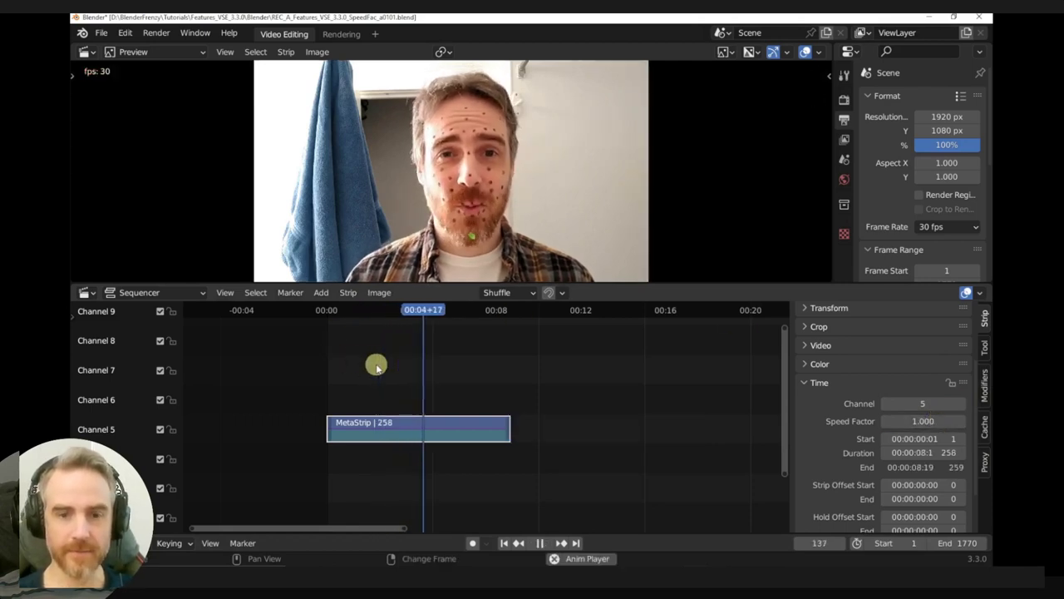
{"action": "key", "text": "space"}
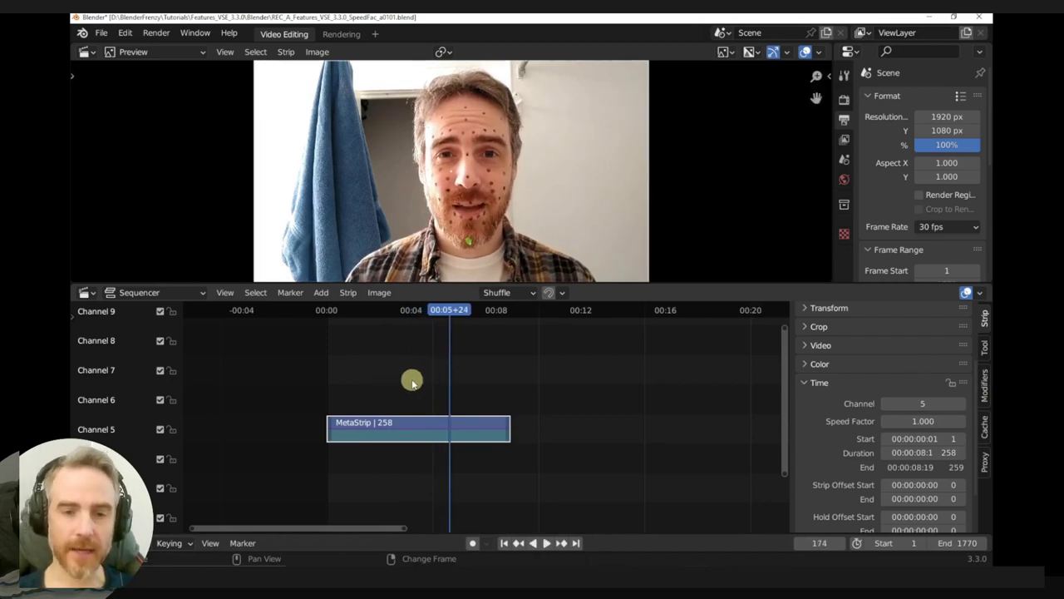
Step: Play several parts of the meta strip at normal speed
{"action": "left_click", "coordinate": [375, 382]}
{"action": "key", "text": "space"}
{"action": "key", "text": "space"}
{"action": "left_click", "coordinate": [423, 380]}
{"action": "left_click", "coordinate": [355, 374]}
{"action": "key", "text": "space"}
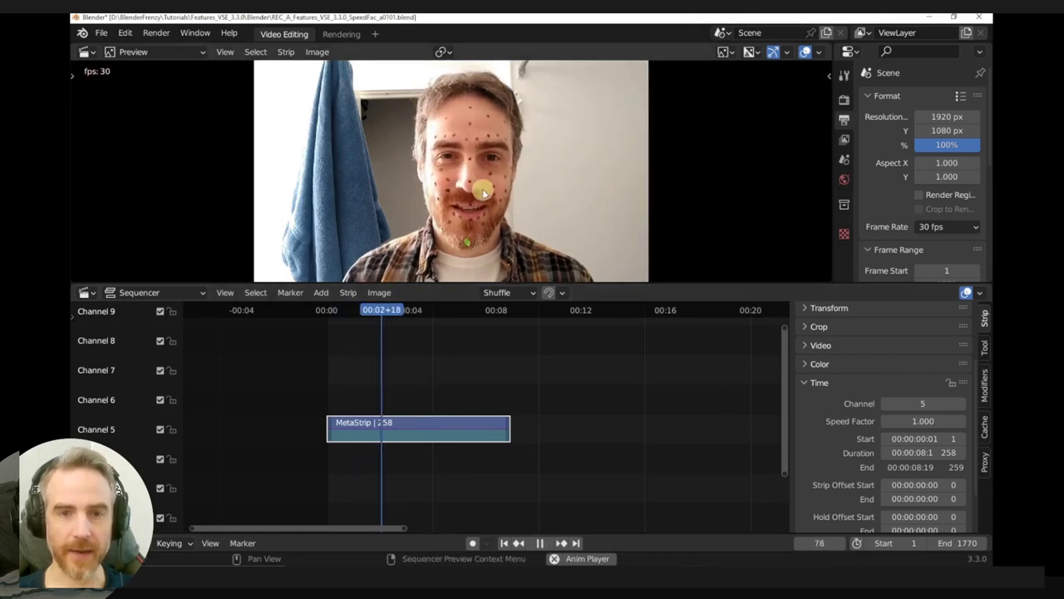
{"action": "key", "text": "space"}
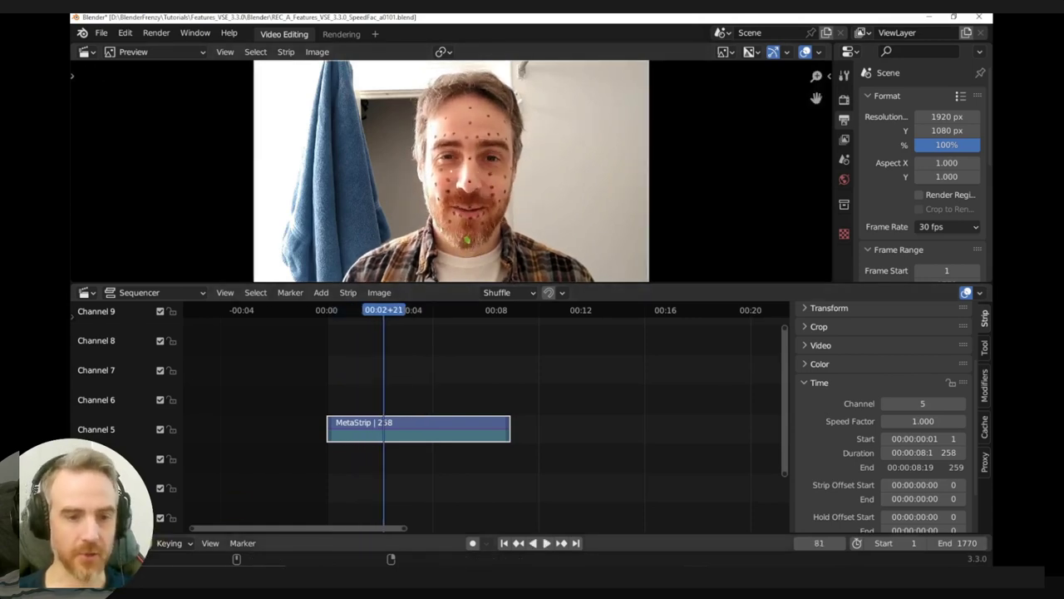
Step: Check the playback sync mode and play the meta strip again from around its middle
{"action": "left_click", "coordinate": [125, 543]}
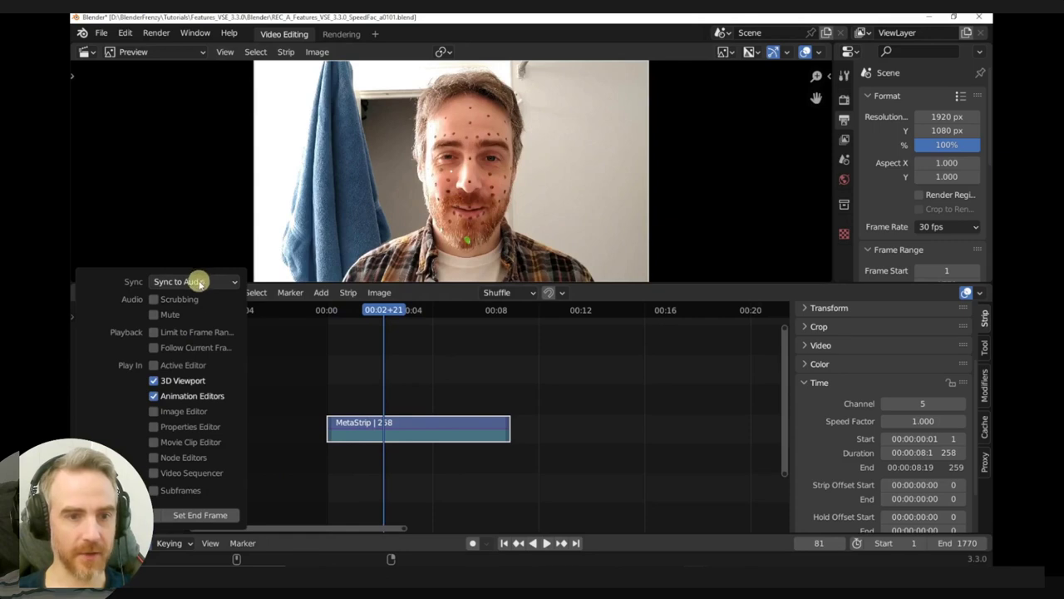
{"action": "key", "text": "space"}
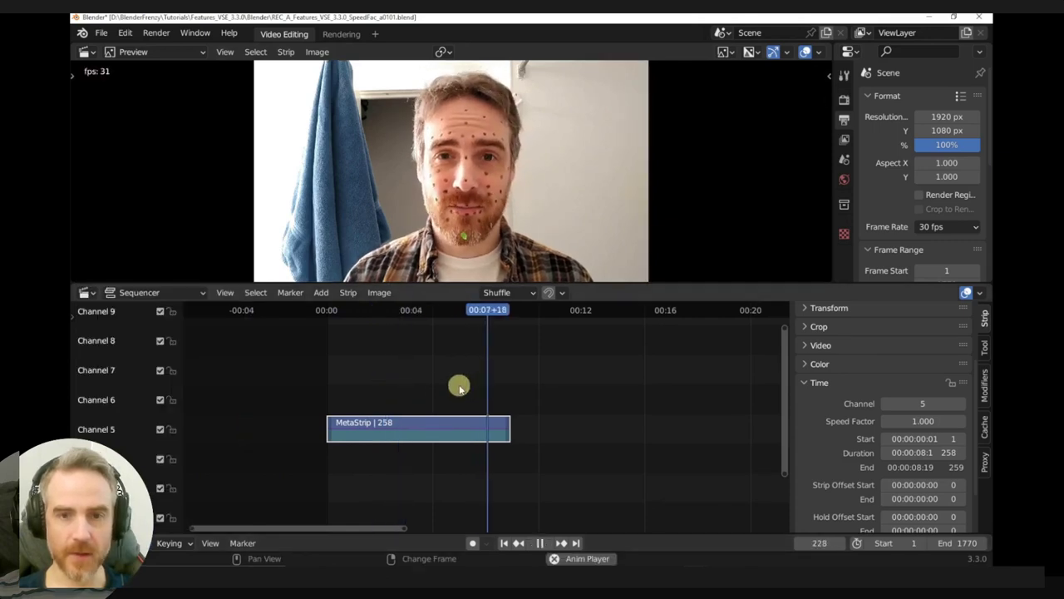
{"action": "left_click", "coordinate": [413, 380]}
{"action": "key", "text": "space"}
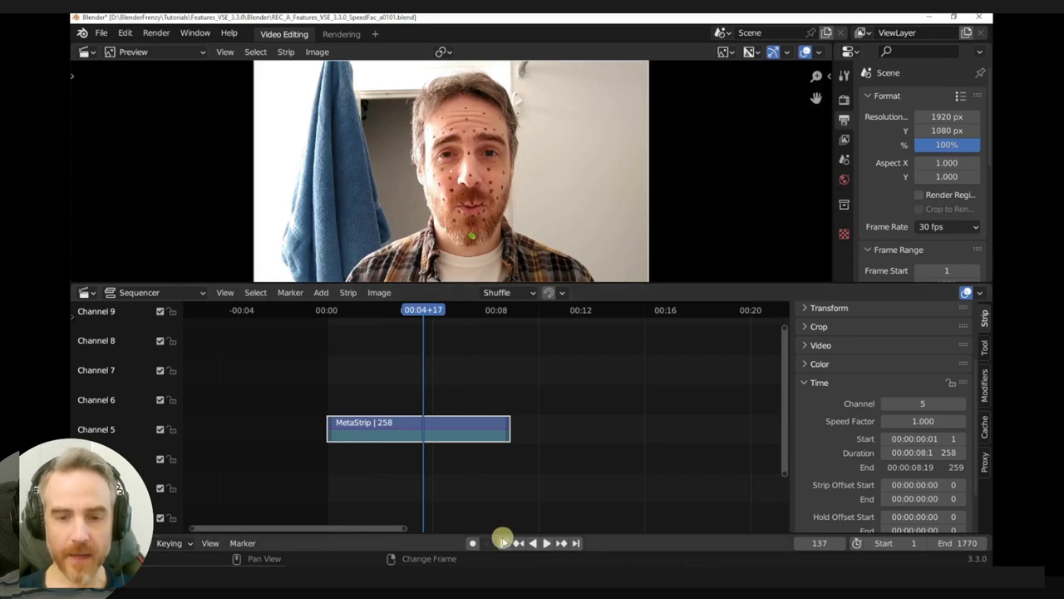
Step: Set the meta strip's Speed Factor to 0.5 and play it from the first frame
{"action": "left_click", "coordinate": [504, 543]}
{"action": "left_click", "coordinate": [916, 420]}
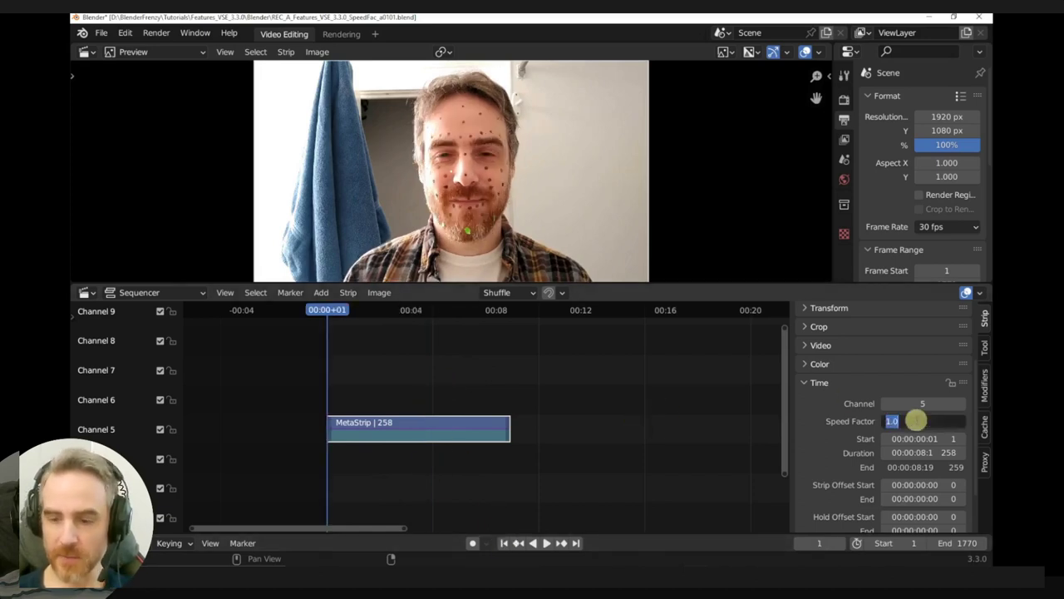
{"action": "type", "text": "0.5"}
{"action": "key", "text": "Return"}
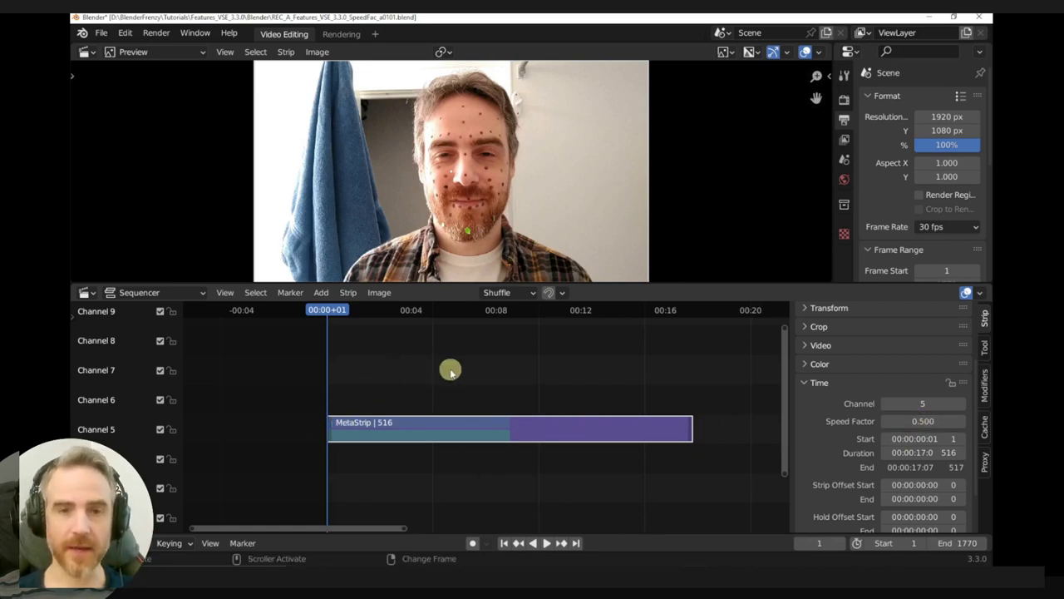
{"action": "key", "text": "space"}
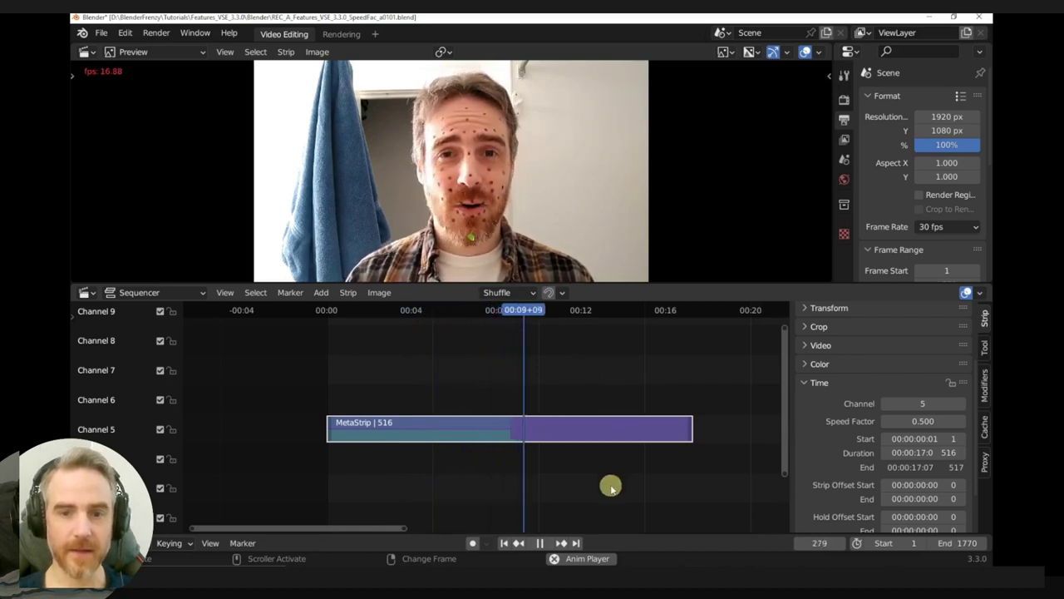
{"action": "key", "text": "space"}
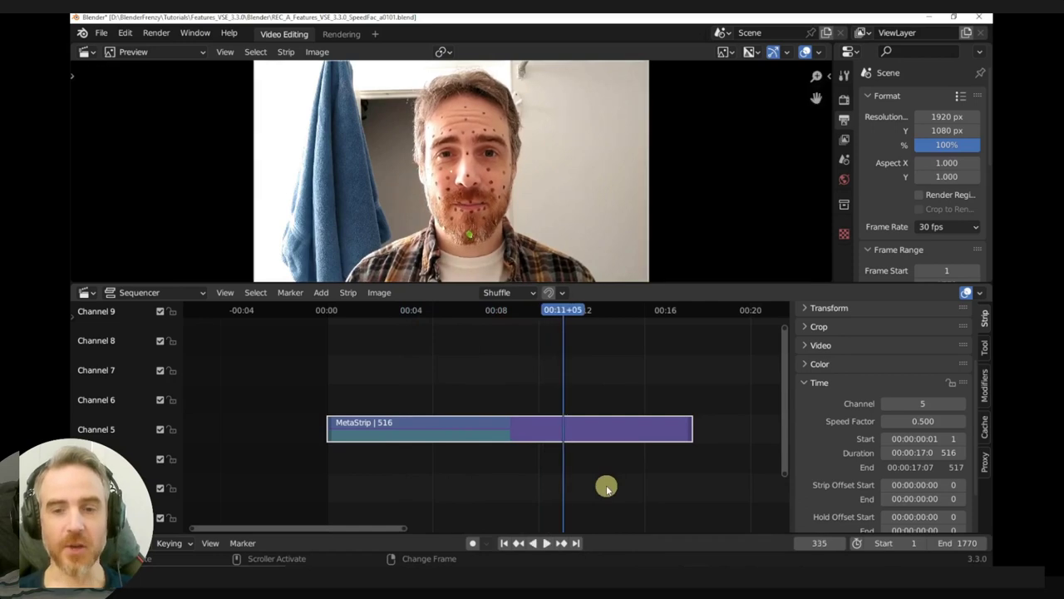
Step: Replay the first half of the slowed meta strip, starting about three seconds in
{"action": "left_click", "coordinate": [394, 366]}
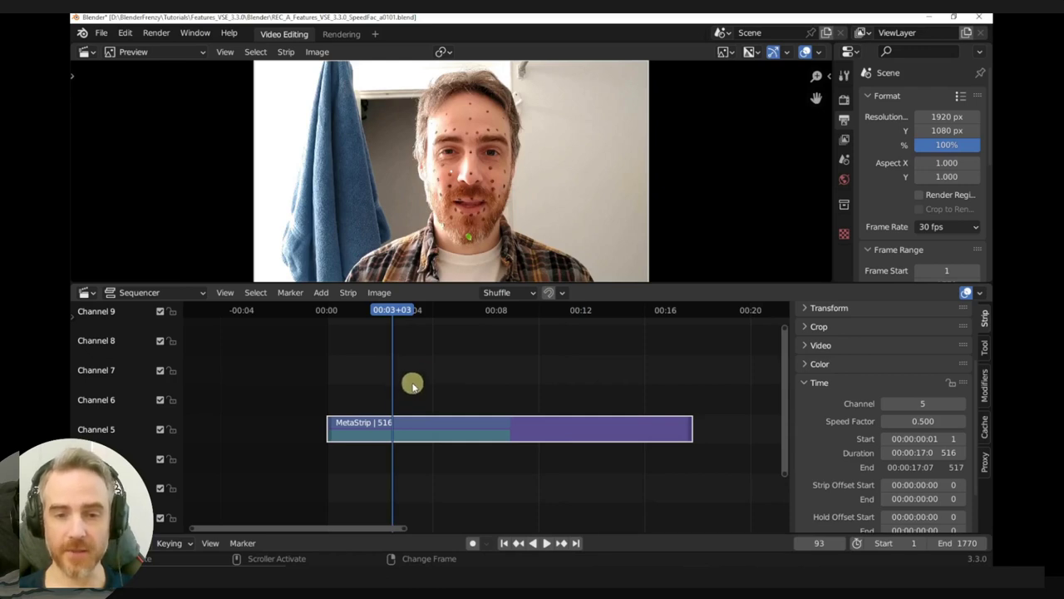
{"action": "key", "text": "space"}
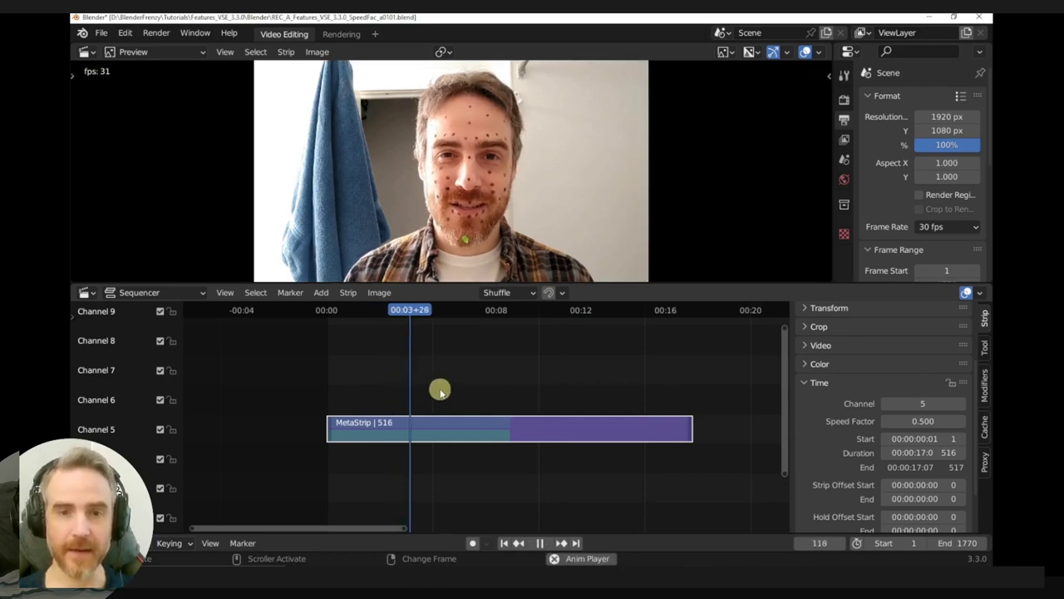
{"action": "key", "text": "space"}
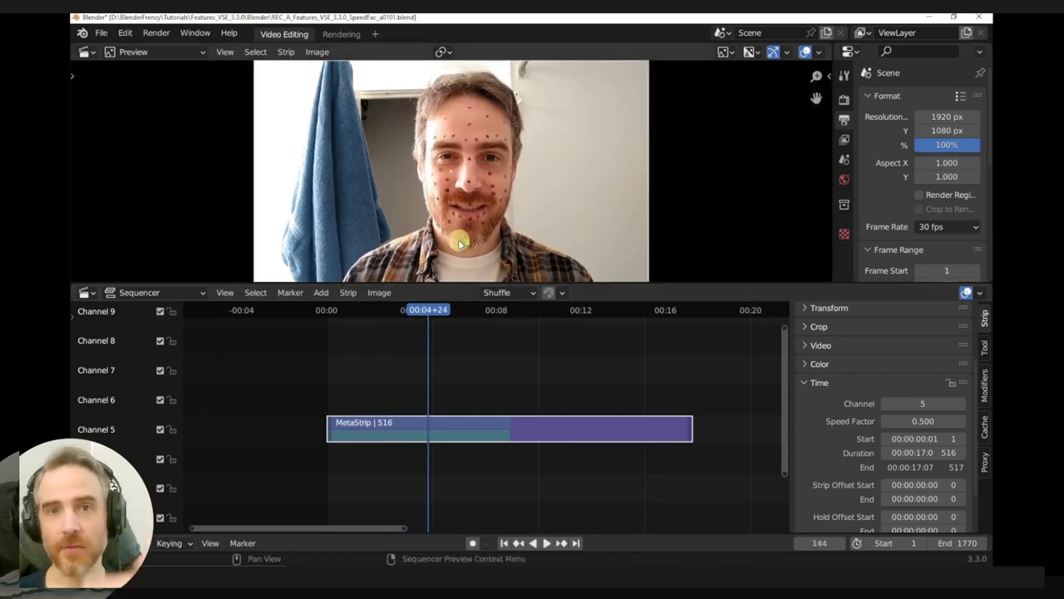
{"action": "key", "text": "space"}
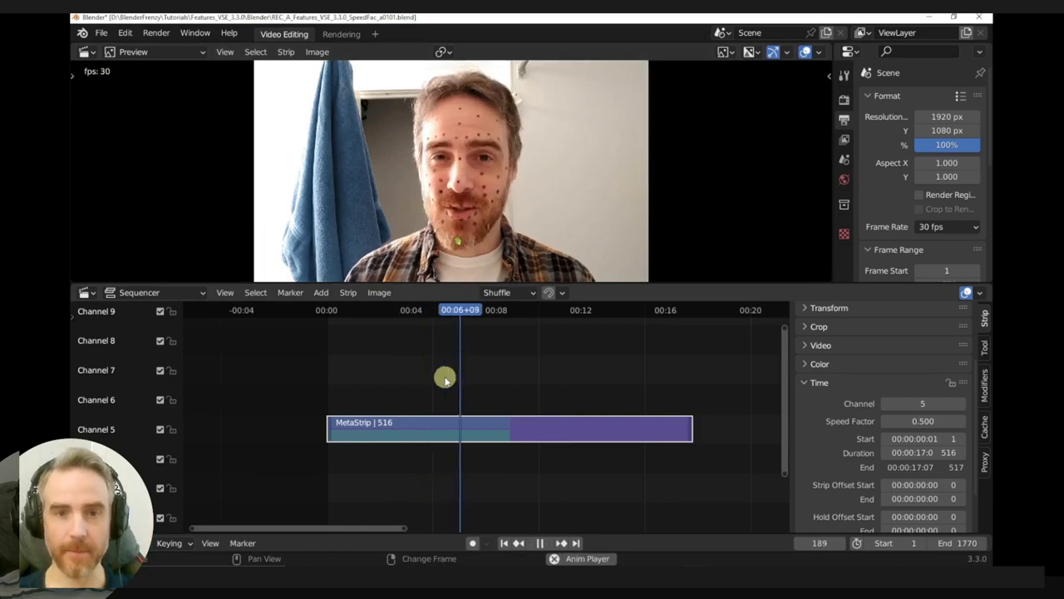
{"action": "key", "text": "space"}
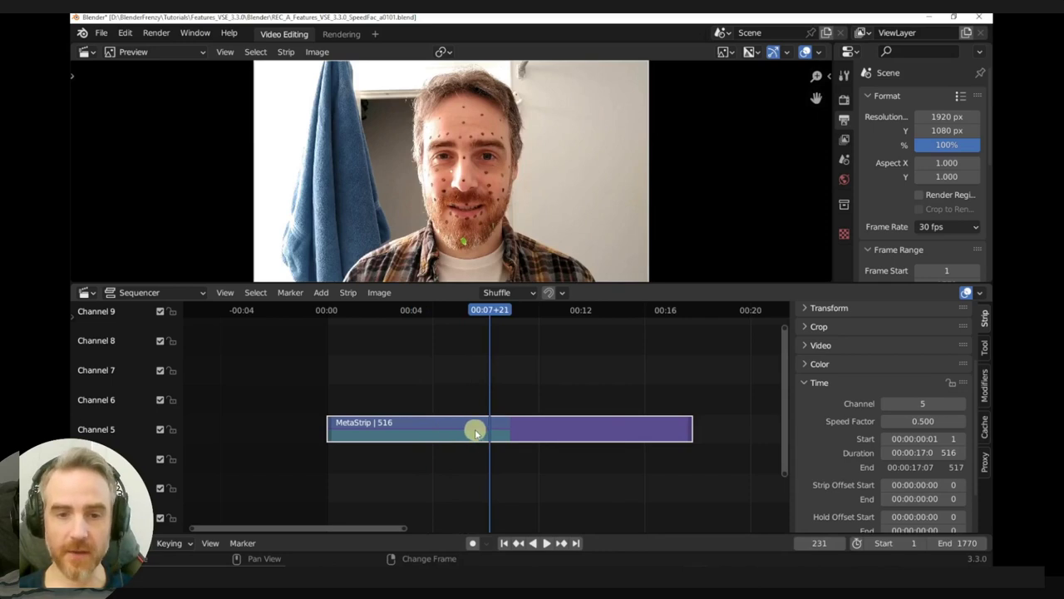
Step: Inspect the strips inside the meta strip, return to the main timeline and scrub to near the slowed strip's end
{"action": "key", "text": "alt+g"}
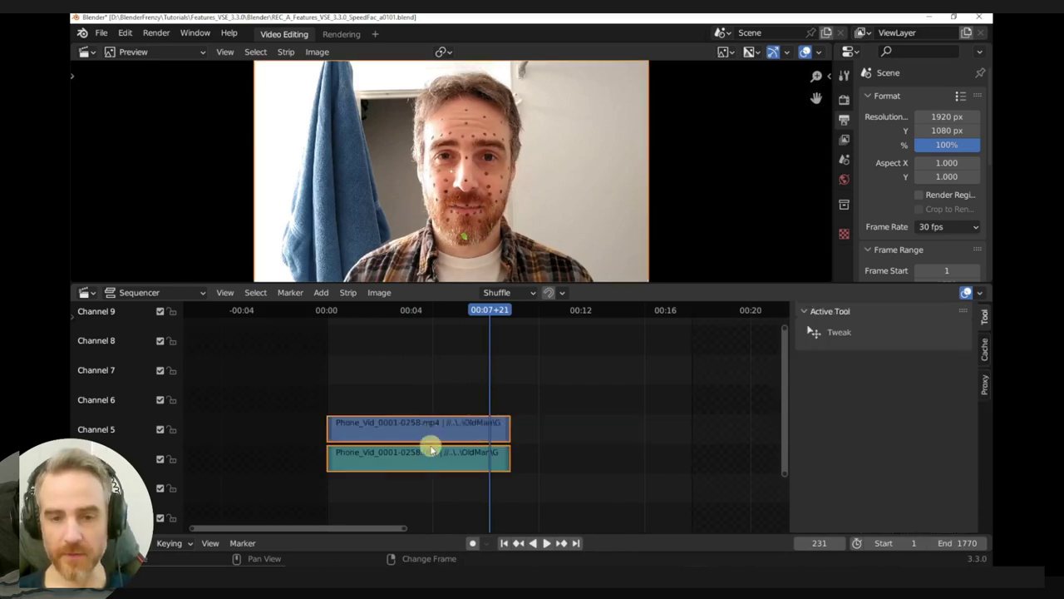
{"action": "key", "text": "ctrl+g"}
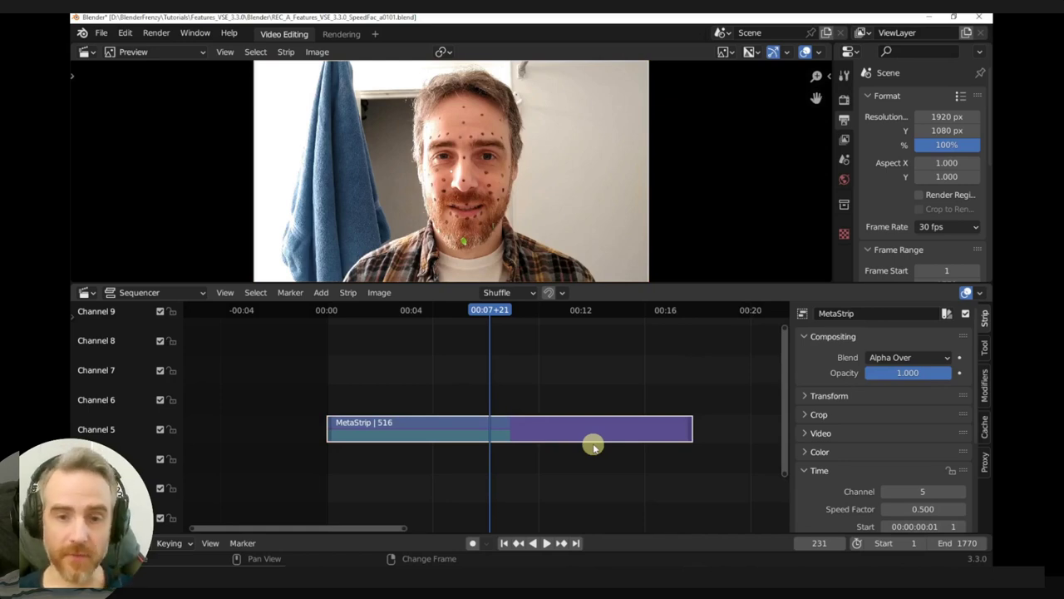
{"action": "key", "text": "space"}
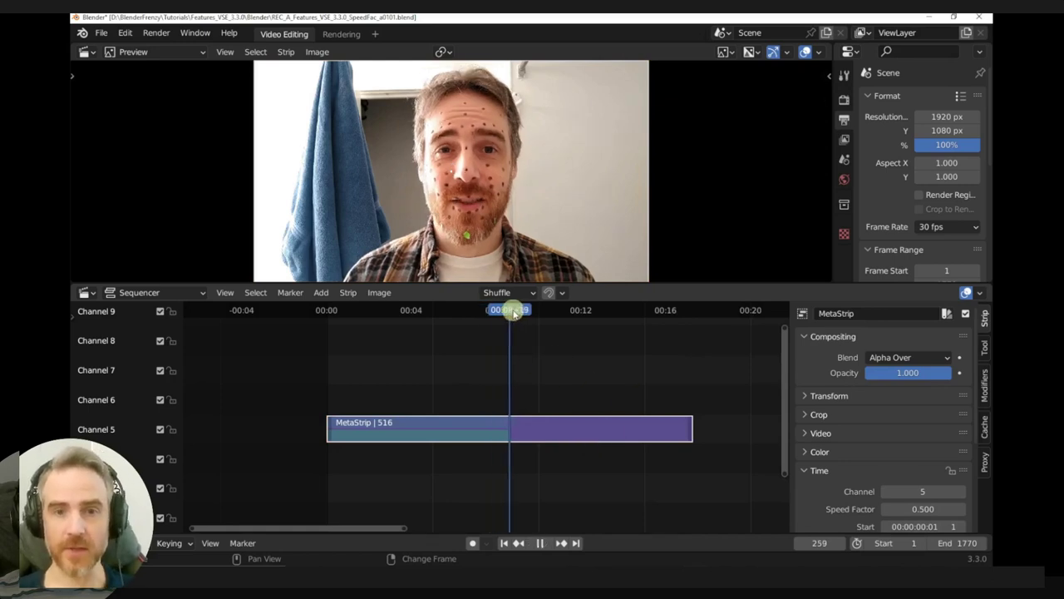
{"action": "left_click_drag", "start_coordinate": [581, 312], "coordinate": [687, 318]}
{"action": "key", "text": "space"}
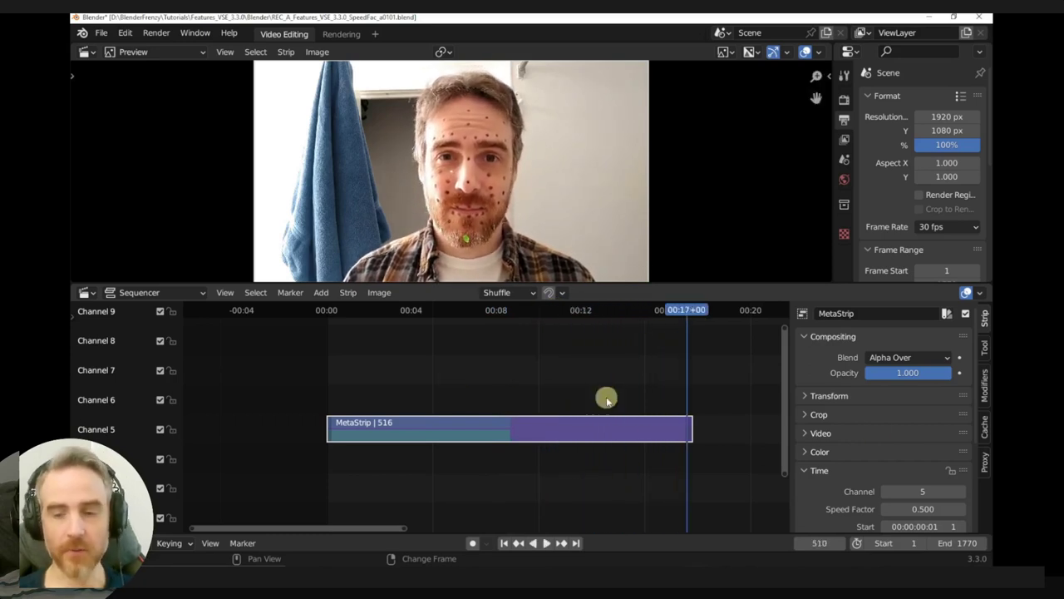
Step: Set the meta strip's Speed Factor to 2 and play it from the first frame
{"action": "left_click", "coordinate": [915, 507]}
{"action": "type", "text": "2"}
{"action": "key", "text": "Return"}
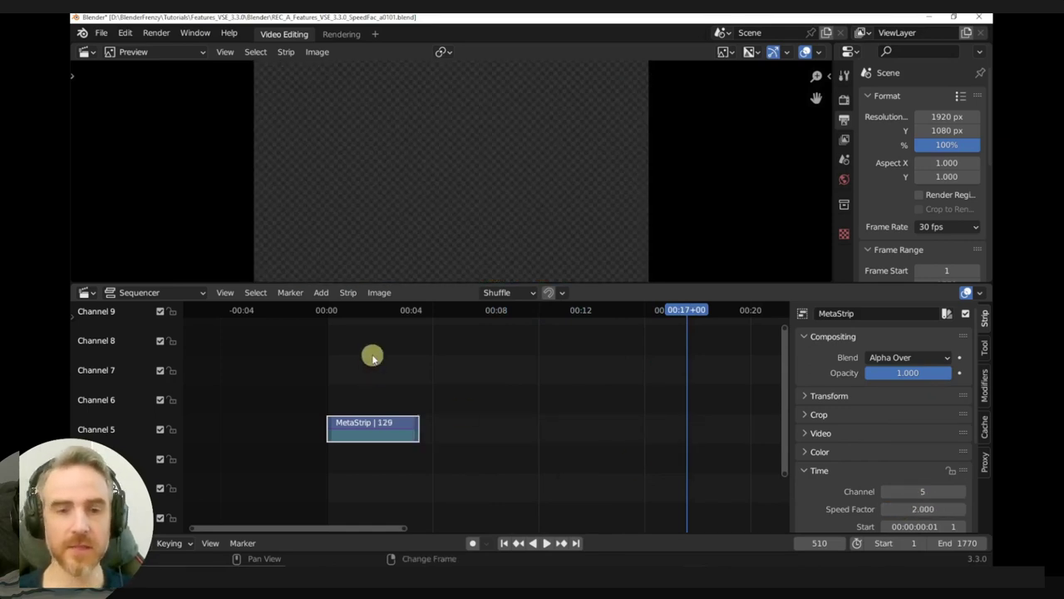
{"action": "left_click", "coordinate": [343, 311]}
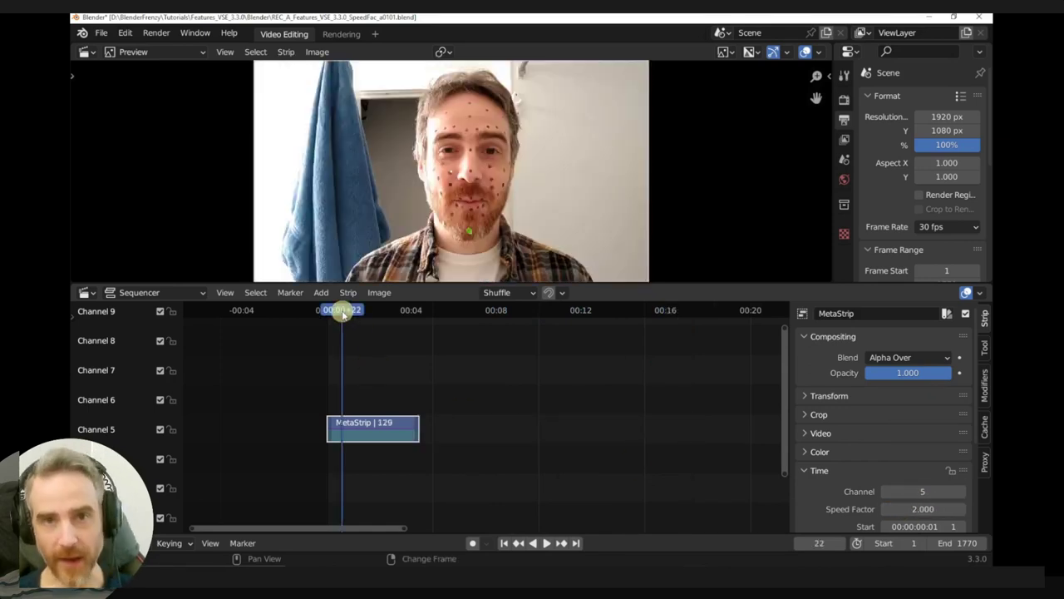
{"action": "key", "text": "shift+Left"}
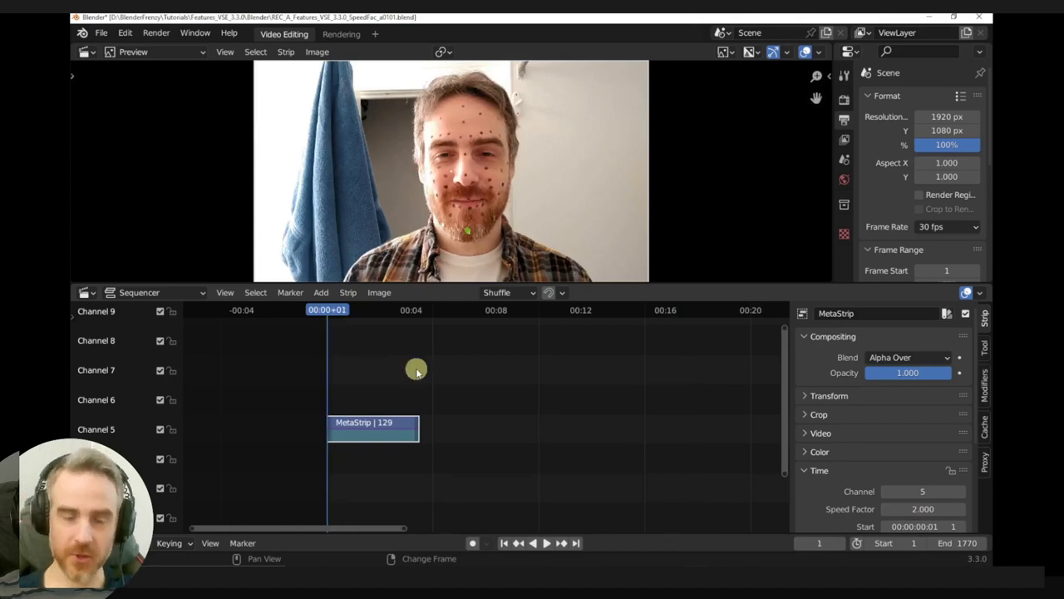
{"action": "key", "text": "space"}
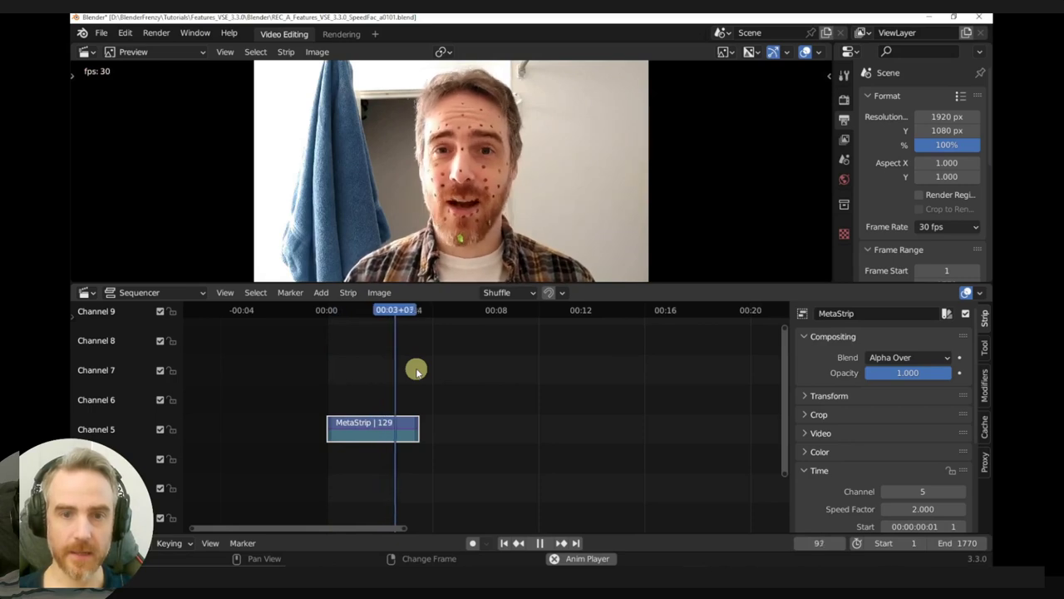
Step: Replay the double-speed meta strip from several points, including the first frame
{"action": "left_click", "coordinate": [361, 367]}
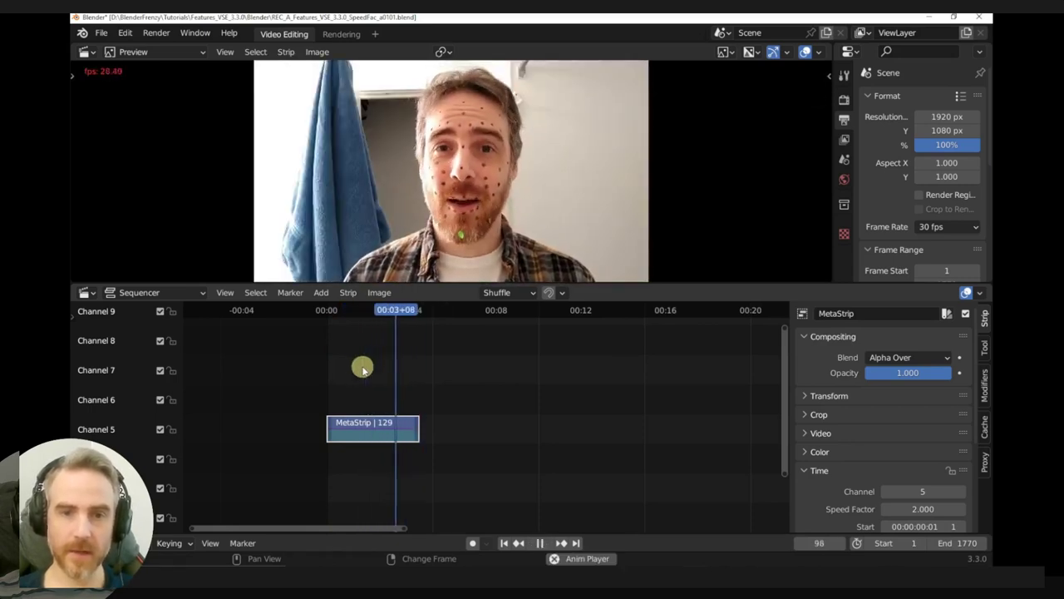
{"action": "left_click", "coordinate": [352, 367]}
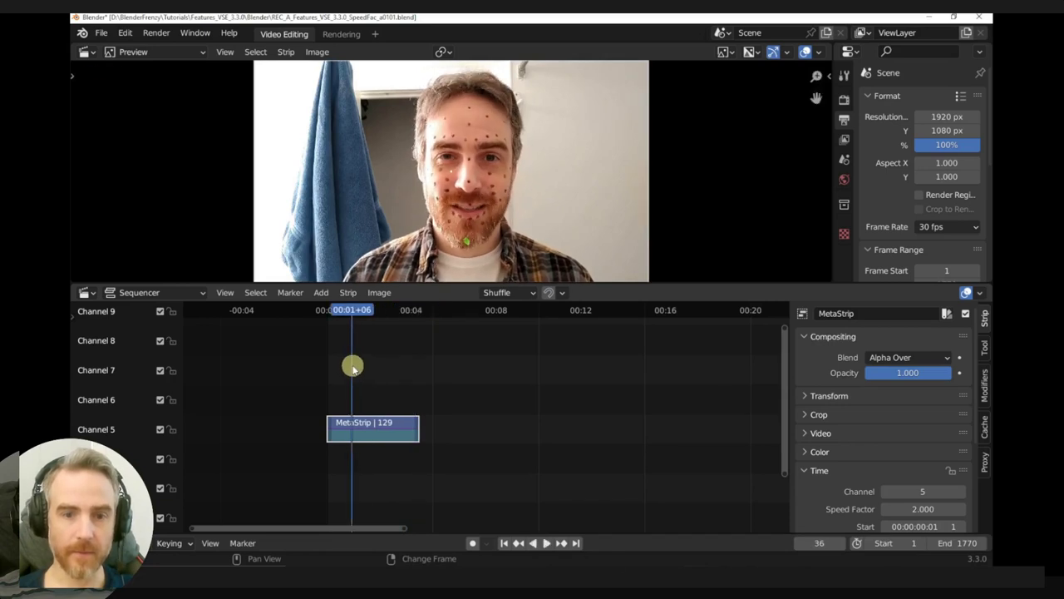
{"action": "key", "text": "space"}
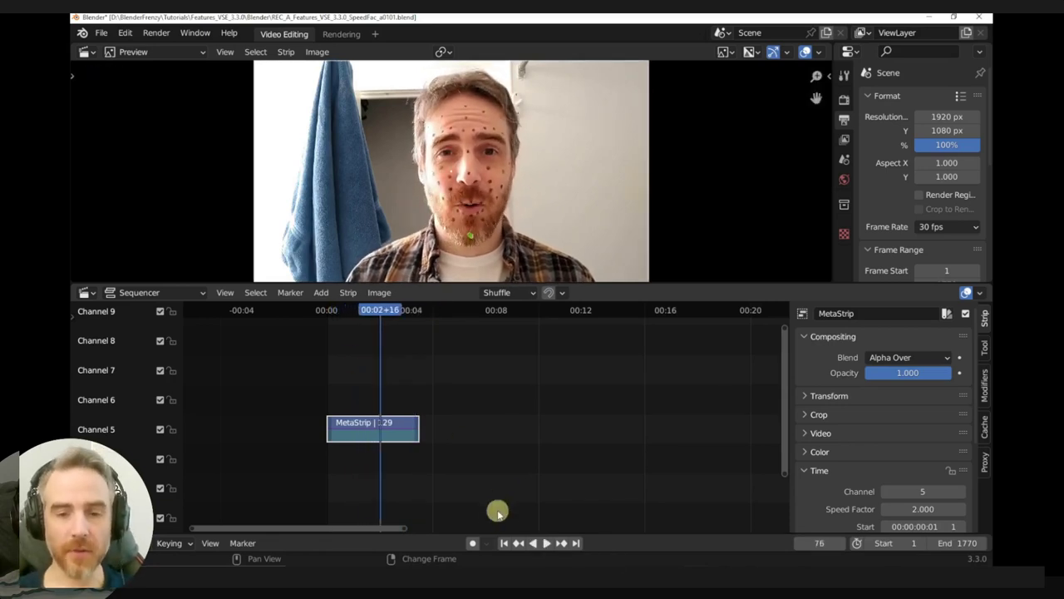
{"action": "left_click", "coordinate": [505, 542]}
{"action": "key", "text": "space"}
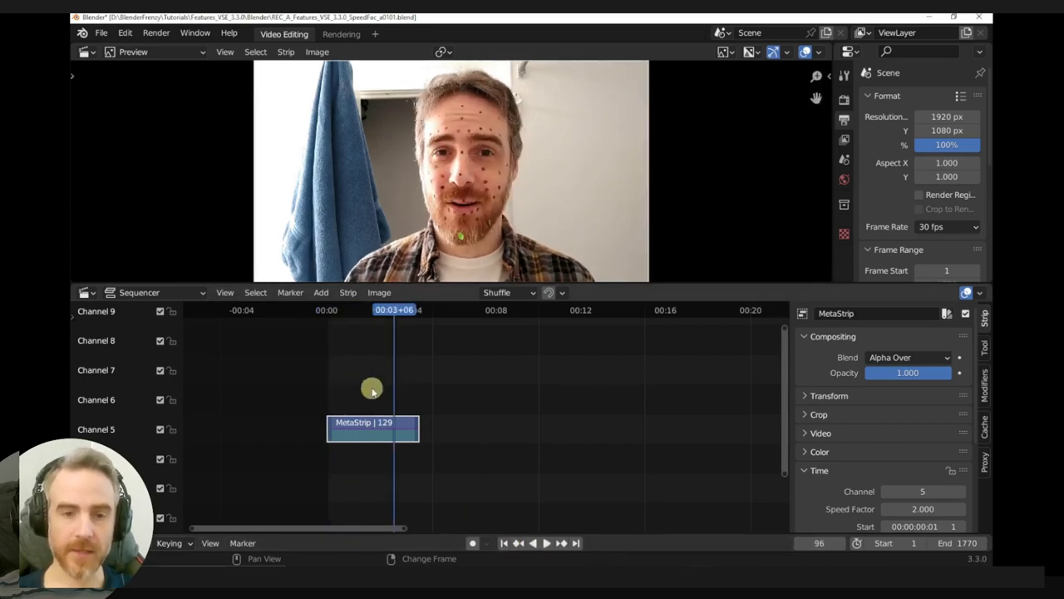
{"action": "right_click", "coordinate": [359, 375]}
{"action": "key", "text": "space"}
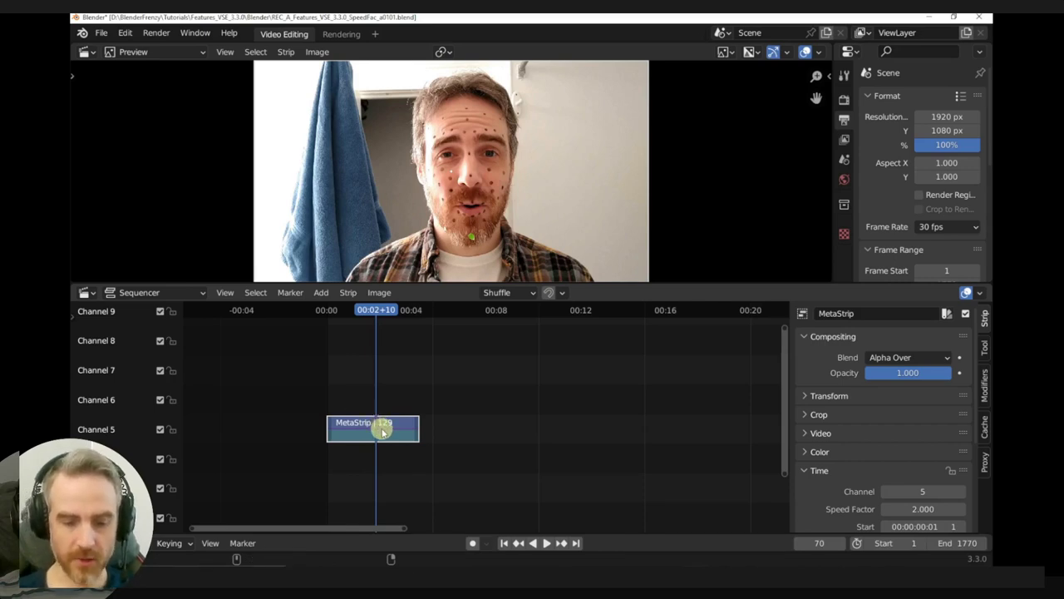
Step: Separate the meta strip into its video and audio strips and set the video strip's Speed Factor to 0.5
{"action": "key", "text": "ctrl+alt+g"}
{"action": "left_click", "coordinate": [436, 435]}
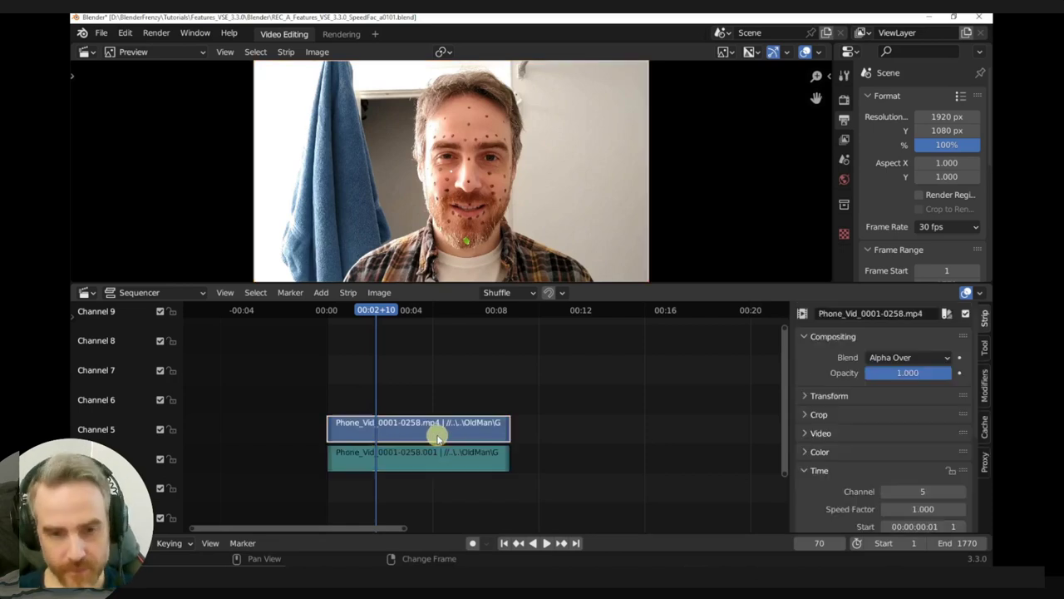
{"action": "scroll", "coordinate": [872, 474], "scroll_direction": "down", "scroll_amount": 4}
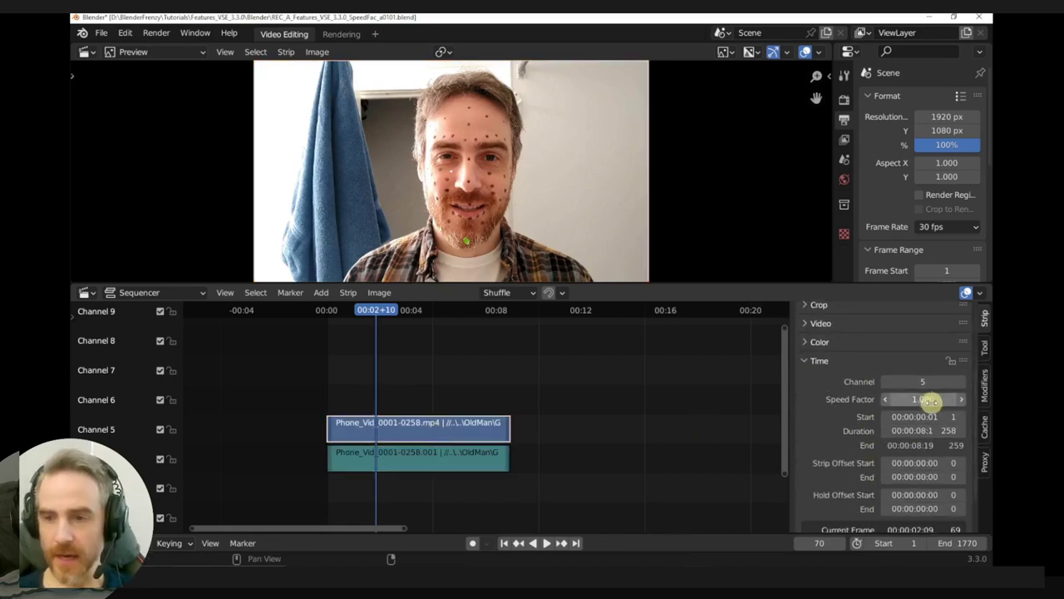
{"action": "left_click", "coordinate": [926, 399]}
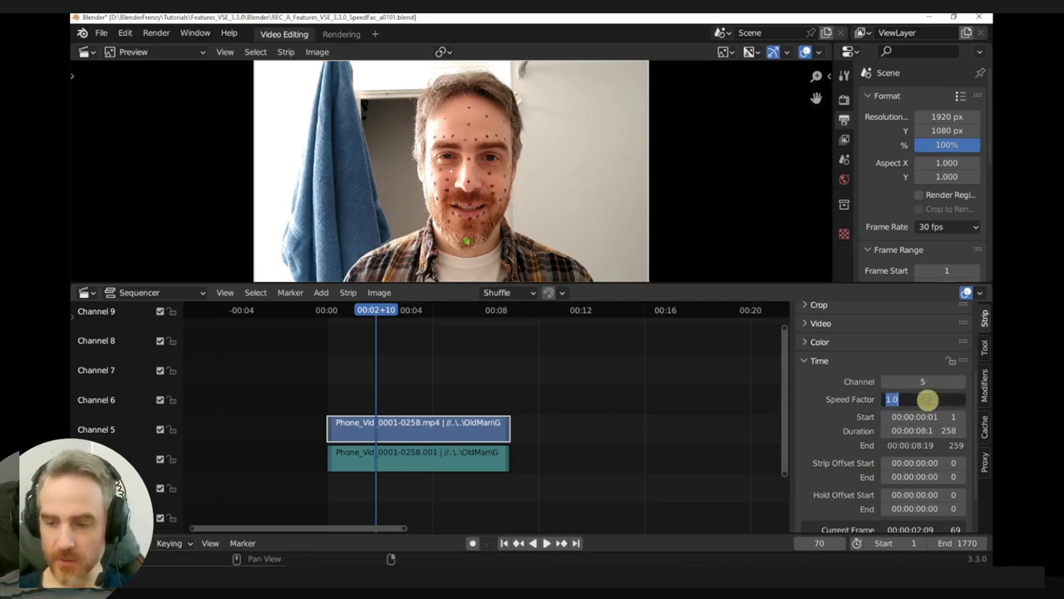
{"action": "type", "text": "0.5"}
{"action": "key", "text": "Return"}
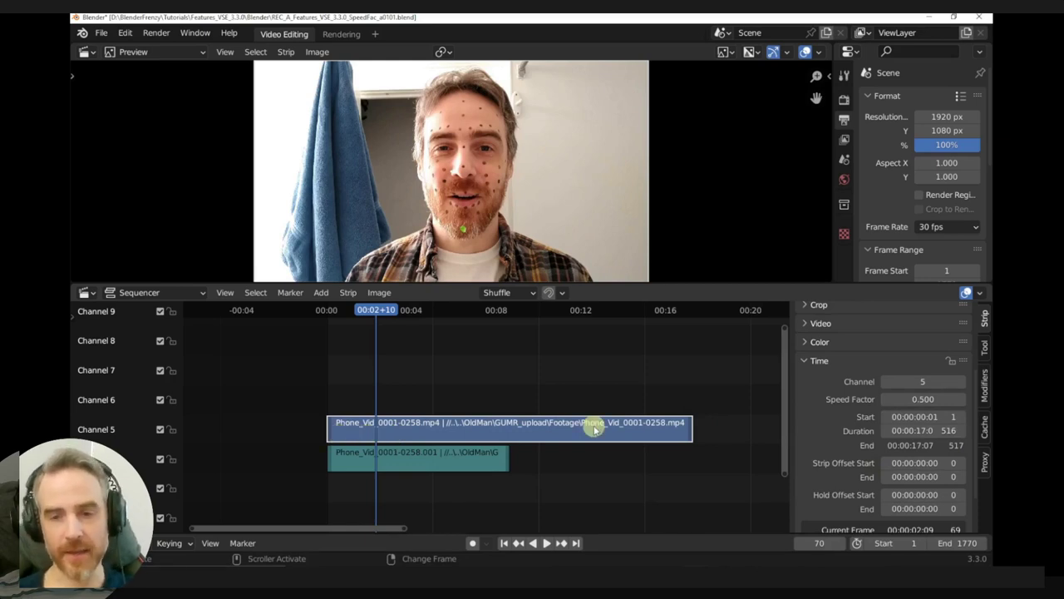
Step: Extend the end of the channel 5 video strip by 150 frames and scrub across the extended part
{"action": "scroll", "coordinate": [706, 427], "scroll_direction": "down", "scroll_amount": 3, "text": "ctrl"}
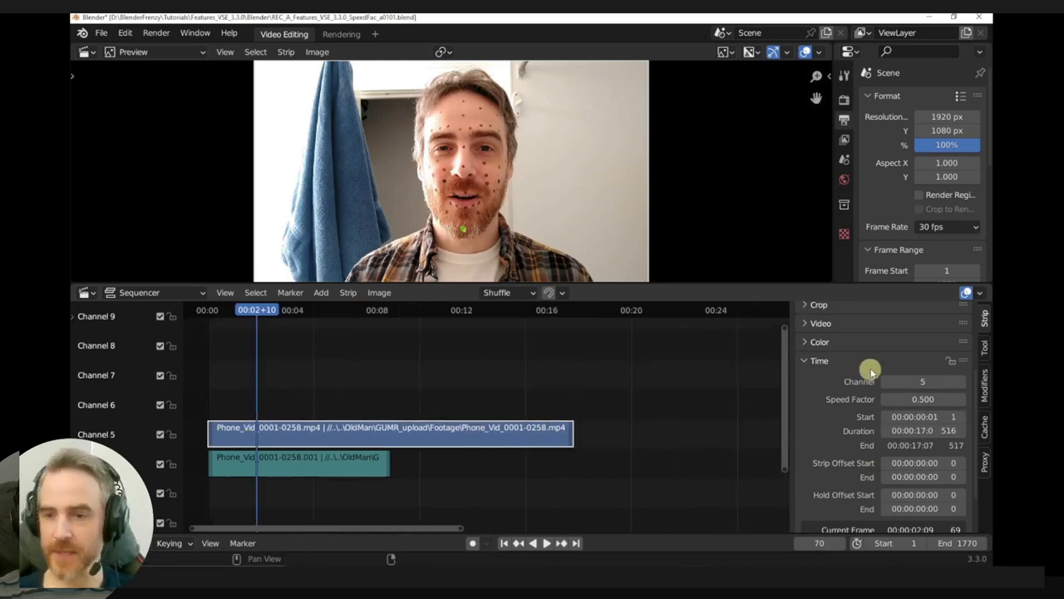
{"action": "left_click", "coordinate": [571, 433]}
{"action": "left_click_drag", "start_coordinate": [571, 433], "coordinate": [680, 434]}
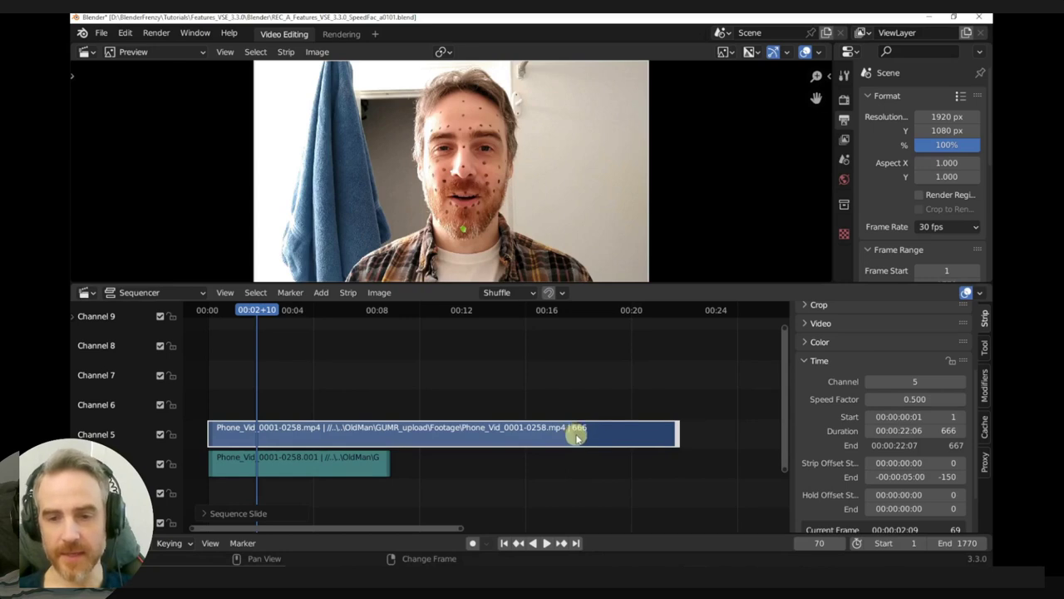
{"action": "left_click_drag", "start_coordinate": [573, 392], "coordinate": [637, 392]}
{"action": "key", "text": "space"}
{"action": "key", "text": "Escape"}
Step: Set the channel 4 audio strip's Speed Factor to 0.5 and extend its end to a duration of about 515 frames
{"action": "left_click", "coordinate": [343, 468]}
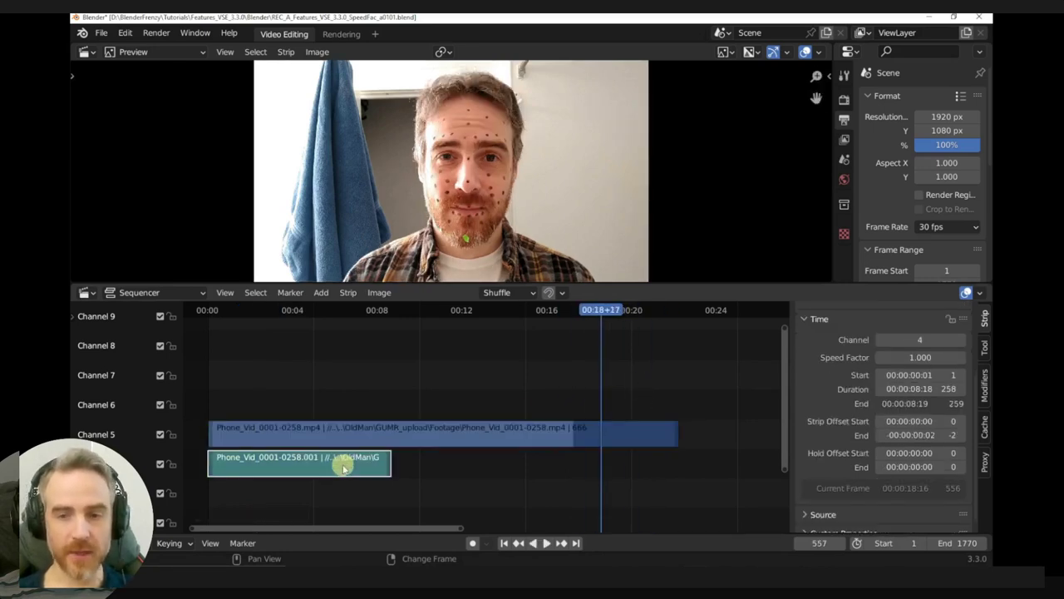
{"action": "left_click", "coordinate": [888, 357]}
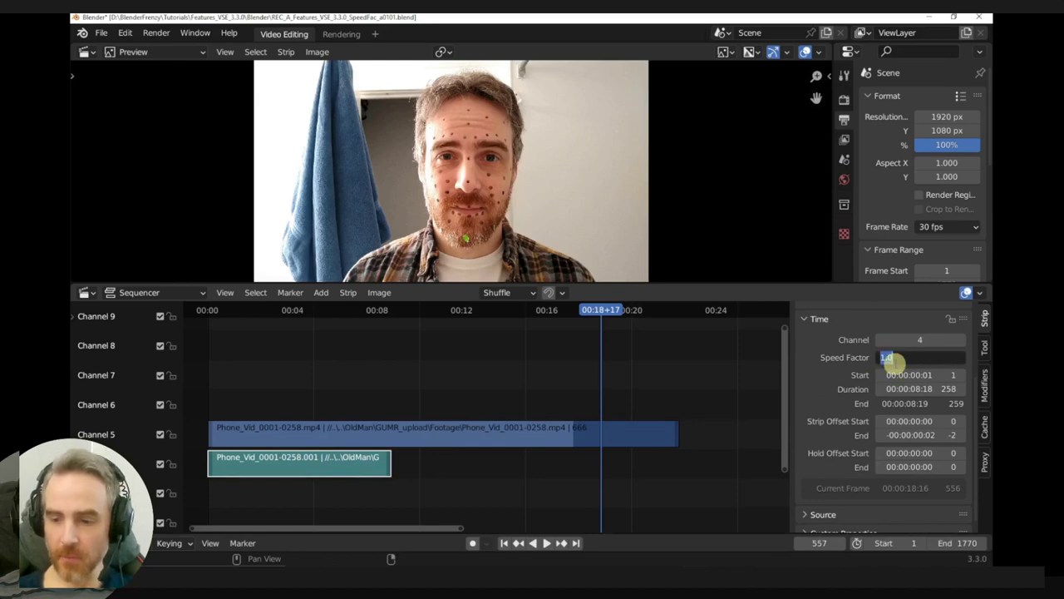
{"action": "type", "text": "0.5"}
{"action": "key", "text": "Return"}
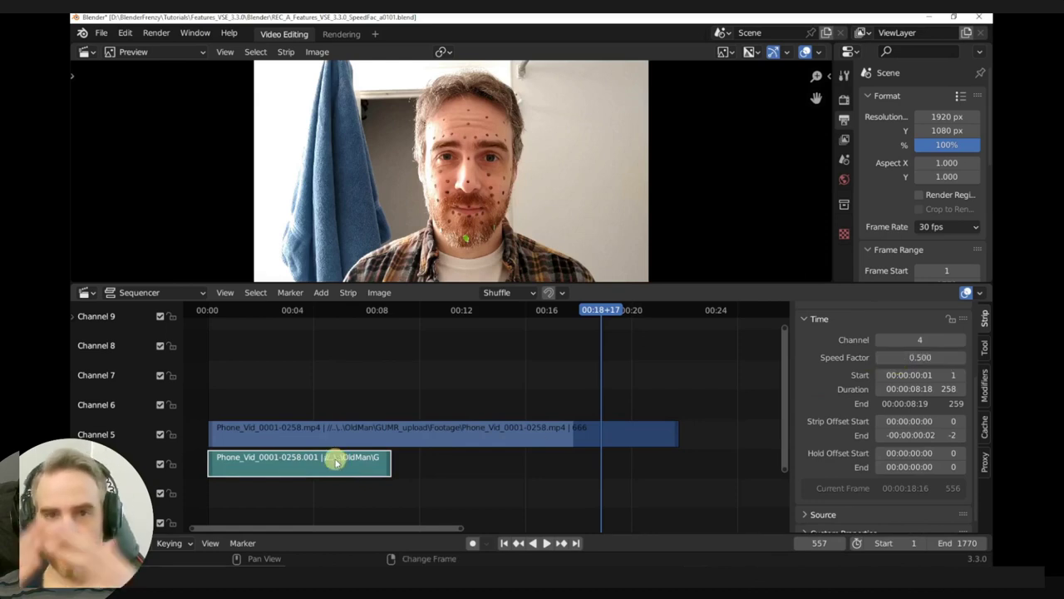
{"action": "left_click_drag", "start_coordinate": [389, 463], "coordinate": [568, 466]}
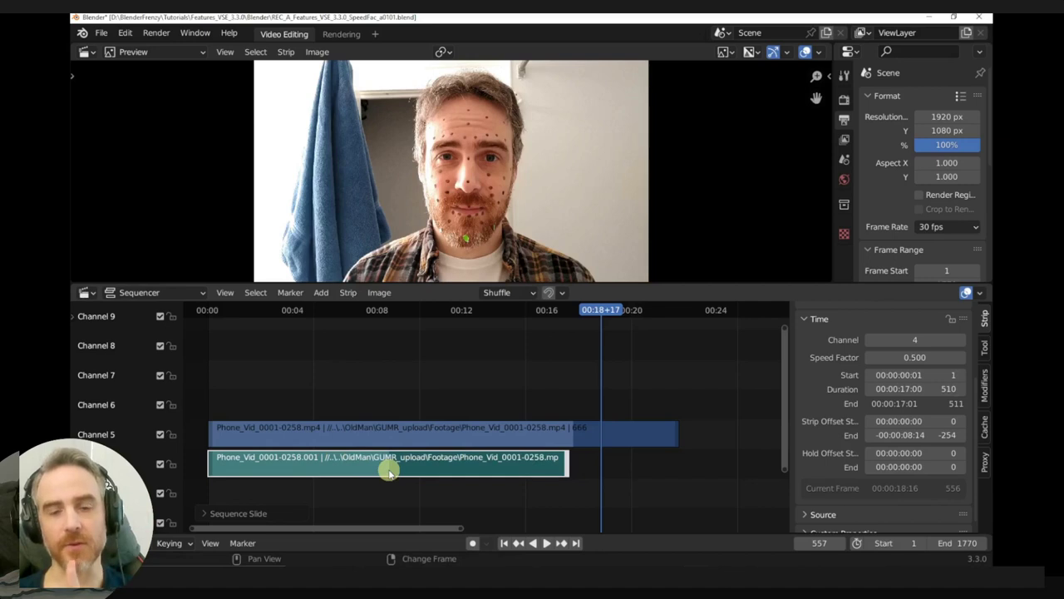
{"action": "left_click_drag", "start_coordinate": [569, 466], "coordinate": [574, 464]}
Step: Play the slowed video and audio strips from partway through and again from the first frame
{"action": "left_click", "coordinate": [364, 371]}
{"action": "key", "text": "space"}
{"action": "key", "text": "space"}
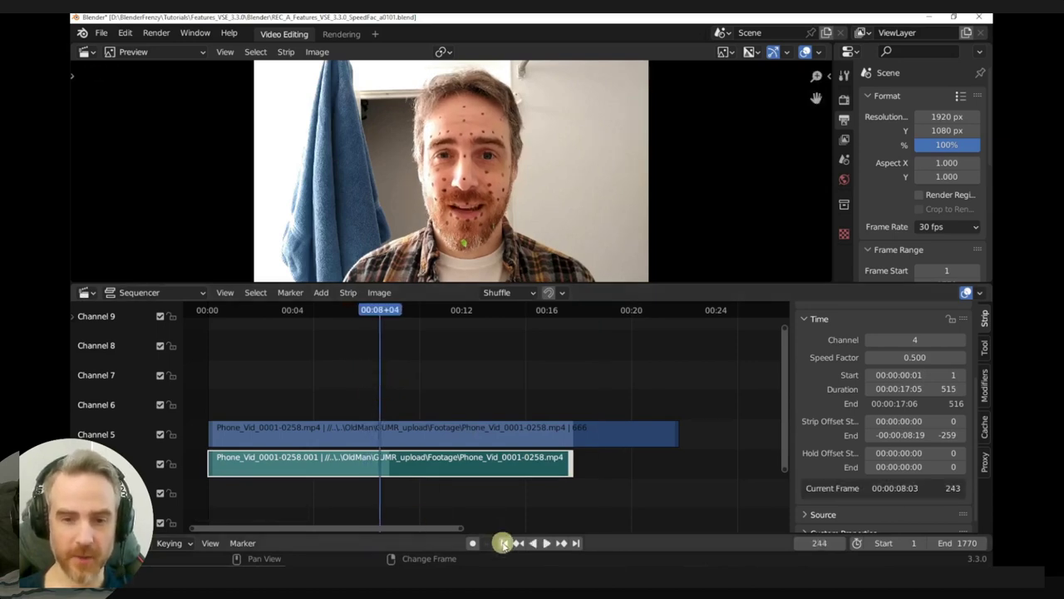
{"action": "left_click", "coordinate": [504, 542]}
{"action": "key", "text": "space"}
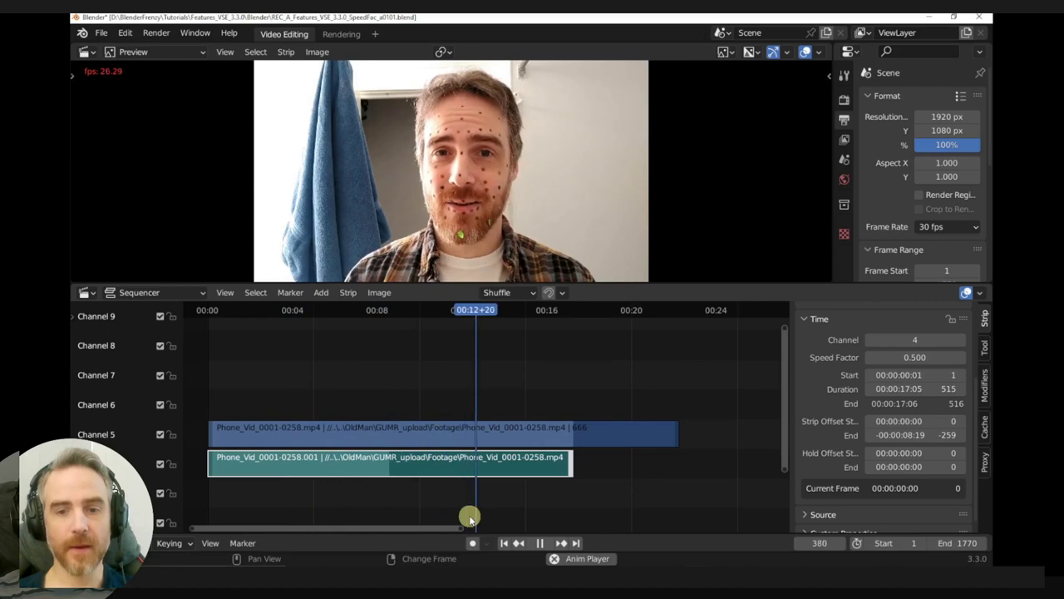
{"action": "key", "text": "space"}
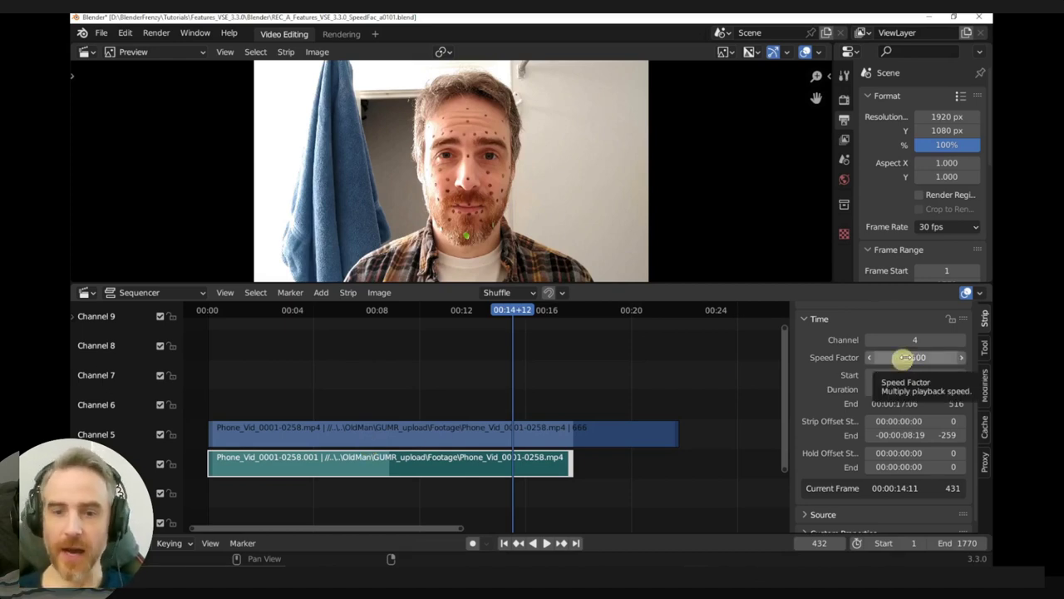
Step: Undo the end extensions of the video strip in channel 5 and the audio strip in channel 4
{"action": "left_click", "coordinate": [453, 432]}
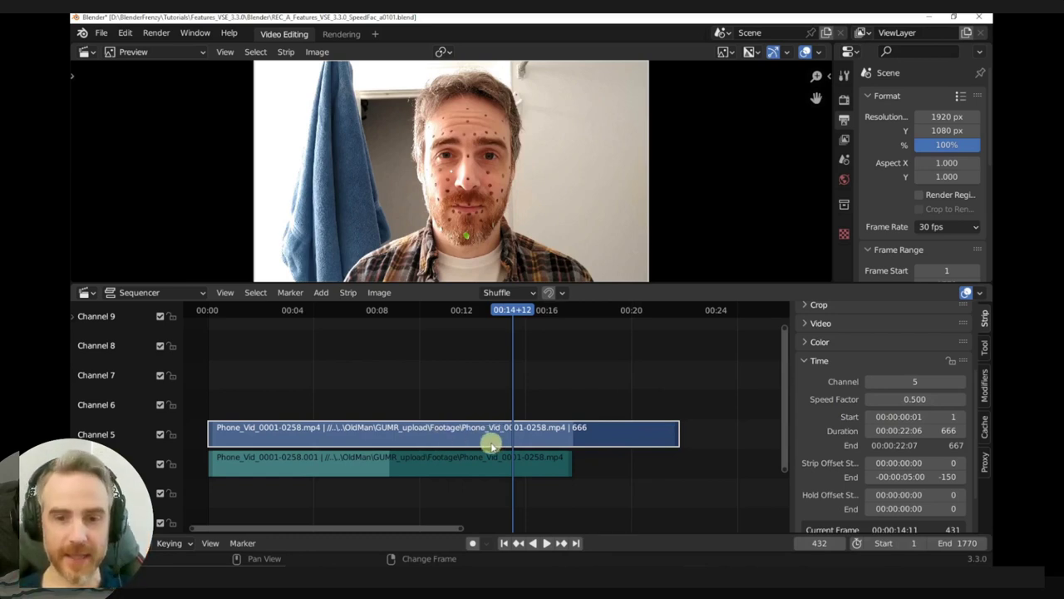
{"action": "key", "text": "ctrl+z"}
{"action": "key", "text": "ctrl+z"}
{"action": "key", "text": "ctrl+z"}
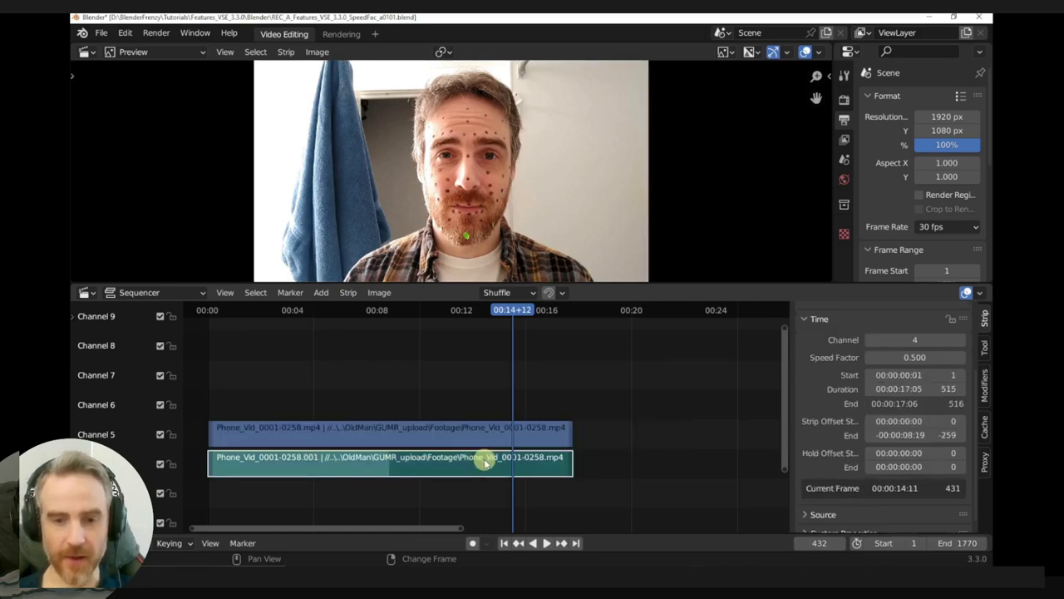
Step: Set the Speed Factor of both the channel 5 video strip and the channel 4 audio strip to 1
{"action": "left_click", "coordinate": [471, 442]}
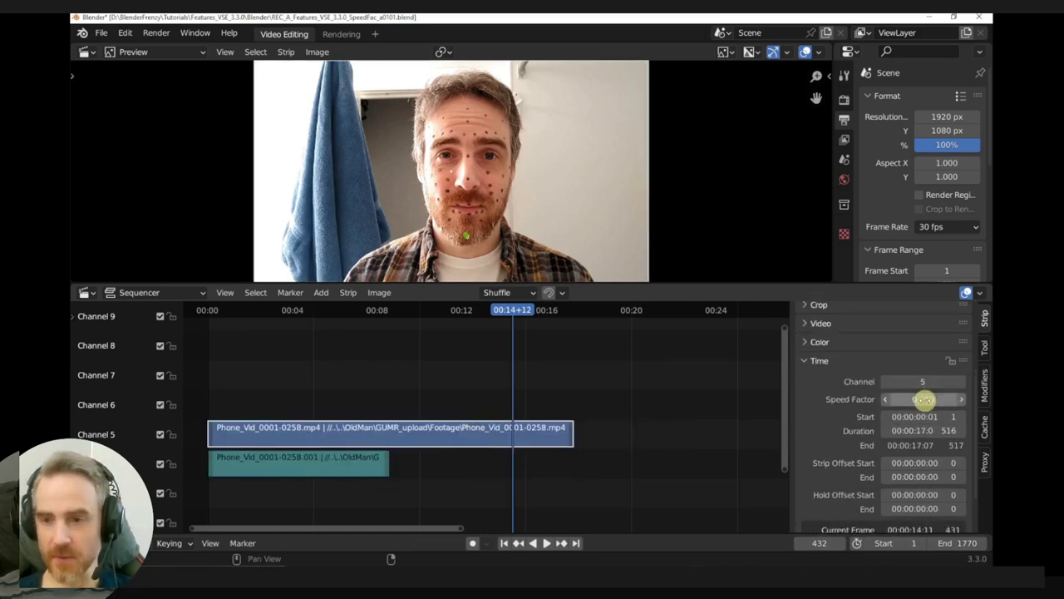
{"action": "left_click", "coordinate": [924, 400]}
{"action": "type", "text": "1"}
{"action": "key", "text": "Return"}
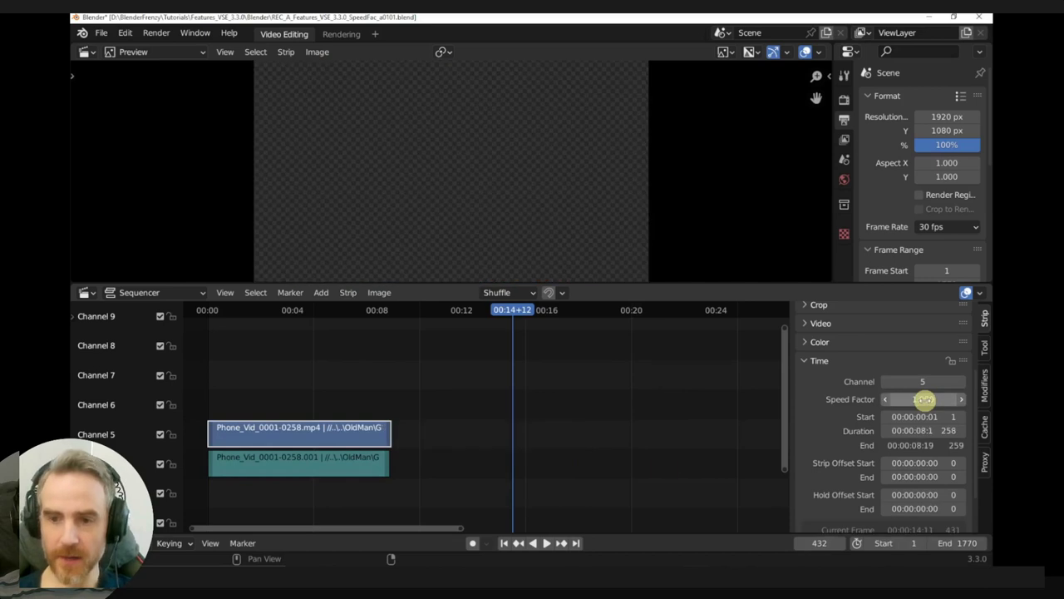
{"action": "left_click", "coordinate": [347, 466]}
{"action": "left_click", "coordinate": [940, 358]}
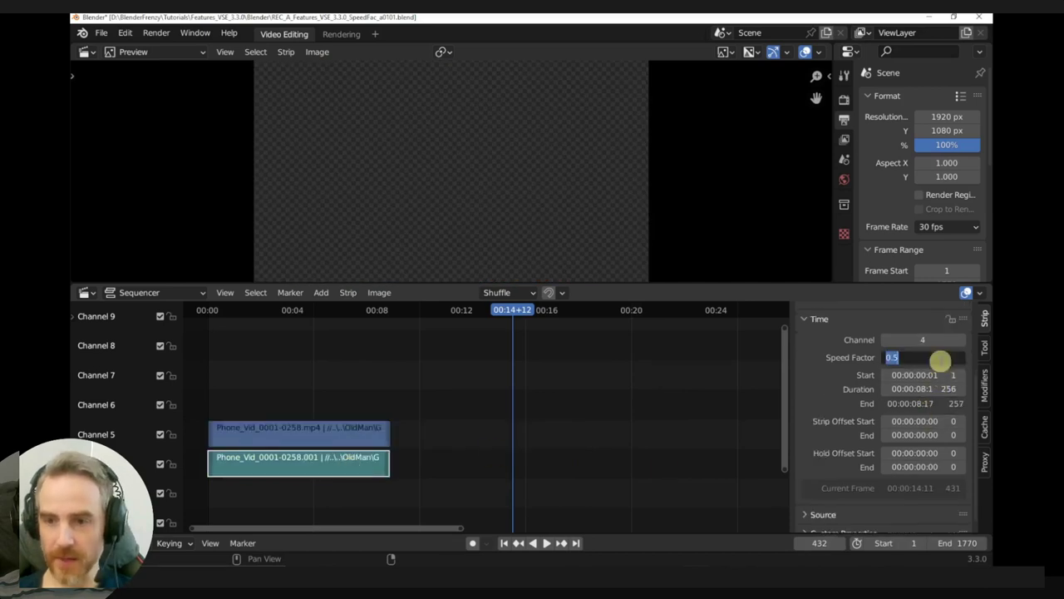
{"action": "type", "text": "1"}
{"action": "key", "text": "Return"}
Step: Play the normal-speed video and audio strips from around the two-second mark
{"action": "left_click", "coordinate": [265, 392]}
{"action": "key", "text": "space"}
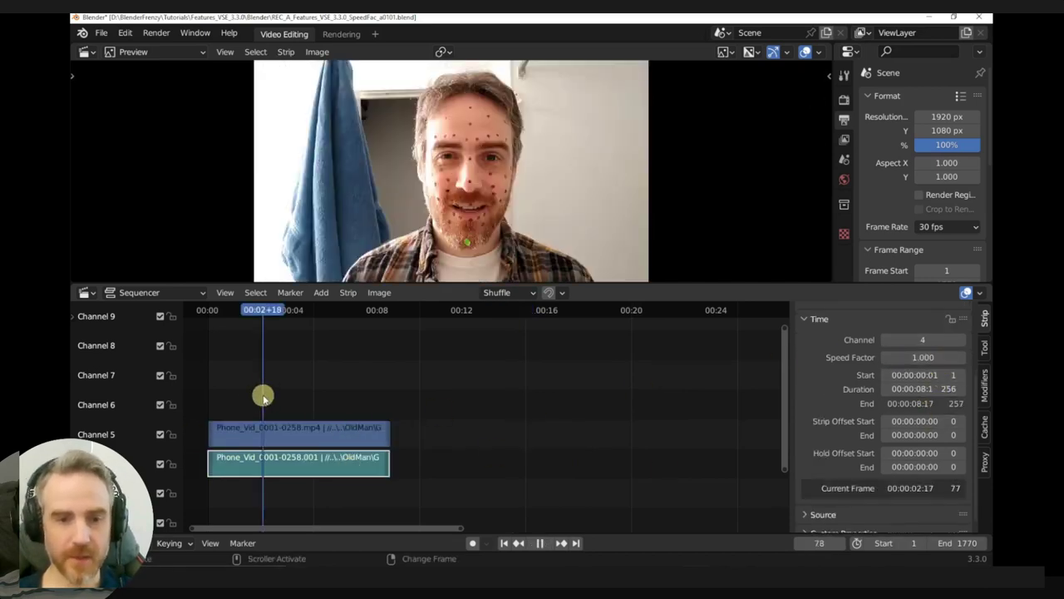
{"action": "scroll", "coordinate": [380, 383], "scroll_direction": "left", "scroll_amount": 5, "text": "ctrl"}
{"action": "key", "text": "space"}
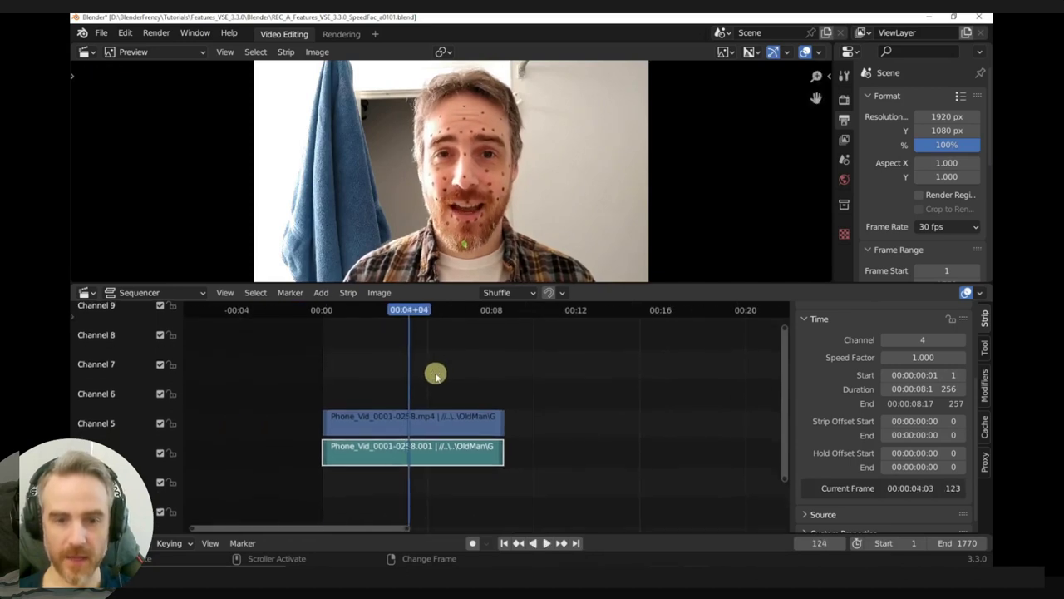
Step: Group the video and audio strips into a meta strip and set its Speed Factor to 0.5
{"action": "left_click_drag", "start_coordinate": [435, 372], "coordinate": [556, 509]}
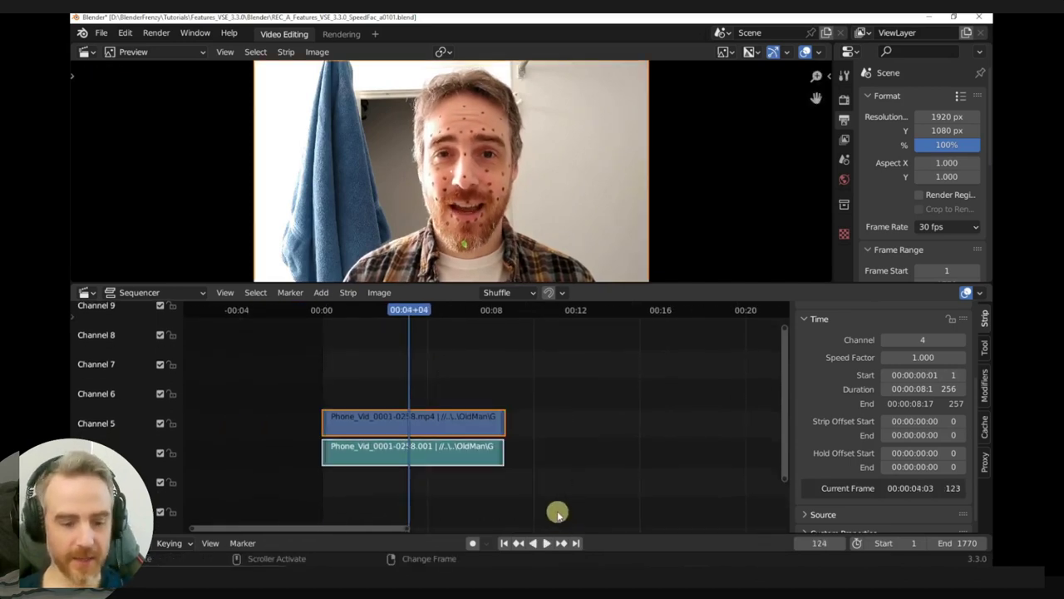
{"action": "key", "text": "ctrl+g"}
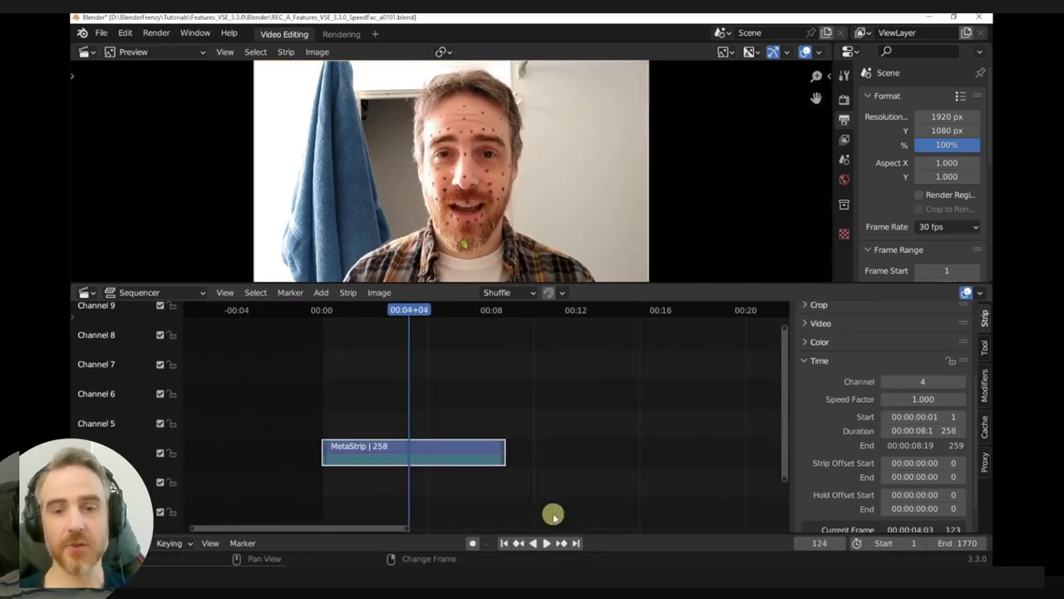
{"action": "double_click", "coordinate": [908, 398]}
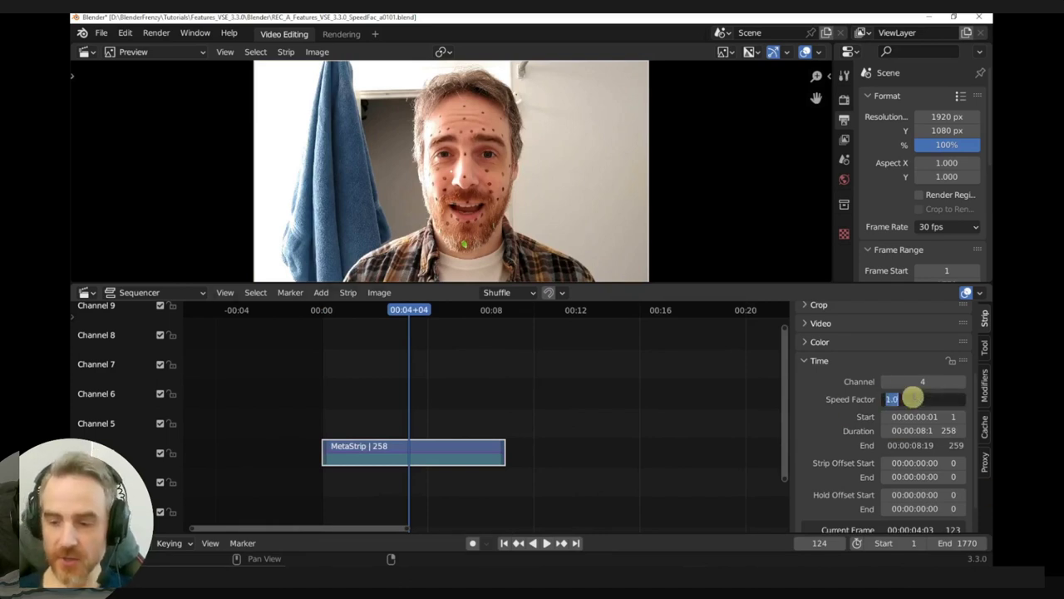
{"action": "type", "text": "0.5"}
{"action": "key", "text": "Return"}
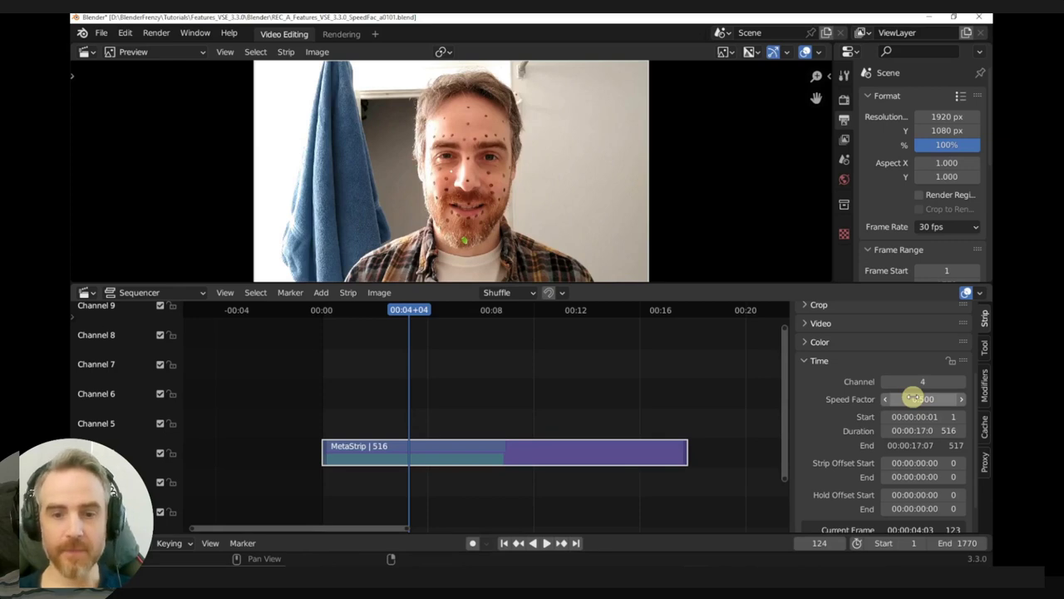
Step: Play the half-speed meta strip from the first frame to around the ten-second mark
{"action": "left_click", "coordinate": [503, 533]}
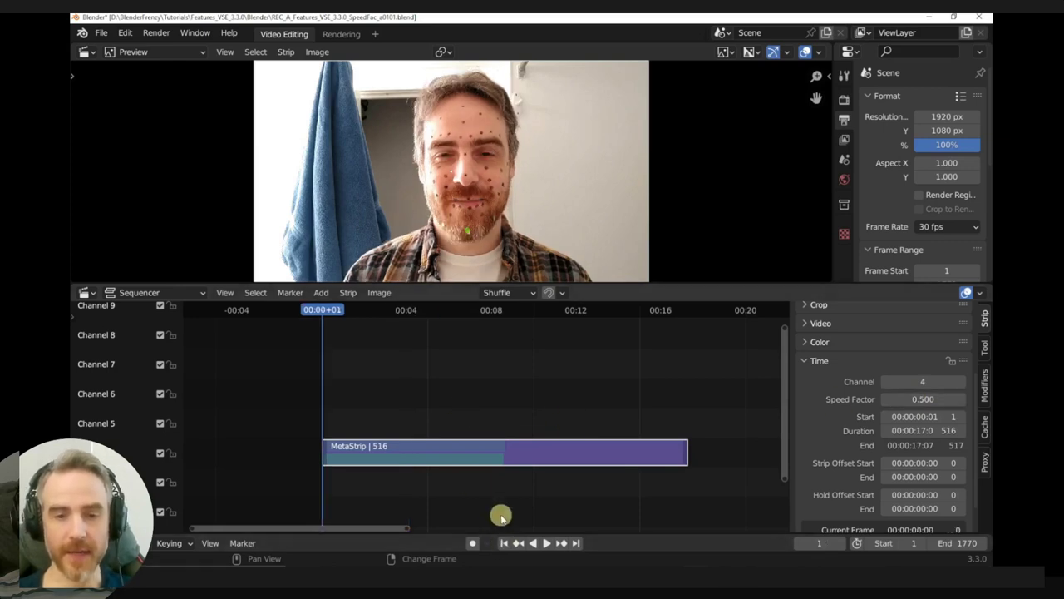
{"action": "key", "text": "space"}
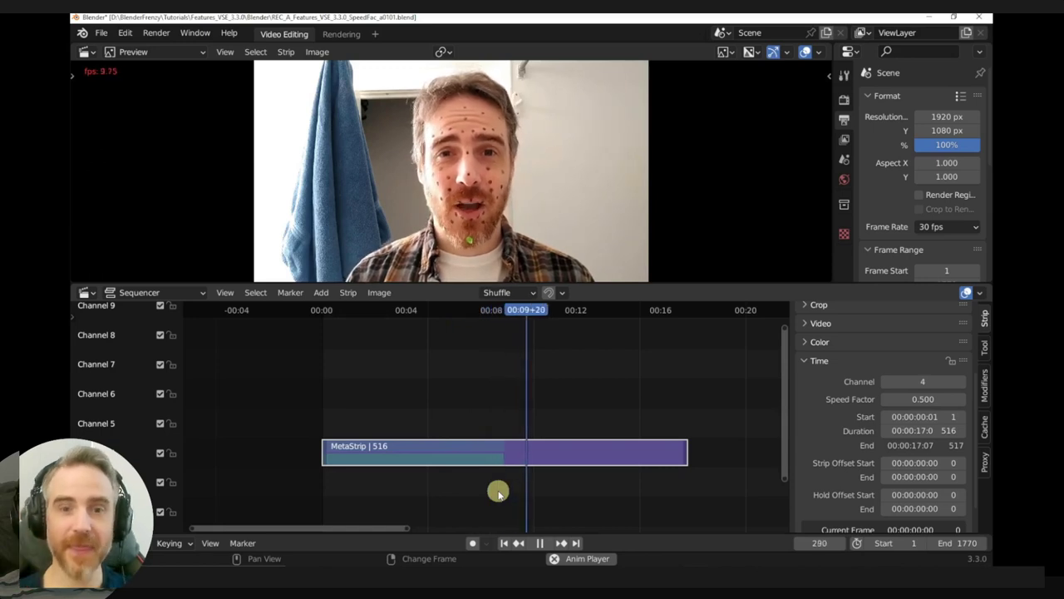
{"action": "key", "text": "space"}
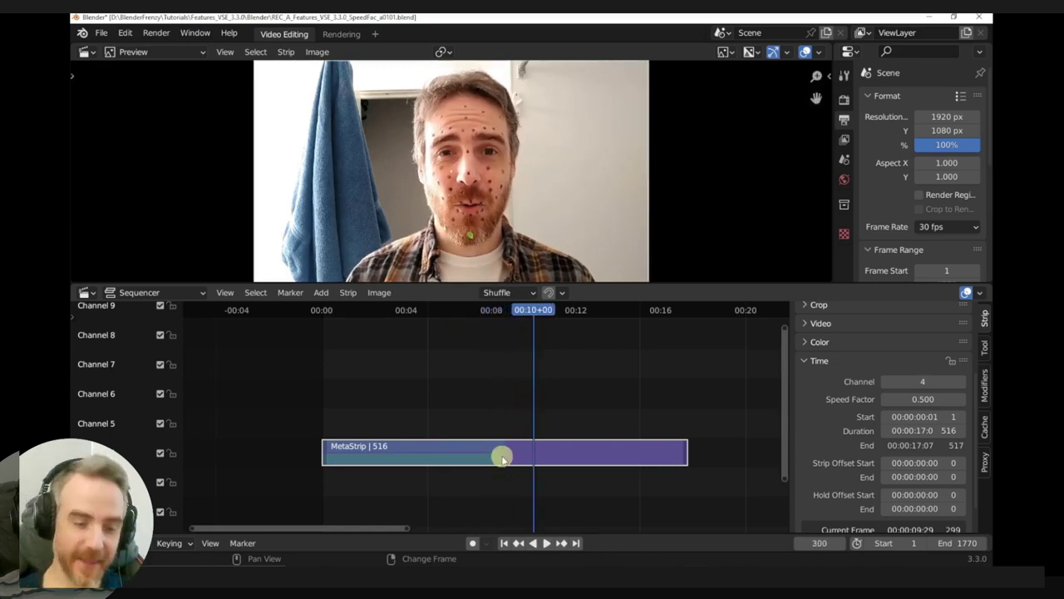
Step: Inside the meta strip, set the audio strip's Speed Factor to 0.5 and double its duration to 512 frames, and return to the main timeline
{"action": "key", "text": "Tab"}
{"action": "left_click", "coordinate": [491, 454]}
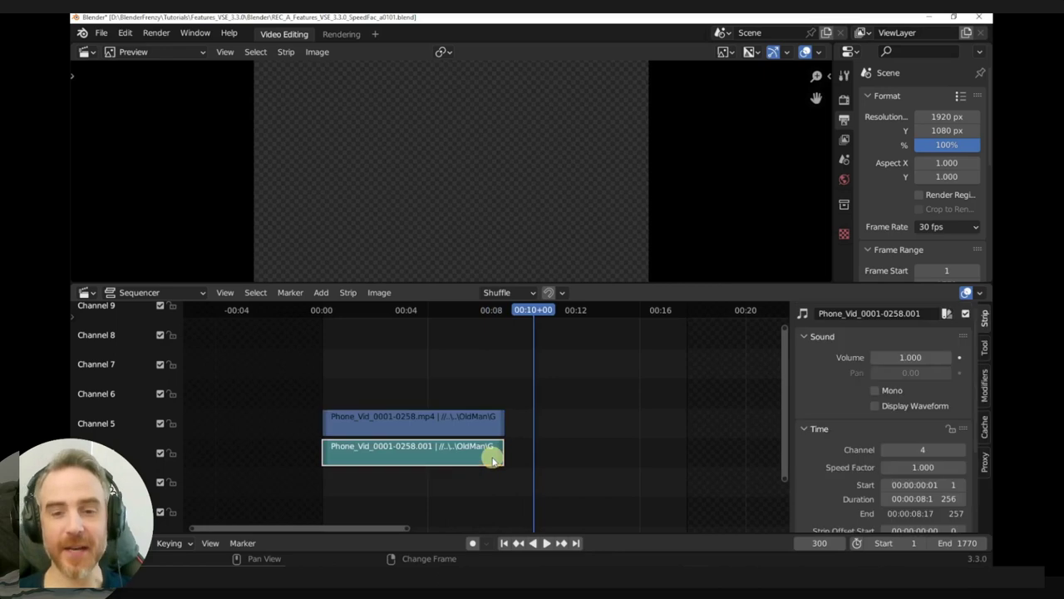
{"action": "left_click", "coordinate": [923, 468]}
{"action": "type", "text": "0.5"}
{"action": "key", "text": "Return"}
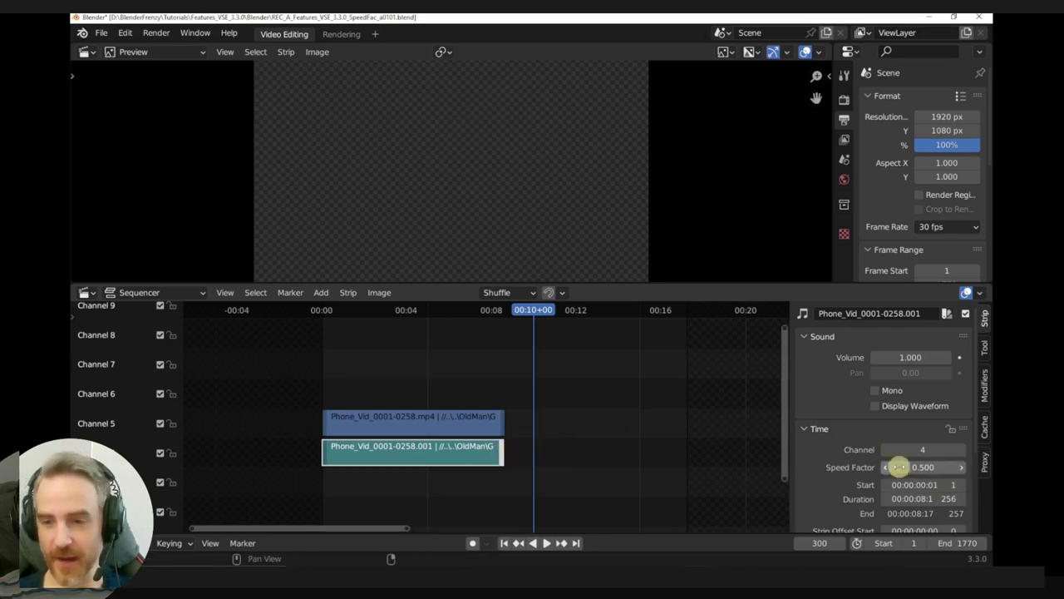
{"action": "scroll", "coordinate": [920, 471], "scroll_direction": "down", "scroll_amount": 2}
{"action": "left_click", "coordinate": [941, 454]}
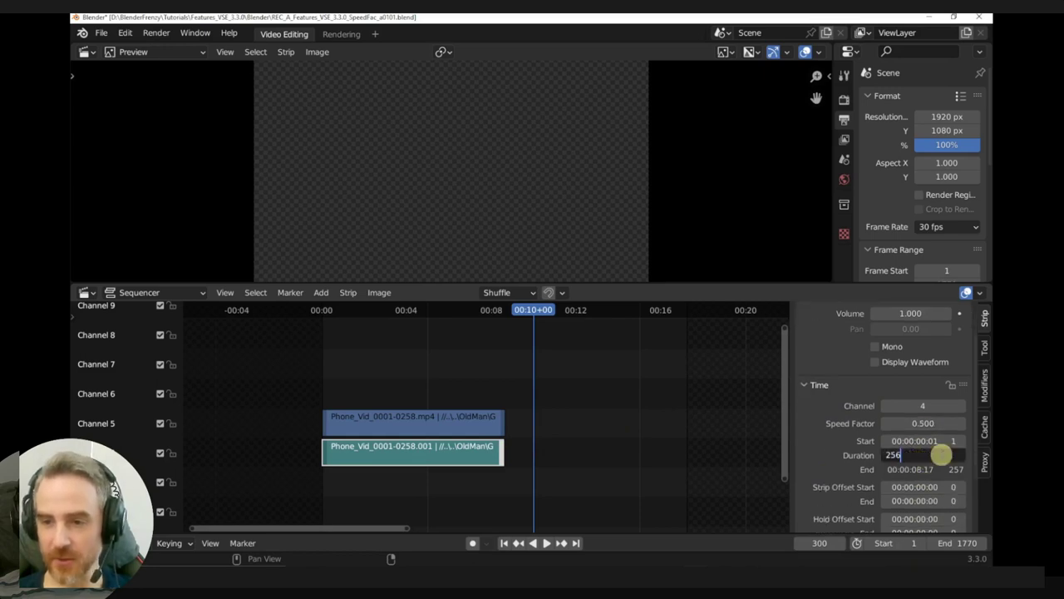
{"action": "type", "text": "*2"}
{"action": "key", "text": "Return"}
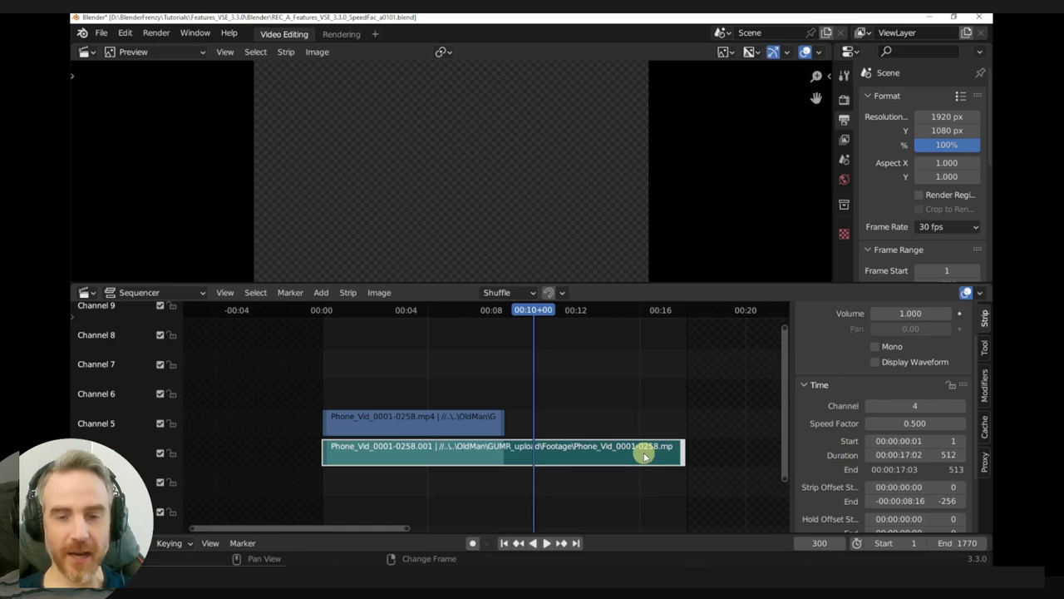
{"action": "key", "text": "ctrl+g"}
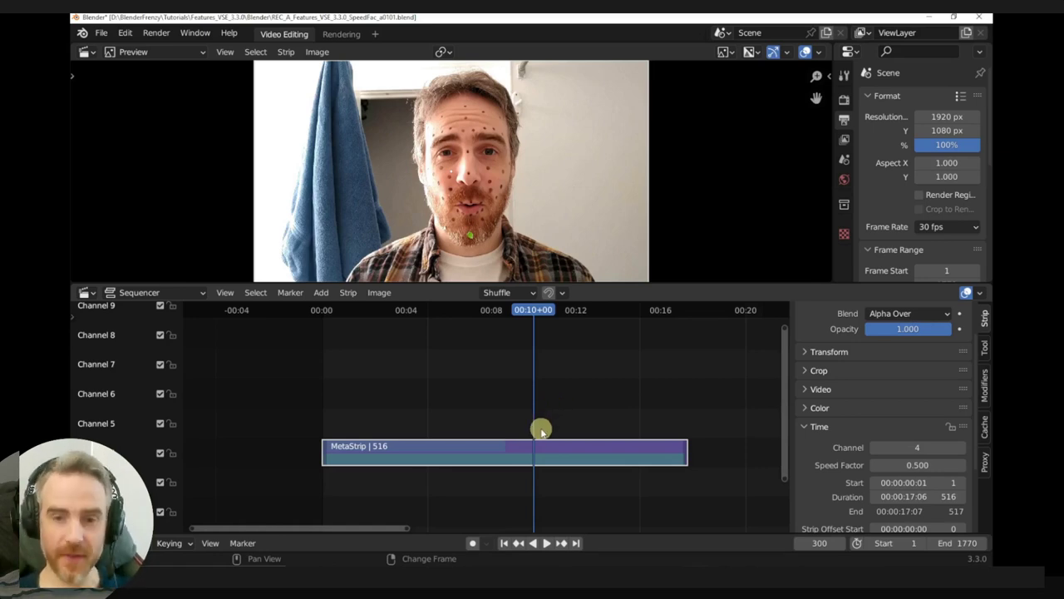
Step: Scrub through the meta strip and replay its slowed video and audio from the first frame
{"action": "left_click_drag", "start_coordinate": [432, 373], "coordinate": [485, 376]}
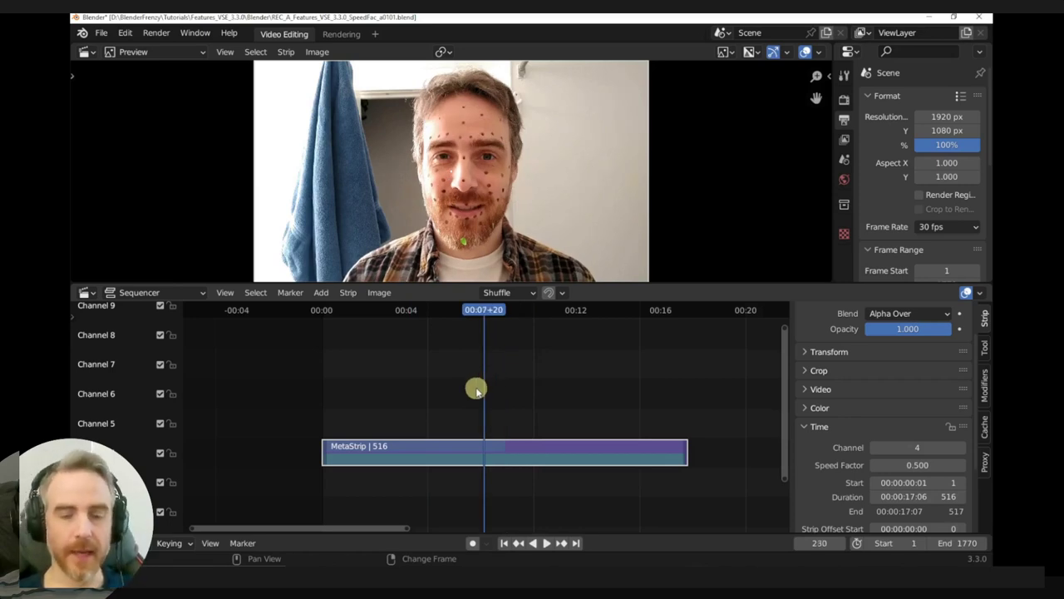
{"action": "left_click", "coordinate": [504, 543]}
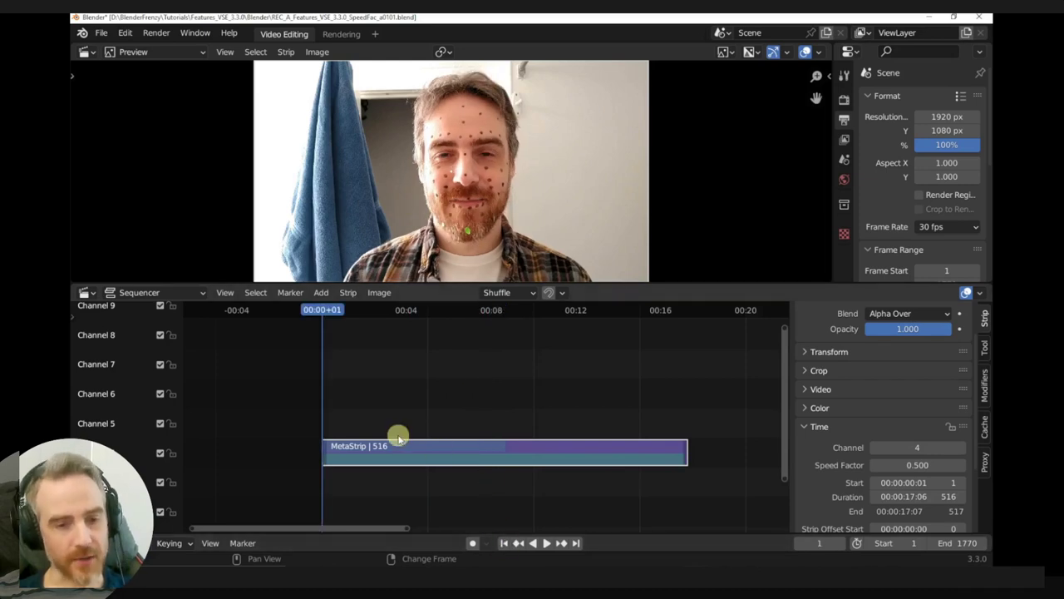
{"action": "key", "text": "space"}
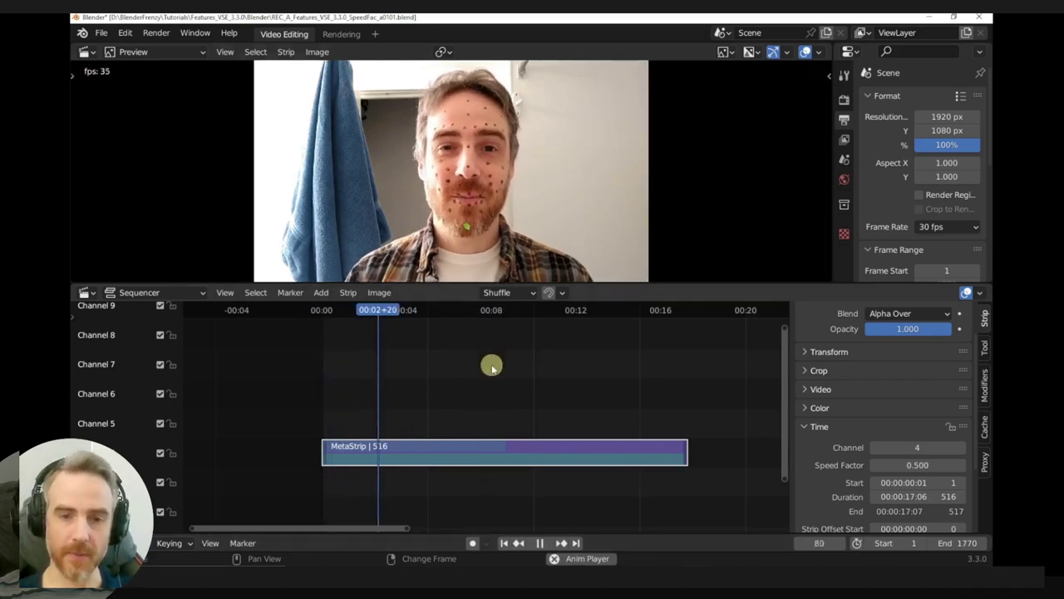
{"action": "key", "text": "space"}
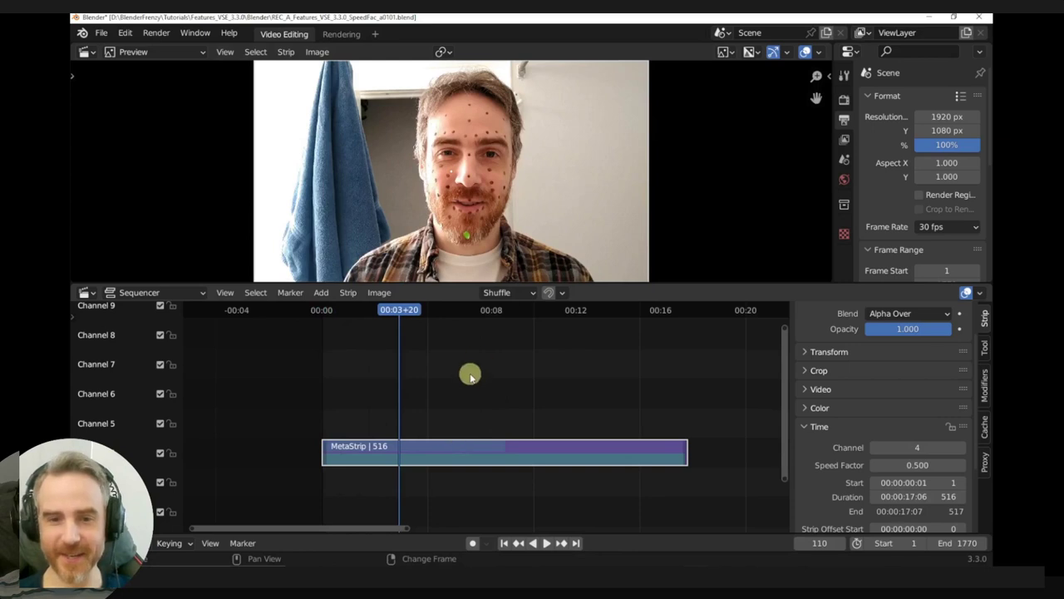
{"action": "key", "text": "space"}
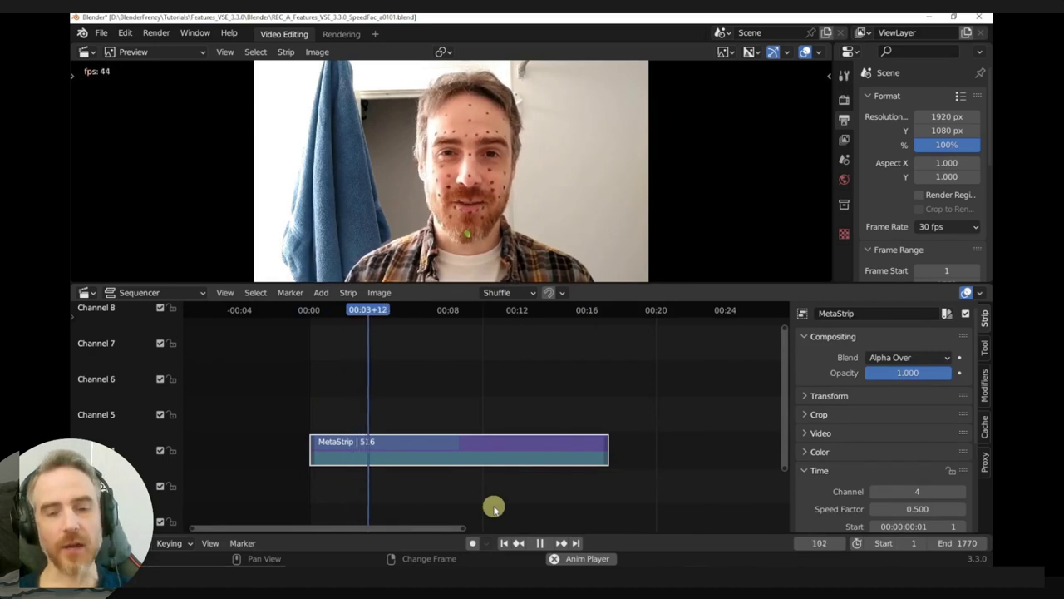
{"action": "key", "text": "space"}
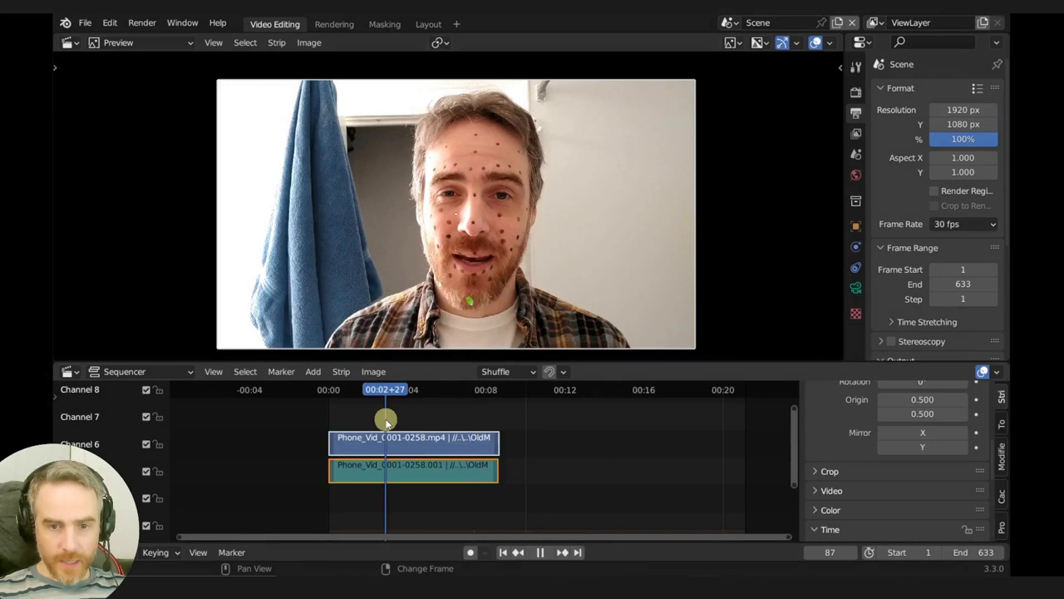
Step: Split the video and audio strips at 00:04+19 and slide the second halves later along the timeline
{"action": "left_click_drag", "start_coordinate": [387, 422], "coordinate": [420, 421]}
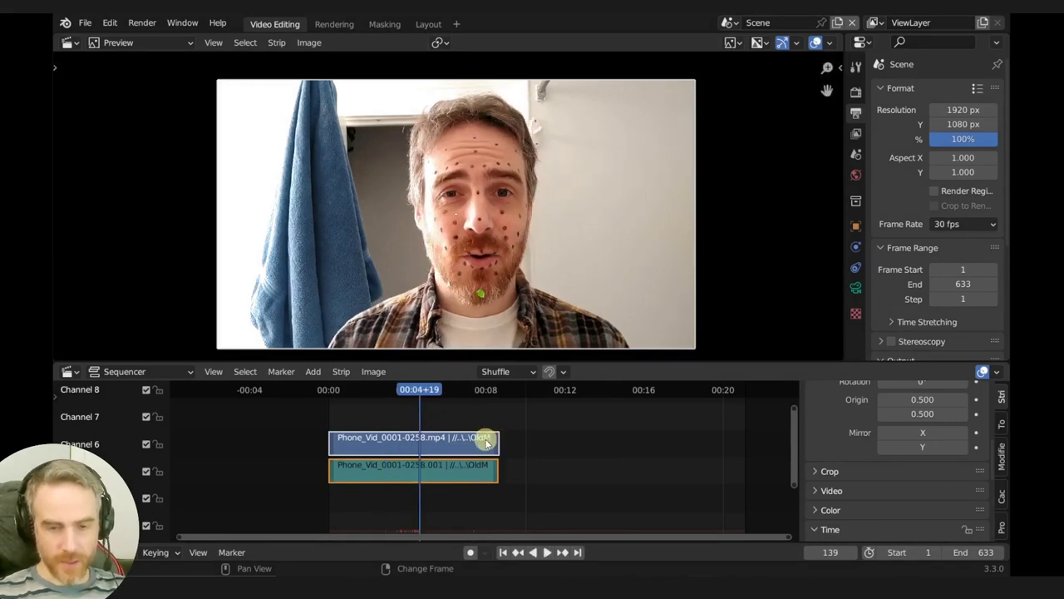
{"action": "key", "text": "k"}
{"action": "key", "text": "g"}
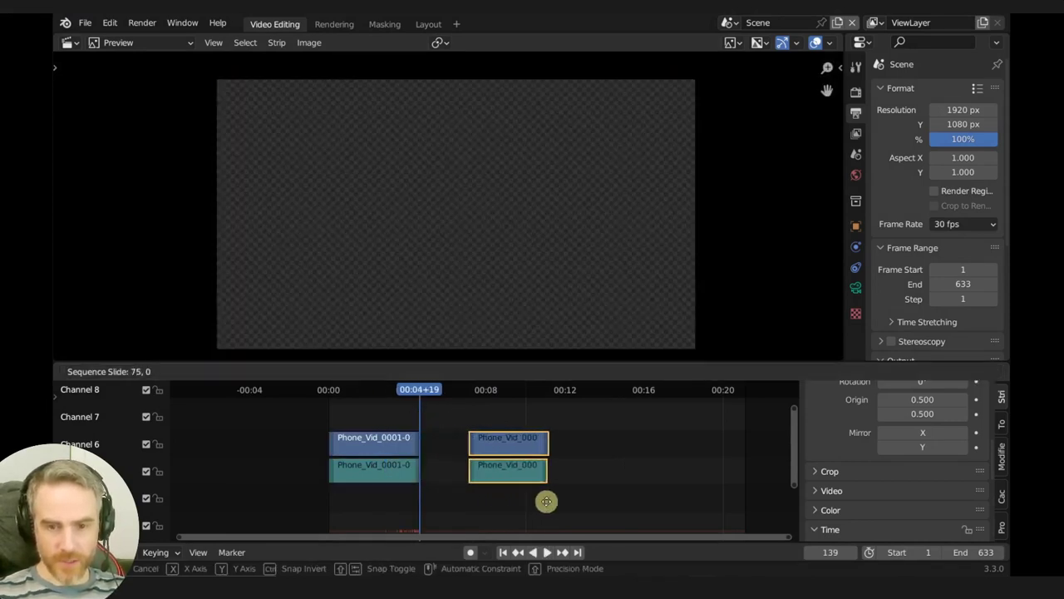
{"action": "left_click", "coordinate": [542, 475]}
Step: Split the moved video and audio strips again and slide their last parts later to leave another gap
{"action": "left_click", "coordinate": [529, 428]}
{"action": "key", "text": "k"}
{"action": "key", "text": "g"}
{"action": "left_click", "coordinate": [604, 495]}
Step: Play back the split video and audio strips from just before the second segment, at about 00:07+18
{"action": "scroll", "coordinate": [499, 466], "scroll_direction": "down", "scroll_amount": 3}
{"action": "left_click_drag", "start_coordinate": [452, 428], "coordinate": [458, 427]}
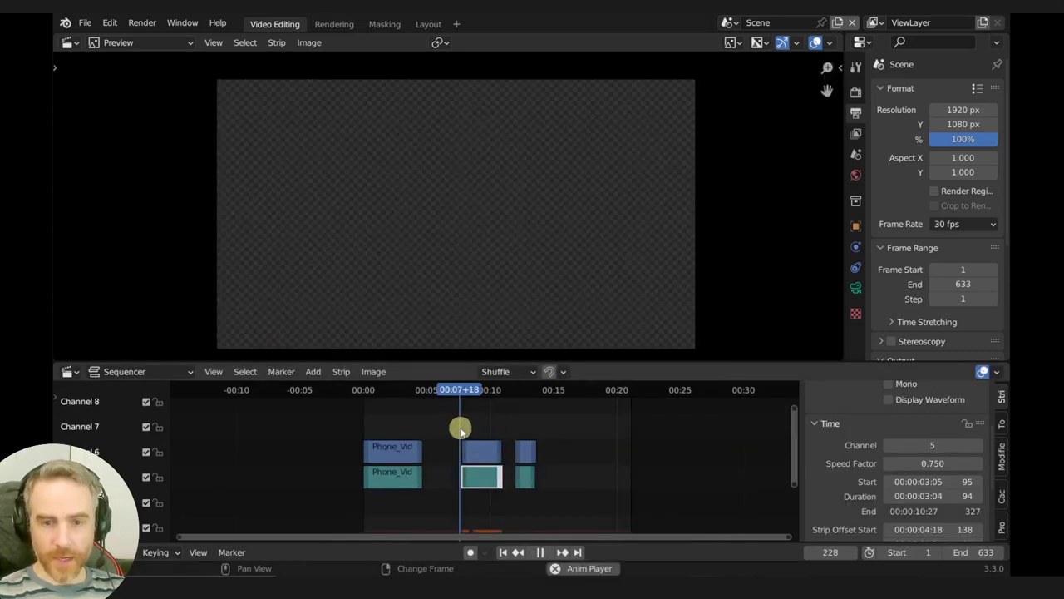
{"action": "key", "text": "space"}
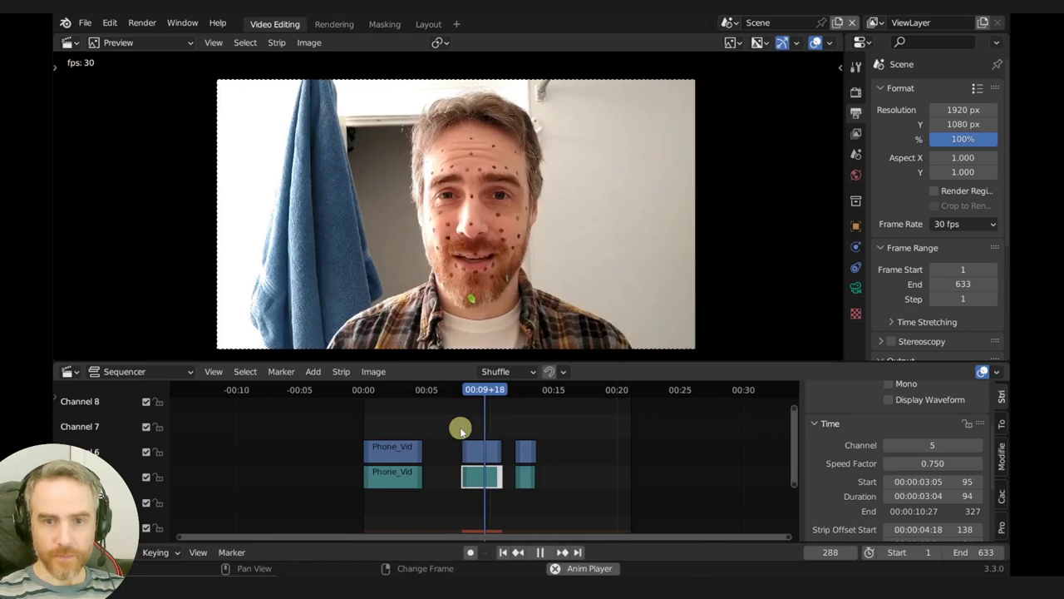
{"action": "key", "text": "space"}
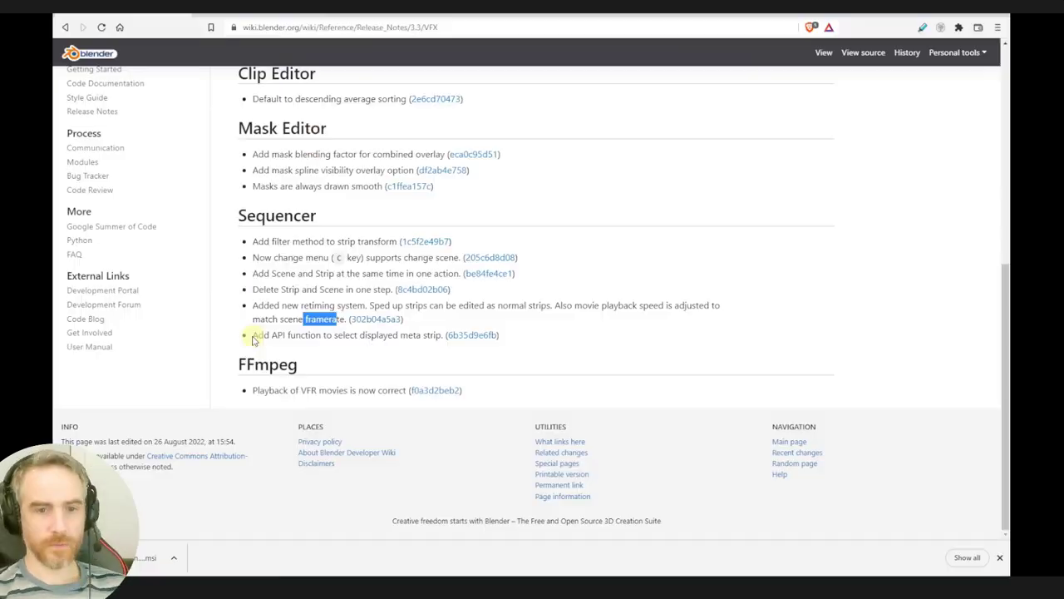
Step: Switch to the VFX release notes, view the commit for the API function to select the displayed meta strip, and return to the notes
{"action": "left_click_drag", "start_coordinate": [252, 335], "coordinate": [443, 331]}
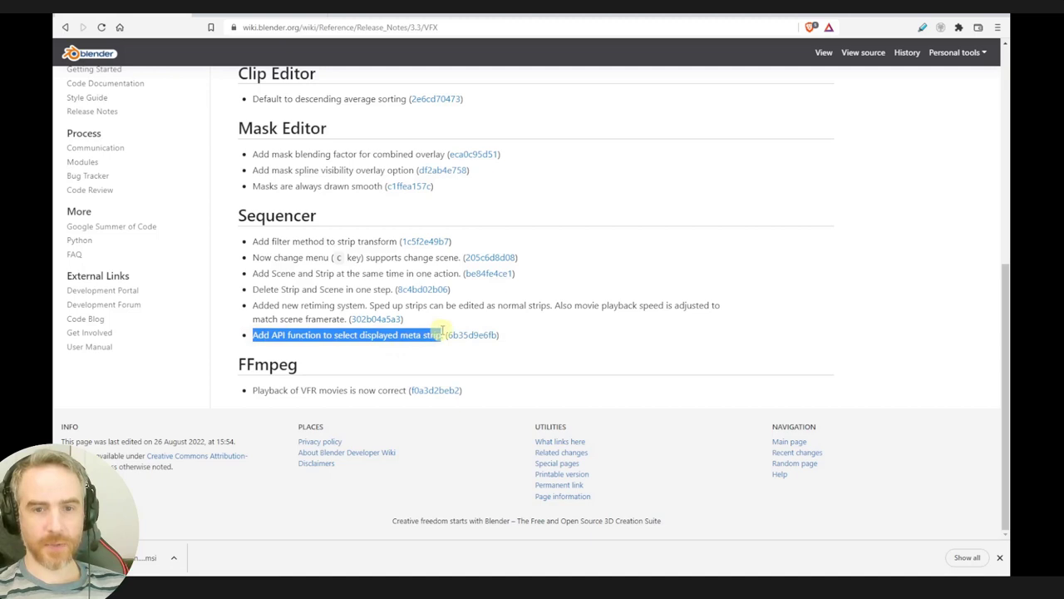
{"action": "left_click", "coordinate": [461, 336]}
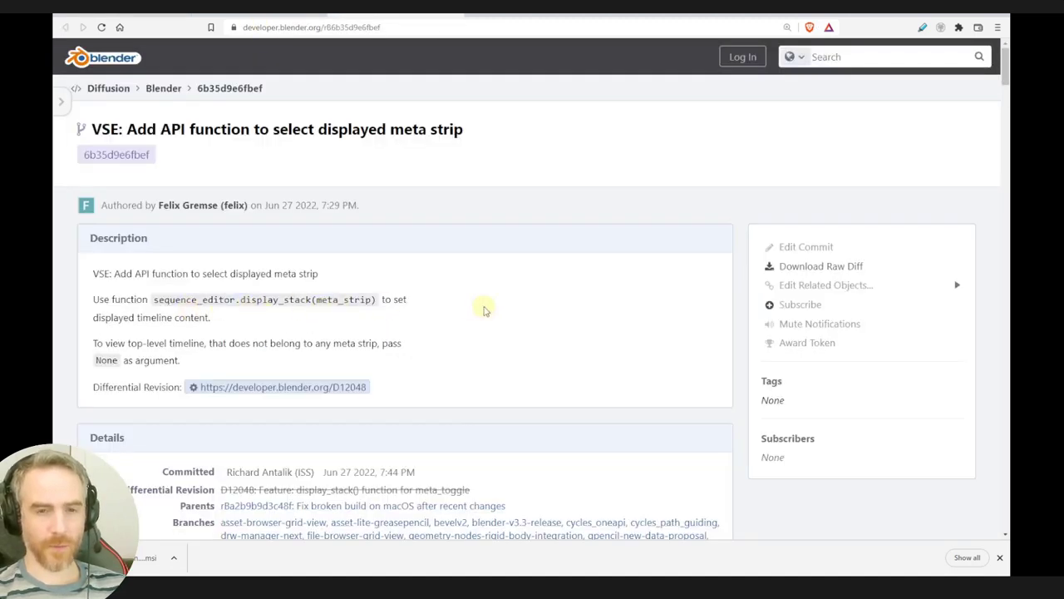
{"action": "left_click", "coordinate": [241, 15]}
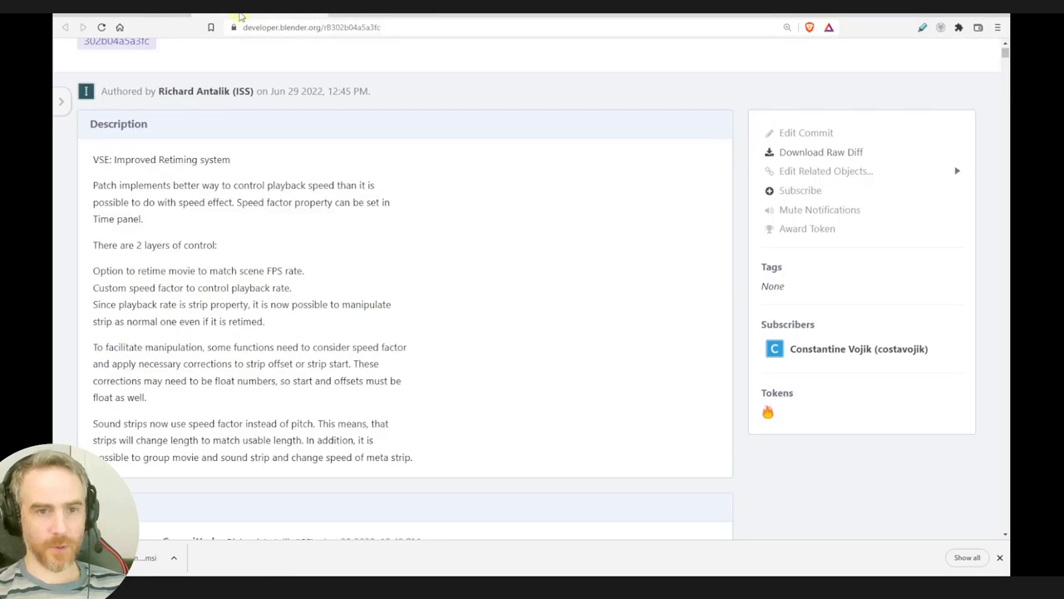
{"action": "left_click", "coordinate": [239, 14]}
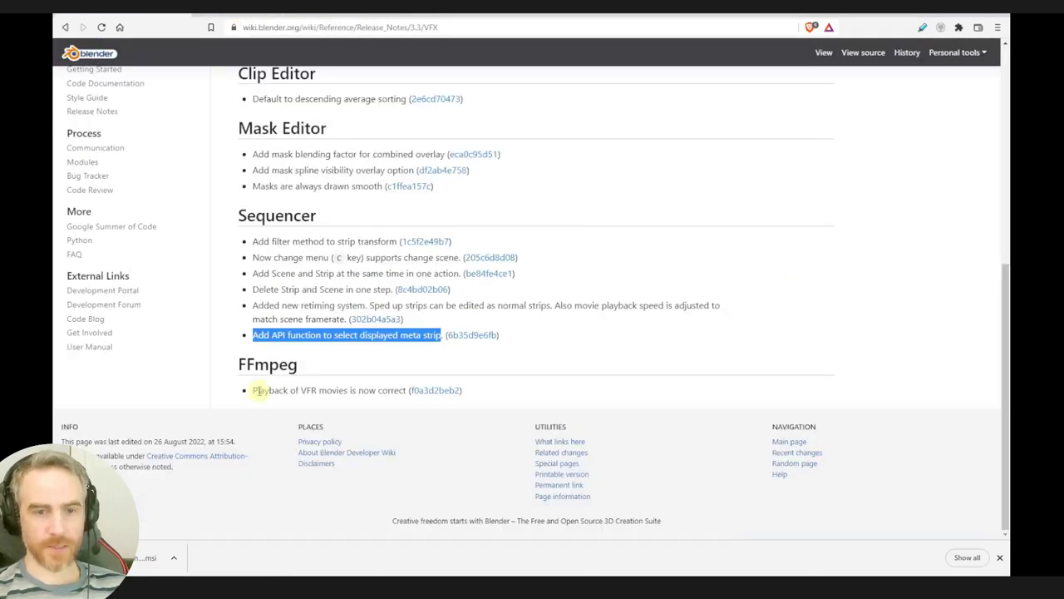
Step: Open the FFmpeg note's commit on playback of VFR movies and highlight the variable frame rate wording in its description
{"action": "left_click_drag", "start_coordinate": [254, 392], "coordinate": [366, 391]}
{"action": "middle_click", "coordinate": [435, 390]}
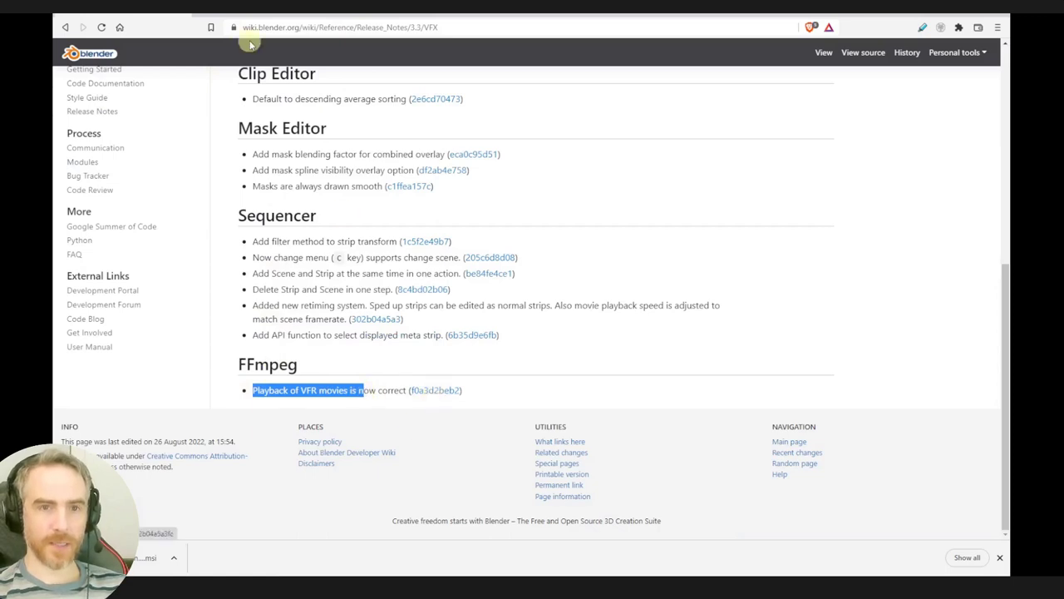
{"action": "left_click", "coordinate": [231, 13]}
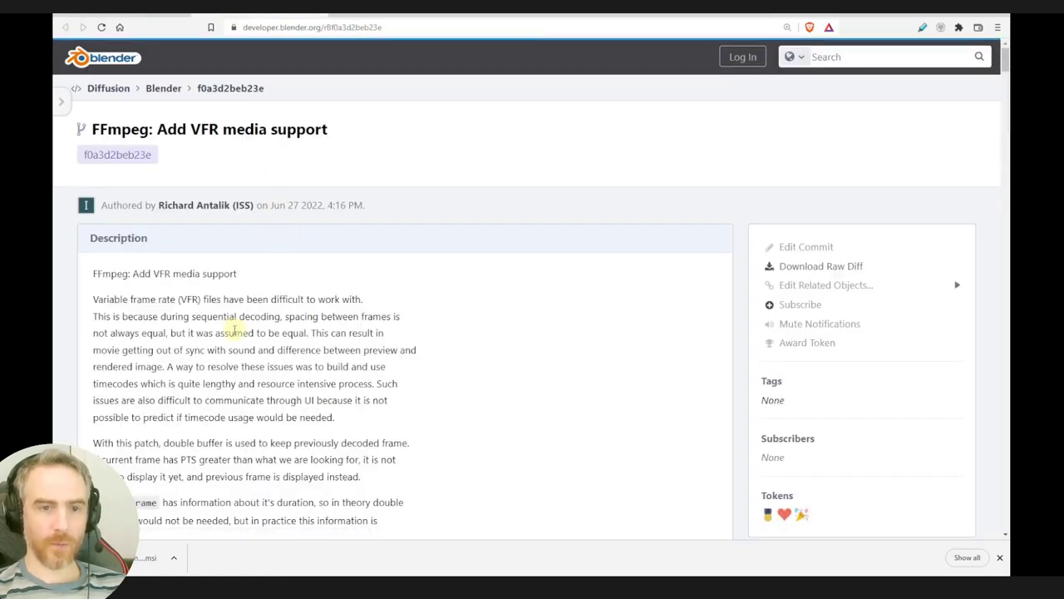
{"action": "left_click_drag", "start_coordinate": [113, 301], "coordinate": [203, 300]}
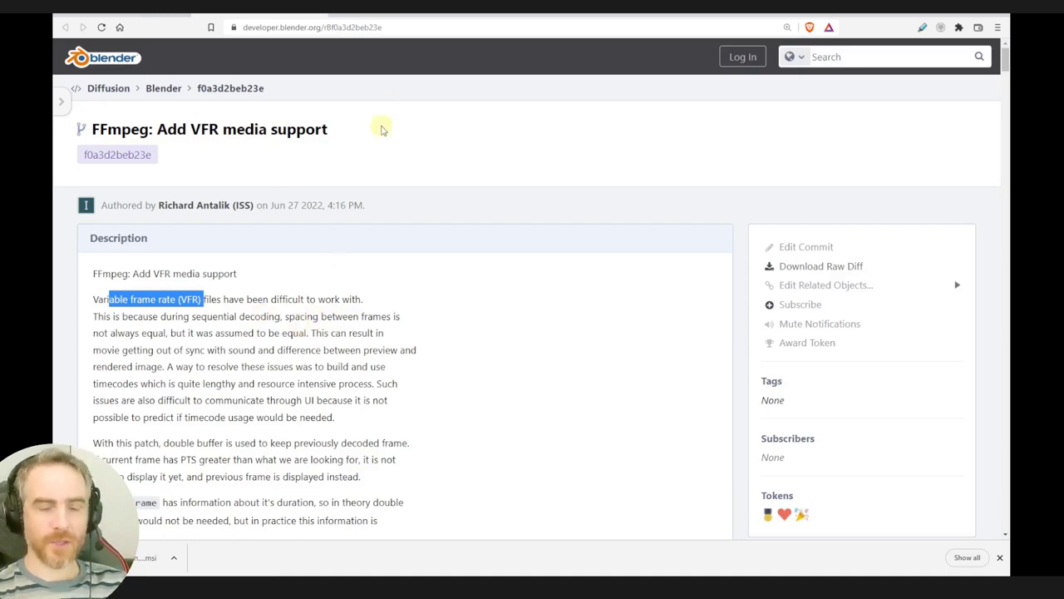
Step: Switch back to Blender, enlarge the Sequencer area upward and clear the old strips from the timeline
{"action": "key", "text": "alt+Tab"}
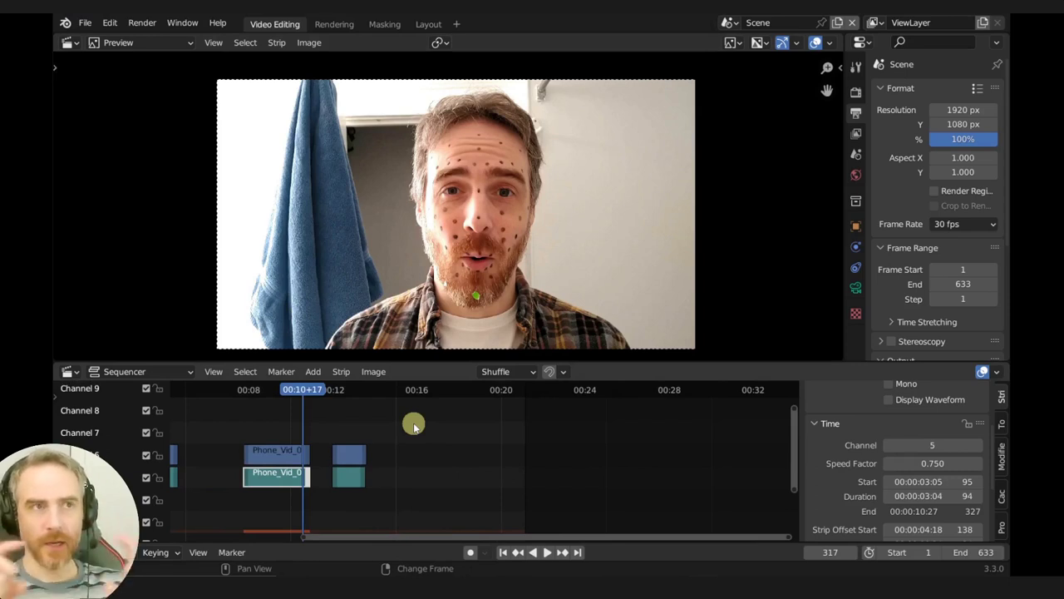
{"action": "left_click_drag", "start_coordinate": [413, 425], "coordinate": [400, 426]}
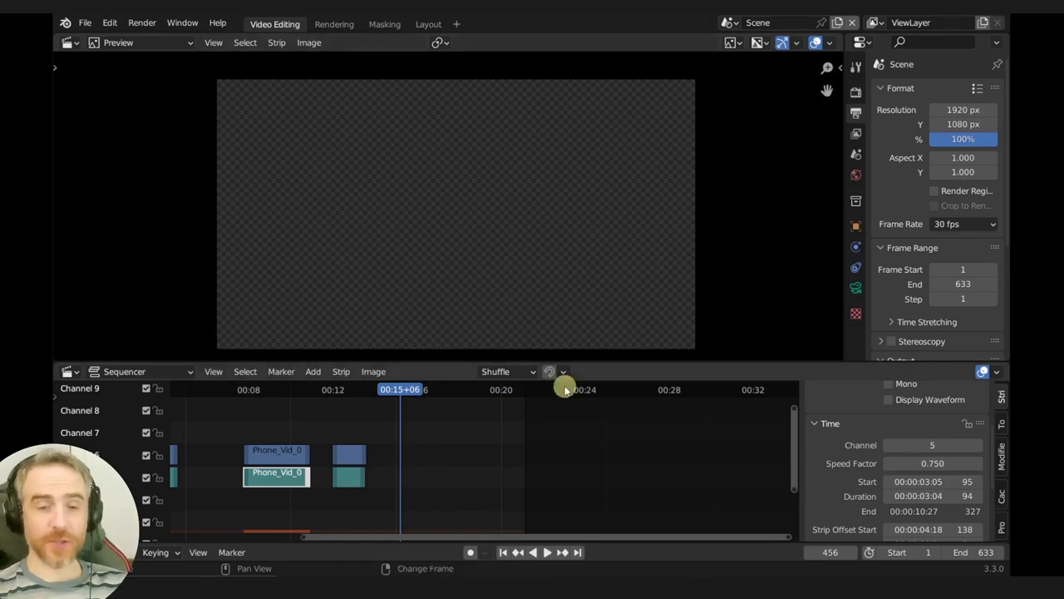
{"action": "middle_click_drag", "start_coordinate": [482, 466], "coordinate": [494, 425]}
{"action": "left_click_drag", "start_coordinate": [443, 359], "coordinate": [464, 240]}
{"action": "middle_click_drag", "start_coordinate": [463, 368], "coordinate": [462, 423], "text": "ctrl"}
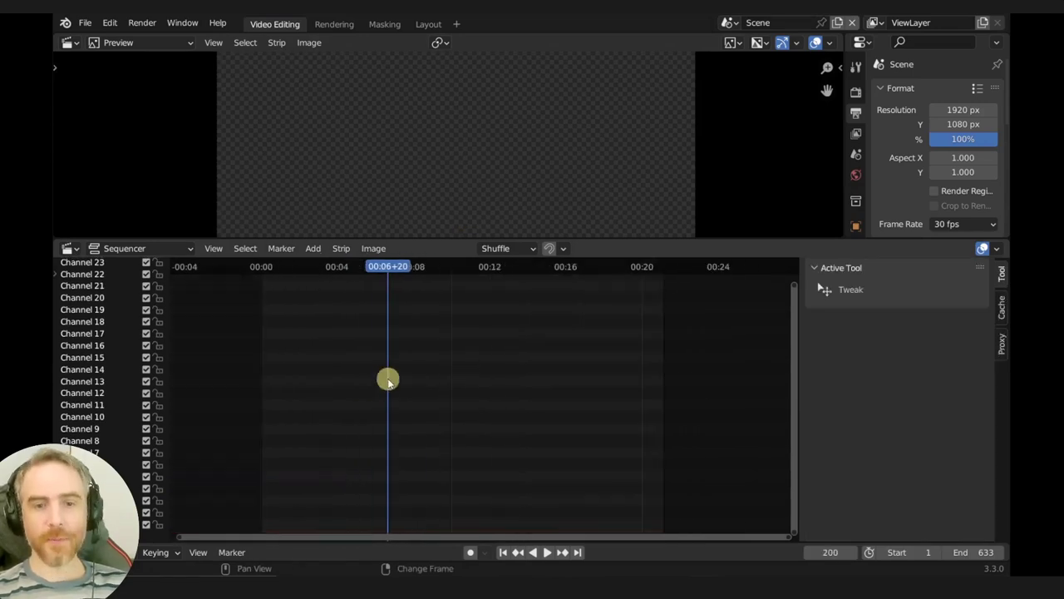
{"action": "key", "text": "space"}
{"action": "key", "text": "space"}
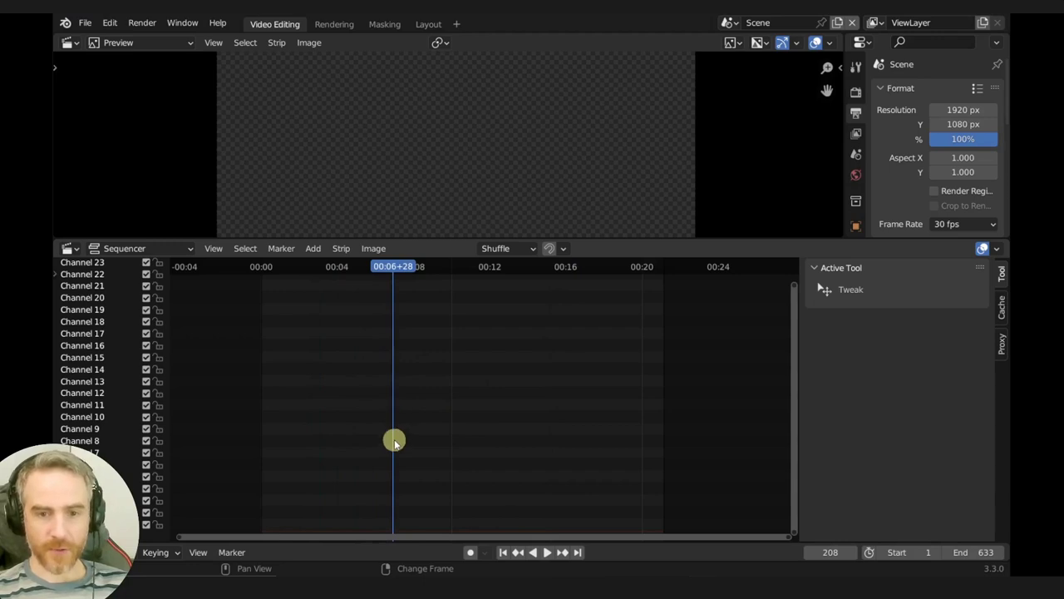
{"action": "key", "text": "shift+a"}
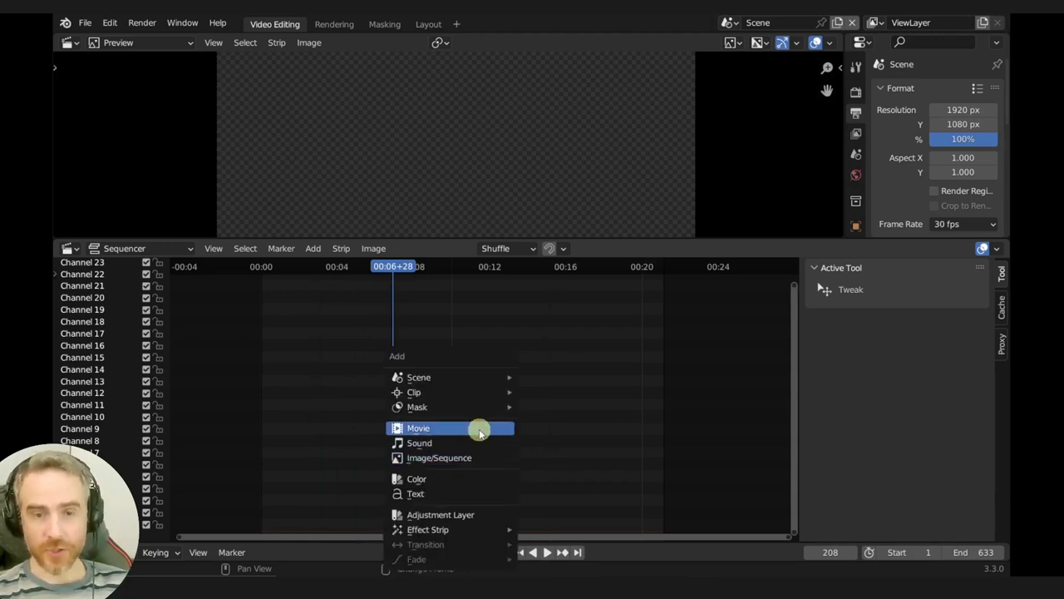
{"action": "left_click", "coordinate": [480, 429]}
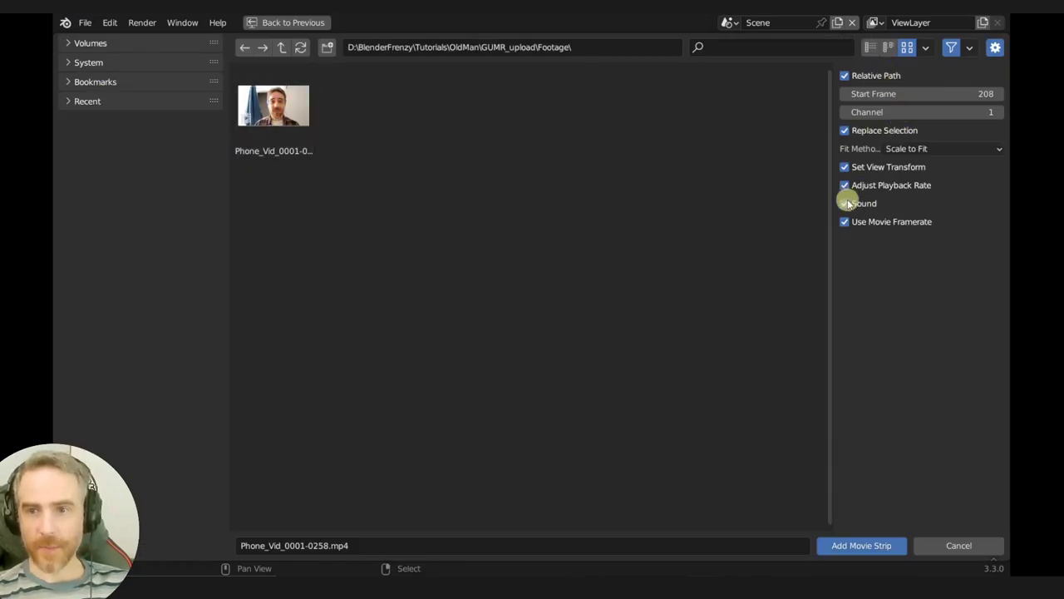
{"action": "left_click", "coordinate": [948, 94]}
{"action": "type", "text": "1"}
{"action": "key", "text": "Return"}
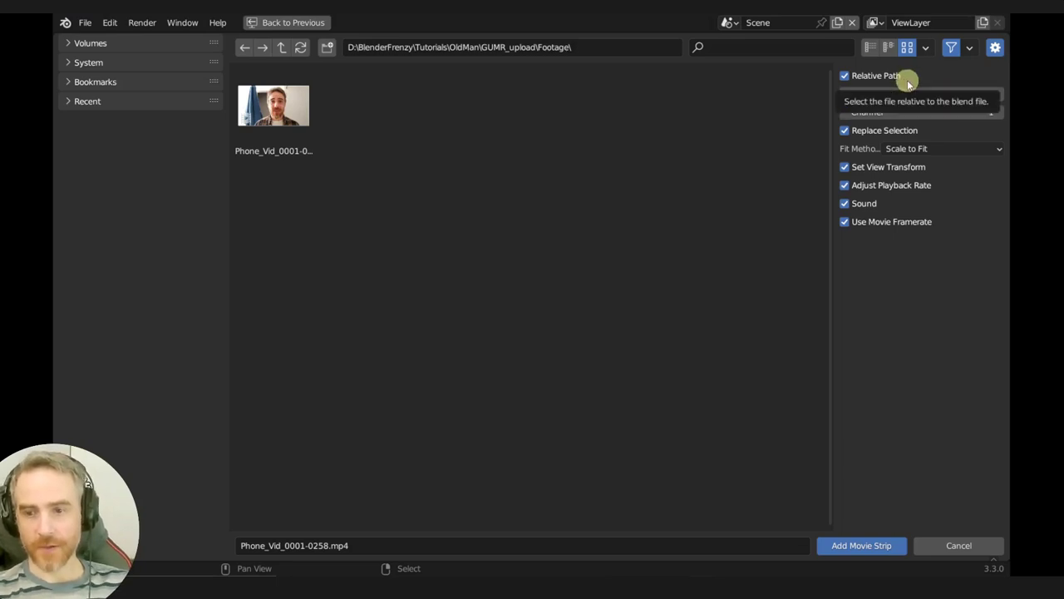
{"action": "left_click", "coordinate": [961, 546]}
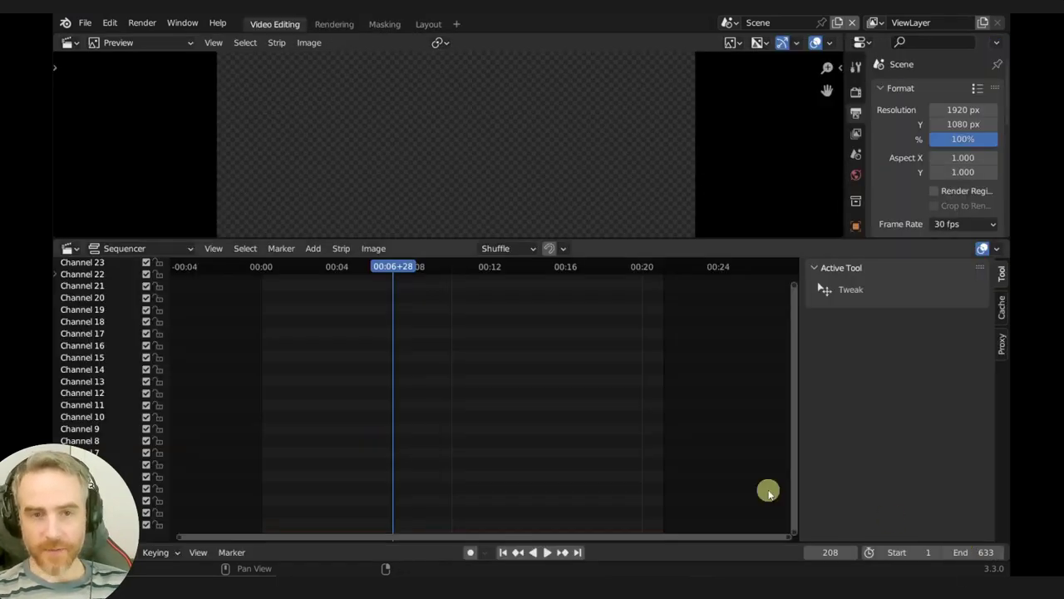
Step: Add the movie Phone_Vid_0001-0258.mp4 with its sound at frame 254, and erase the new strips after moving them up
{"action": "left_click_drag", "start_coordinate": [392, 368], "coordinate": [406, 349]}
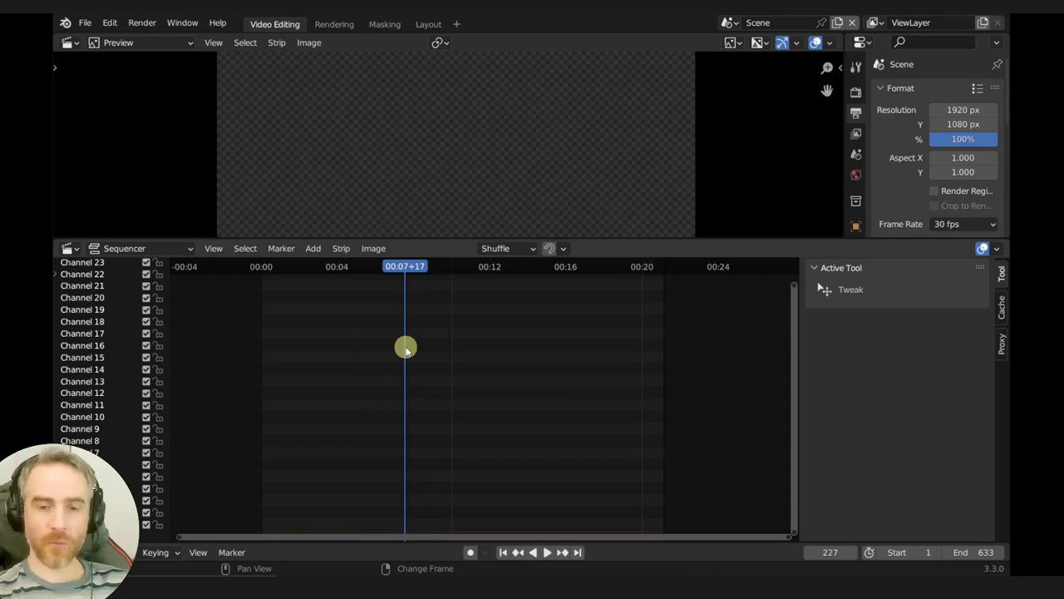
{"action": "left_click", "coordinate": [423, 353]}
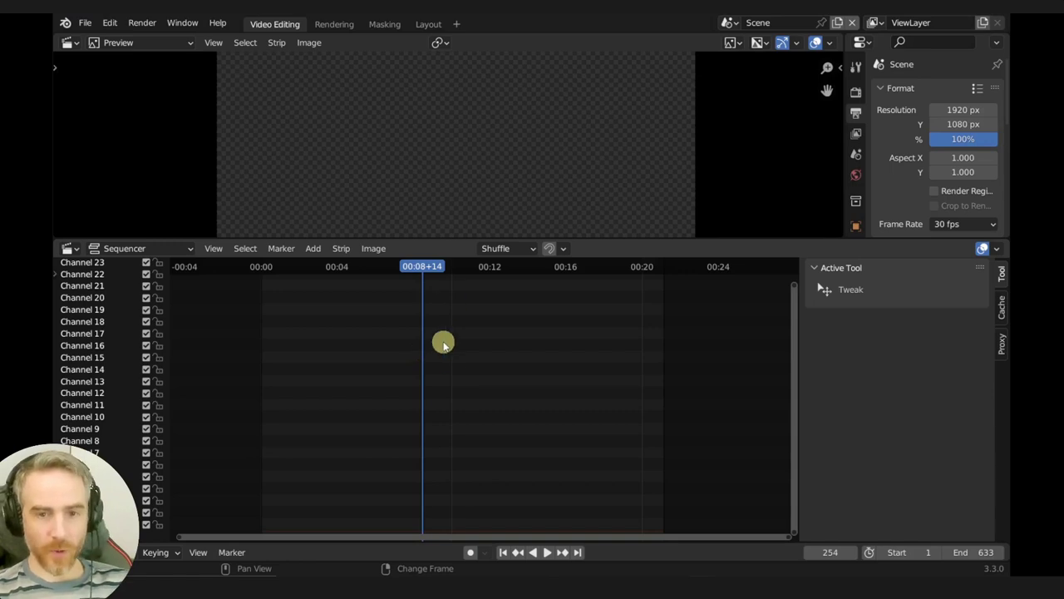
{"action": "key", "text": "shift+a"}
{"action": "left_click", "coordinate": [442, 364]}
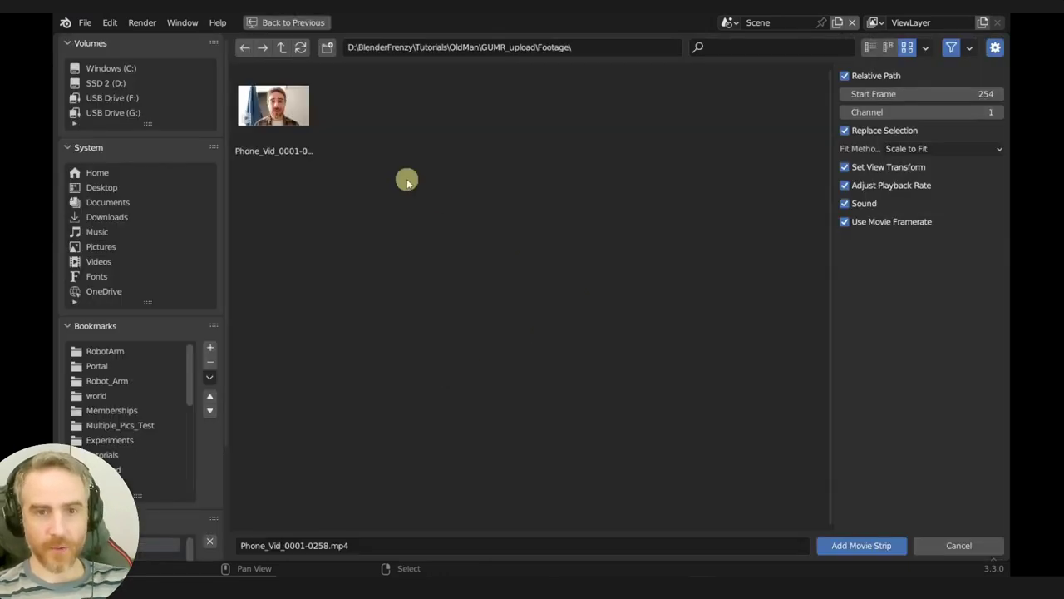
{"action": "double_click", "coordinate": [301, 121]}
{"action": "left_click_drag", "start_coordinate": [463, 513], "coordinate": [478, 400]}
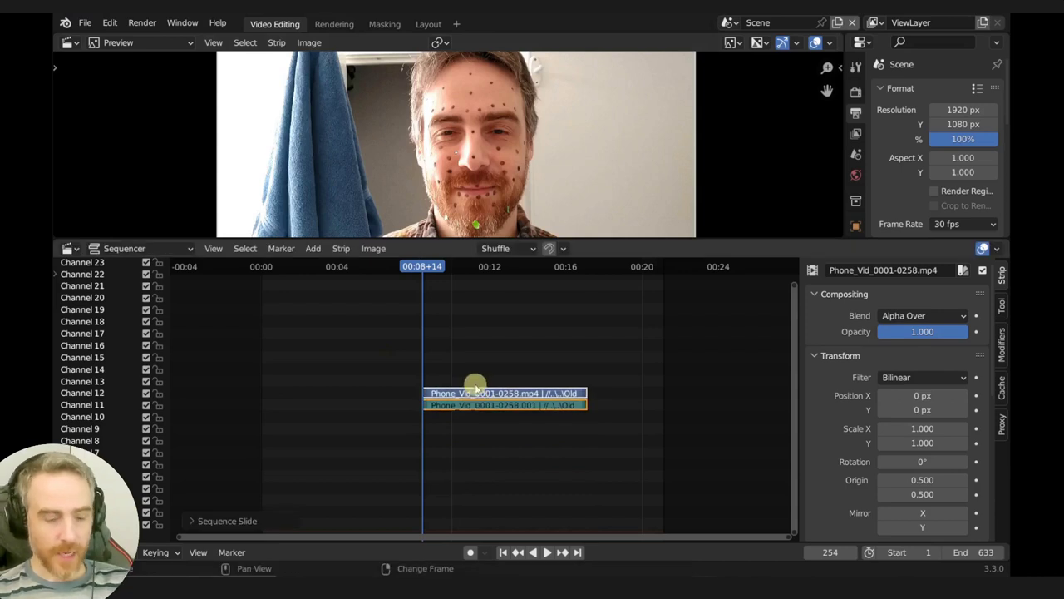
{"action": "key", "text": "x"}
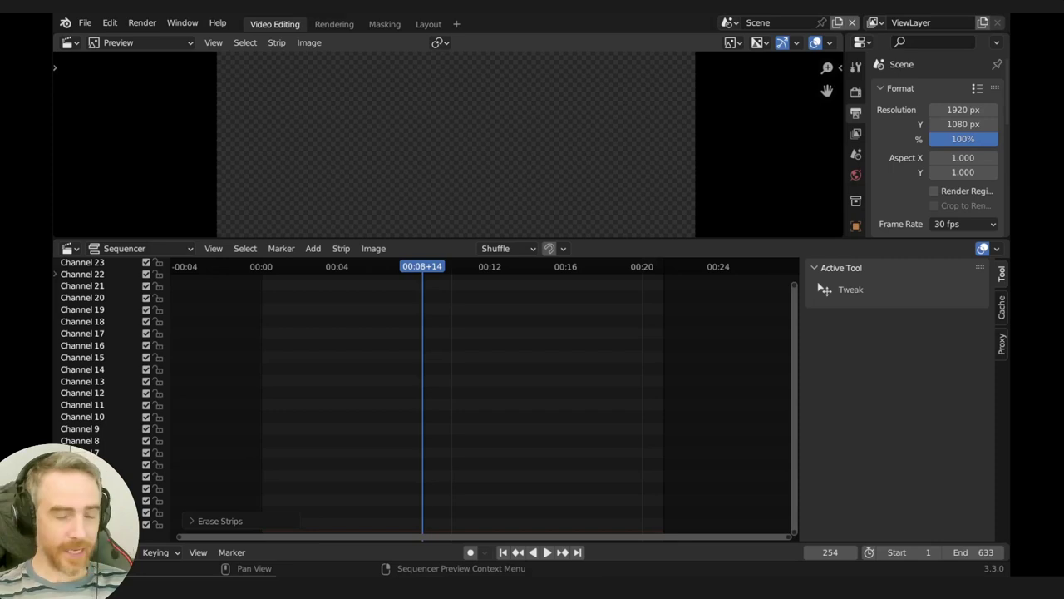
Step: Place Phone_Vid_0001-0258.mp4 with its sound on the timeline and move both strips to channels 14 and 15, starting just before 00:10
{"action": "left_click_drag", "start_coordinate": [420, 349], "coordinate": [477, 373]}
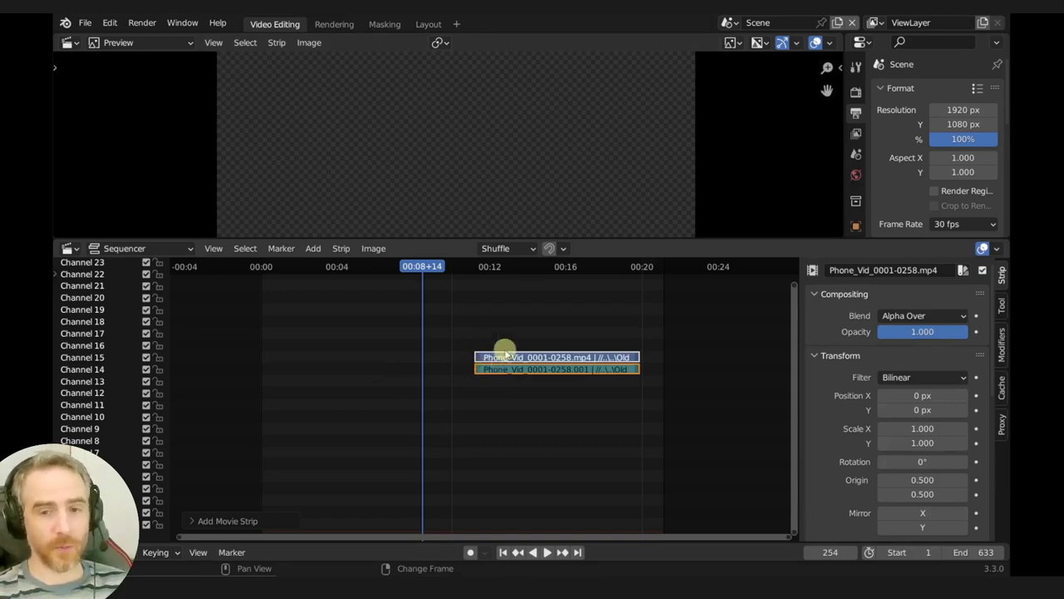
{"action": "left_click_drag", "start_coordinate": [522, 368], "coordinate": [375, 451]}
{"action": "key", "text": "Escape"}
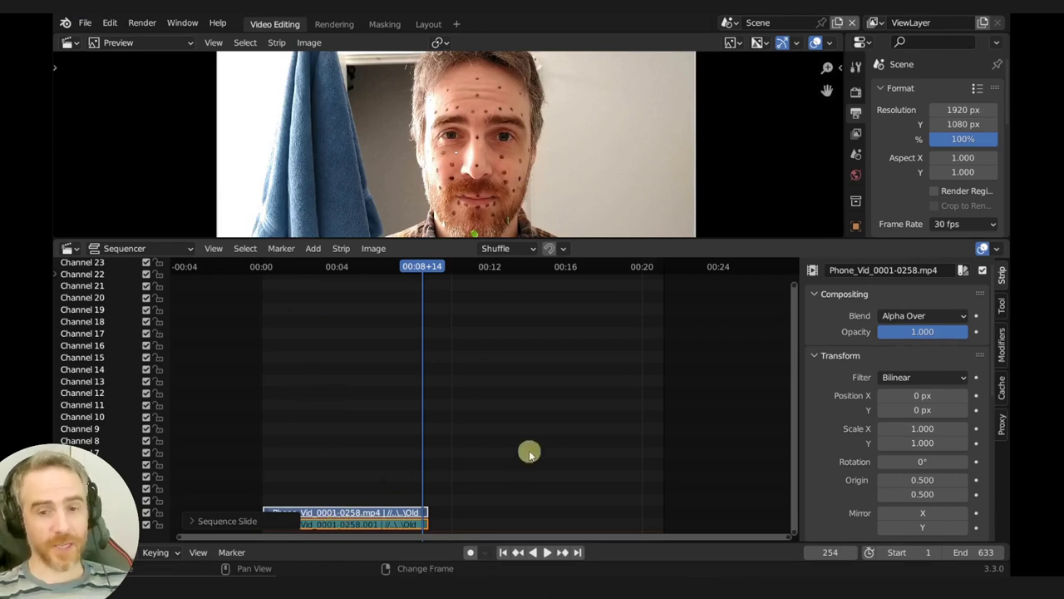
{"action": "middle_click_drag", "start_coordinate": [530, 452], "coordinate": [475, 408], "text": "ctrl"}
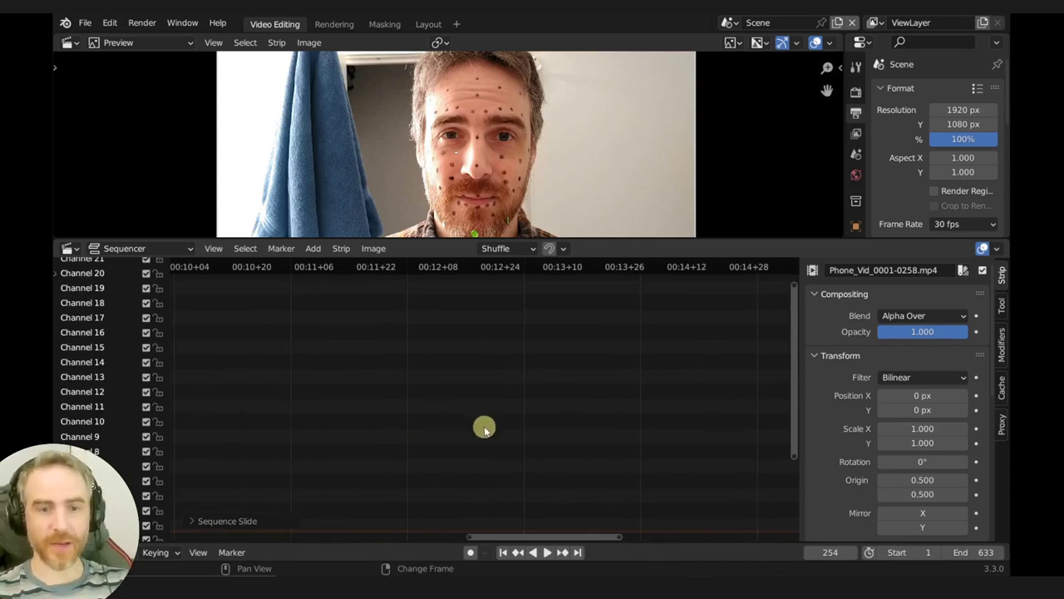
{"action": "key", "text": "Home"}
{"action": "left_click_drag", "start_coordinate": [329, 521], "coordinate": [559, 395]}
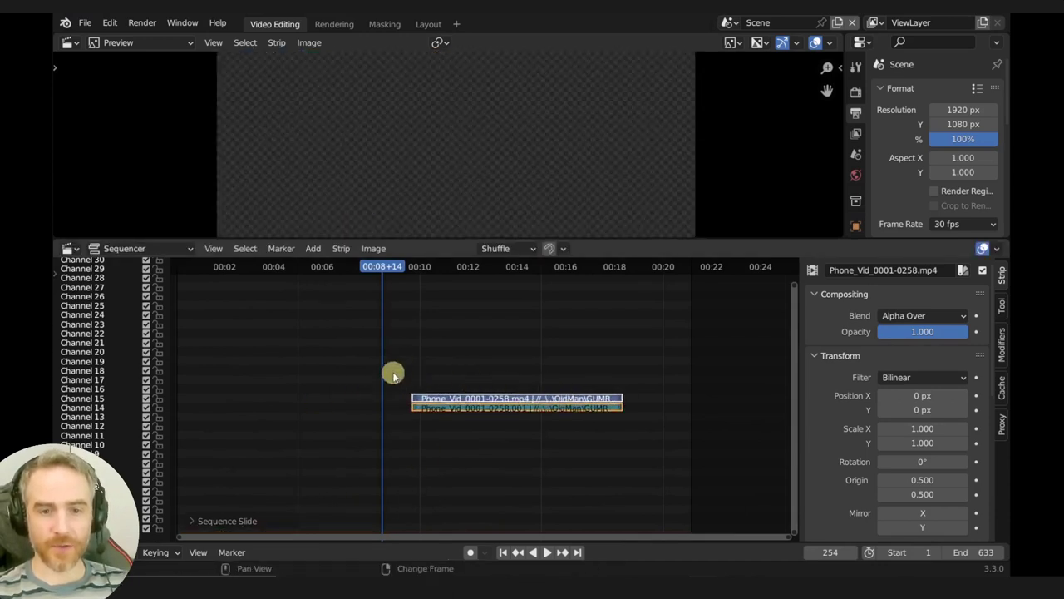
{"action": "scroll", "coordinate": [428, 403], "scroll_direction": "up", "scroll_amount": 2}
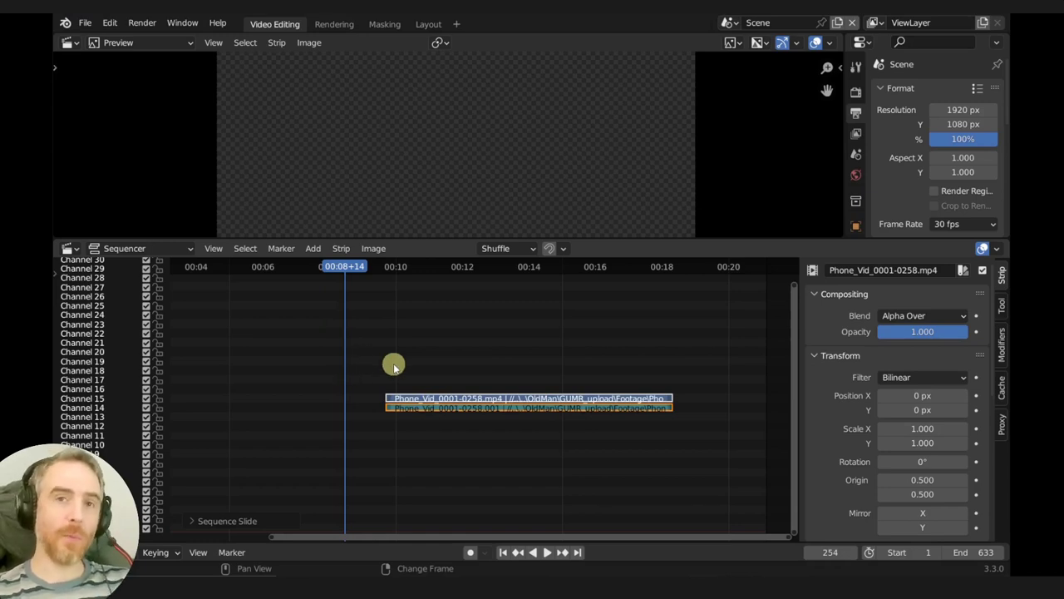
{"action": "scroll", "coordinate": [394, 365], "scroll_direction": "right", "scroll_amount": 3, "text": "ctrl"}
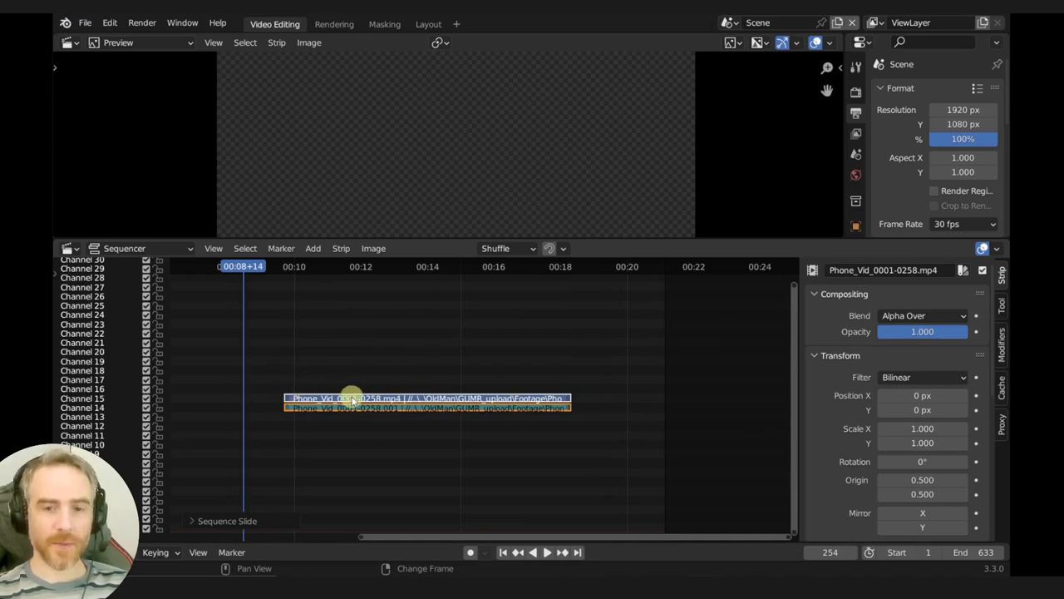
Step: Cut out the middle portion of the video and audio strips and slide the first part later, to start at about 00:12
{"action": "left_click_drag", "start_coordinate": [392, 347], "coordinate": [366, 441]}
{"action": "key", "text": "Delete"}
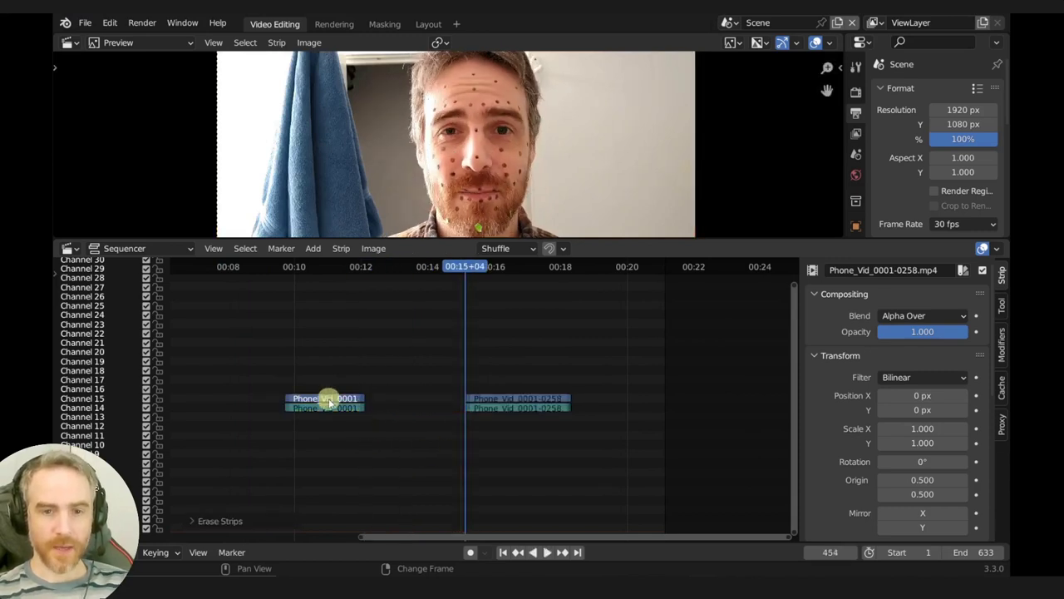
{"action": "left_click_drag", "start_coordinate": [328, 398], "coordinate": [449, 428]}
Step: Add a Cross transition between the two video parts and move the playhead to 00:16+00
{"action": "key", "text": "shift+a"}
{"action": "mouse_move", "coordinate": [468, 506]}
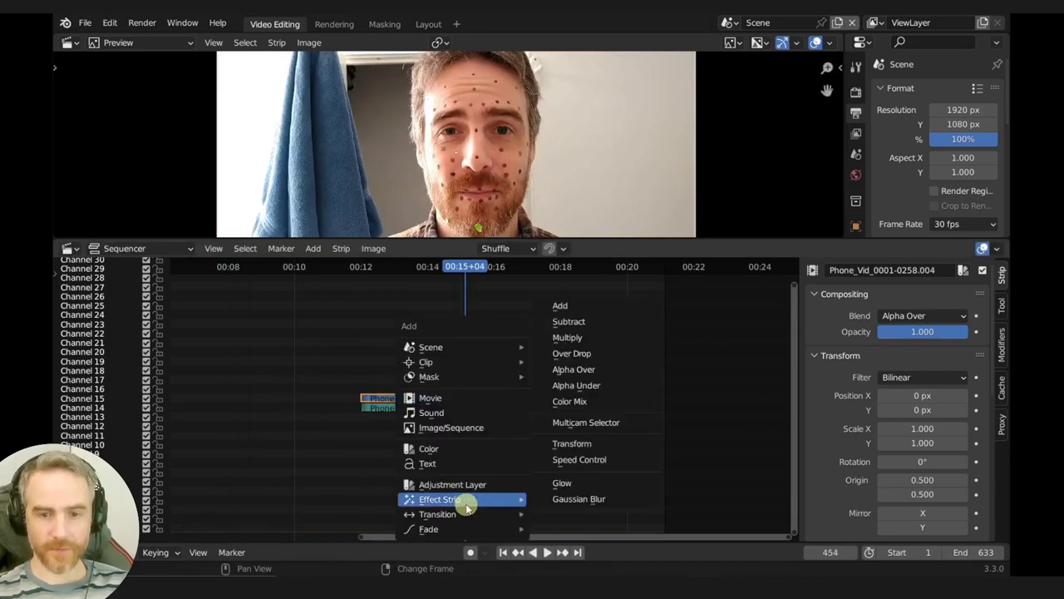
{"action": "left_click", "coordinate": [562, 483]}
{"action": "left_click_drag", "start_coordinate": [466, 391], "coordinate": [494, 374]}
Step: Group the video, audio and Cross strips into a meta strip and move it to channel 19, starting at about 00:06+15
{"action": "left_click_drag", "start_coordinate": [342, 372], "coordinate": [594, 469]}
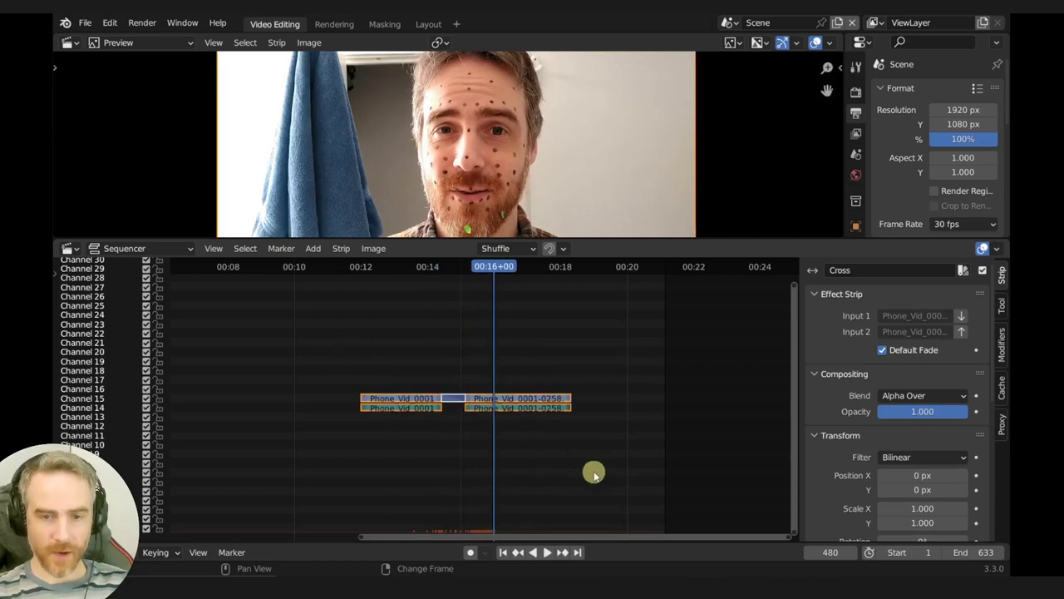
{"action": "key", "text": "ctrl+g"}
{"action": "middle_click_drag", "start_coordinate": [579, 451], "coordinate": [494, 422], "text": "ctrl"}
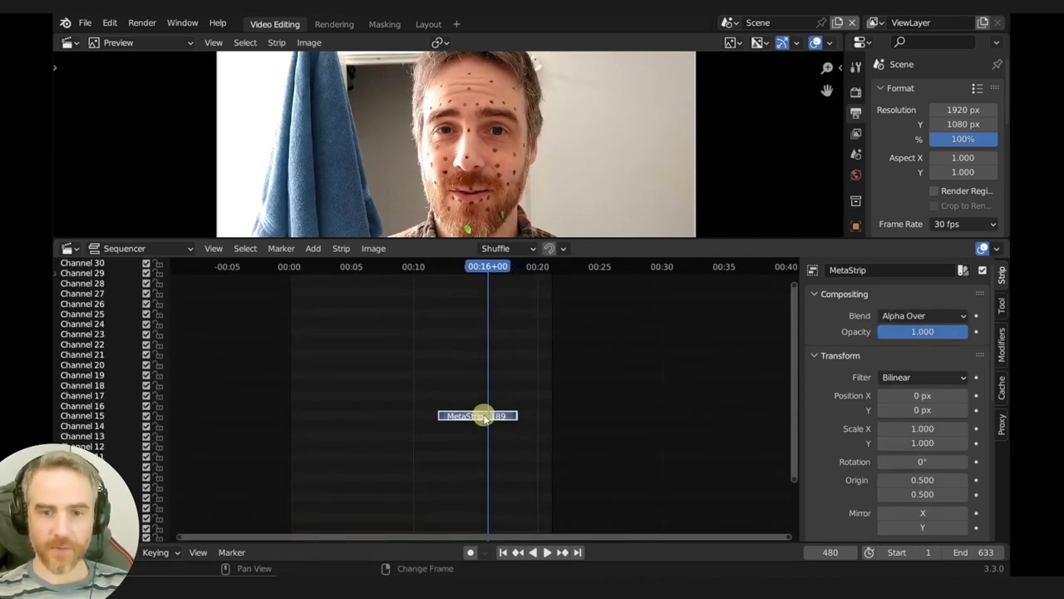
{"action": "left_click_drag", "start_coordinate": [485, 417], "coordinate": [422, 399]}
{"action": "scroll", "coordinate": [422, 399], "scroll_direction": "up", "scroll_amount": 6}
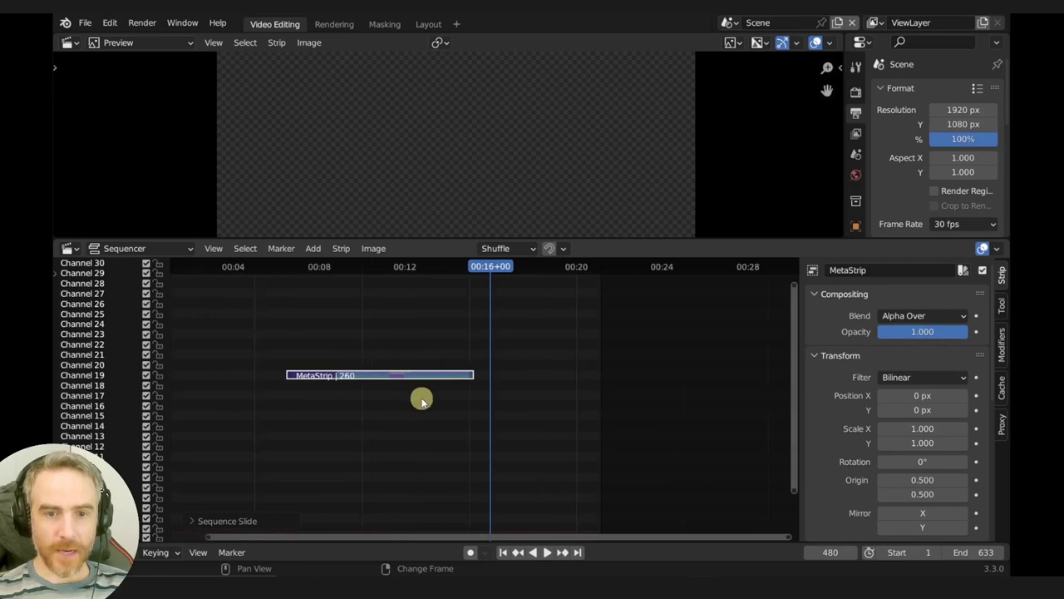
{"action": "middle_click_drag", "start_coordinate": [573, 405], "coordinate": [589, 406]}
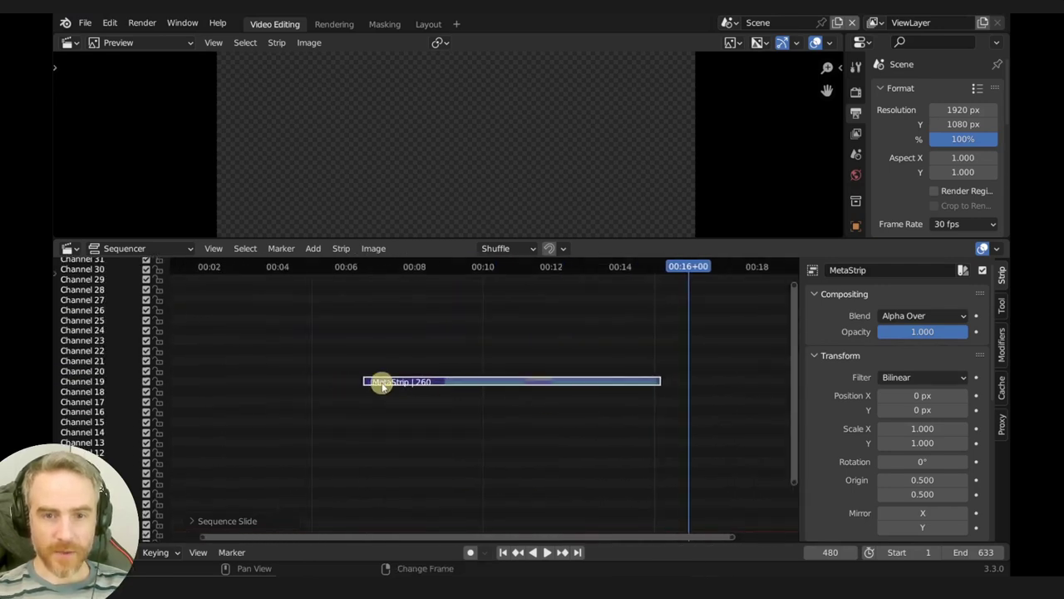
Step: Move the playhead to 00:06+19 and open the meta strip's contents before returning to the main timeline
{"action": "mouse_move", "coordinate": [371, 317]}
{"action": "left_mouse_down"}
{"action": "mouse_move", "coordinate": [354, 321]}
{"action": "mouse_move", "coordinate": [405, 326]}
{"action": "mouse_move", "coordinate": [370, 331]}
{"action": "left_mouse_up"}
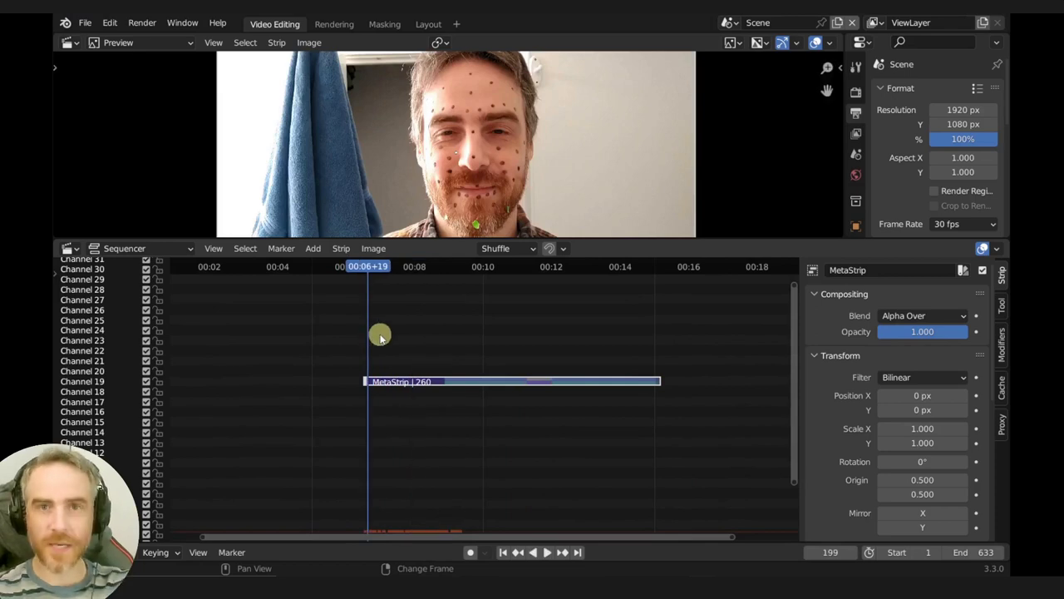
{"action": "key", "text": "Tab"}
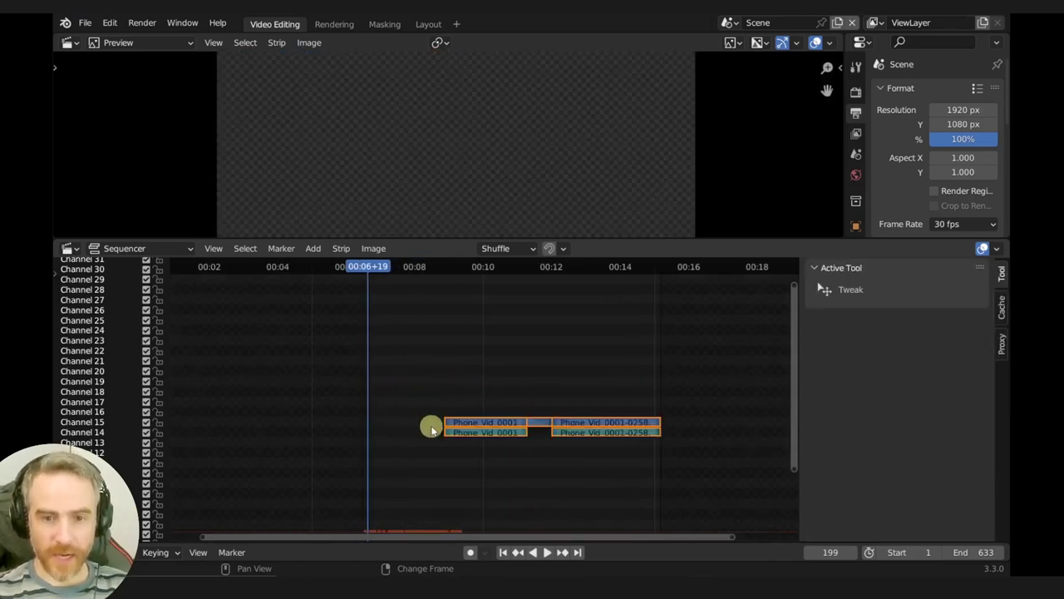
{"action": "key", "text": "Tab"}
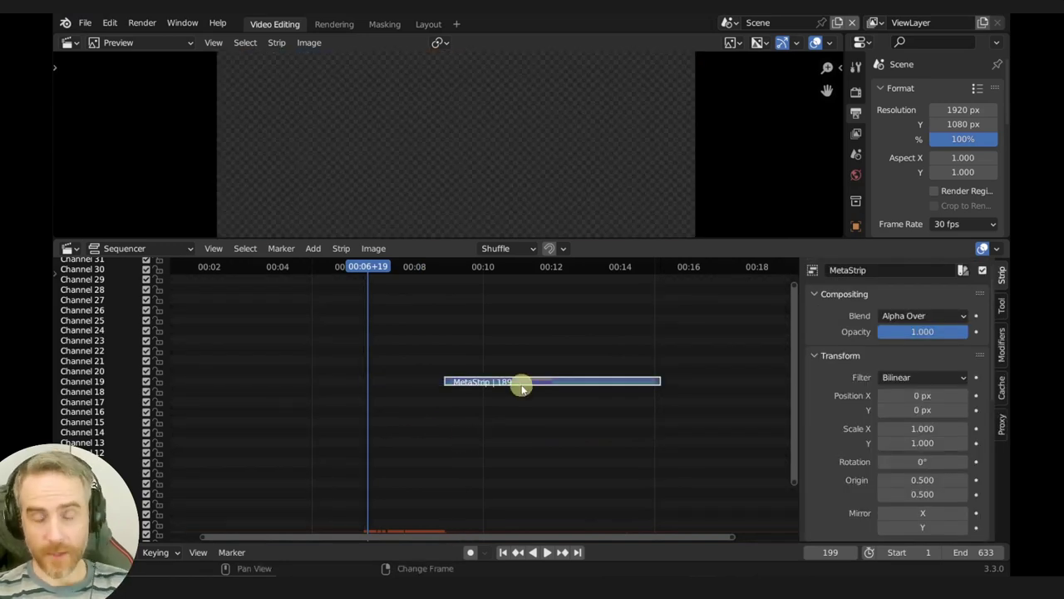
Step: Move the meta strip up to channel 20, starting at about 00:12
{"action": "scroll", "coordinate": [582, 429], "scroll_direction": "down", "scroll_amount": 5}
{"action": "left_click_drag", "start_coordinate": [513, 385], "coordinate": [594, 385]}
{"action": "scroll", "coordinate": [593, 385], "scroll_direction": "up", "scroll_amount": 2}
{"action": "middle_click_drag", "start_coordinate": [594, 385], "coordinate": [588, 406]}
{"action": "scroll", "coordinate": [435, 406], "scroll_direction": "up", "scroll_amount": 1}
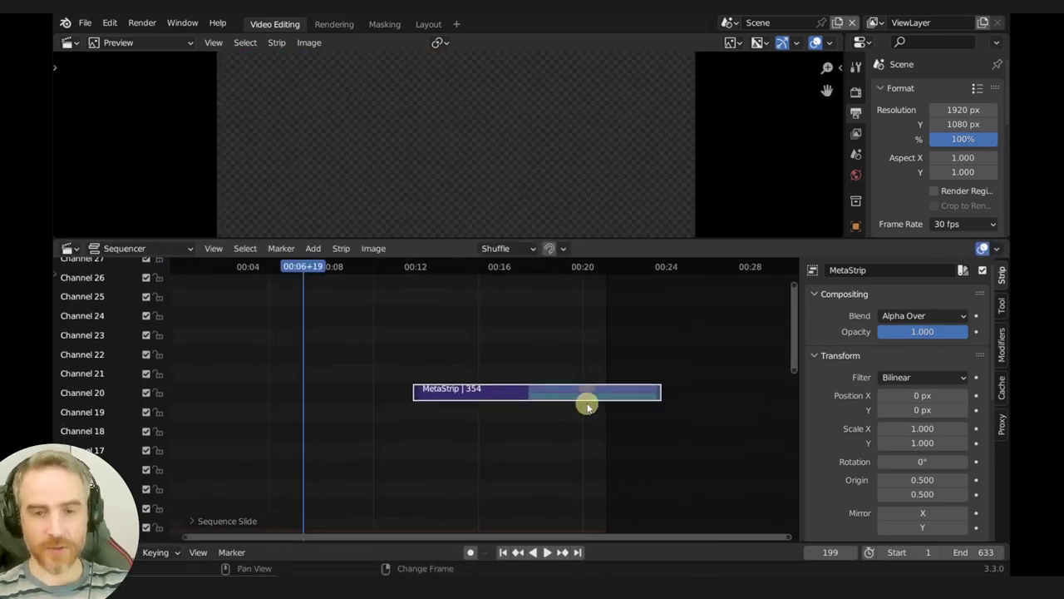
Step: Clear the meta strip's offset, shift its start to about 00:08, and check the strips inside it
{"action": "key", "text": "alt+o"}
{"action": "mouse_move", "coordinate": [612, 400]}
{"action": "left_mouse_down"}
{"action": "mouse_move", "coordinate": [506, 390]}
{"action": "mouse_move", "coordinate": [601, 391]}
{"action": "left_mouse_up"}
{"action": "left_click_drag", "start_coordinate": [409, 394], "coordinate": [331, 392]}
{"action": "key", "text": "Tab"}
{"action": "middle_click_drag", "start_coordinate": [487, 464], "coordinate": [502, 394]}
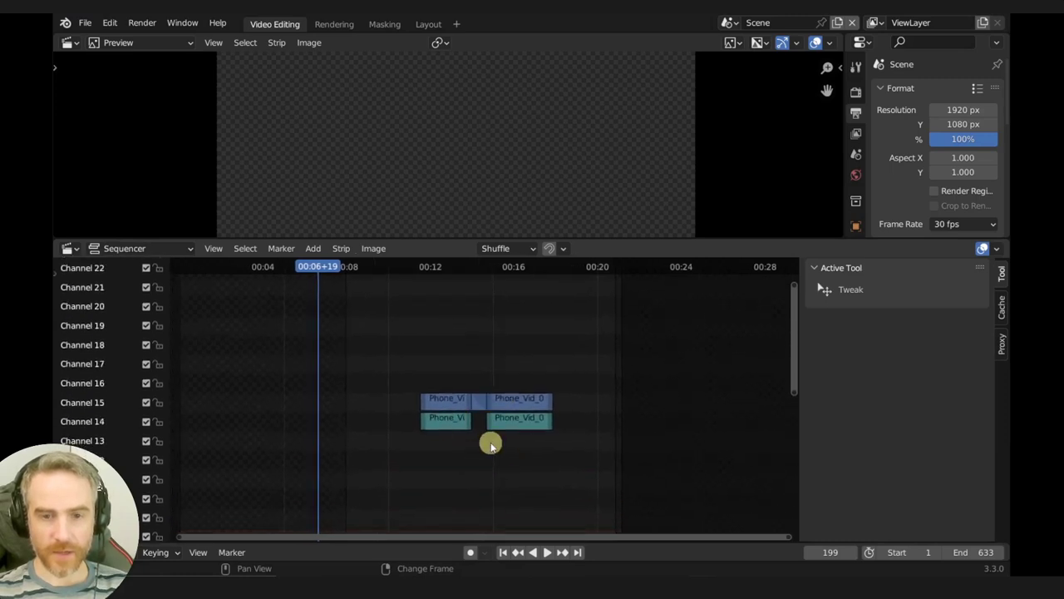
{"action": "key", "text": "Tab"}
Step: Move the meta strip to channel 17 and restore its original length, starting just after 00:10
{"action": "scroll", "coordinate": [490, 441], "scroll_direction": "down", "scroll_amount": 5}
{"action": "left_click_drag", "start_coordinate": [482, 340], "coordinate": [449, 381]}
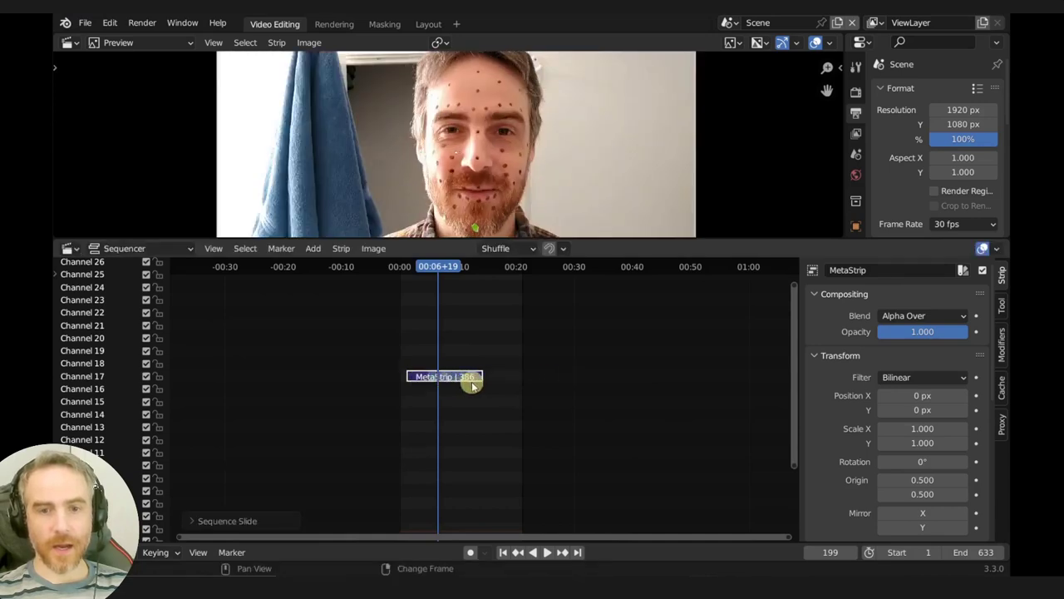
{"action": "scroll", "coordinate": [457, 405], "scroll_direction": "up", "scroll_amount": 4}
{"action": "key", "text": "g"}
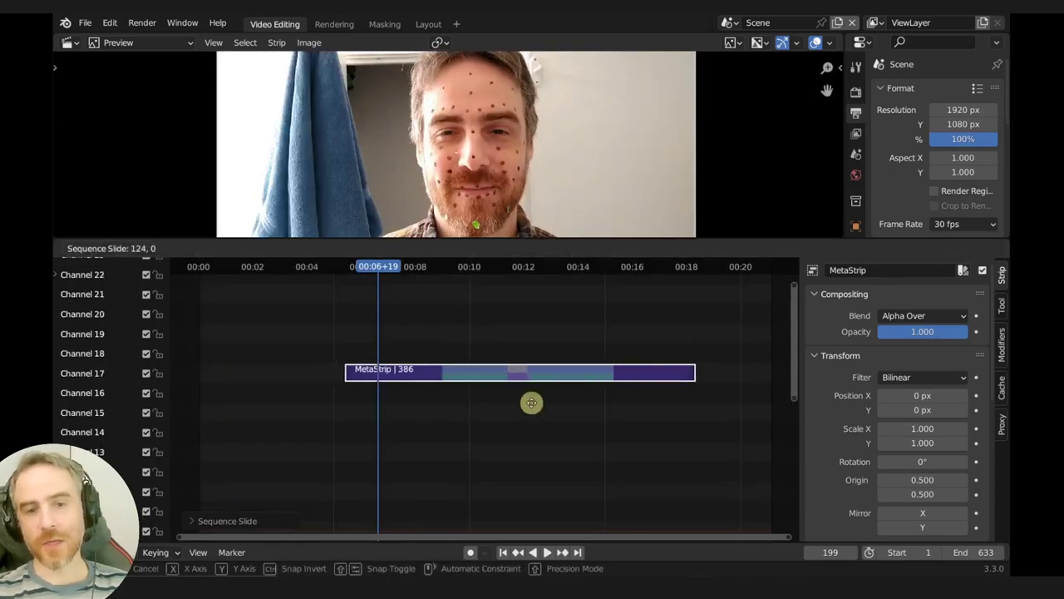
{"action": "left_click", "coordinate": [572, 402]}
{"action": "key", "text": "ctrl+z"}
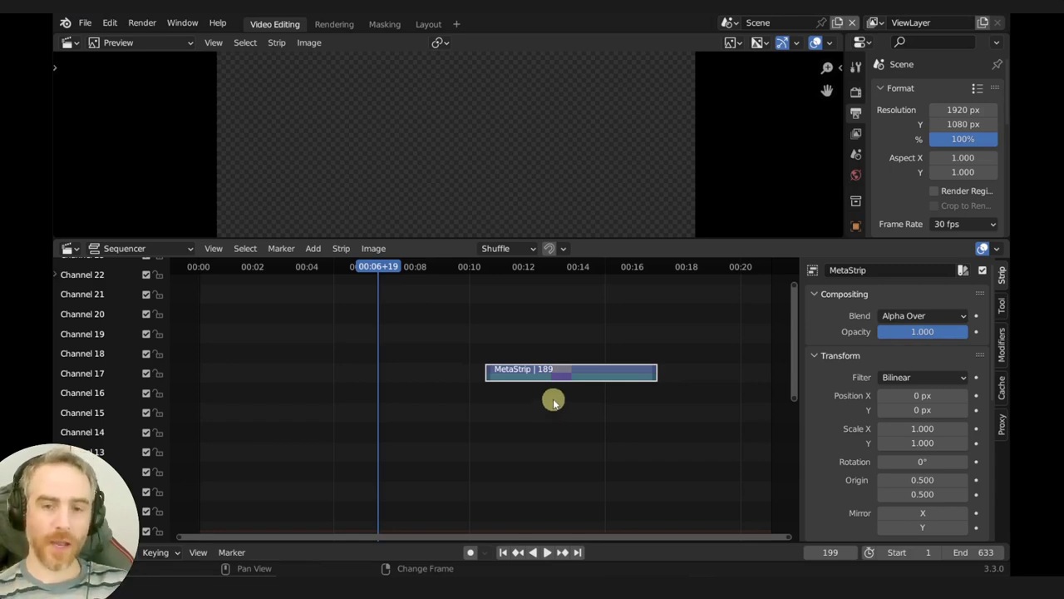
Step: Slide the meta strip earlier to about 00:02, and far along the timeline to channel 16 at about 01:00
{"action": "key", "text": "g"}
{"action": "left_click", "coordinate": [340, 380]}
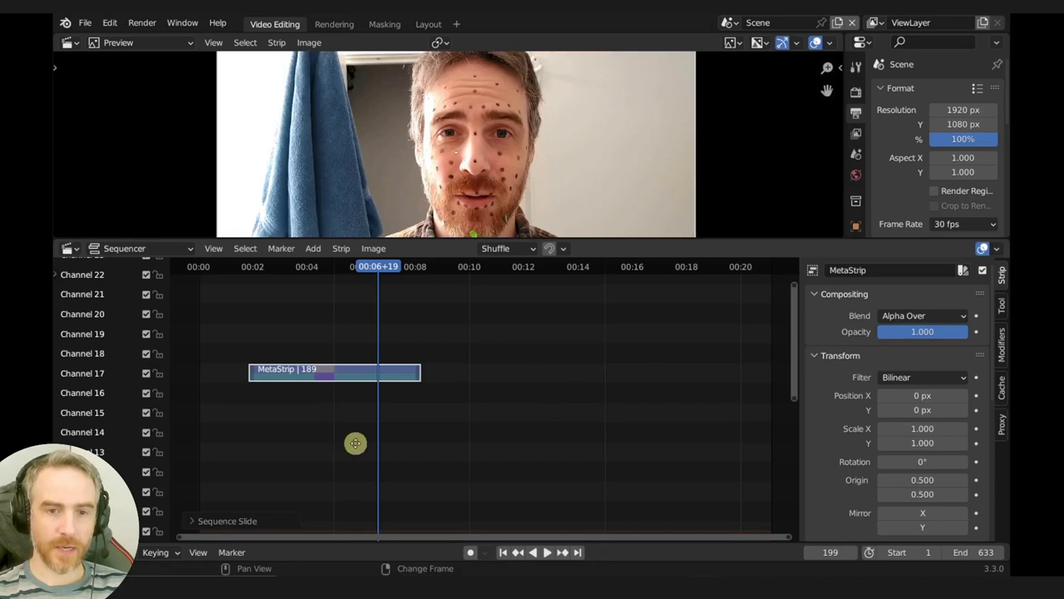
{"action": "scroll", "coordinate": [363, 438], "scroll_direction": "down", "scroll_amount": 8}
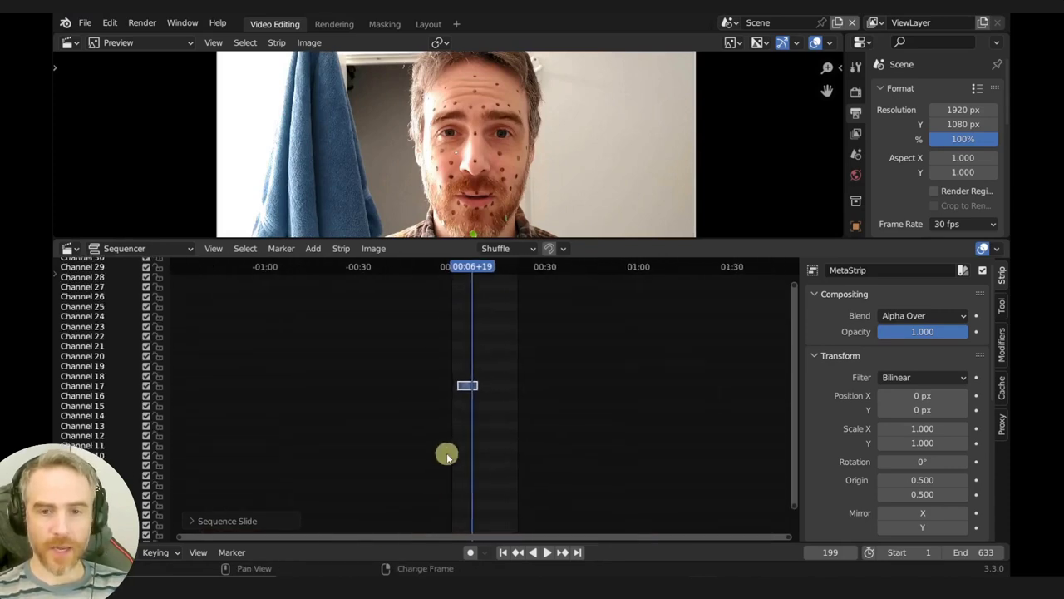
{"action": "key", "text": "g"}
{"action": "left_click", "coordinate": [690, 425]}
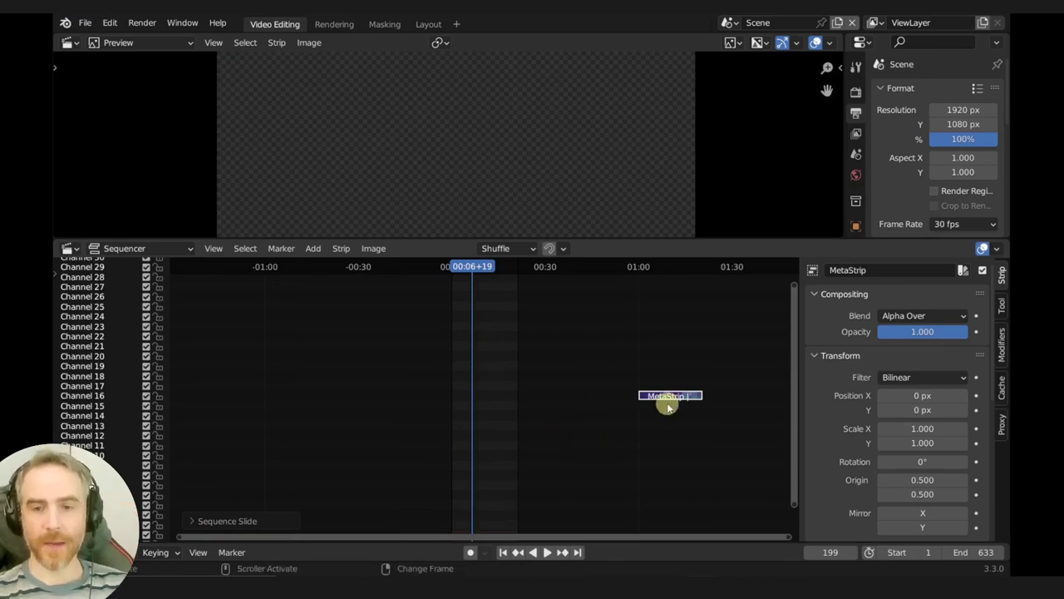
Step: Move the meta strip back to channel 14 at about 00:43 with its original length, and slide it further earlier
{"action": "scroll", "coordinate": [670, 401], "scroll_direction": "up", "scroll_amount": 1}
{"action": "left_click_drag", "start_coordinate": [722, 401], "coordinate": [653, 439]}
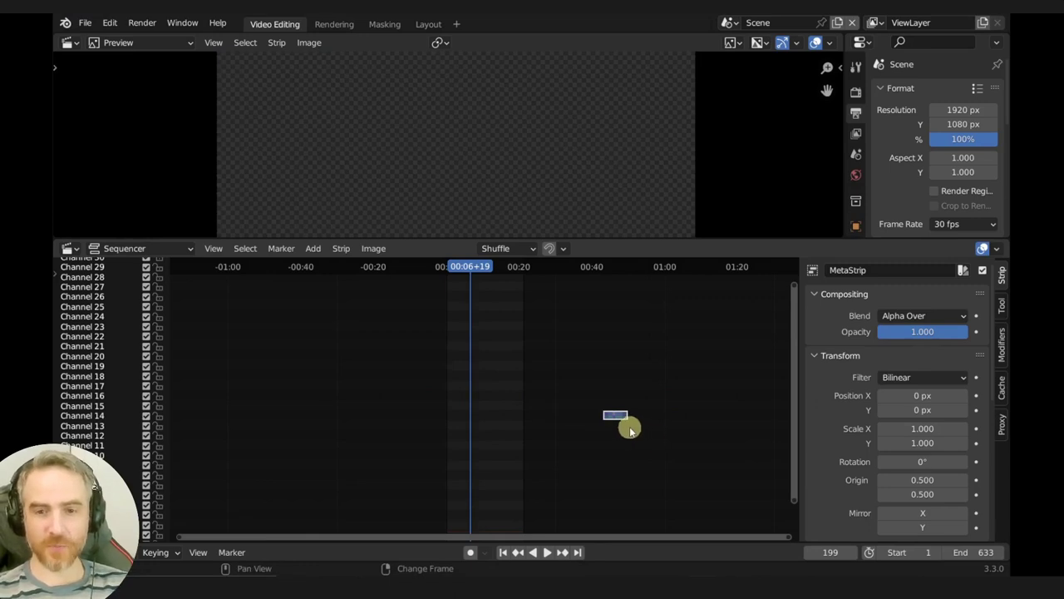
{"action": "left_click_drag", "start_coordinate": [628, 427], "coordinate": [529, 410]}
{"action": "middle_click_drag", "start_coordinate": [530, 410], "coordinate": [568, 428], "text": "ctrl"}
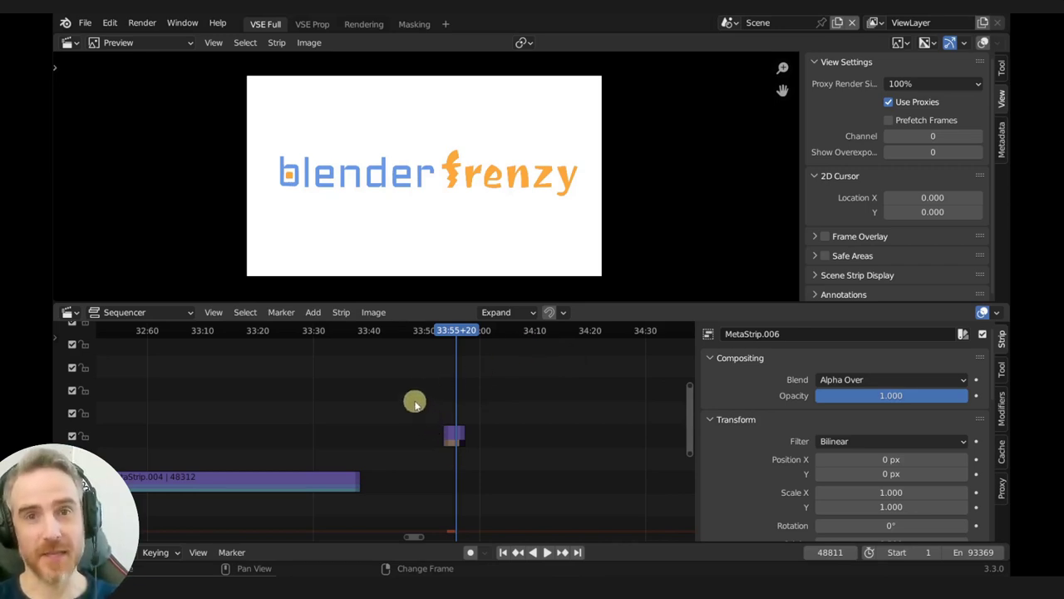
Step: Play back the burning logo transition in MetaStrip.006 from around 33:53
{"action": "left_click", "coordinate": [444, 391]}
{"action": "key", "text": "space"}
{"action": "key", "text": "space"}
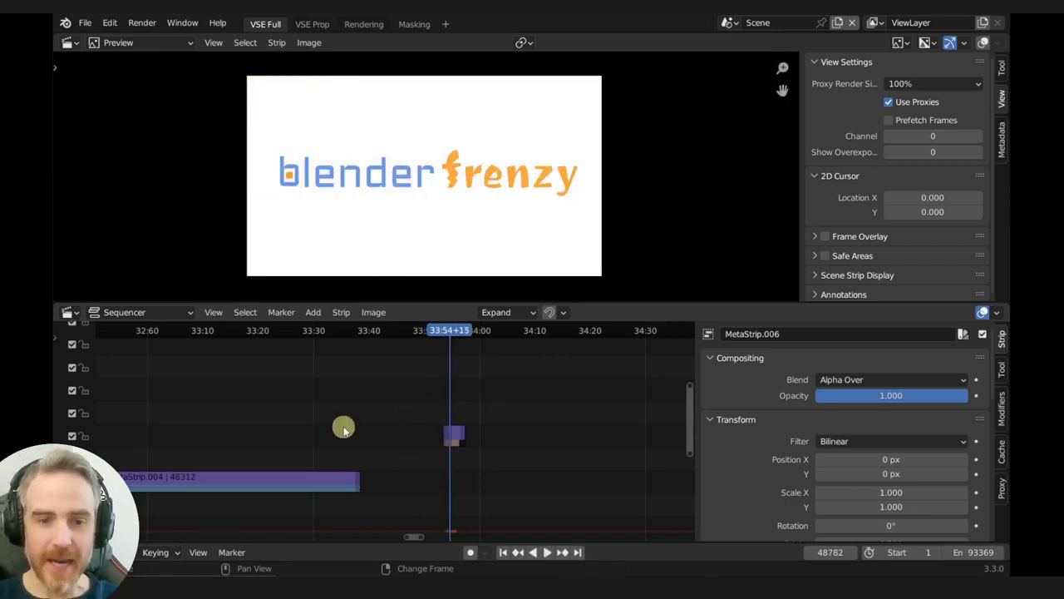
{"action": "left_click", "coordinate": [444, 403]}
{"action": "key", "text": "space"}
{"action": "left_click_drag", "start_coordinate": [446, 404], "coordinate": [447, 402]}
{"action": "key", "text": "space"}
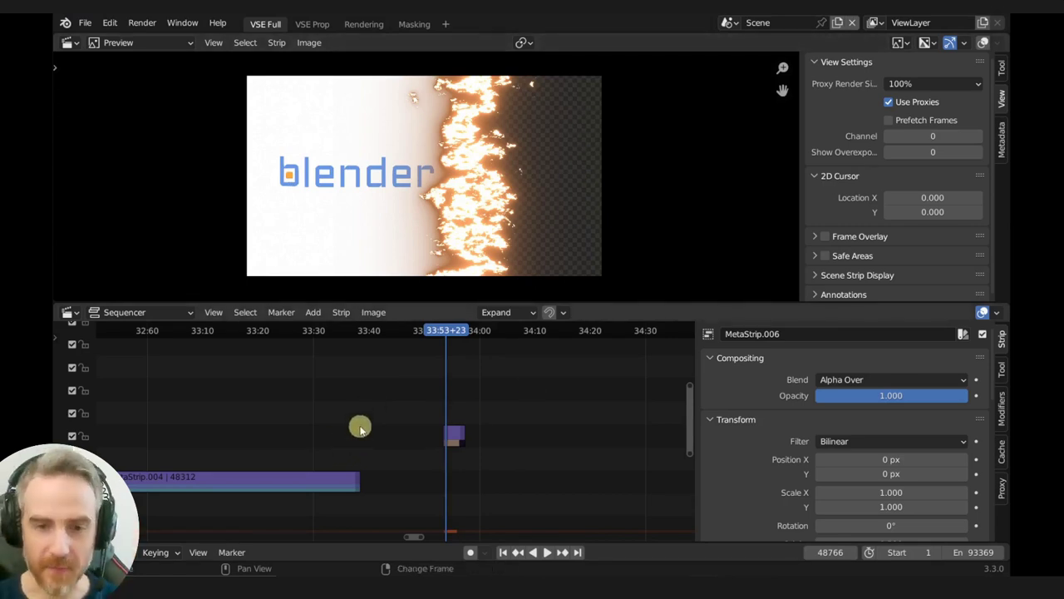
Step: Slide MetaStrip.006 earlier so that it ends with MetaStrip.004
{"action": "left_click_drag", "start_coordinate": [427, 393], "coordinate": [530, 480]}
{"action": "middle_click_drag", "start_coordinate": [478, 463], "coordinate": [565, 463]}
{"action": "key", "text": "g"}
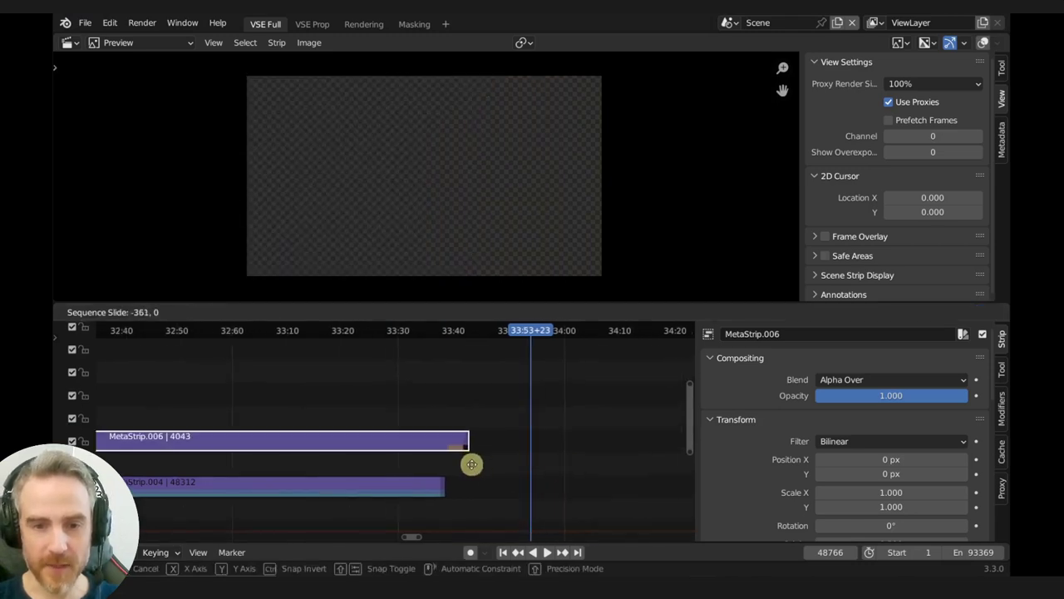
{"action": "left_click", "coordinate": [452, 466]}
{"action": "scroll", "coordinate": [458, 469], "scroll_direction": "down", "scroll_amount": 8}
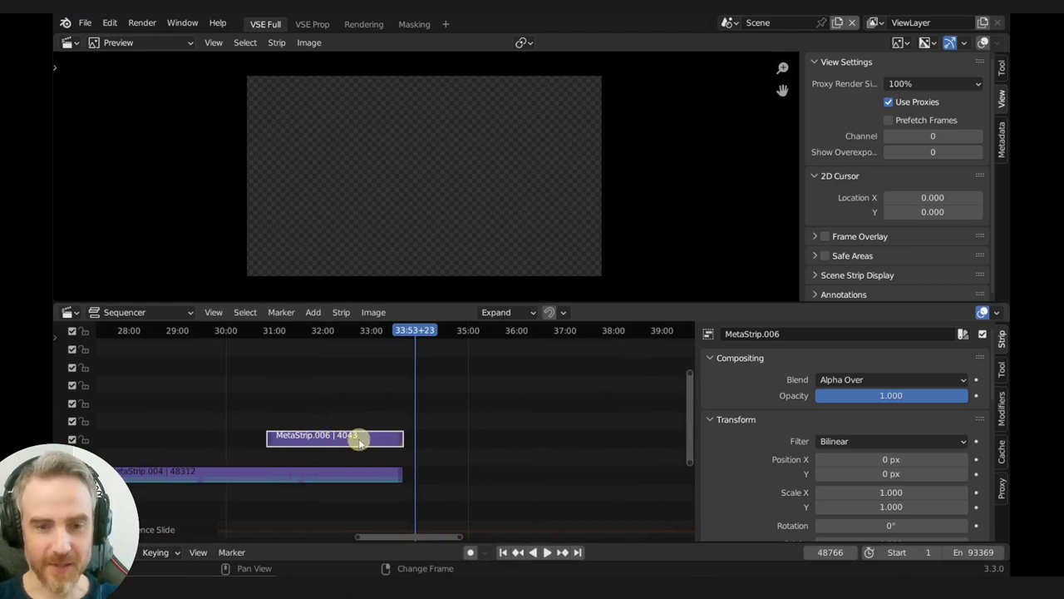
Step: Open MetaStrip.006 and its nested Fire_Flame.003 strip, select the fire and Speed strips inside, and return one level up
{"action": "key", "text": "Tab"}
{"action": "scroll", "coordinate": [391, 443], "scroll_direction": "up", "scroll_amount": 4}
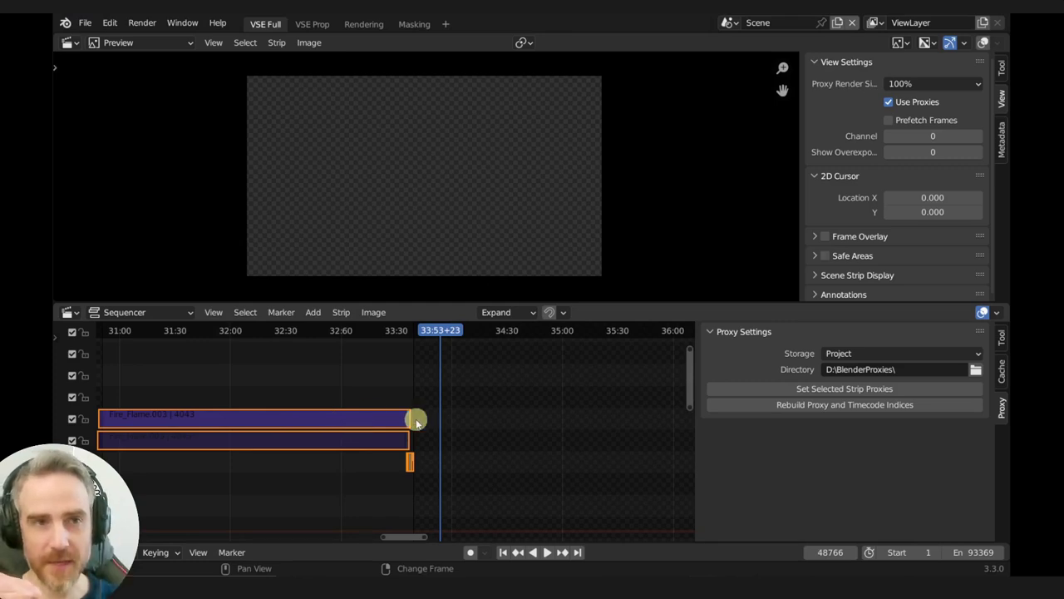
{"action": "left_click", "coordinate": [383, 424]}
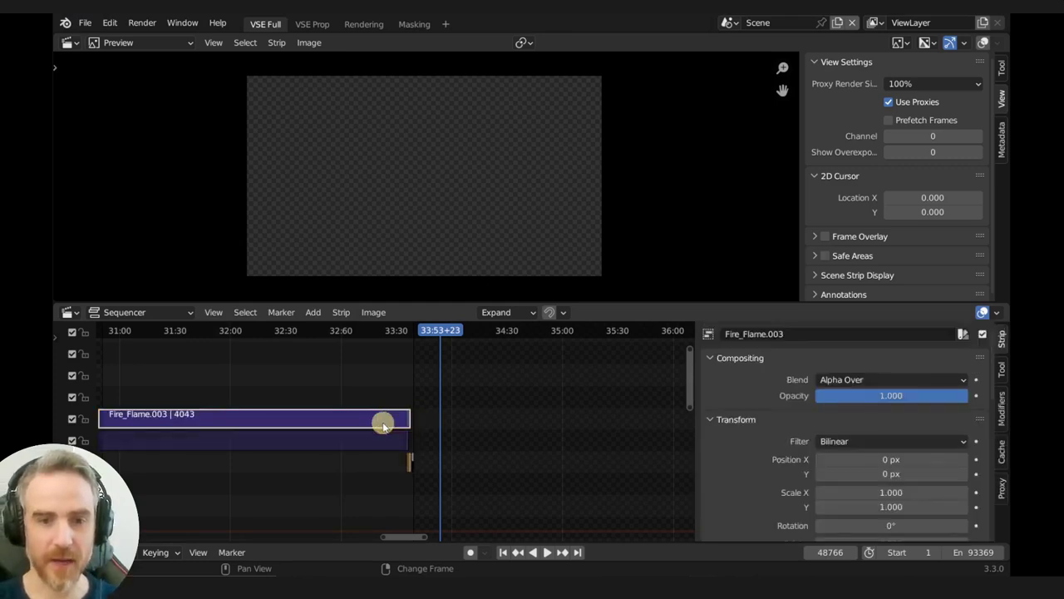
{"action": "key", "text": "Delete"}
{"action": "mouse_move", "coordinate": [385, 428]}
{"action": "middle_mouse_down", "text": "ctrl"}
{"action": "mouse_move", "coordinate": [432, 494]}
{"action": "mouse_move", "coordinate": [453, 480]}
{"action": "mouse_move", "coordinate": [304, 418]}
{"action": "mouse_move", "coordinate": [390, 416]}
{"action": "middle_mouse_up", "text": "ctrl"}
{"action": "left_click", "coordinate": [395, 420]}
{"action": "mouse_move", "coordinate": [399, 424]}
{"action": "left_mouse_down"}
{"action": "mouse_move", "coordinate": [344, 416]}
{"action": "mouse_move", "coordinate": [380, 421]}
{"action": "left_mouse_up"}
{"action": "scroll", "coordinate": [387, 421], "scroll_direction": "down", "scroll_amount": 5}
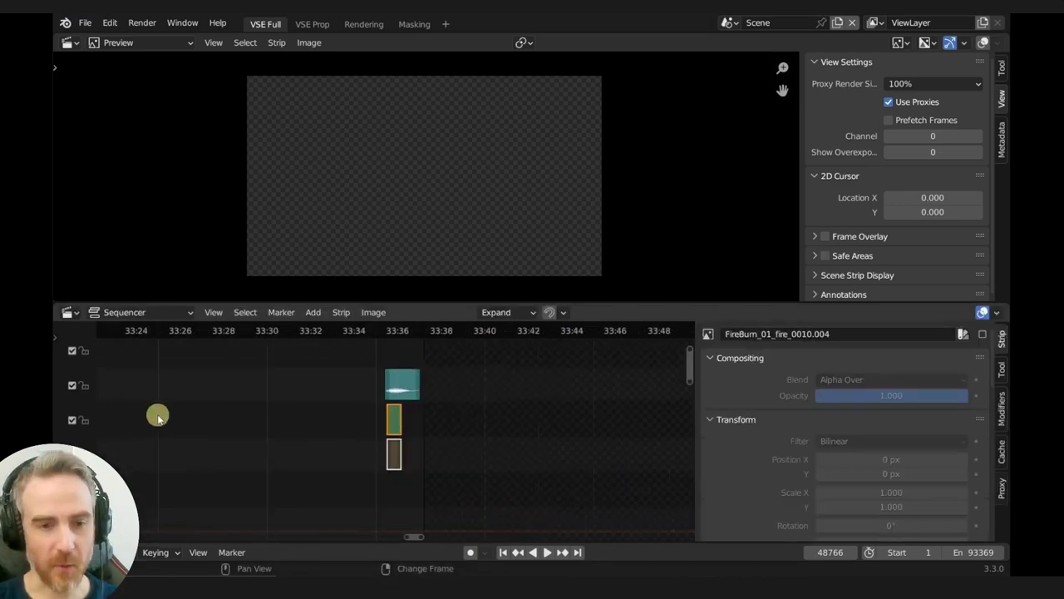
{"action": "mouse_move", "coordinate": [435, 444]}
{"action": "middle_mouse_down", "text": "ctrl"}
{"action": "mouse_move", "coordinate": [477, 461]}
{"action": "mouse_move", "coordinate": [395, 471]}
{"action": "mouse_move", "coordinate": [425, 465]}
{"action": "mouse_move", "coordinate": [435, 432]}
{"action": "middle_mouse_up", "text": "ctrl"}
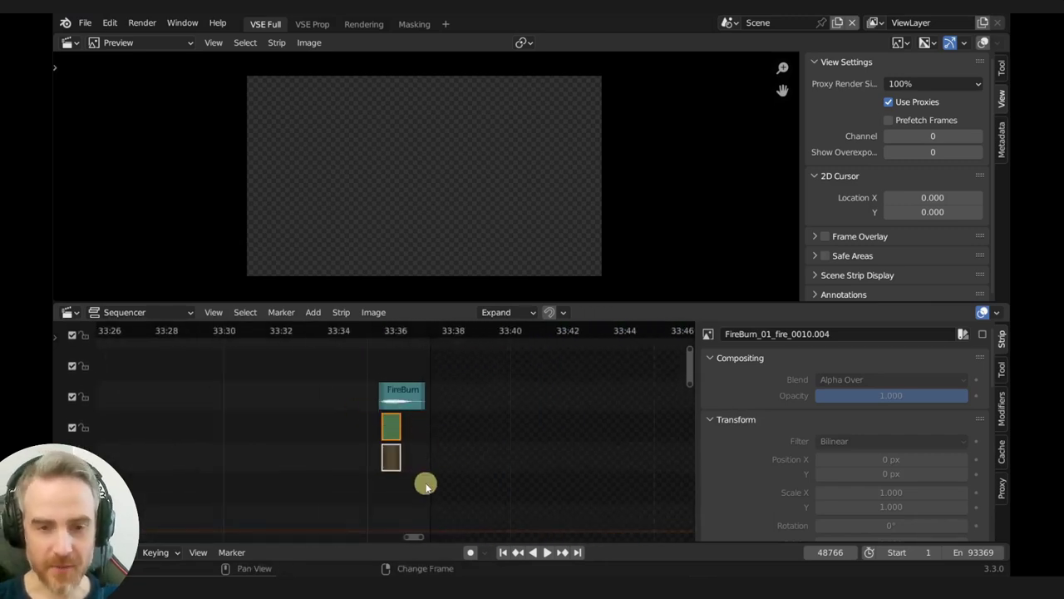
{"action": "key", "text": "Tab"}
{"action": "middle_click_drag", "start_coordinate": [431, 480], "coordinate": [437, 380]}
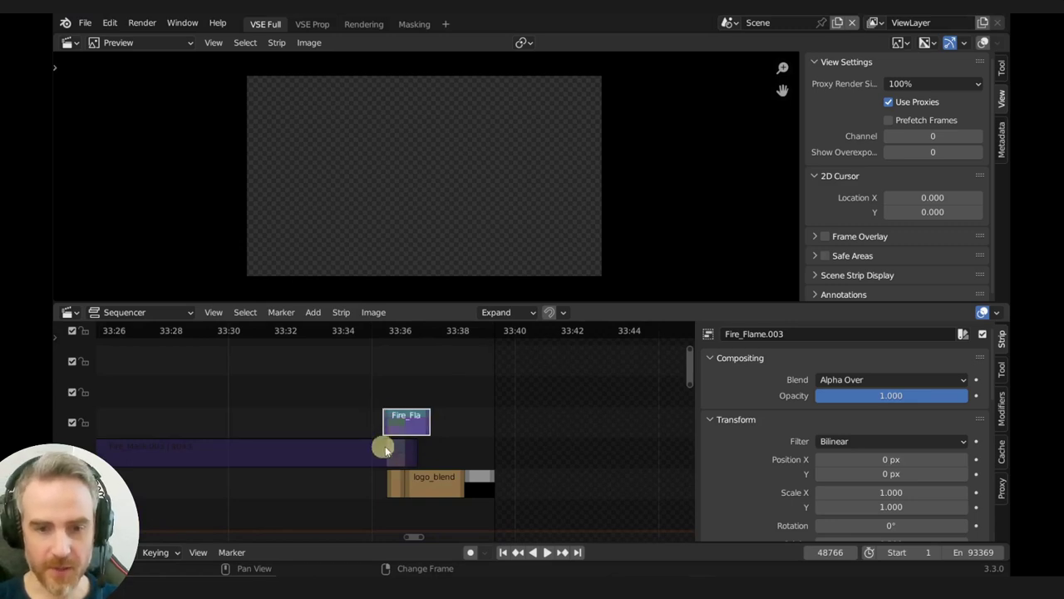
Step: Open the nested Fire_Mask.003 strip, try to move its FireBurn mask strip, and return one level up
{"action": "left_click", "coordinate": [445, 454]}
{"action": "scroll", "coordinate": [416, 441], "scroll_direction": "up", "scroll_amount": 5}
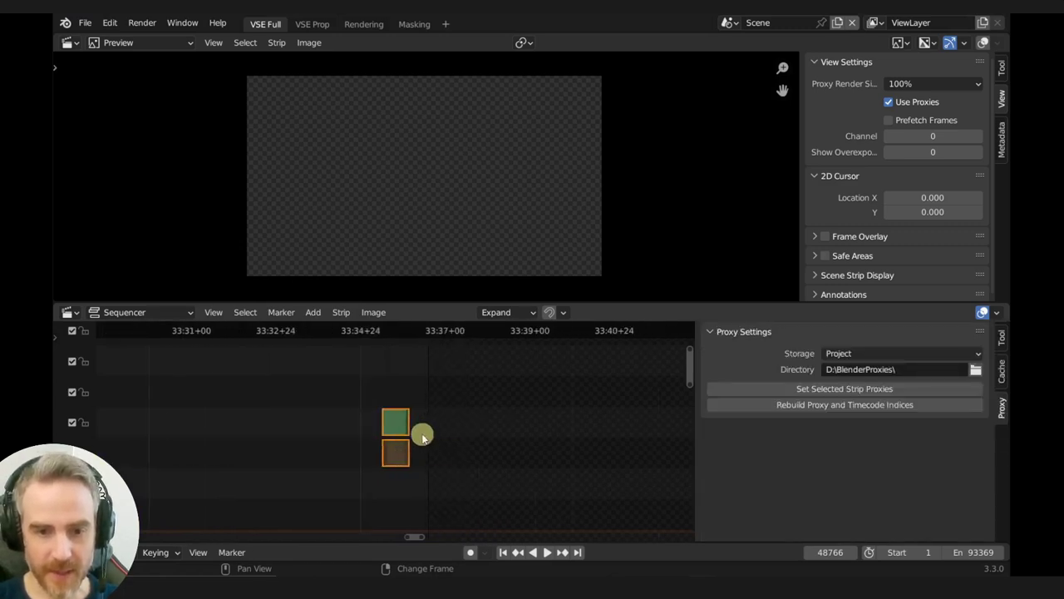
{"action": "left_click", "coordinate": [396, 459]}
{"action": "key", "text": "g"}
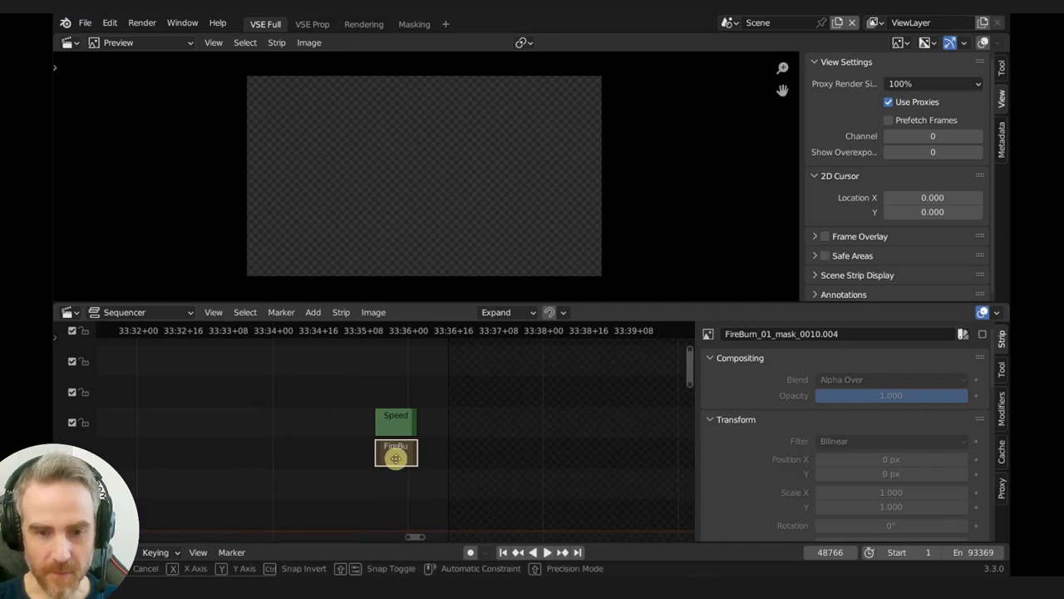
{"action": "right_click", "coordinate": [452, 453]}
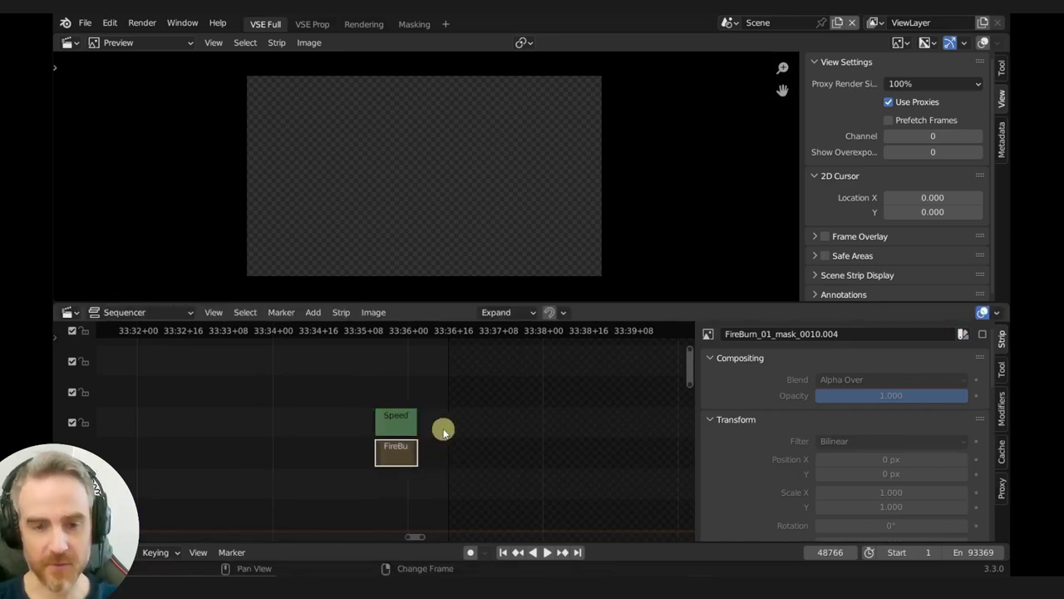
{"action": "key", "text": "Tab"}
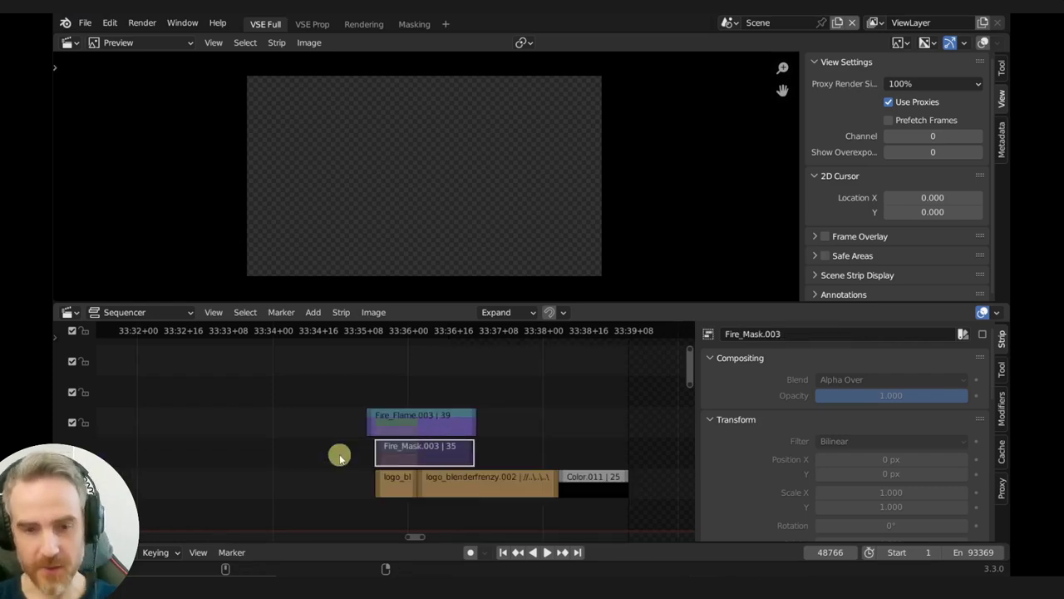
Step: Return from MetaStrip.006 to the main timeline and place the playhead at 33:31+18
{"action": "middle_click_drag", "start_coordinate": [487, 468], "coordinate": [420, 488], "text": "ctrl"}
{"action": "left_click_drag", "start_coordinate": [420, 487], "coordinate": [379, 485]}
{"action": "key", "text": "Tab"}
{"action": "middle_click_drag", "start_coordinate": [397, 482], "coordinate": [408, 449], "text": "ctrl"}
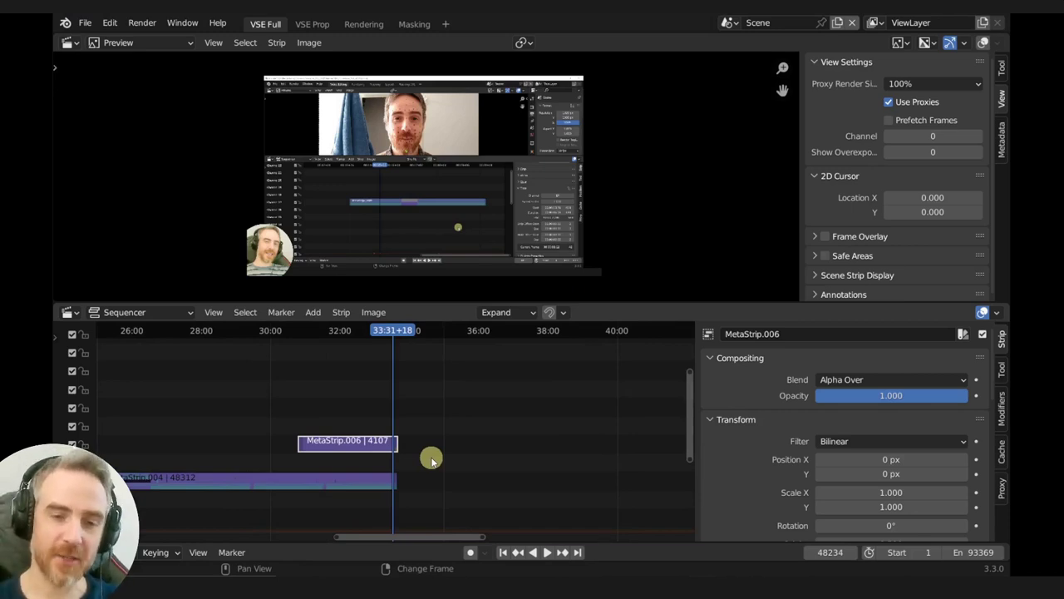
{"action": "middle_click_drag", "start_coordinate": [368, 447], "coordinate": [204, 422], "text": "ctrl"}
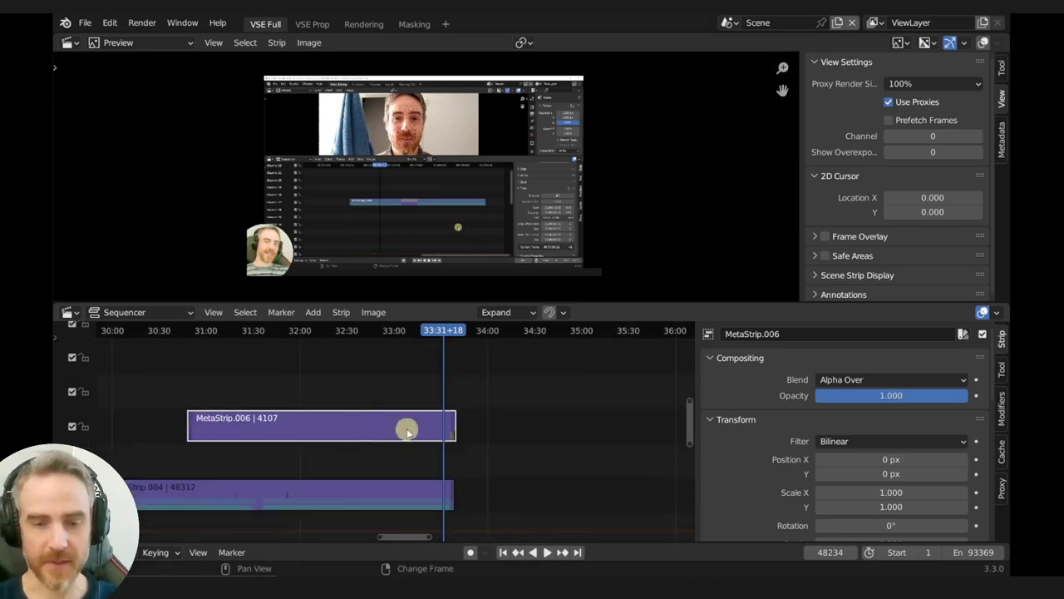
Step: Slide MetaStrip.006 later to start at about 33:05, and open its contents before returning to the main timeline
{"action": "left_click_drag", "start_coordinate": [280, 420], "coordinate": [489, 419]}
{"action": "middle_click_drag", "start_coordinate": [507, 423], "coordinate": [311, 404]}
{"action": "key", "text": "Tab"}
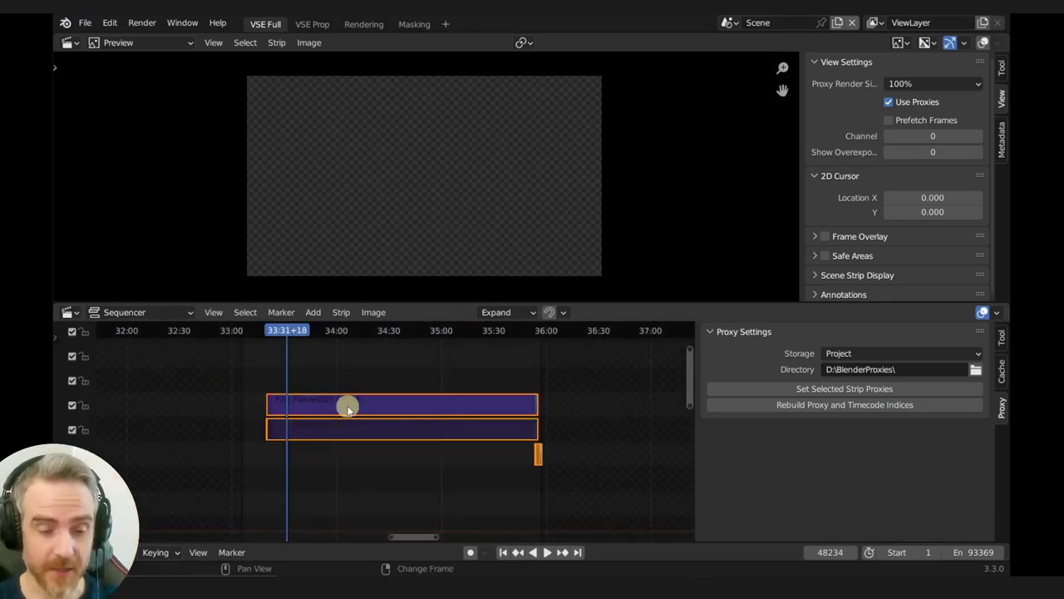
{"action": "key", "text": "ctrl+g"}
{"action": "middle_click_drag", "start_coordinate": [390, 440], "coordinate": [350, 425], "text": "ctrl"}
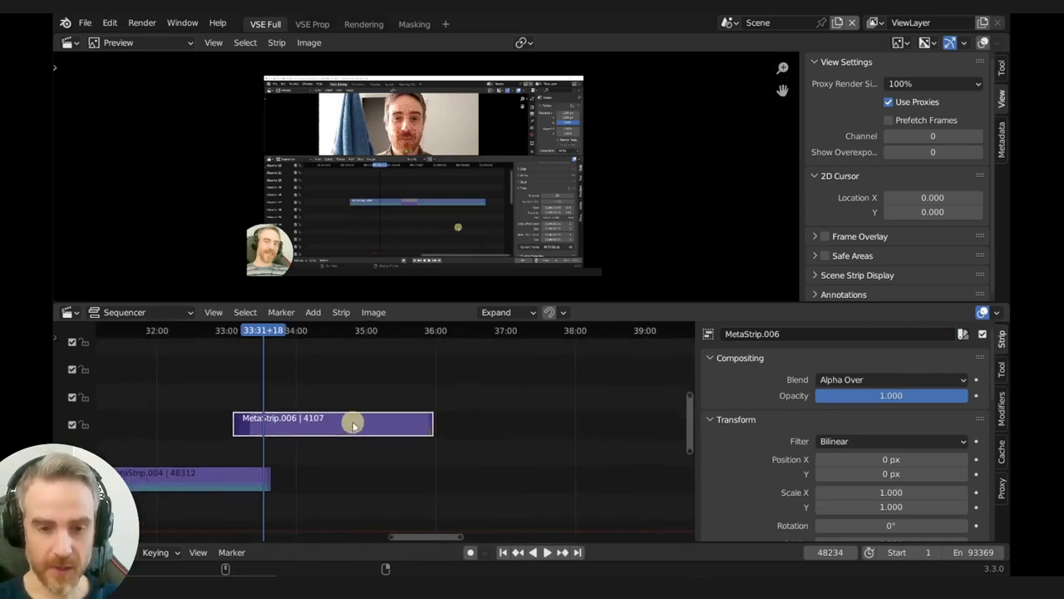
Step: Ungroup MetaStrip.006 and reset the Fire_Flame.003 and Fire_Mask.003 strips to their short length near 36:00
{"action": "key", "text": "Tab"}
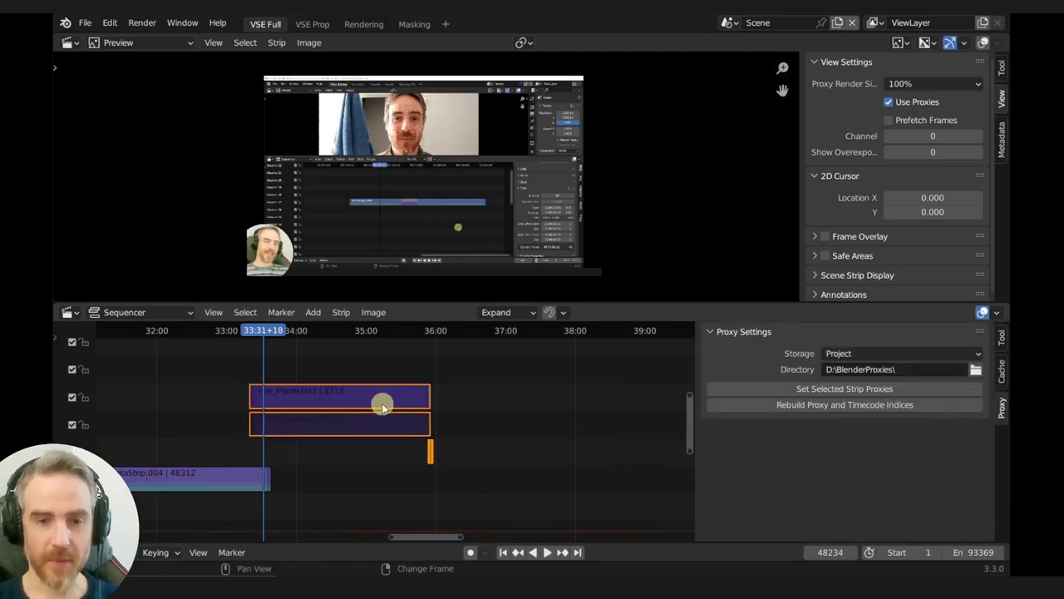
{"action": "left_click", "coordinate": [371, 404]}
{"action": "left_click", "coordinate": [354, 434]}
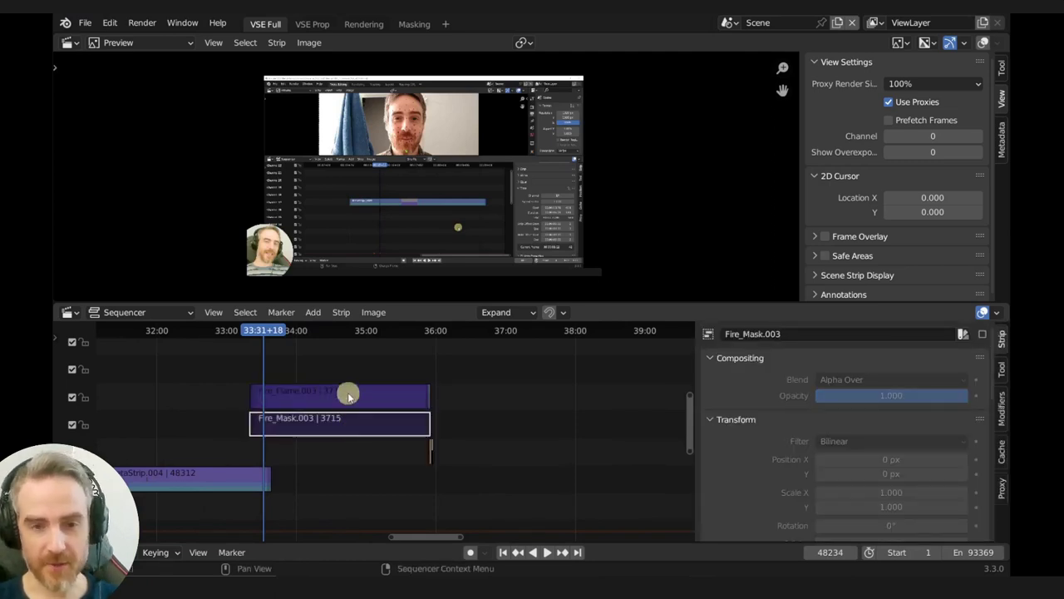
{"action": "left_click", "coordinate": [347, 395], "text": "shift"}
{"action": "key", "text": "x"}
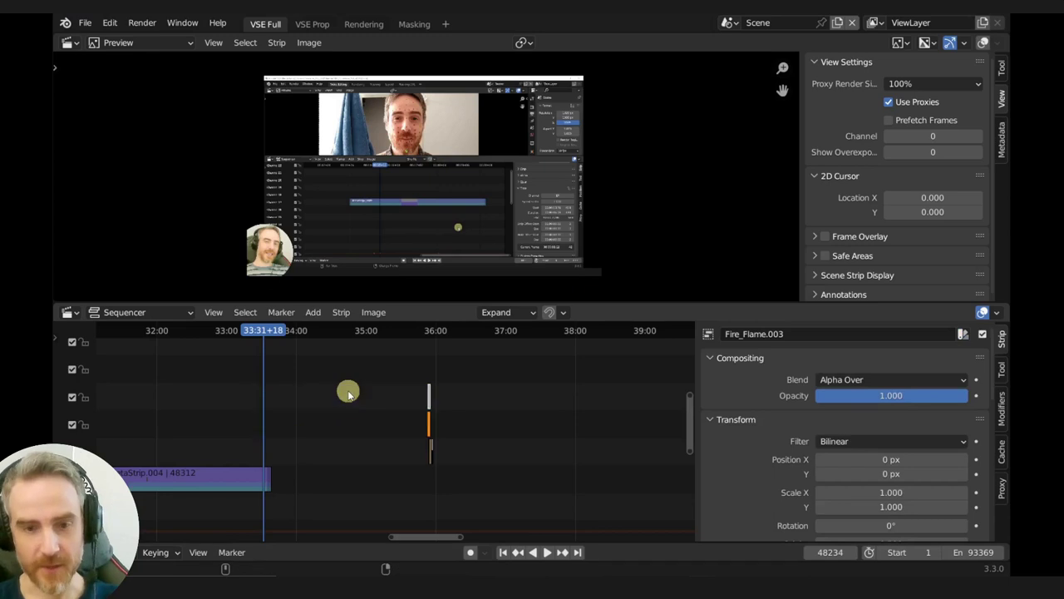
Step: Slide the ungrouped fire and logo strips earlier so the logo begins near MetaStrip.004's end at about 33:38, and select Fire_Flame.003
{"action": "left_click_drag", "start_coordinate": [386, 368], "coordinate": [494, 483]}
{"action": "key", "text": "g"}
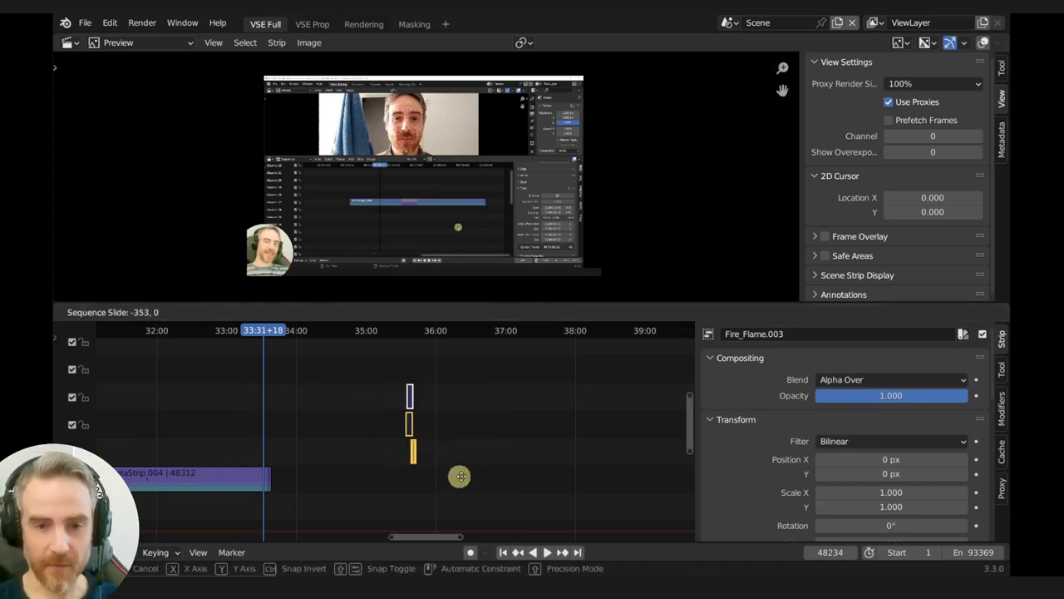
{"action": "left_click", "coordinate": [336, 478]}
{"action": "scroll", "coordinate": [340, 458], "scroll_direction": "up", "scroll_amount": 6}
{"action": "middle_click_drag", "start_coordinate": [355, 442], "coordinate": [465, 471]}
{"action": "left_click", "coordinate": [406, 405]}
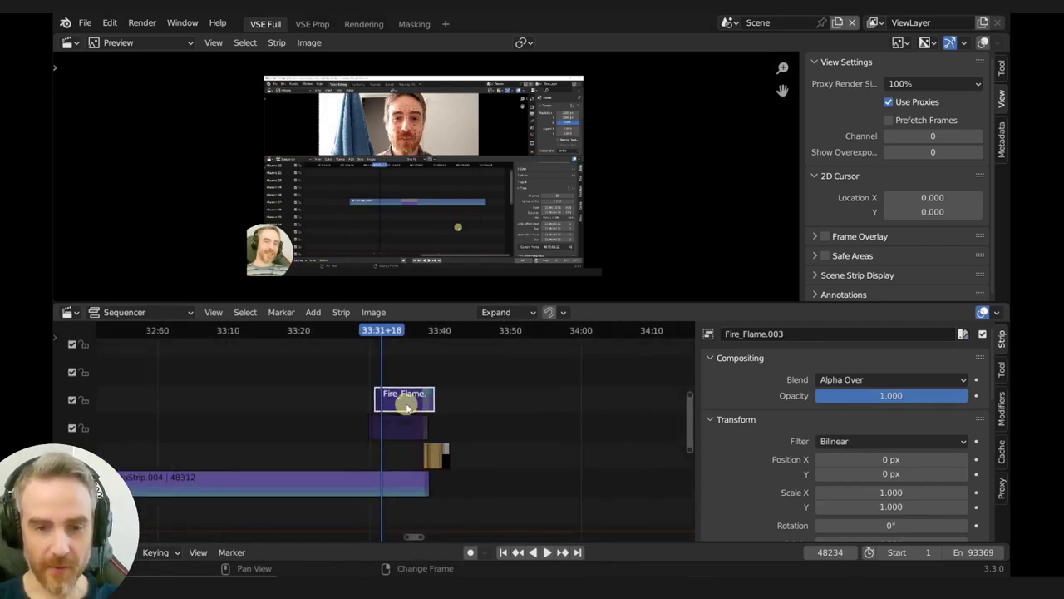
Step: Ungroup Fire_Flame.003 and Fire_Mask.003 and place the playhead at 33:37+09
{"action": "middle_click_drag", "start_coordinate": [418, 414], "coordinate": [408, 496]}
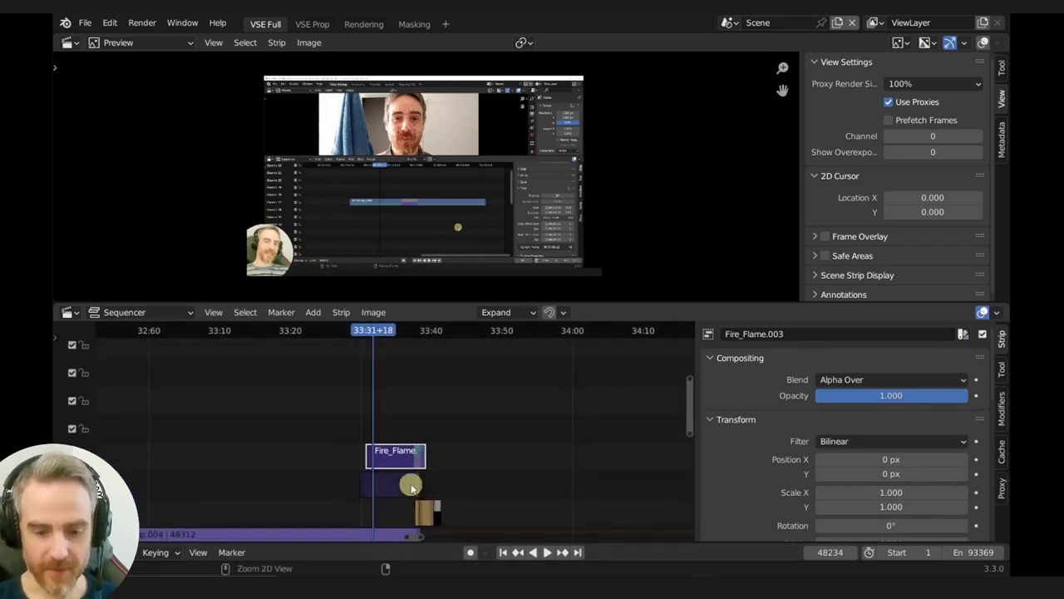
{"action": "key", "text": "ctrl+z"}
{"action": "left_click", "coordinate": [412, 486]}
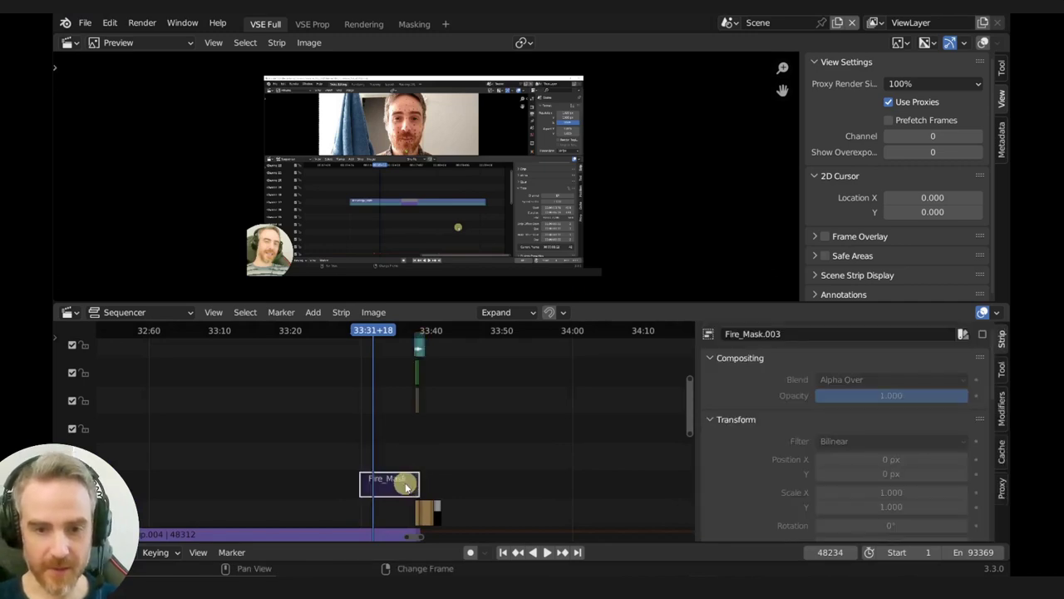
{"action": "mouse_move", "coordinate": [407, 493]}
{"action": "right_mouse_down"}
{"action": "mouse_move", "coordinate": [417, 484]}
{"action": "mouse_move", "coordinate": [406, 487]}
{"action": "right_mouse_up"}
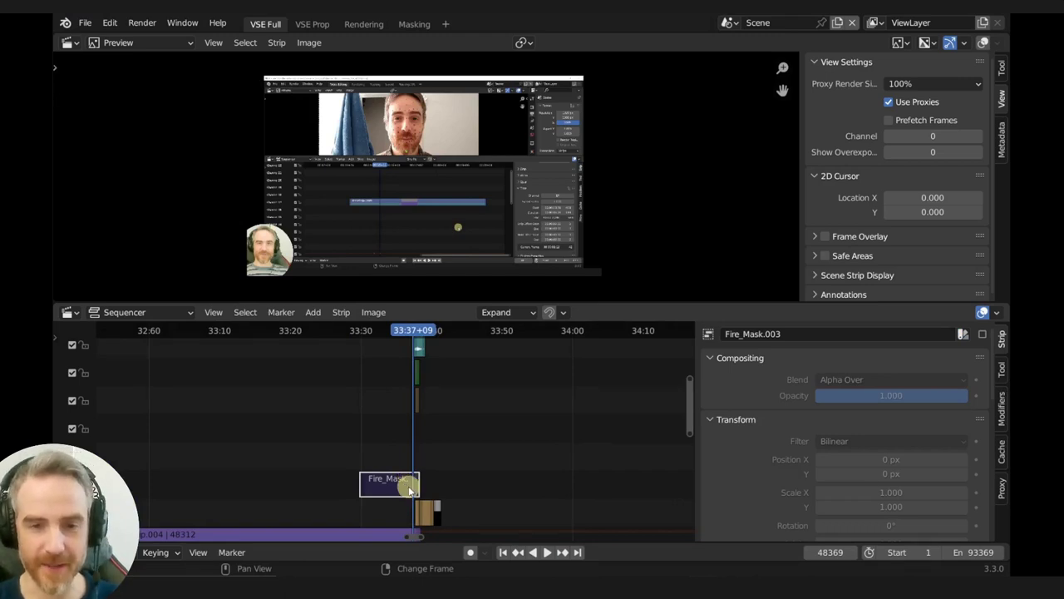
{"action": "scroll", "coordinate": [410, 491], "scroll_direction": "up", "scroll_amount": 5}
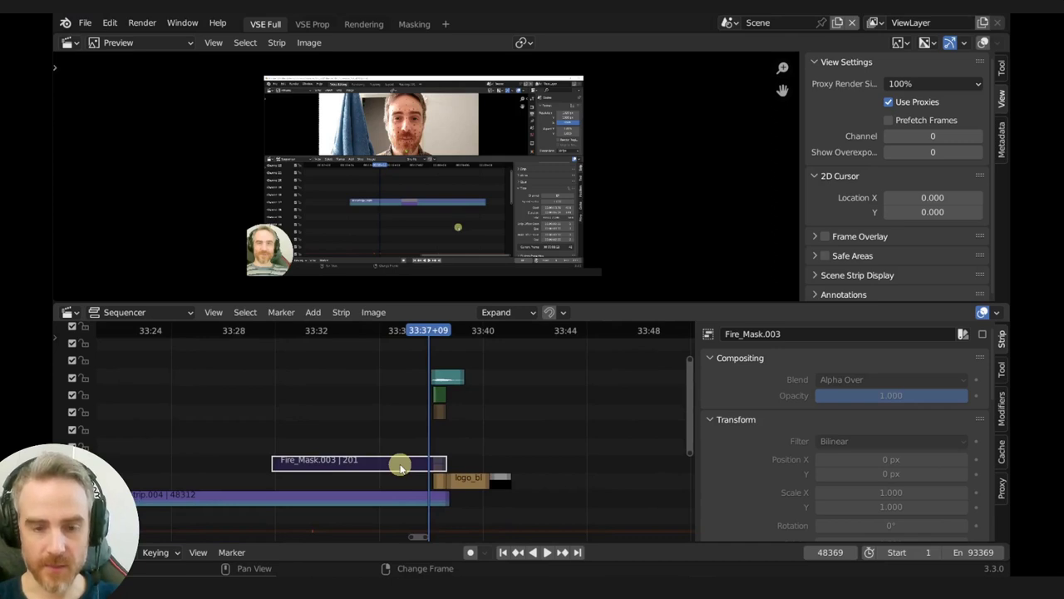
{"action": "key", "text": "Delete"}
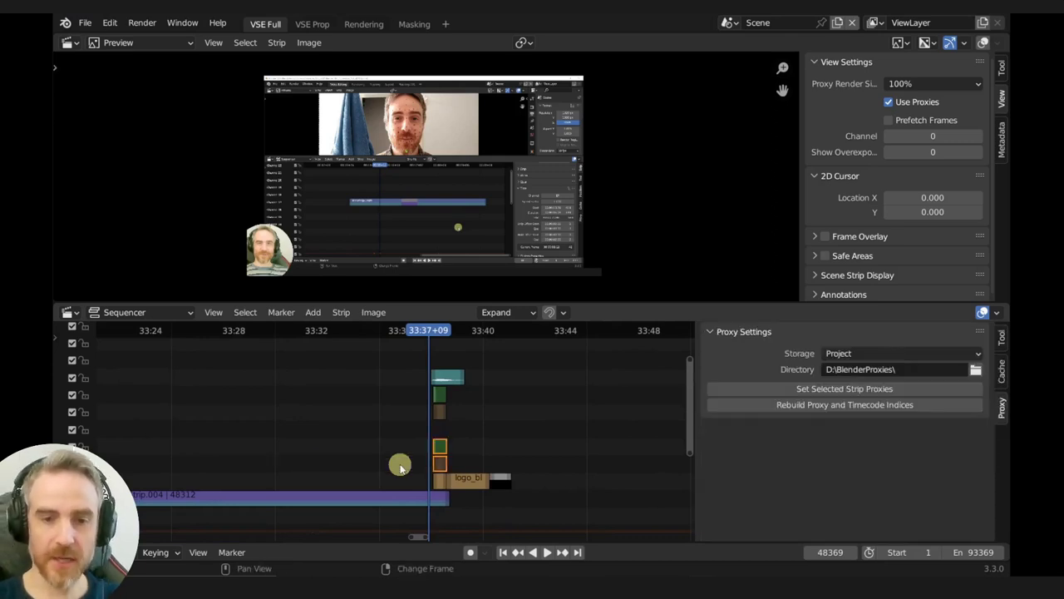
Step: Select the ungrouped fire and mask image strips with their speed effects and check the Time settings of FireBurn_01_fire_0010.004
{"action": "scroll", "coordinate": [465, 463], "scroll_direction": "up", "scroll_amount": 5}
{"action": "middle_click_drag", "start_coordinate": [465, 463], "coordinate": [372, 470]}
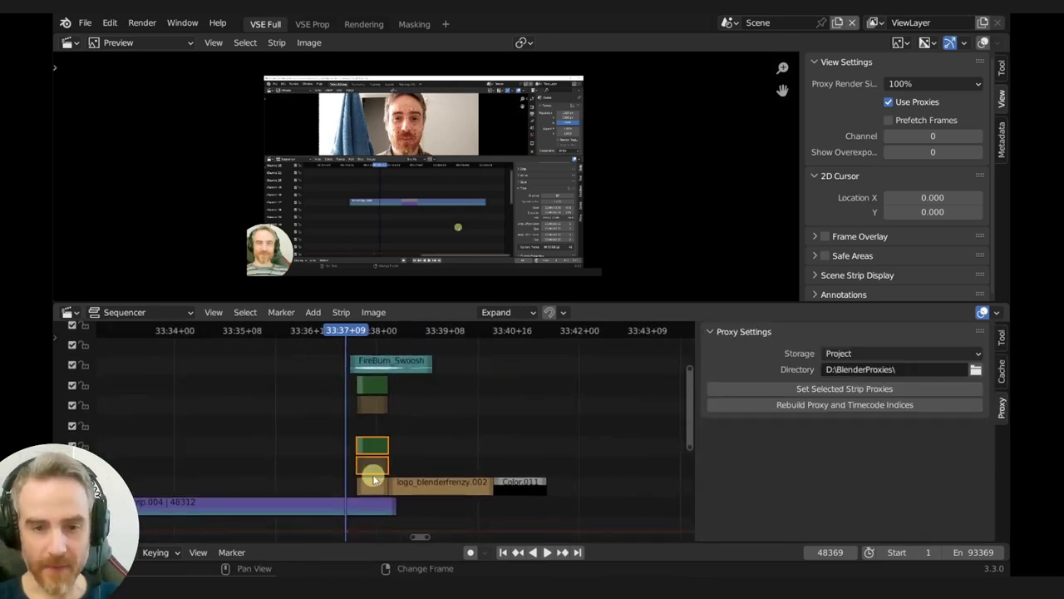
{"action": "left_click", "coordinate": [374, 470]}
{"action": "key", "text": "g"}
{"action": "key", "text": "Escape"}
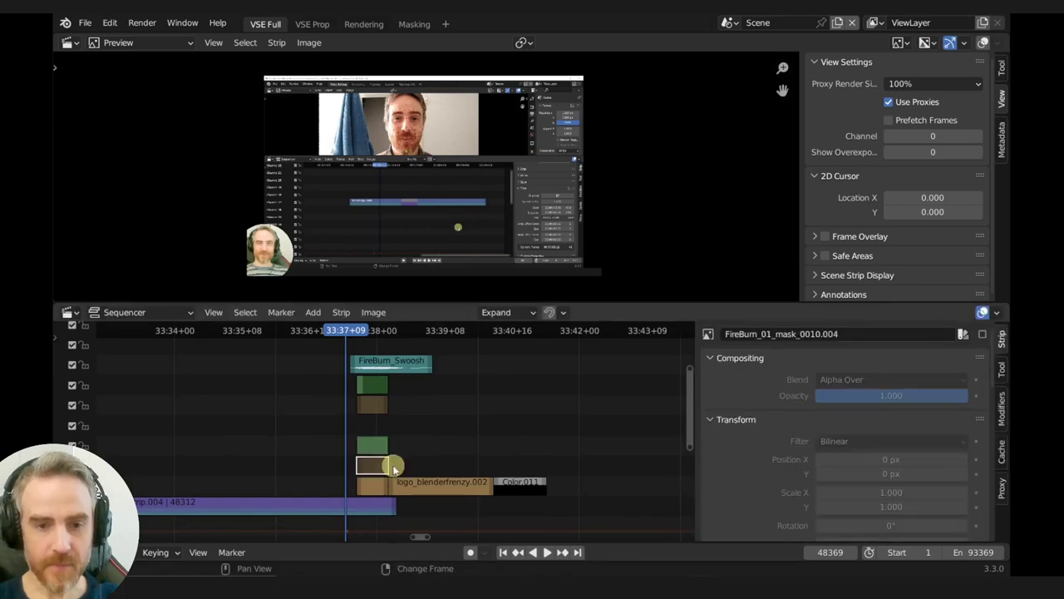
{"action": "left_click", "coordinate": [377, 408], "text": "alt"}
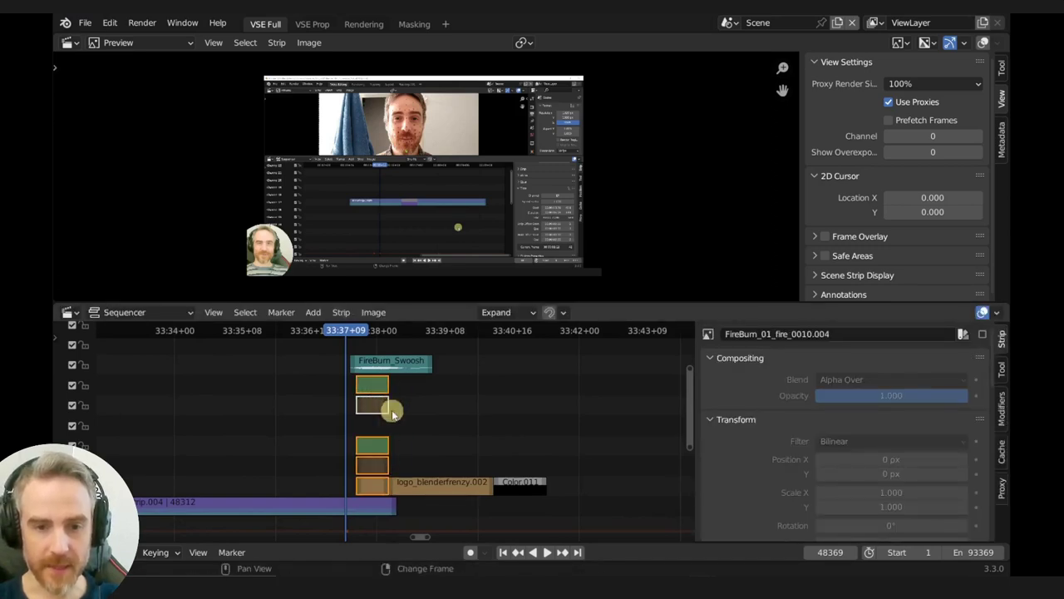
{"action": "middle_click_drag", "start_coordinate": [370, 385], "coordinate": [382, 388], "text": "ctrl"}
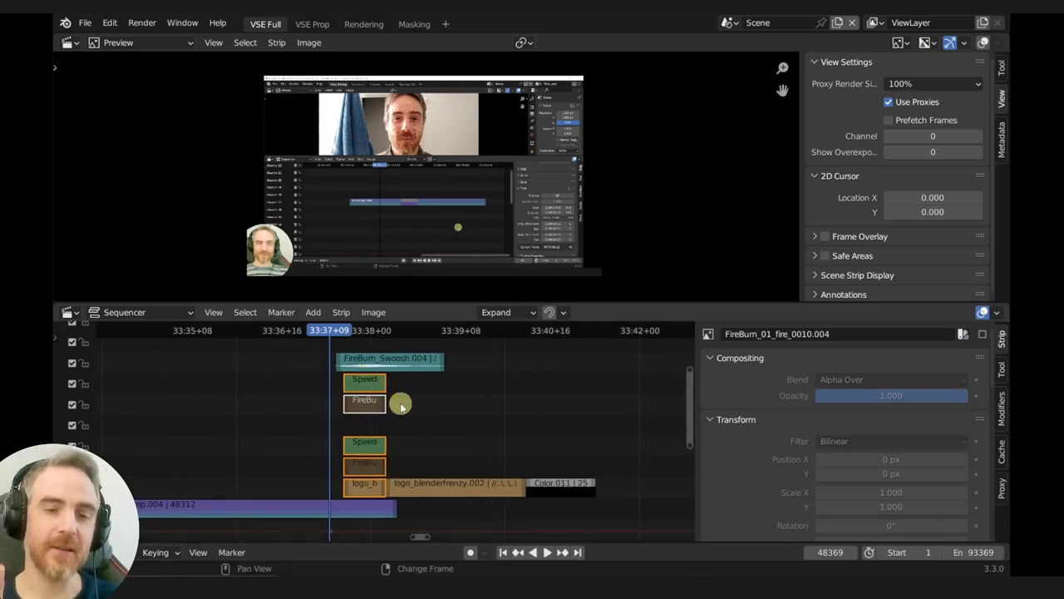
{"action": "scroll", "coordinate": [895, 466], "scroll_direction": "down", "scroll_amount": 8}
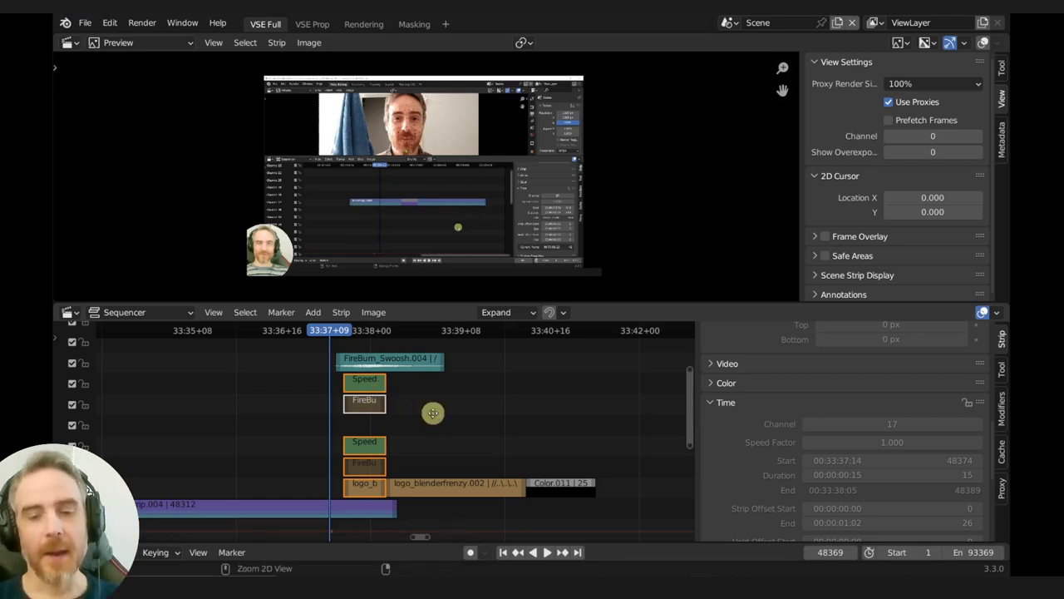
{"action": "middle_click_drag", "start_coordinate": [433, 408], "coordinate": [436, 427], "text": "ctrl"}
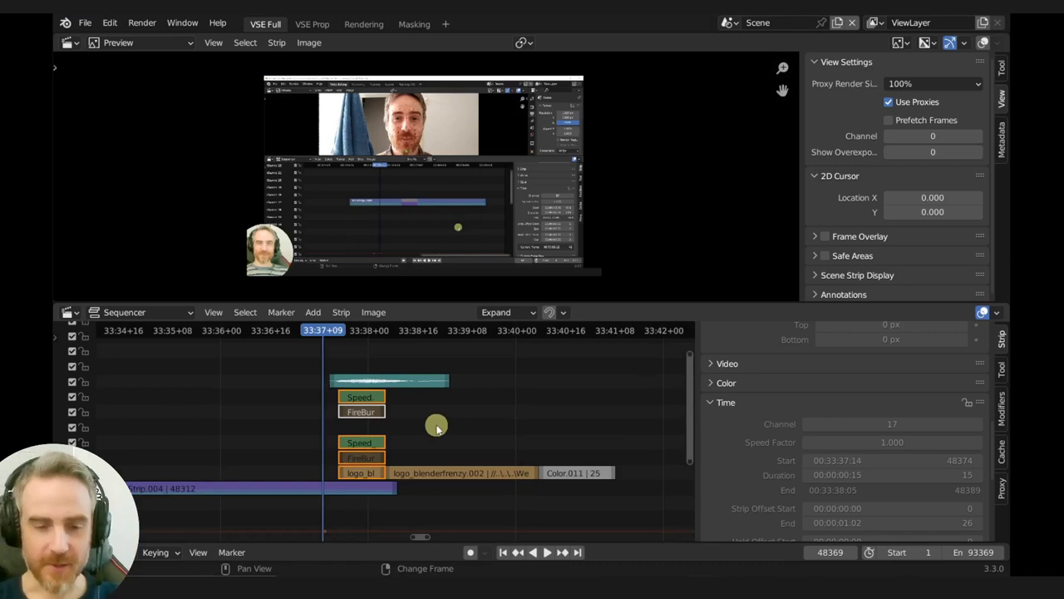
{"action": "left_click", "coordinate": [304, 364]}
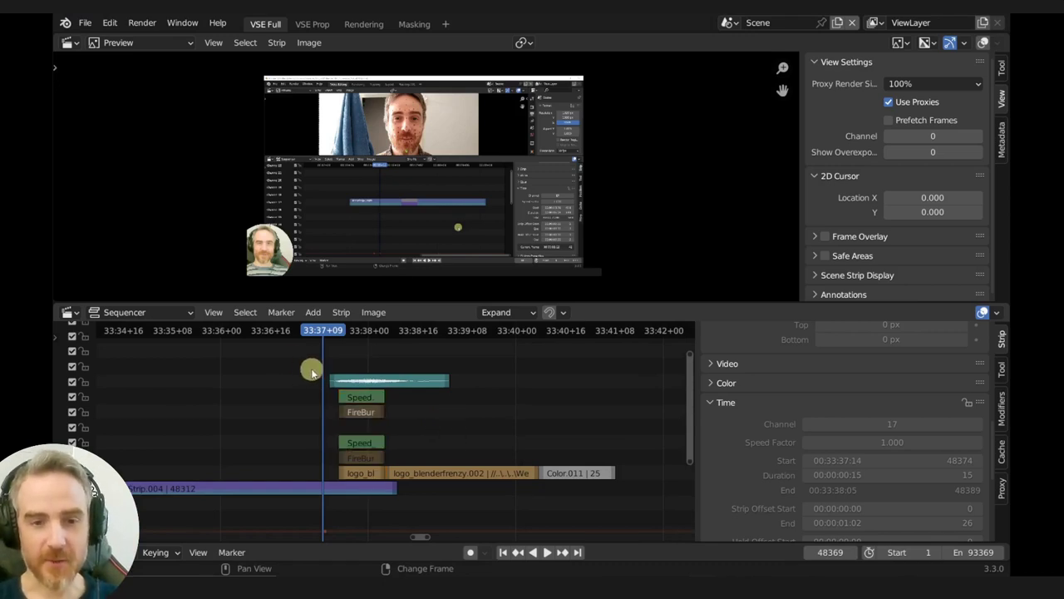
Step: Group the fire pair and the mask pair into separate meta strips, moving the mask meta strip down to channel 15
{"action": "left_click_drag", "start_coordinate": [357, 447], "coordinate": [340, 403]}
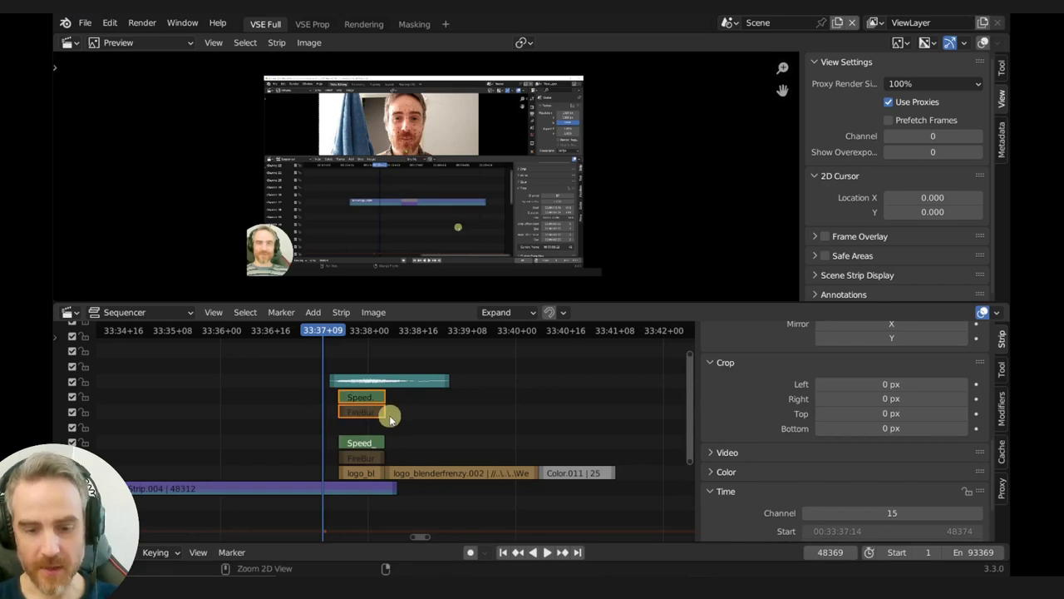
{"action": "key", "text": "ctrl+g"}
{"action": "key", "text": "shift+d"}
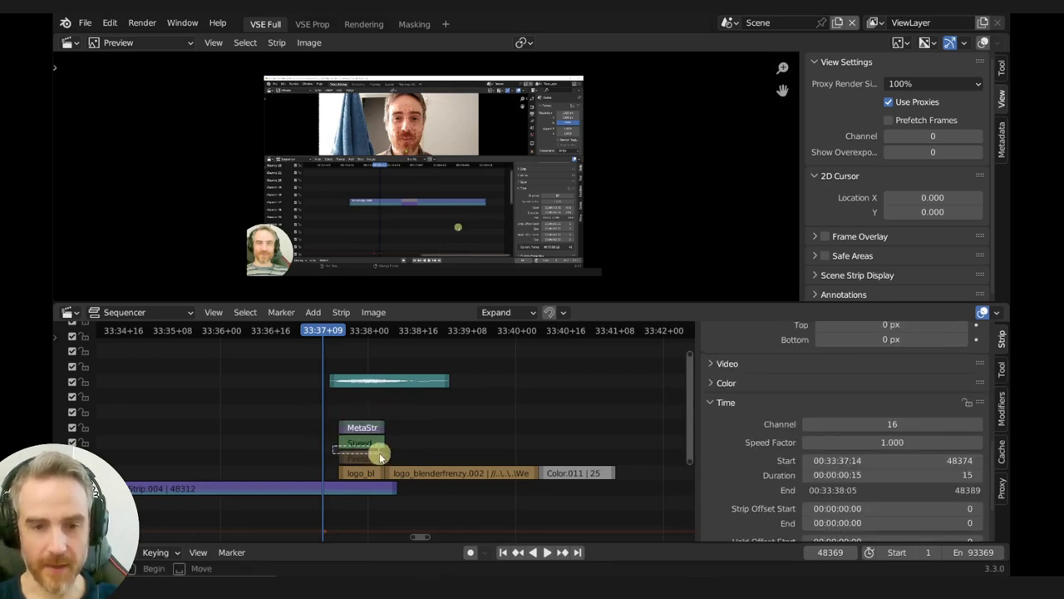
{"action": "left_click", "coordinate": [385, 451]}
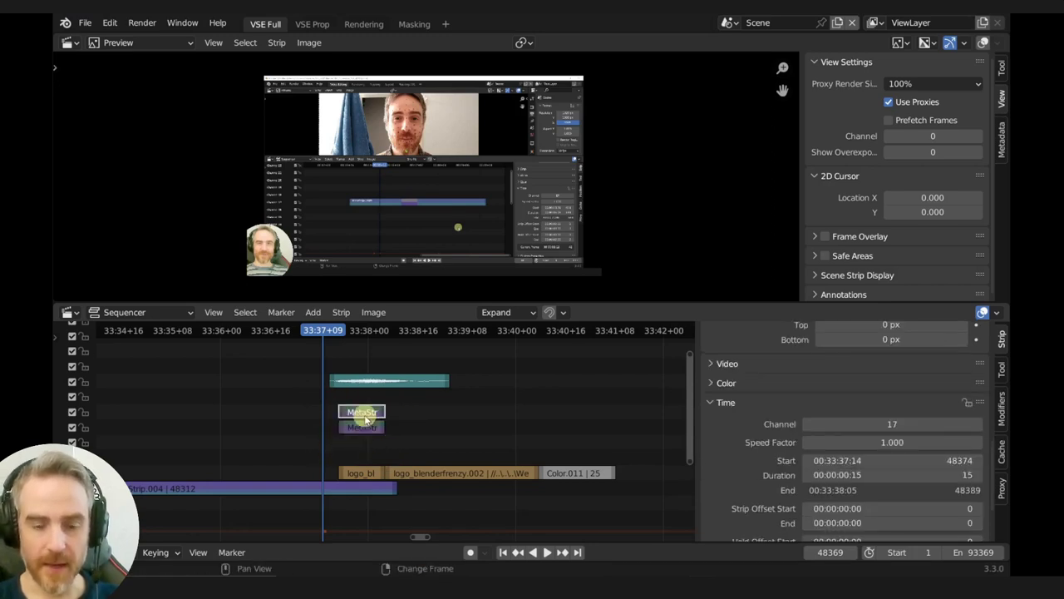
{"action": "key", "text": "g"}
{"action": "key", "text": "y"}
{"action": "left_click", "coordinate": [366, 448]}
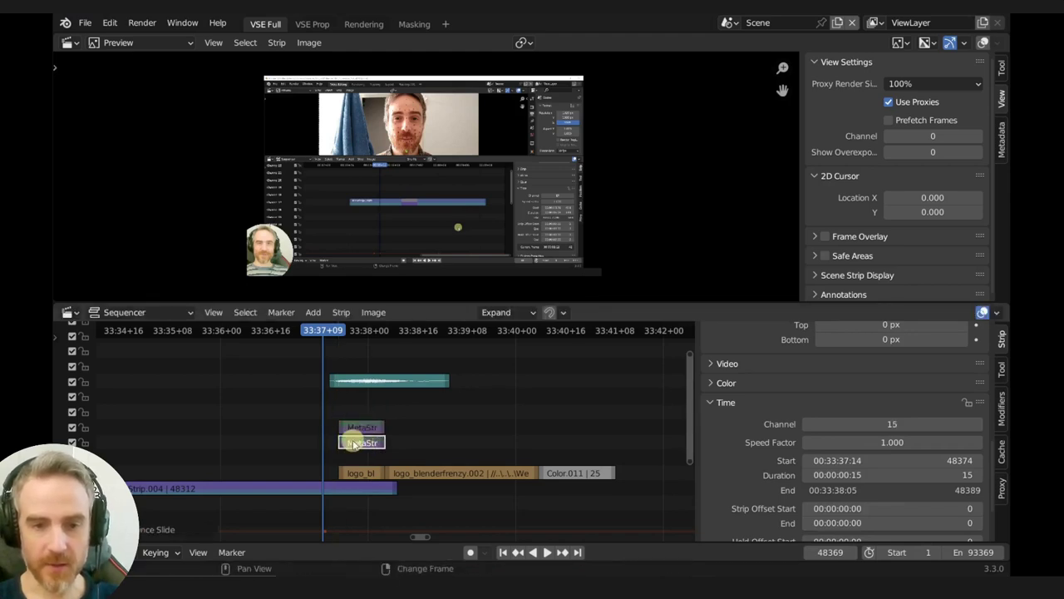
Step: Rename the mask meta strip on channel 15 as Mask_FireBurn
{"action": "scroll", "coordinate": [853, 377], "scroll_direction": "up", "scroll_amount": 10}
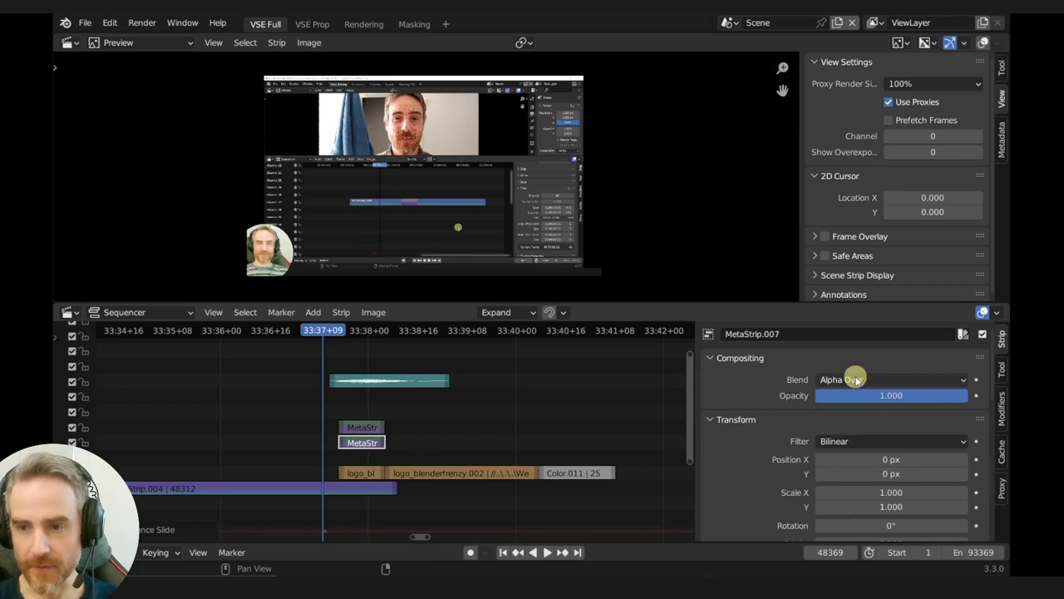
{"action": "left_click", "coordinate": [825, 335]}
{"action": "type", "text": "MaFireBurn"}
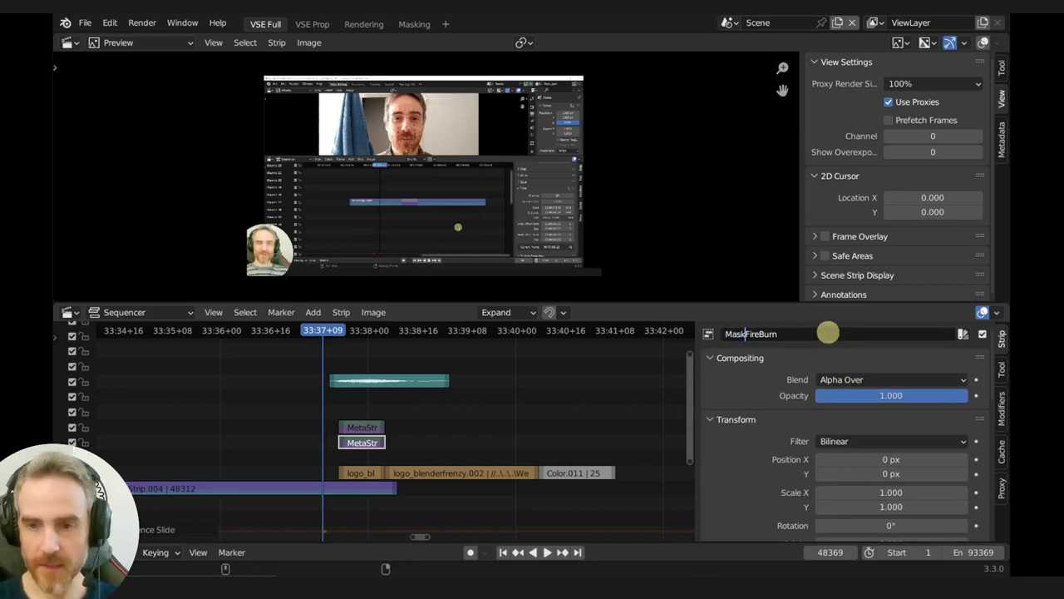
{"action": "key", "text": "Return"}
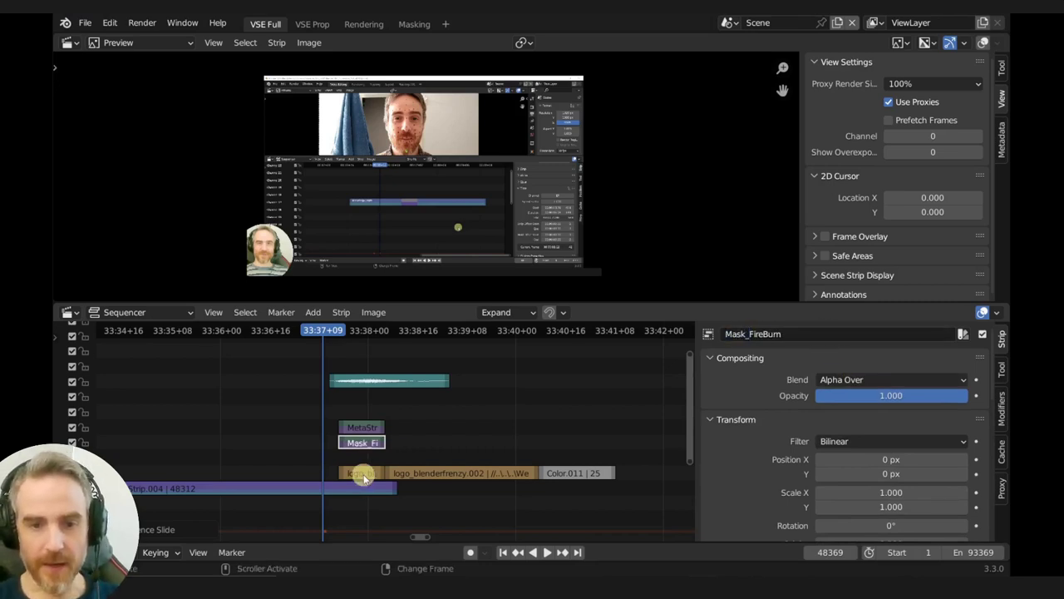
Step: Set the Mask modifier of the first, short logo strip to use the Mask_FireBurn strip
{"action": "left_click", "coordinate": [364, 478], "text": "shift"}
{"action": "left_click", "coordinate": [1003, 404]}
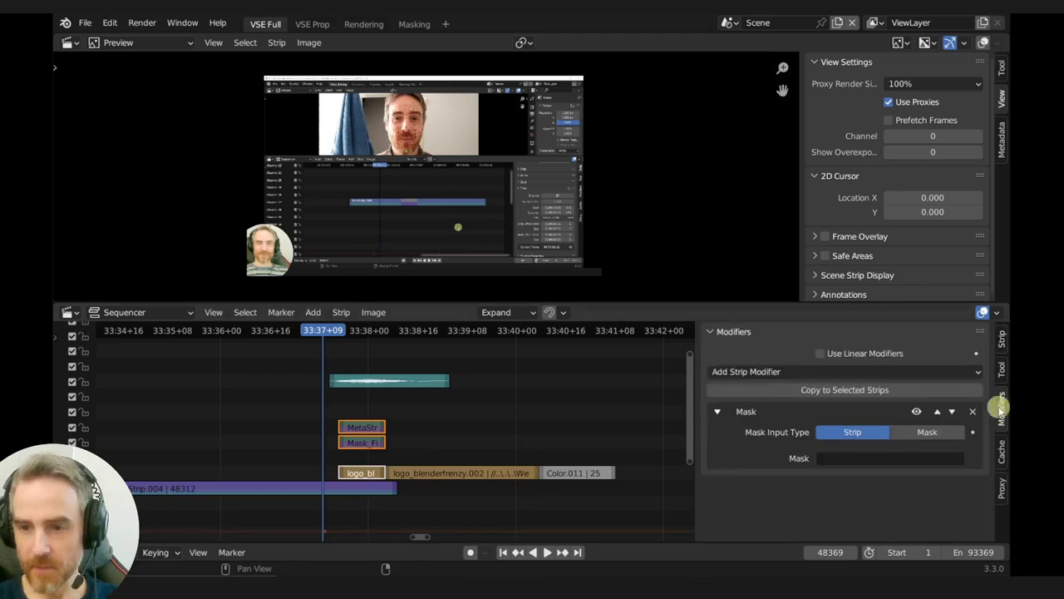
{"action": "left_click", "coordinate": [895, 459]}
{"action": "type", "text": "f"}
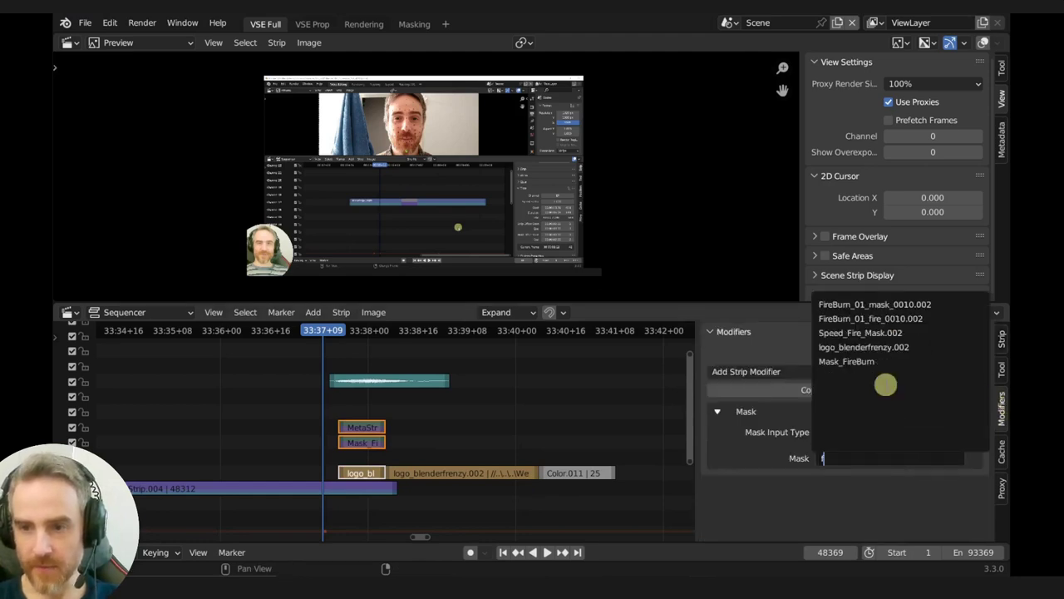
{"action": "left_click", "coordinate": [865, 360]}
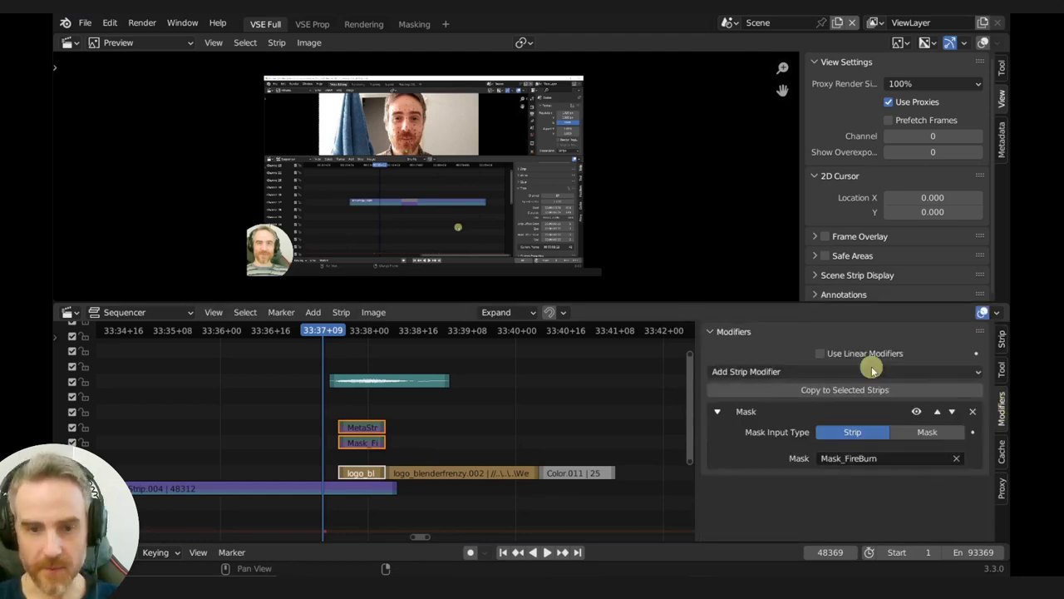
Step: Mute the Mask_FireBurn strip and play back the rebuilt logo transition
{"action": "left_click", "coordinate": [366, 444]}
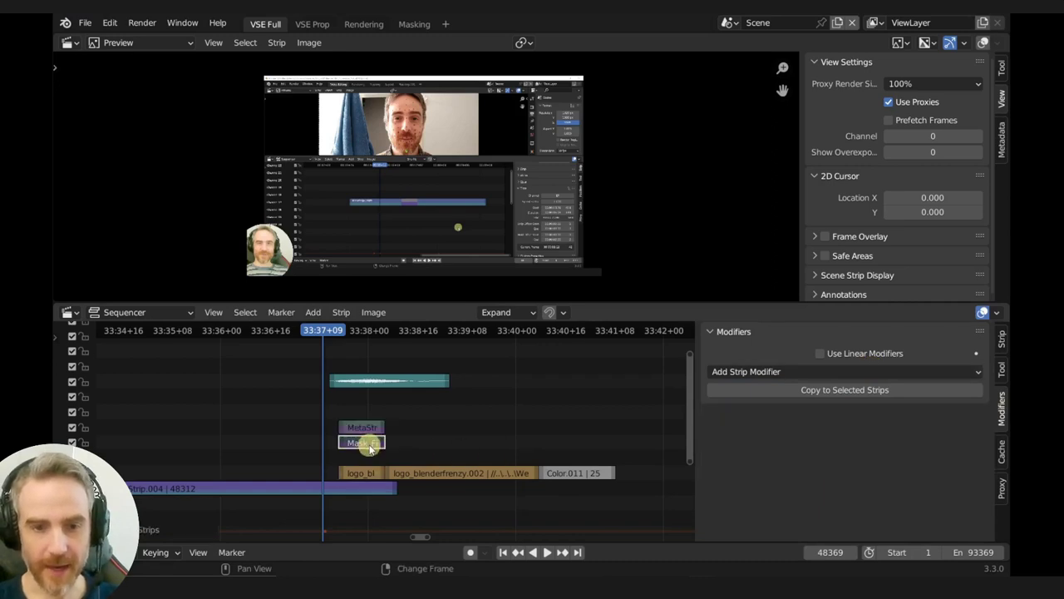
{"action": "left_click", "coordinate": [328, 368]}
{"action": "left_click_drag", "start_coordinate": [327, 369], "coordinate": [513, 397]}
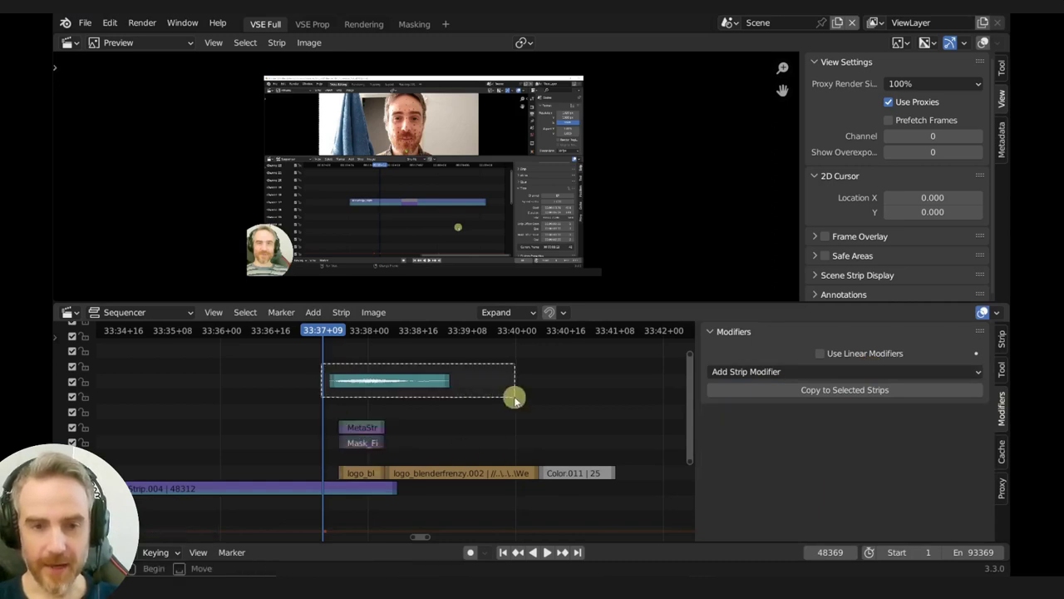
{"action": "key", "text": "space"}
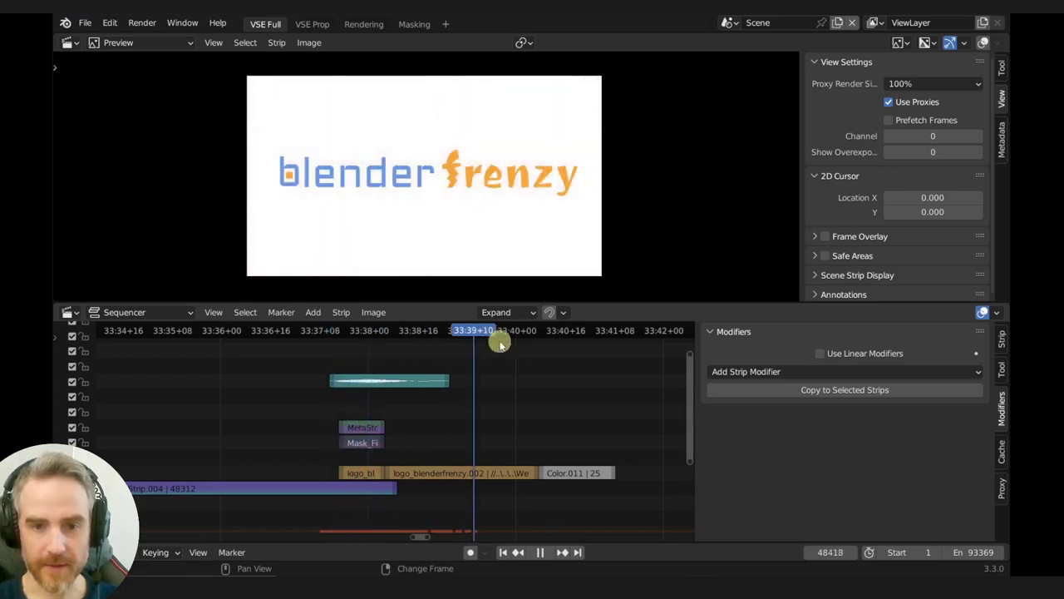
{"action": "key", "text": "space"}
Step: Group the sound, fire, mask, logo and colour strips into one meta strip and slide it earlier over MetaStrip.004's end
{"action": "left_click_drag", "start_coordinate": [303, 356], "coordinate": [663, 478]}
{"action": "key", "text": "ctrl+g"}
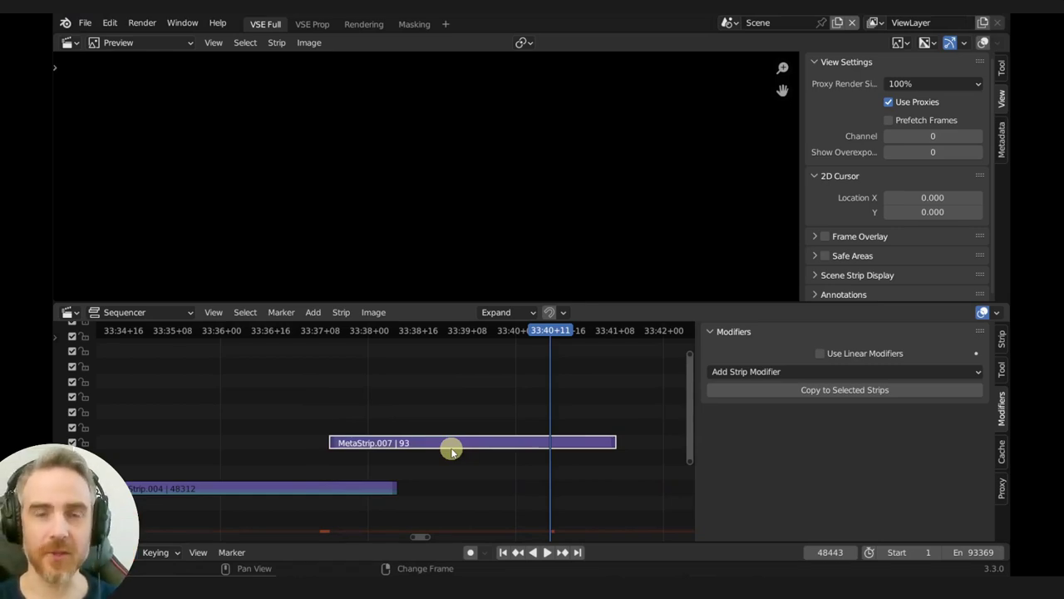
{"action": "middle_click_drag", "start_coordinate": [449, 439], "coordinate": [425, 473], "text": "ctrl"}
{"action": "left_click", "coordinate": [408, 440]}
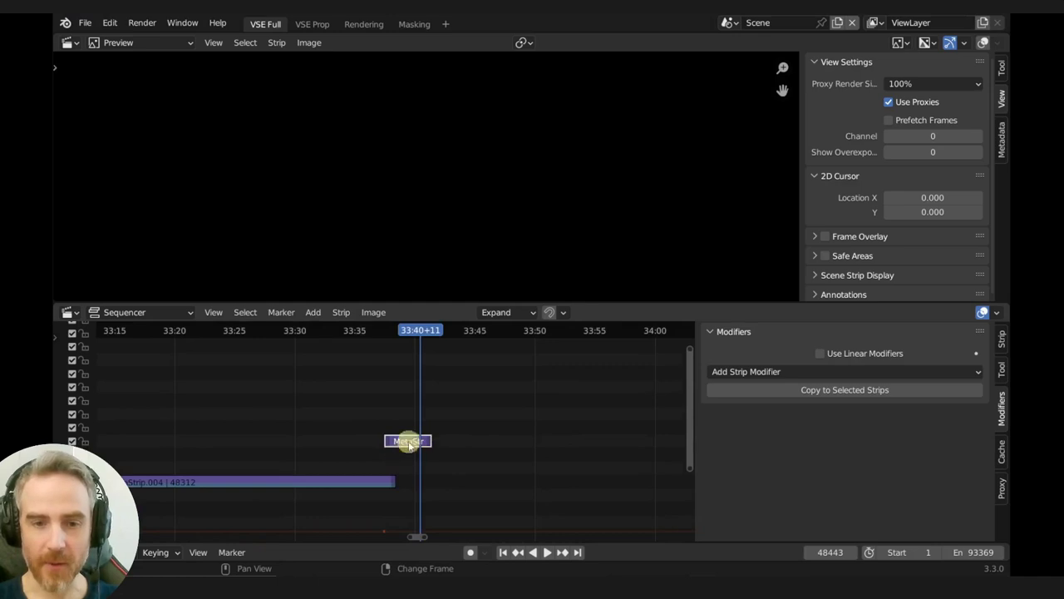
{"action": "left_click_drag", "start_coordinate": [418, 451], "coordinate": [385, 461]}
{"action": "scroll", "coordinate": [416, 481], "scroll_direction": "up", "scroll_amount": 3}
{"action": "scroll", "coordinate": [457, 459], "scroll_direction": "down", "scroll_amount": 4, "text": "shift"}
{"action": "left_click_drag", "start_coordinate": [423, 418], "coordinate": [444, 430]}
Step: Play back the fire transition at the overlap of MetaStrip.007 and MetaStrip.004
{"action": "left_click_drag", "start_coordinate": [406, 391], "coordinate": [412, 391]}
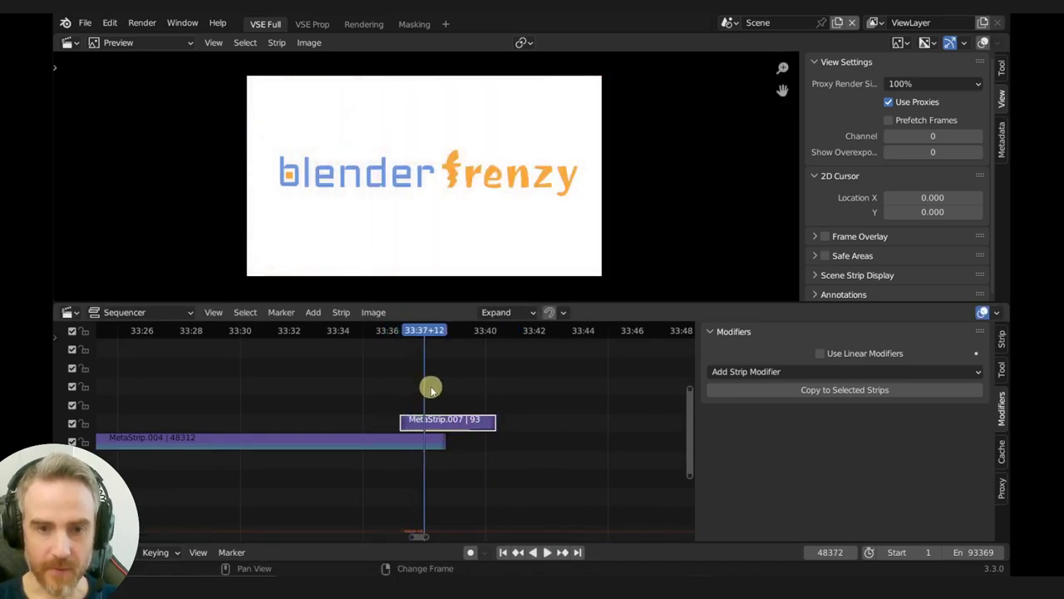
{"action": "key", "text": "space"}
{"action": "middle_click_drag", "start_coordinate": [507, 487], "coordinate": [478, 476], "text": "ctrl"}
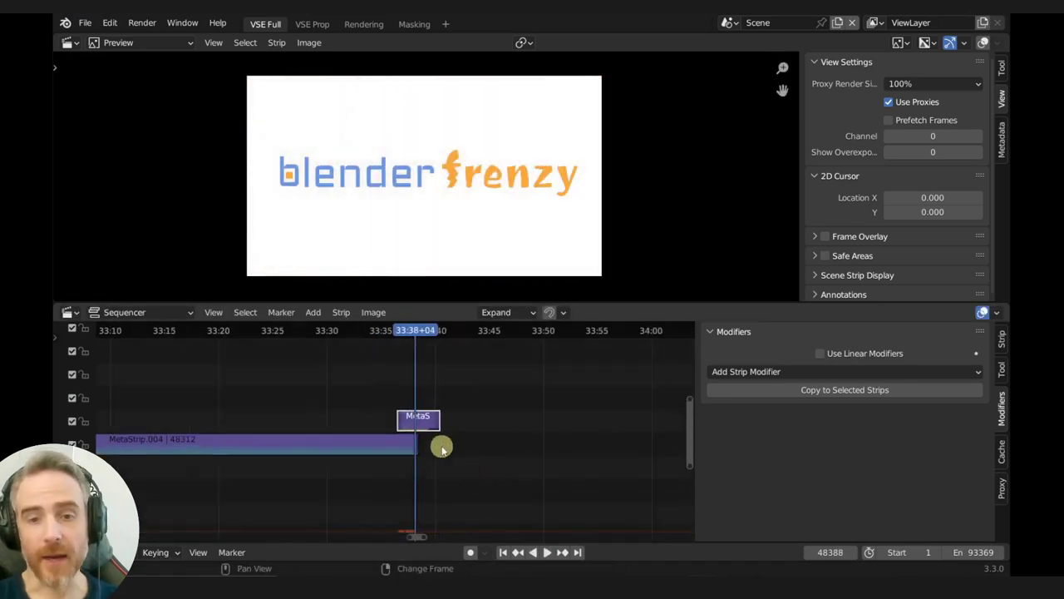
Step: Slide MetaStrip.007 later to start at about 33:51 and snap it back to the playhead at 33:38+04
{"action": "left_click_drag", "start_coordinate": [434, 422], "coordinate": [656, 409]}
{"action": "right_click", "coordinate": [656, 409]}
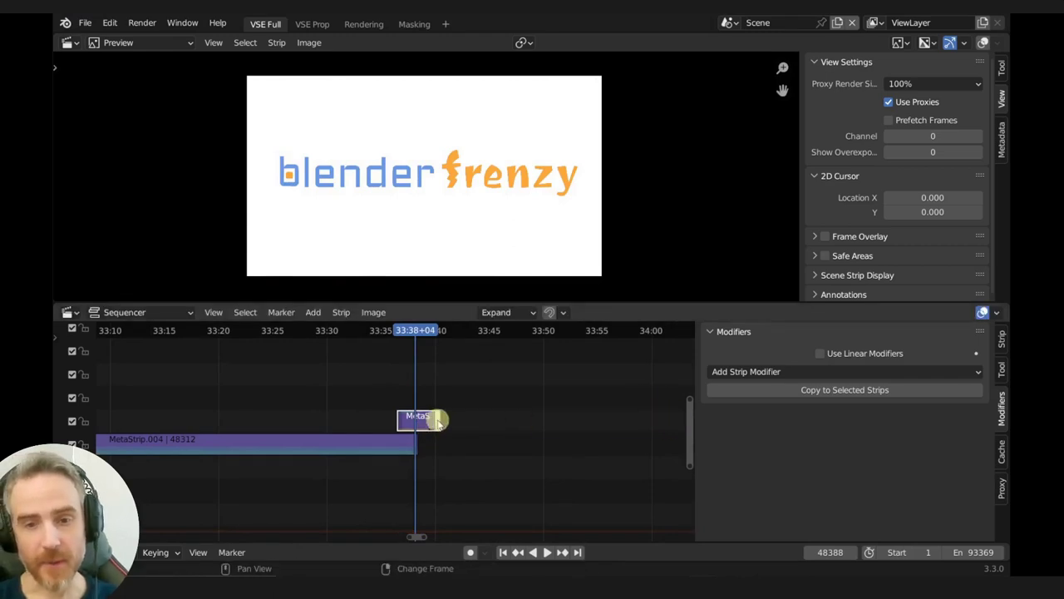
{"action": "left_click_drag", "start_coordinate": [433, 420], "coordinate": [324, 405]}
{"action": "key", "text": "g"}
{"action": "left_click", "coordinate": [582, 406]}
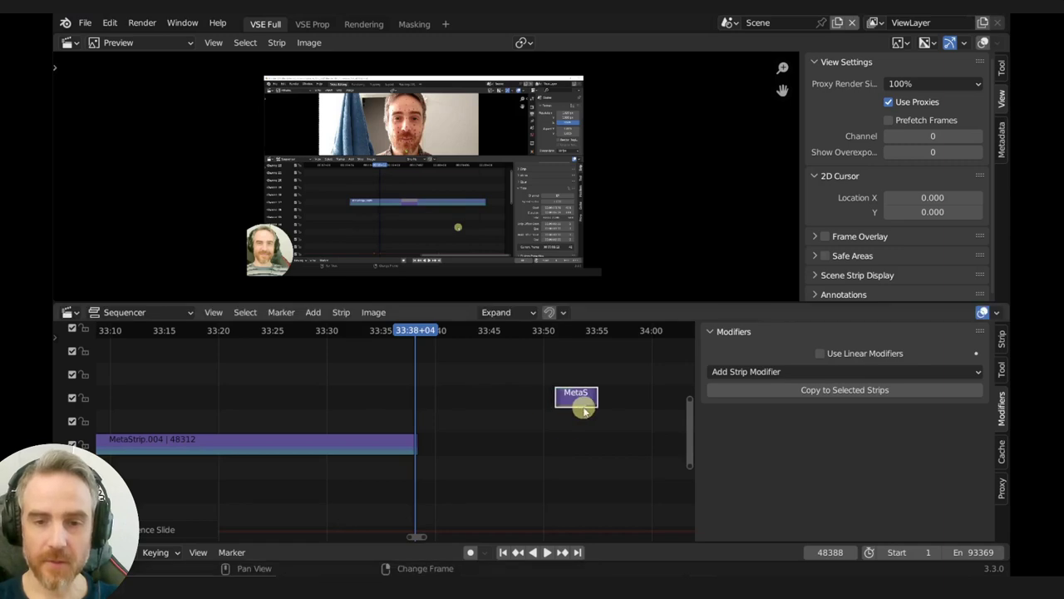
{"action": "key", "text": "shift+s"}
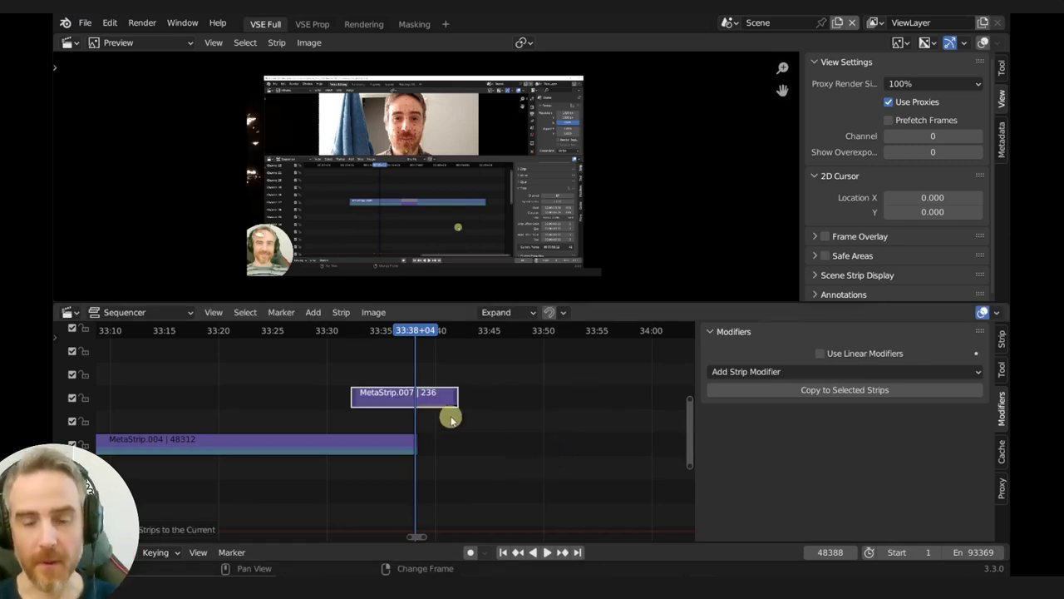
Step: Open the contents of MetaStrip.007 and examine the lengths of the nested fire and mask meta strips
{"action": "scroll", "coordinate": [420, 377], "scroll_direction": "up", "scroll_amount": 4}
{"action": "middle_click_drag", "start_coordinate": [417, 379], "coordinate": [356, 453]}
{"action": "key", "text": "Tab"}
{"action": "middle_click_drag", "start_coordinate": [356, 385], "coordinate": [418, 444]}
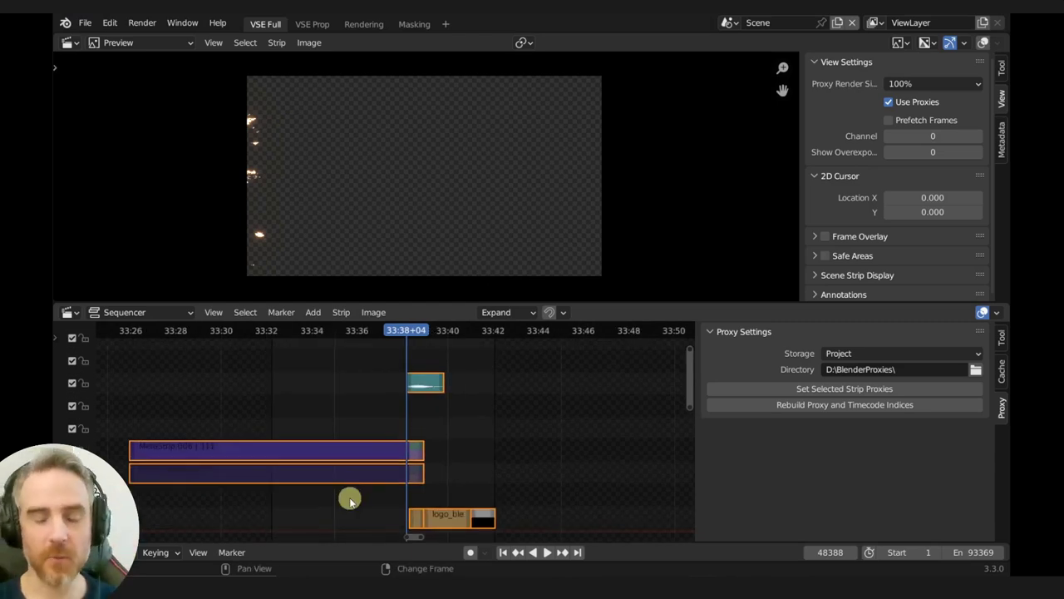
{"action": "scroll", "coordinate": [482, 466], "scroll_direction": "down", "scroll_amount": 1}
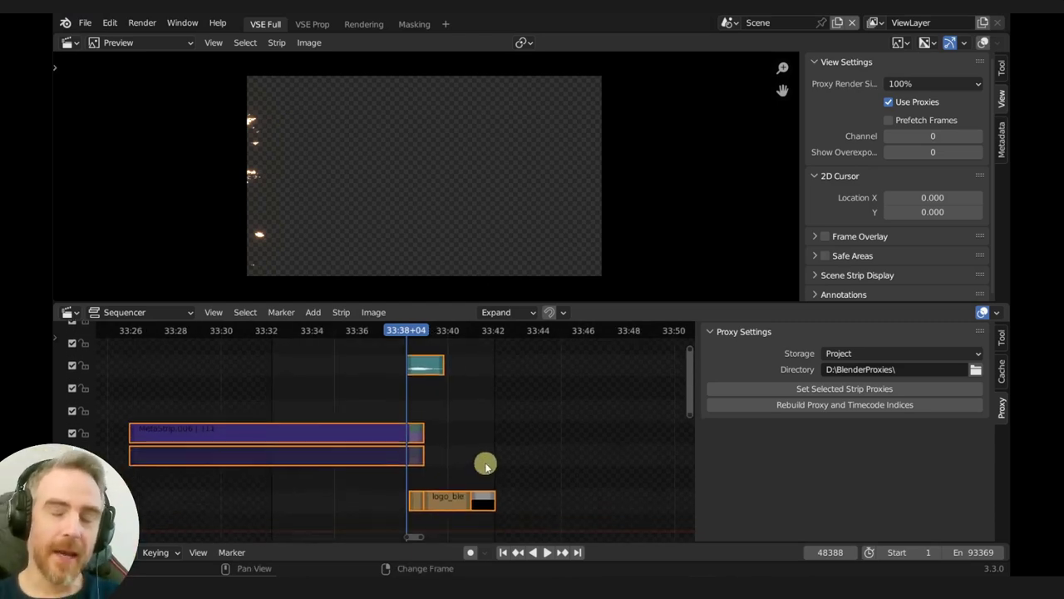
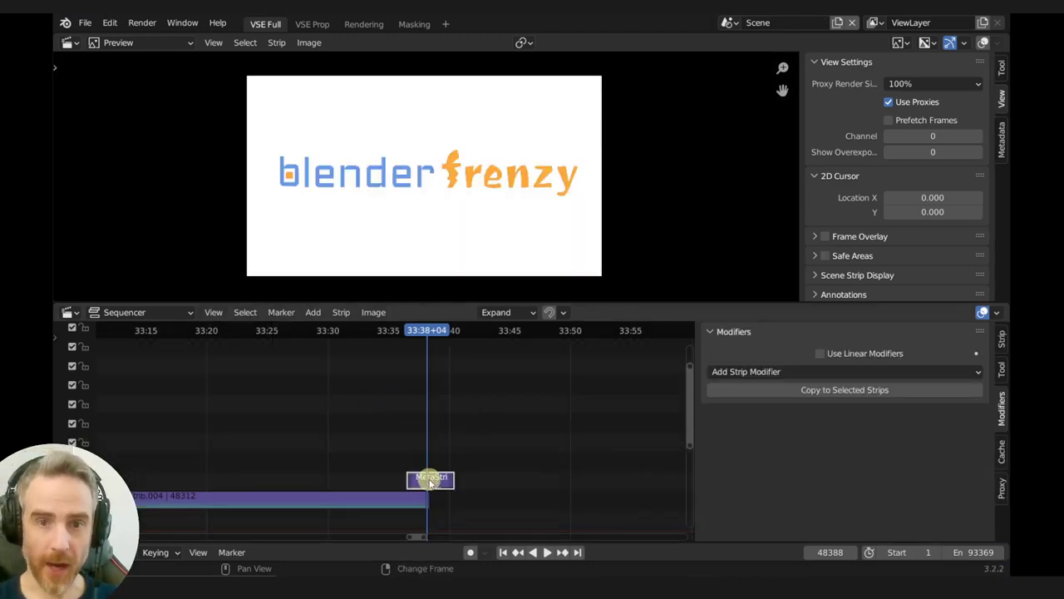
Step: Slide MetaStrip.007 later in the timeline once more and snap it back to the playhead at 33:38+04
{"action": "left_click_drag", "start_coordinate": [430, 482], "coordinate": [582, 477]}
{"action": "left_click_drag", "start_coordinate": [419, 460], "coordinate": [410, 457]}
{"action": "key", "text": "shift+s"}
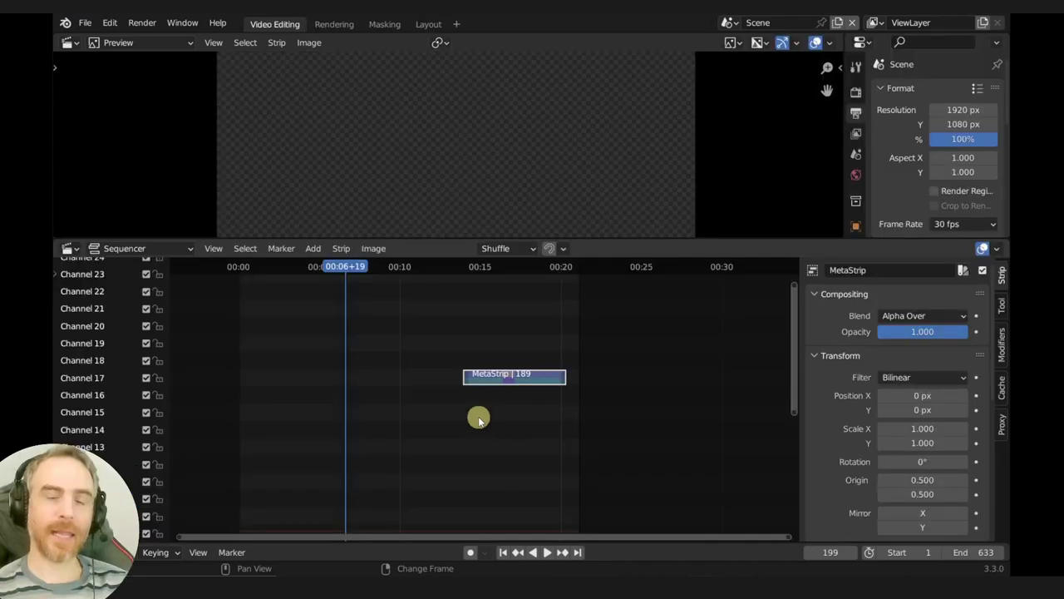
Step: Switch to the Blender 3.3.0 window and add a new Masking workspace from the VFX category
{"action": "left_click", "coordinate": [335, 24]}
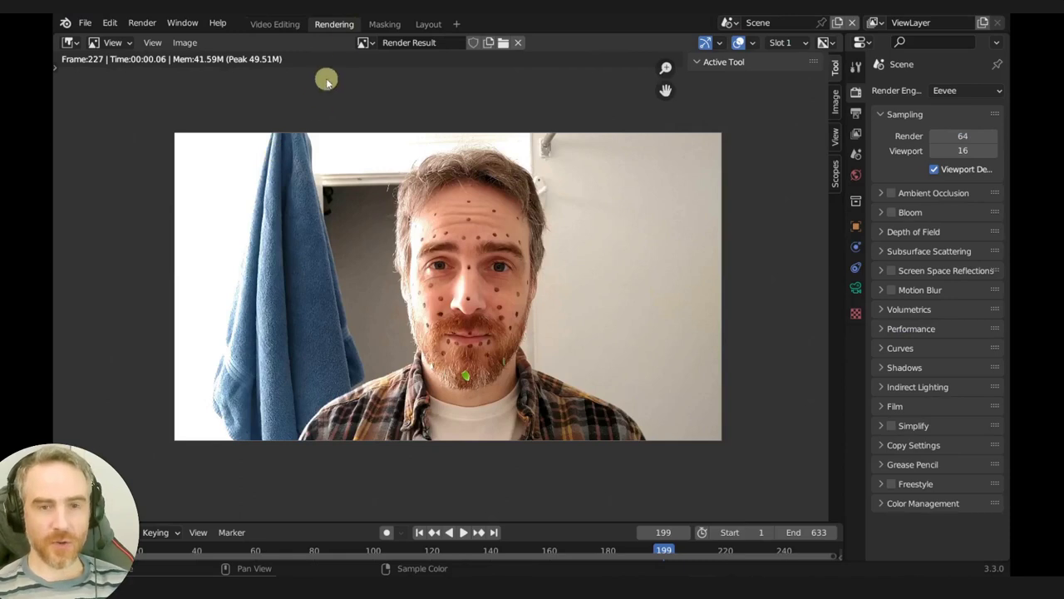
{"action": "left_click", "coordinate": [386, 24]}
{"action": "key", "text": "ctrl+Page_Up"}
{"action": "left_click", "coordinate": [457, 24]}
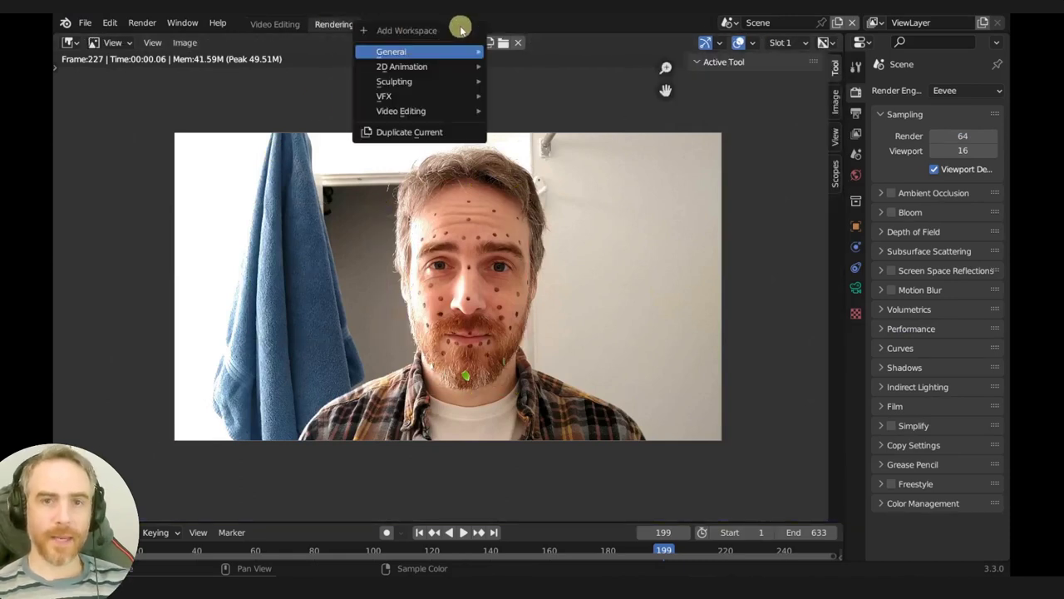
{"action": "mouse_move", "coordinate": [420, 98]}
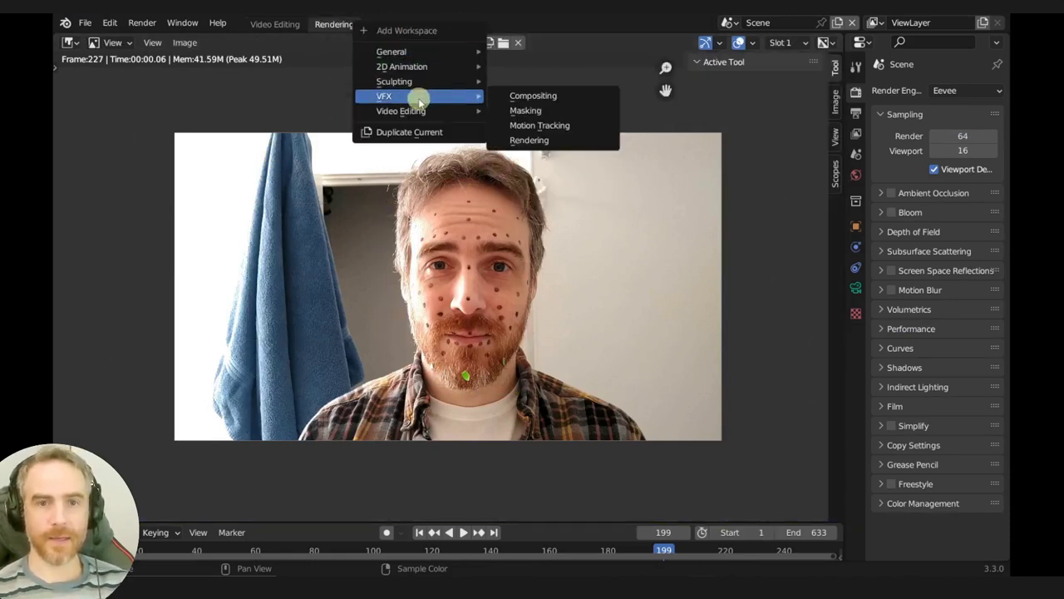
{"action": "left_click", "coordinate": [526, 110]}
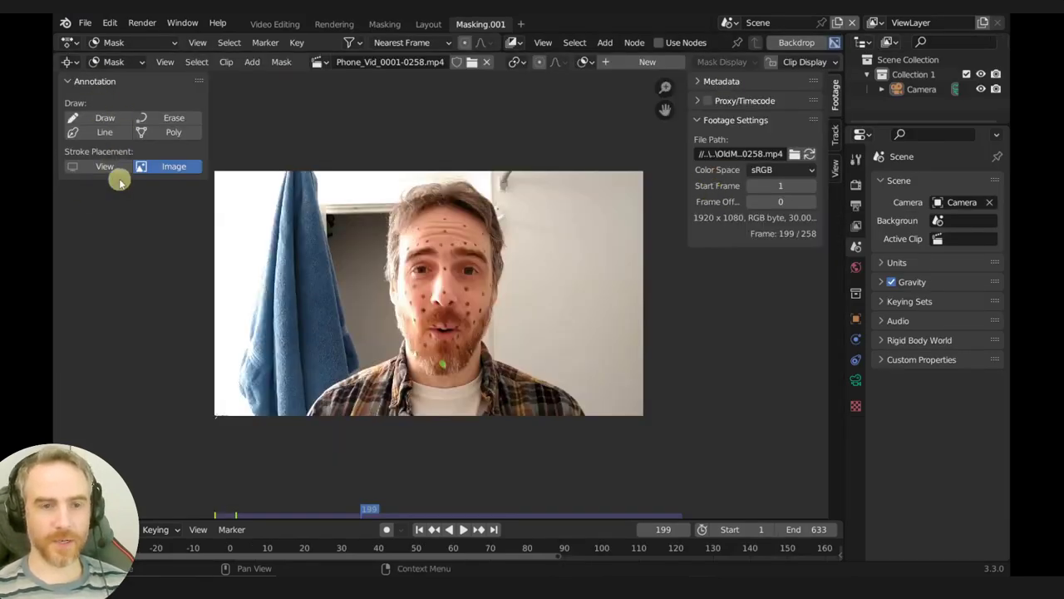
Step: Hide the mask editor's toolbar and sidebar and enlarge the clip to fill the area
{"action": "key", "text": "t"}
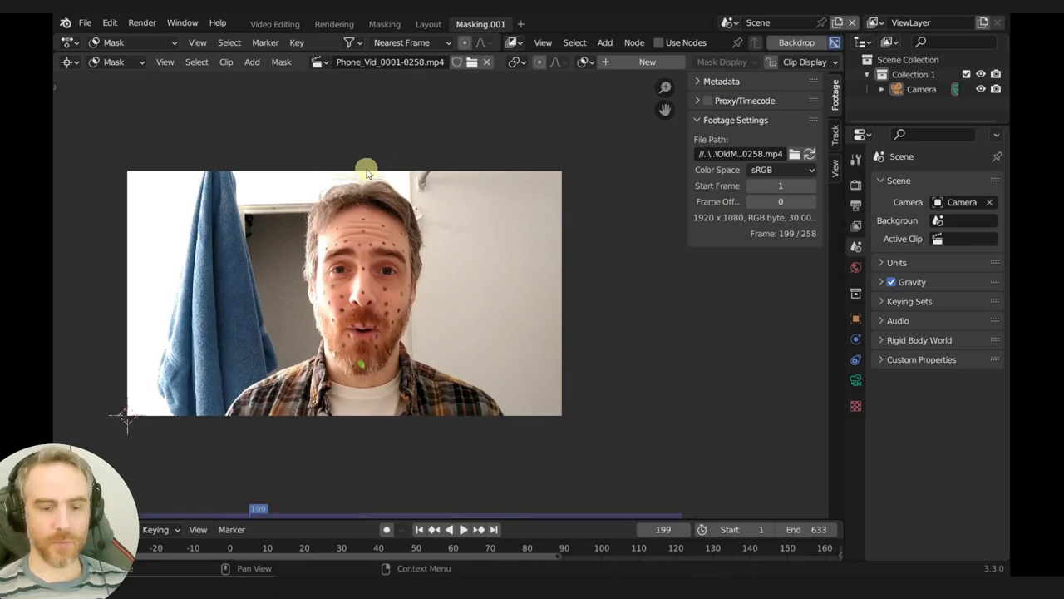
{"action": "key", "text": "n"}
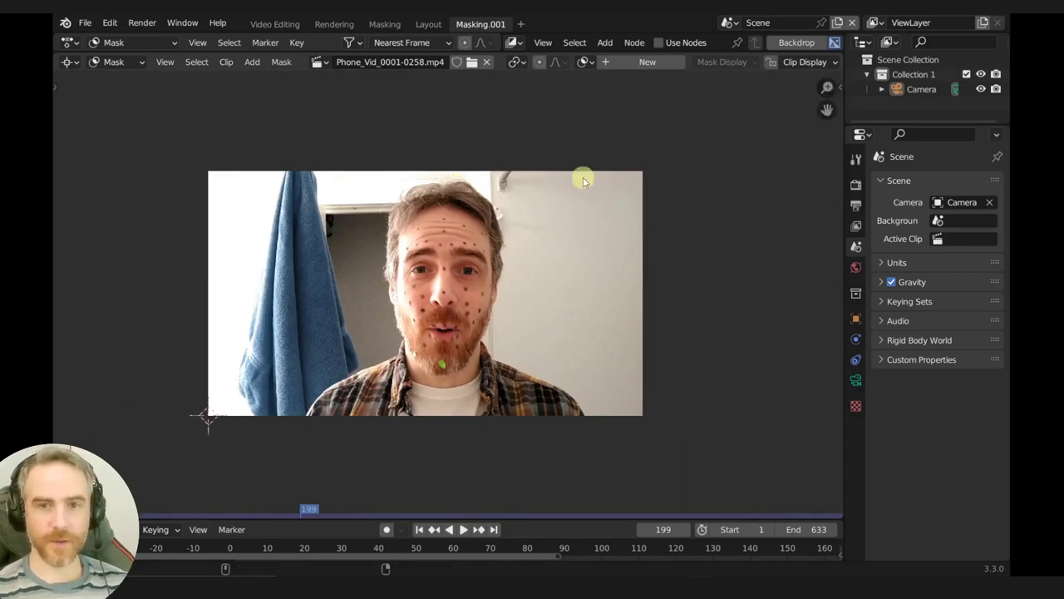
{"action": "key", "text": "f"}
{"action": "scroll", "coordinate": [529, 241], "scroll_direction": "down", "scroll_amount": 2}
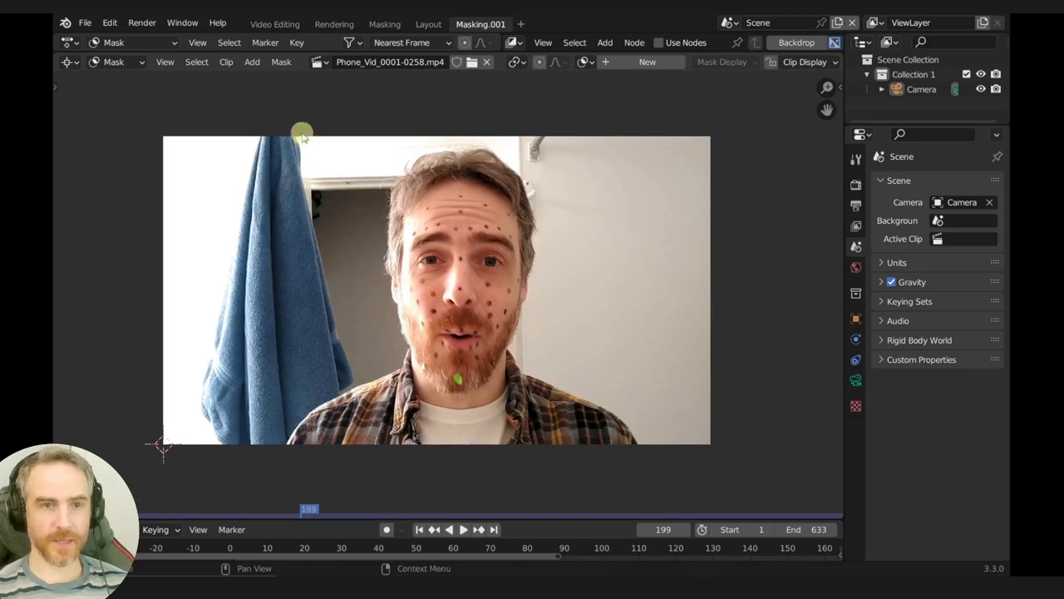
Step: Save the file and save an incremented copy as REC_A_Features_VSE_a0103.blend
{"action": "key", "text": "ctrl+s"}
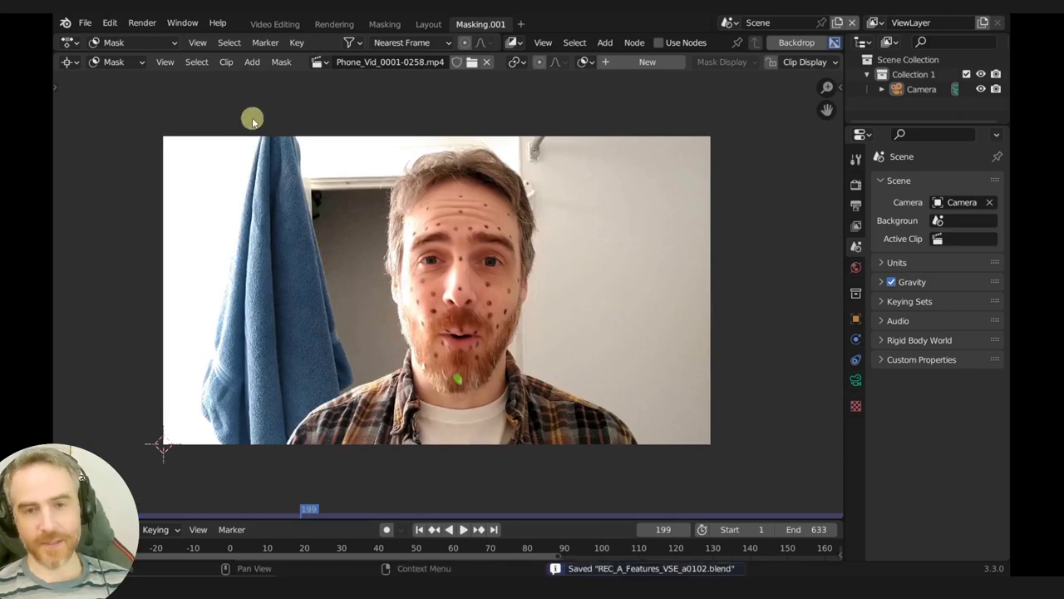
{"action": "key", "text": "ctrl+shift+s"}
{"action": "key", "text": "KP_Add"}
{"action": "key", "text": "Return"}
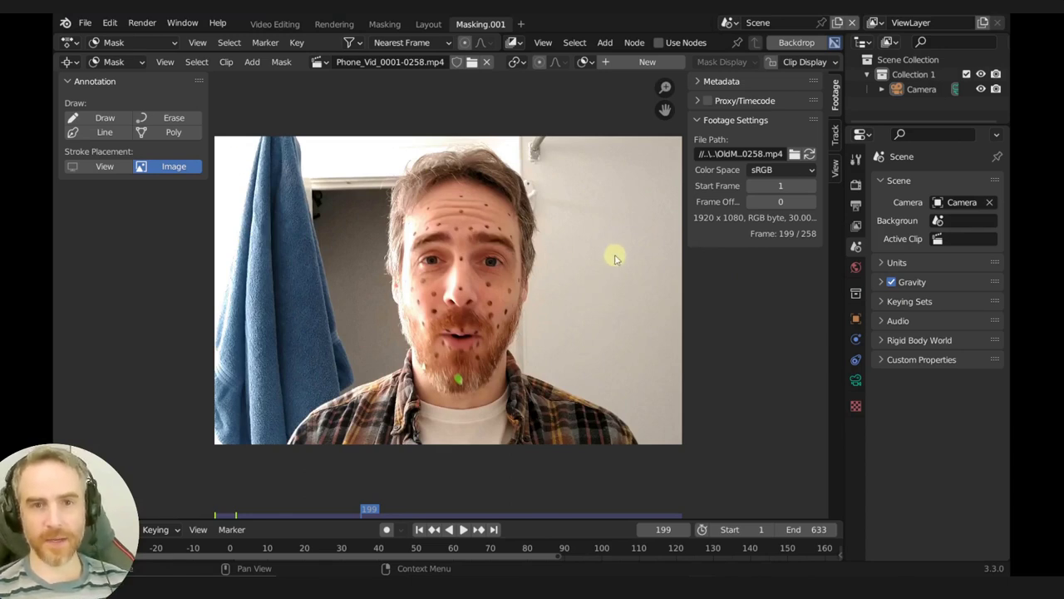
Step: Split the mask editor into one lower and two upper areas, turning the lower and upper-right ones into Video Sequencer editors
{"action": "left_click_drag", "start_coordinate": [841, 516], "coordinate": [654, 268]}
{"action": "left_click_drag", "start_coordinate": [842, 267], "coordinate": [439, 249]}
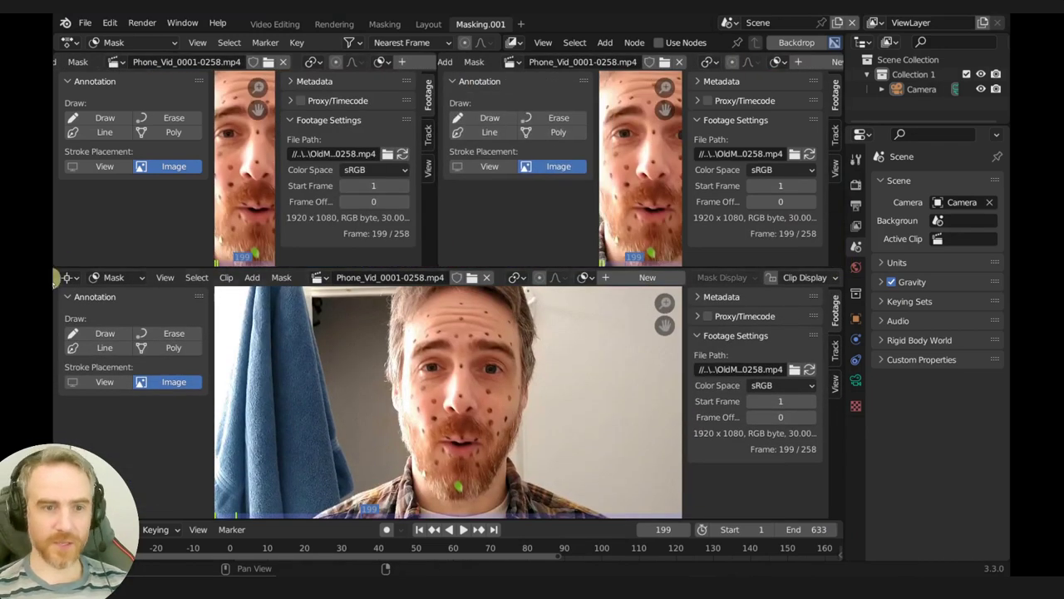
{"action": "left_click", "coordinate": [67, 277]}
{"action": "left_click", "coordinate": [117, 434]}
{"action": "left_click", "coordinate": [453, 62]}
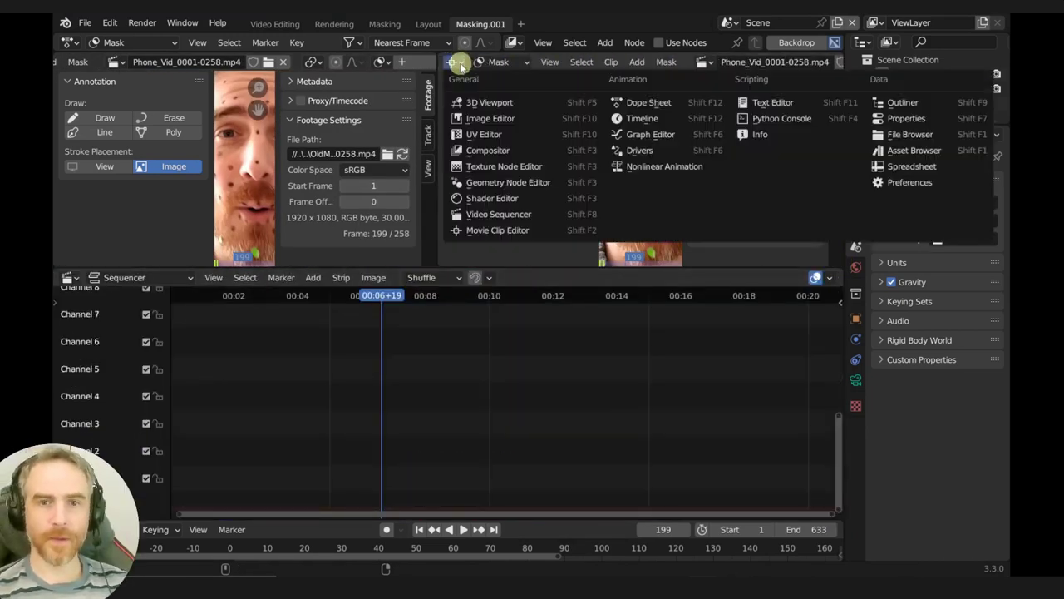
{"action": "left_click", "coordinate": [478, 214]}
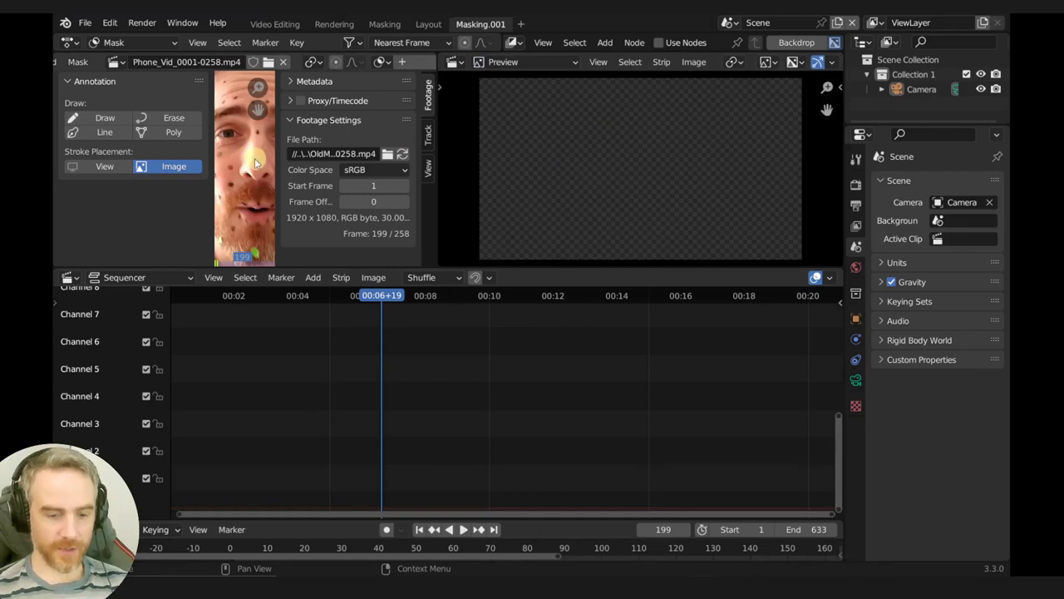
Step: Hide the remaining mask editor's side panels, add a circle mask, and scale and position it over the face
{"action": "key", "text": "t"}
{"action": "key", "text": "n"}
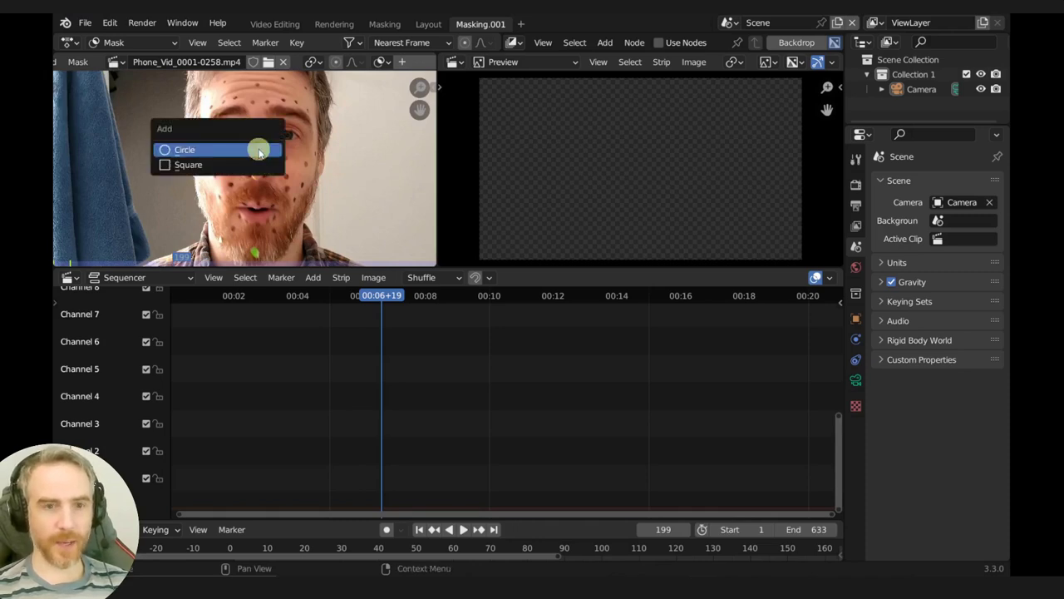
{"action": "left_click", "coordinate": [259, 153]}
{"action": "key", "text": "g"}
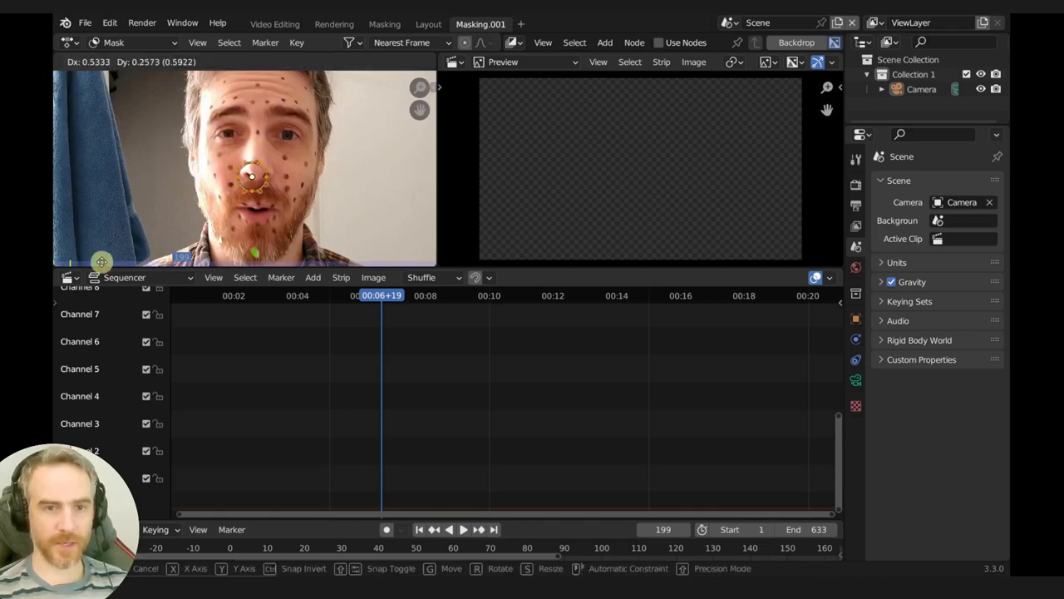
{"action": "left_click", "coordinate": [101, 261]}
{"action": "key", "text": "s"}
{"action": "left_click", "coordinate": [336, 187]}
{"action": "key", "text": "g"}
{"action": "left_click", "coordinate": [346, 185]}
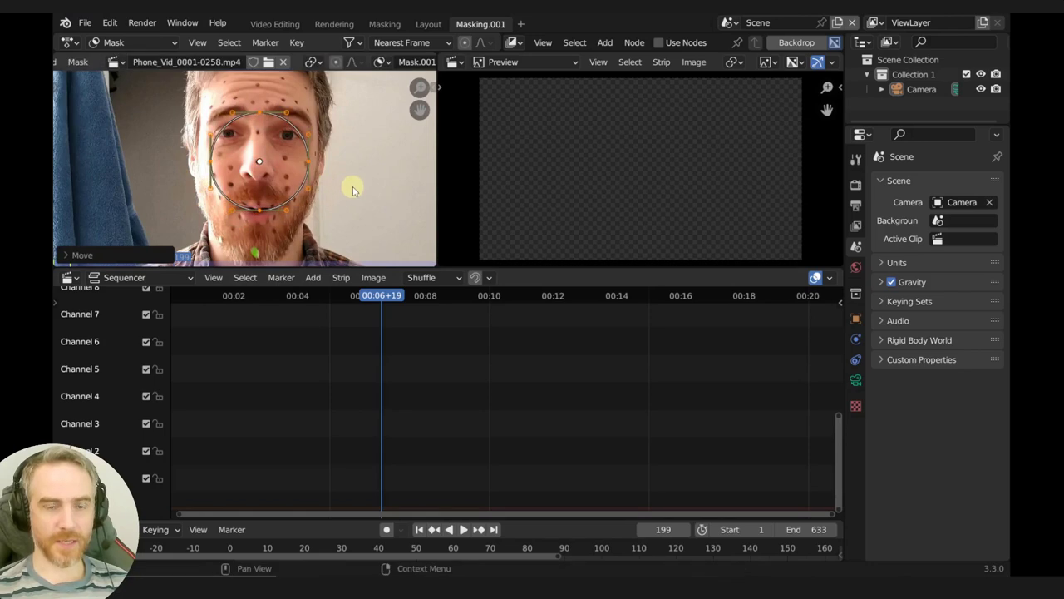
Step: Save the file and an incremented copy, and hide the mask editor's toolbar and sidebar again
{"action": "key", "text": "ctrl+s"}
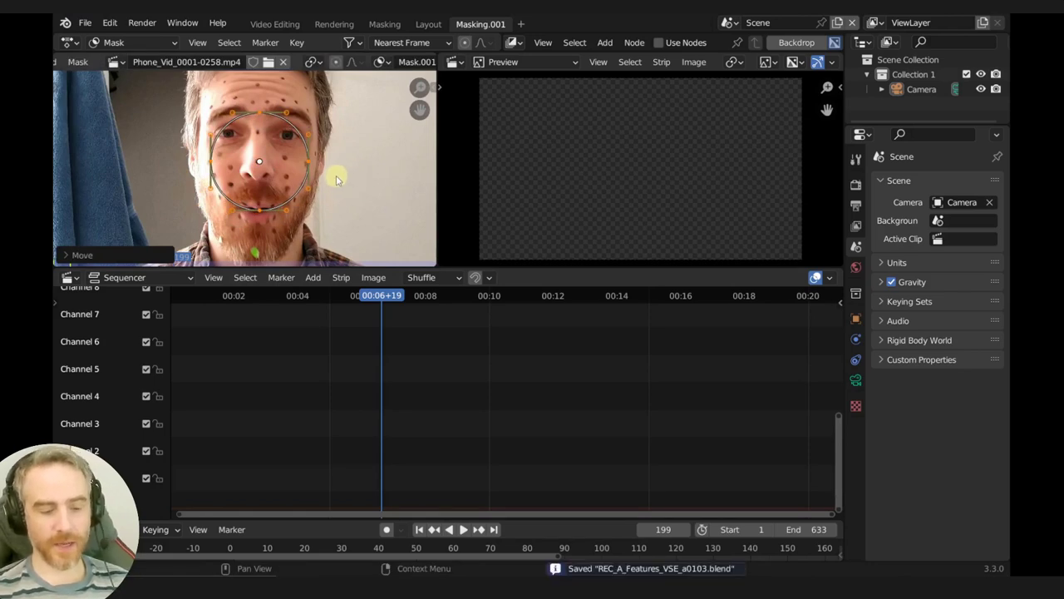
{"action": "key", "text": "ctrl+shift+s"}
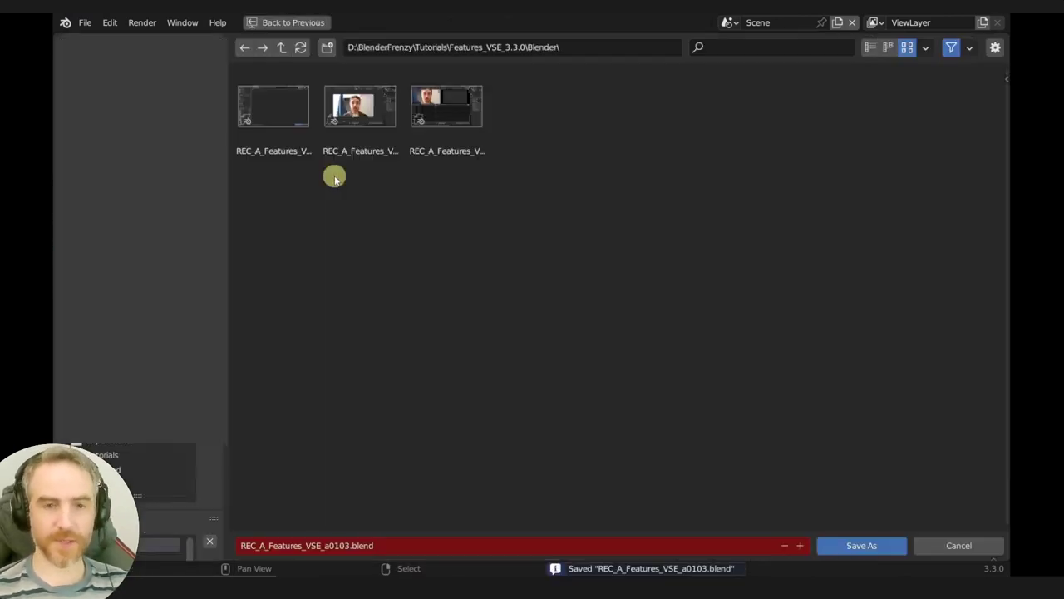
{"action": "key", "text": "KP_Add"}
{"action": "key", "text": "Return"}
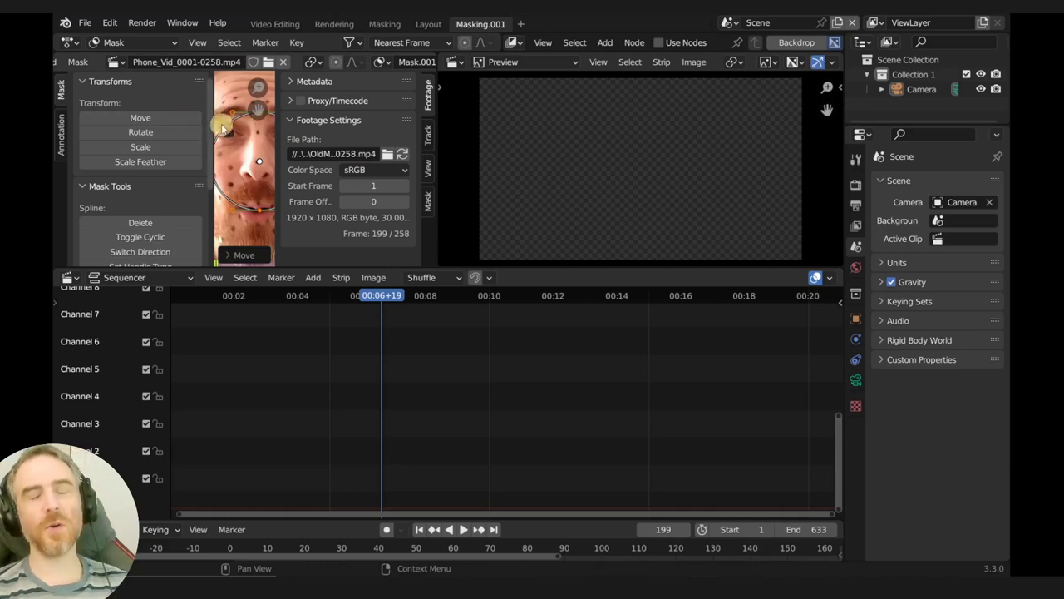
{"action": "key", "text": "t"}
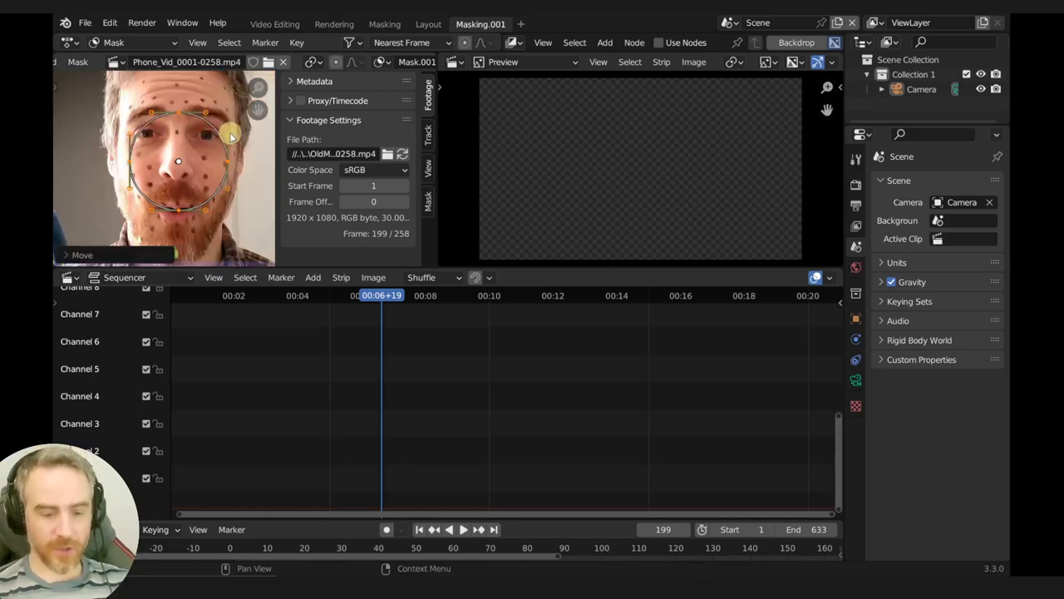
{"action": "key", "text": "n"}
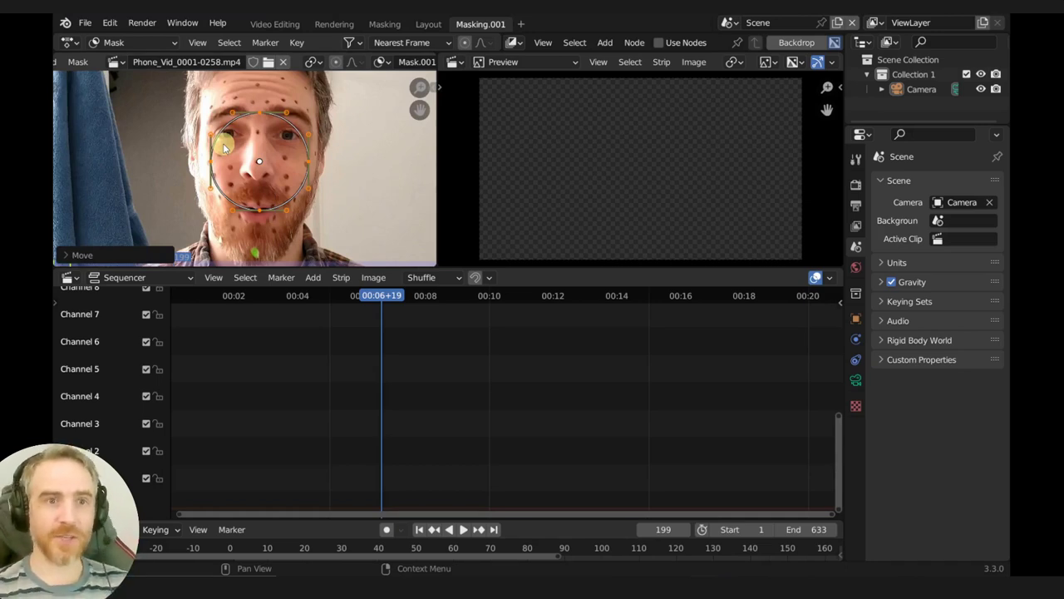
Step: Inspect the existing masks on the render result in the Masking workspace and return to the Video Editing workspace
{"action": "left_click", "coordinate": [86, 24]}
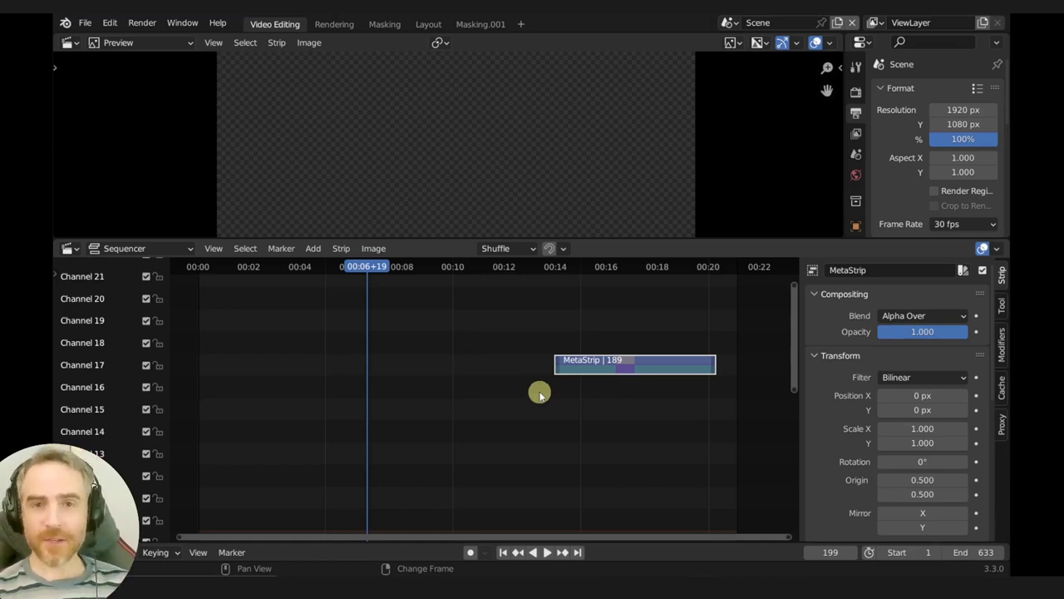
{"action": "left_click", "coordinate": [385, 25]}
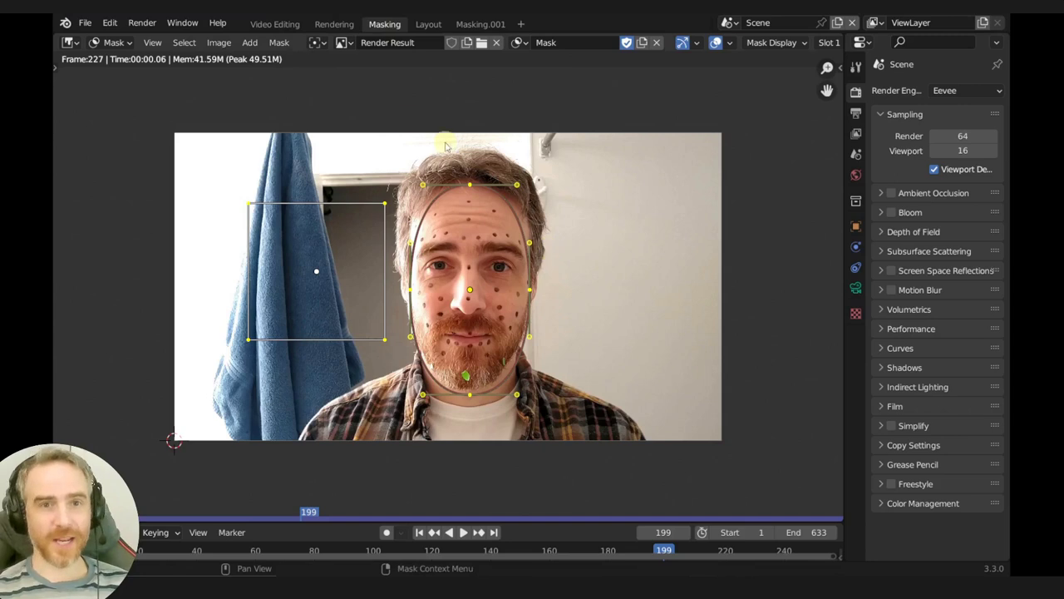
{"action": "left_click", "coordinate": [275, 23]}
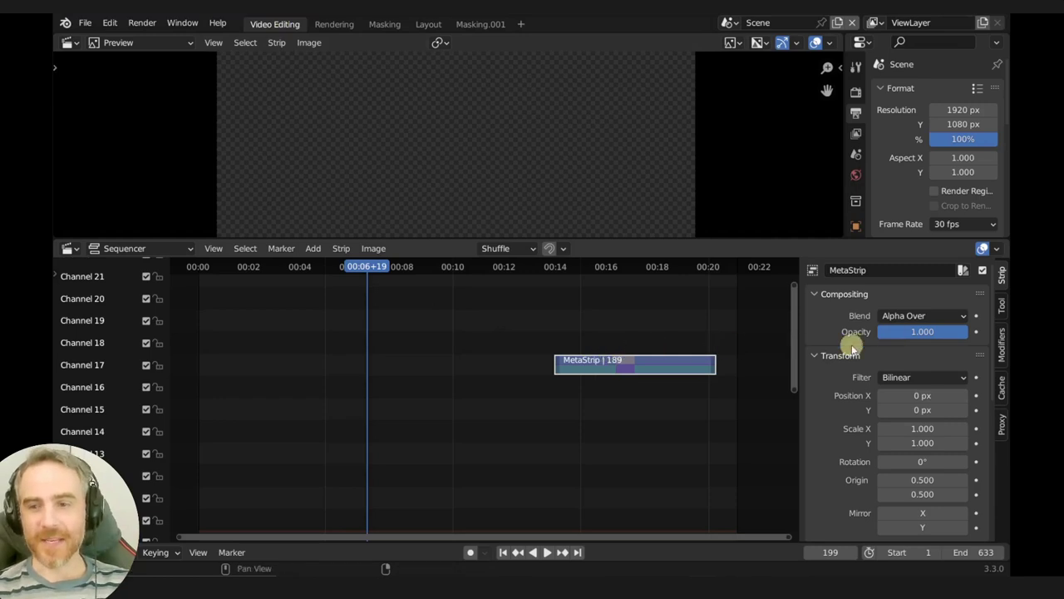
Step: Check MetaStrip's modifiers and its Time settings, including the speed factor, duration and offsets
{"action": "left_click", "coordinate": [1000, 348]}
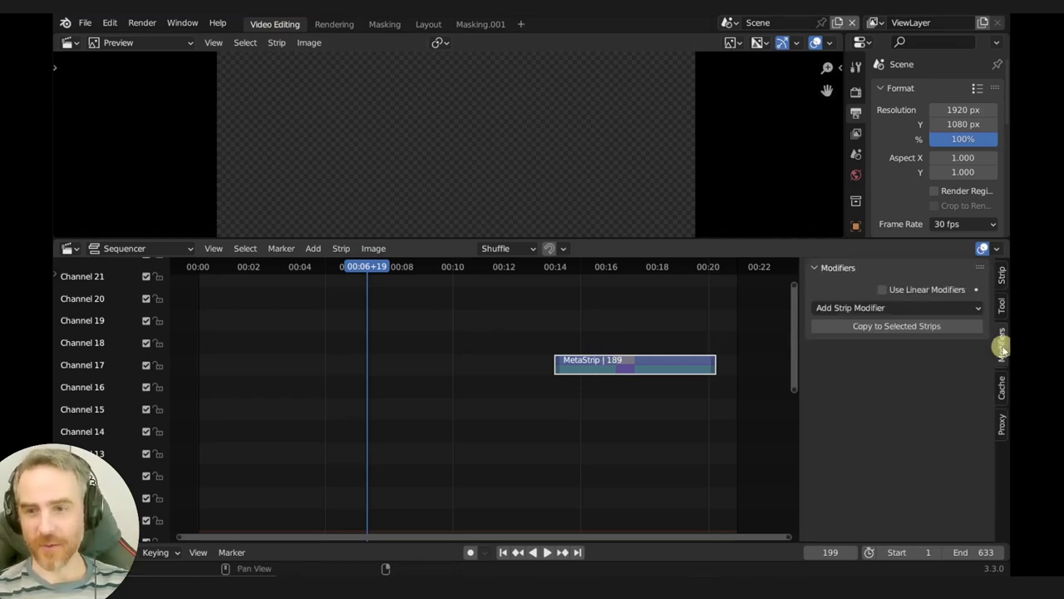
{"action": "left_click", "coordinate": [999, 280]}
{"action": "scroll", "coordinate": [902, 409], "scroll_direction": "down", "scroll_amount": 8}
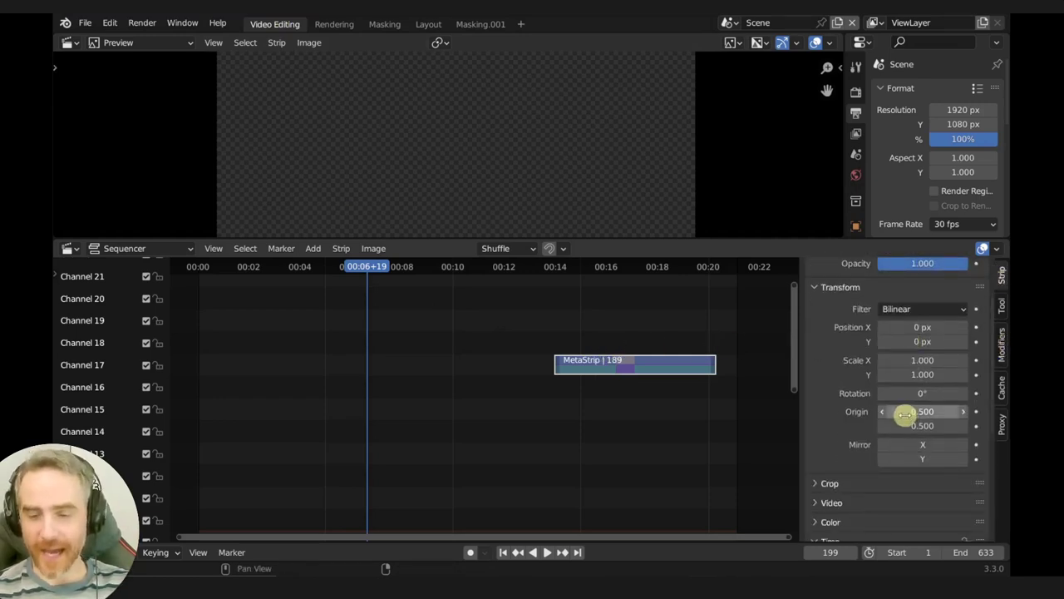
{"action": "scroll", "coordinate": [883, 407], "scroll_direction": "down", "scroll_amount": 3}
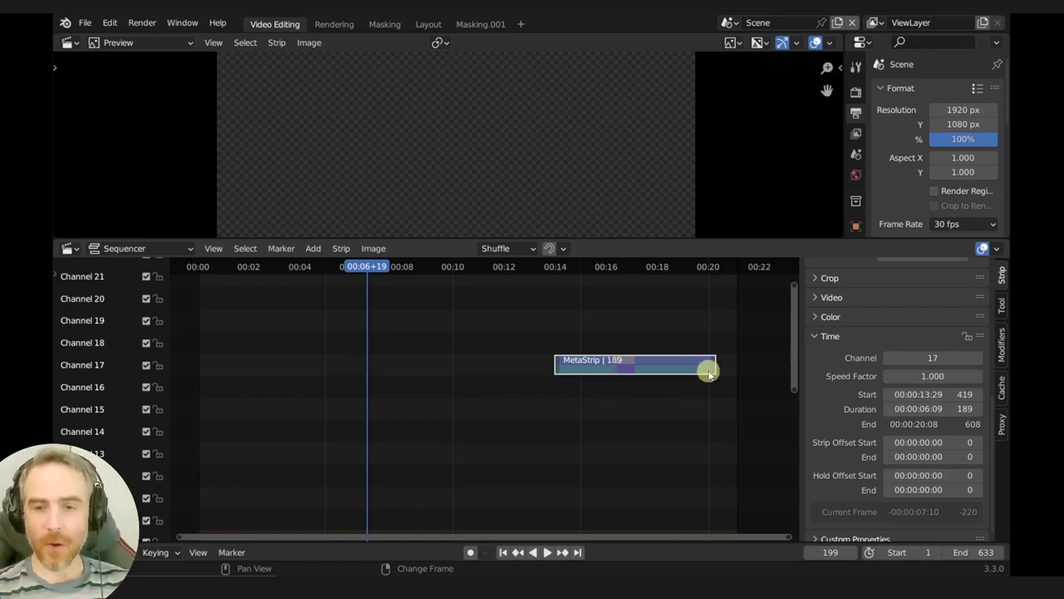
Step: Move the playhead to 00:15+11 inside MetaStrip and deselect the strip
{"action": "scroll", "coordinate": [670, 368], "scroll_direction": "up", "scroll_amount": 2}
{"action": "middle_click_drag", "start_coordinate": [671, 369], "coordinate": [422, 374]}
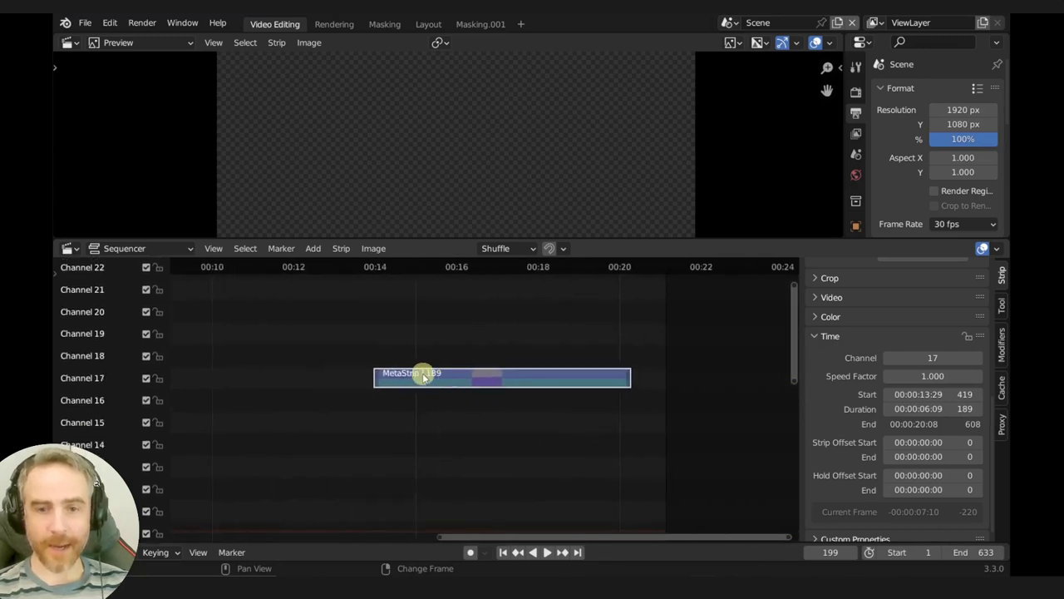
{"action": "scroll", "coordinate": [497, 381], "scroll_direction": "up", "scroll_amount": 1}
{"action": "scroll", "coordinate": [497, 381], "scroll_direction": "up", "scroll_amount": 1}
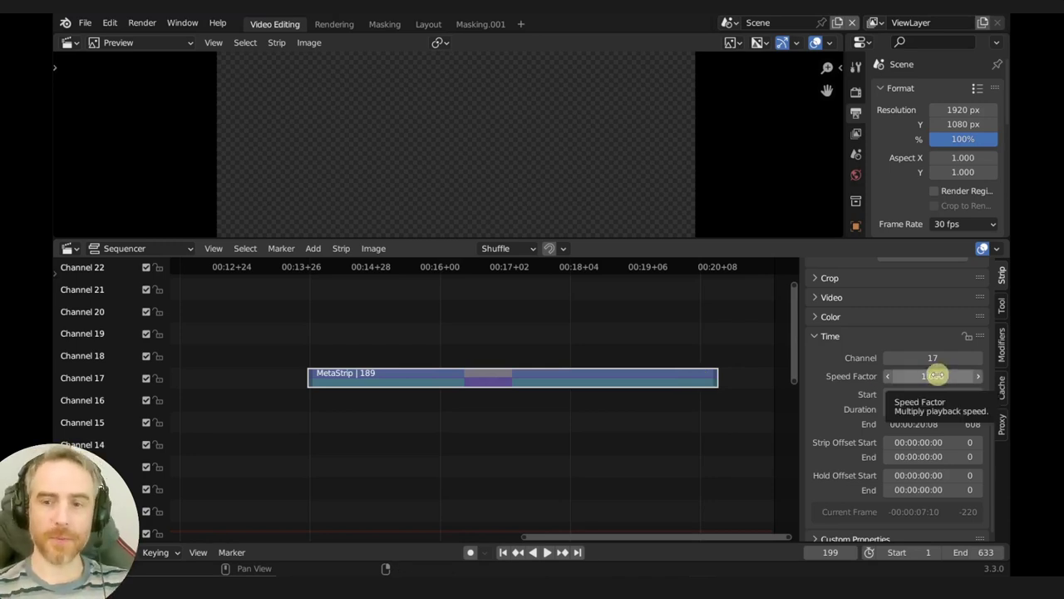
{"action": "left_click", "coordinate": [399, 326]}
{"action": "left_click", "coordinate": [634, 454]}
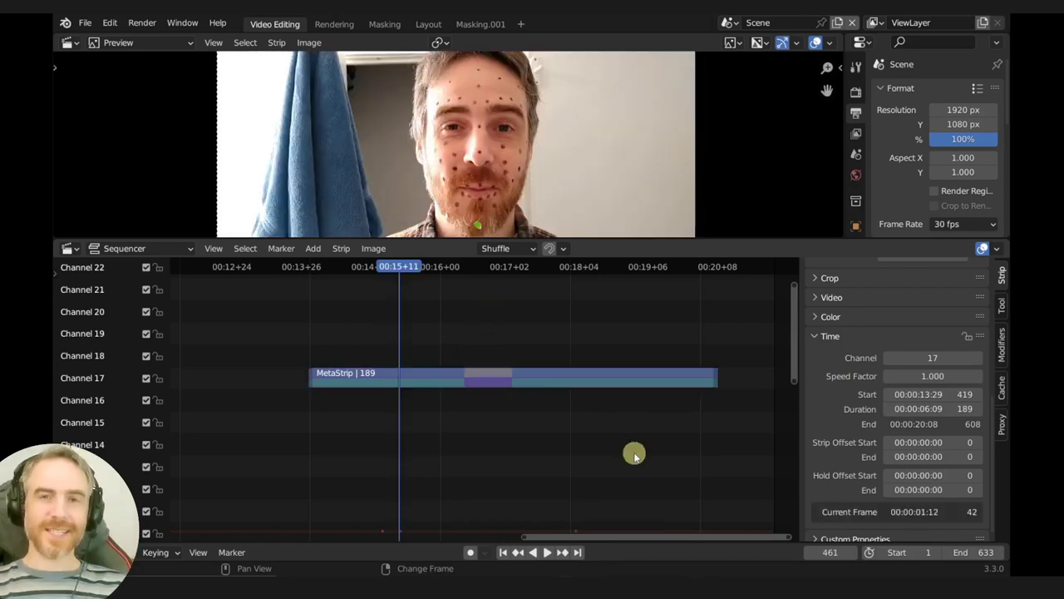